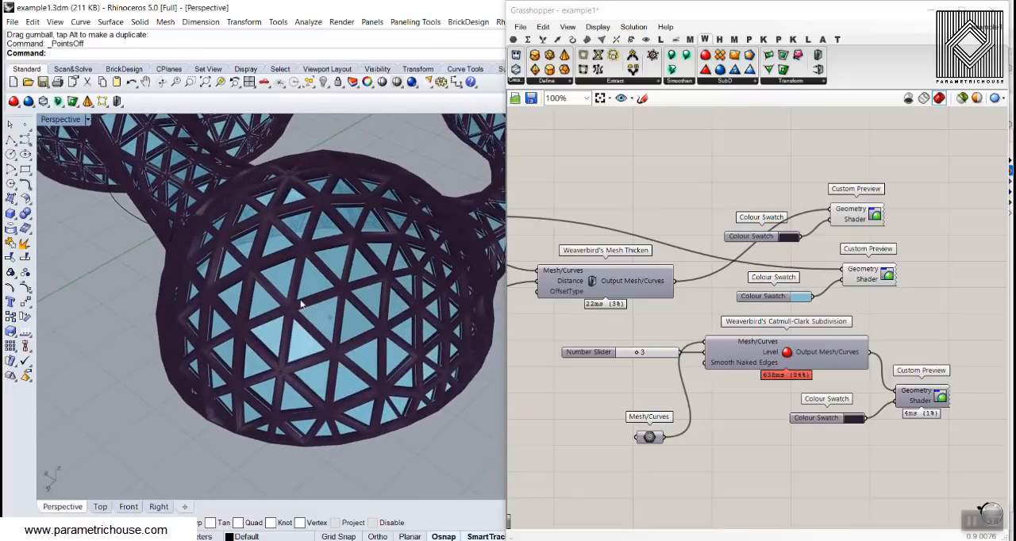
# - Turn off the preview of the two Custom Preview components for the triangulated frame and its panels
pyautogui.scroll(5, 325, 318)
pyautogui.scroll(-6, 320, 336)
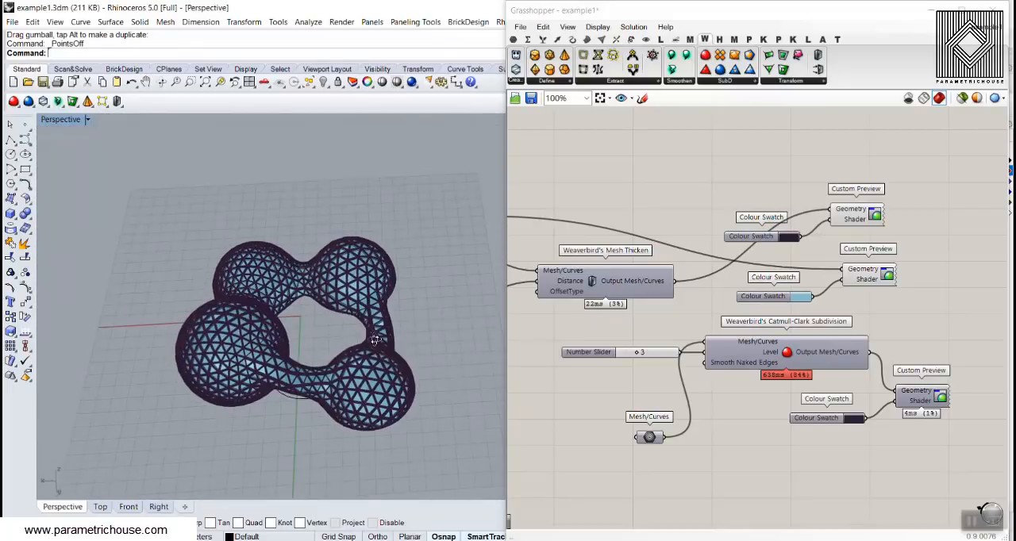
pyautogui.moveTo(917, 172); pyautogui.dragTo(834, 300)
pyautogui.rightClick(684, 196)
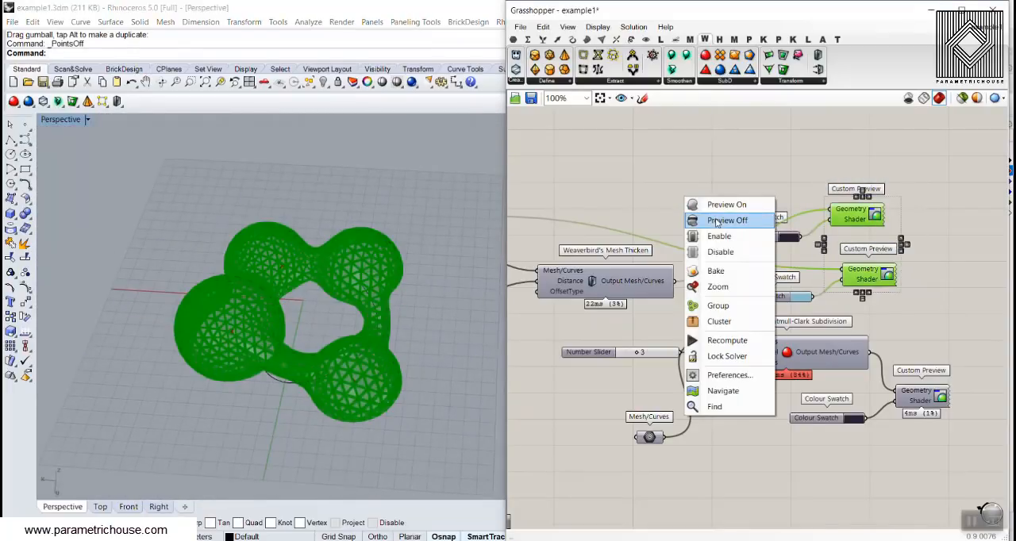
pyautogui.click(719, 215)
# - Turn on the preview of the Catmull-Clark Custom Preview and inspect the smoothed perforated mesh up close
pyautogui.moveTo(964, 366); pyautogui.dragTo(878, 302, button='right')
pyautogui.click(878, 302)
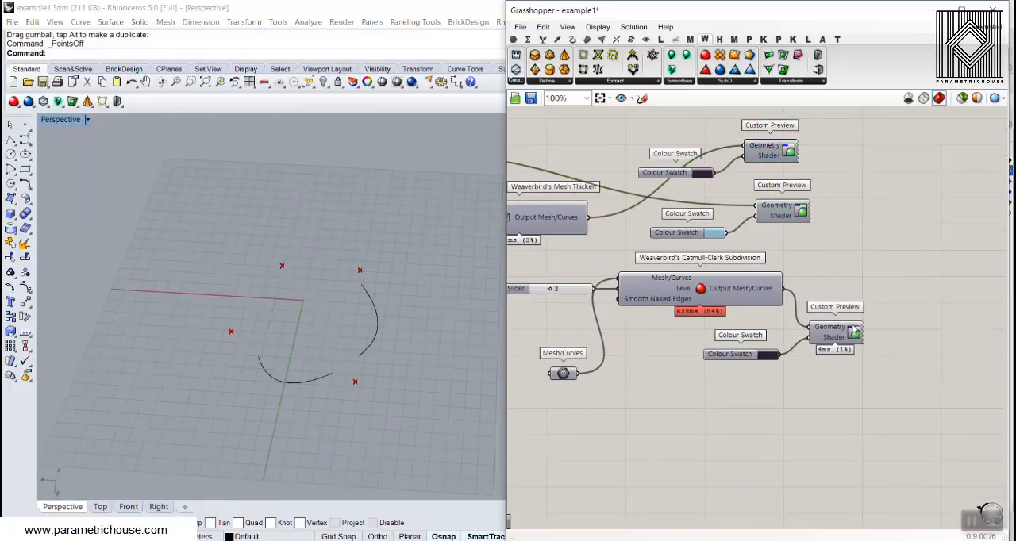
pyautogui.rightClick(852, 326)
pyautogui.click(863, 346)
pyautogui.scroll(5, 270, 314)
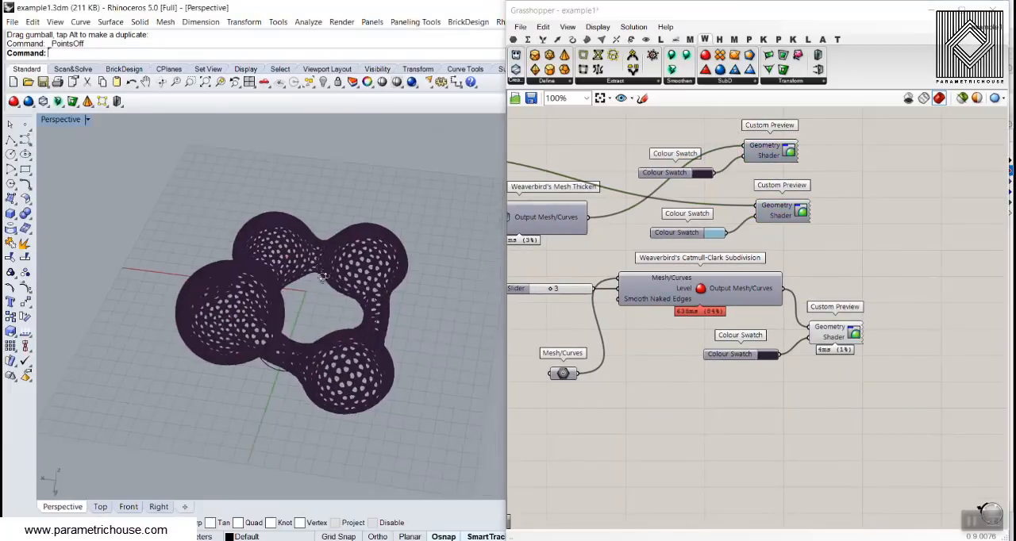
pyautogui.scroll(10, 270, 314)
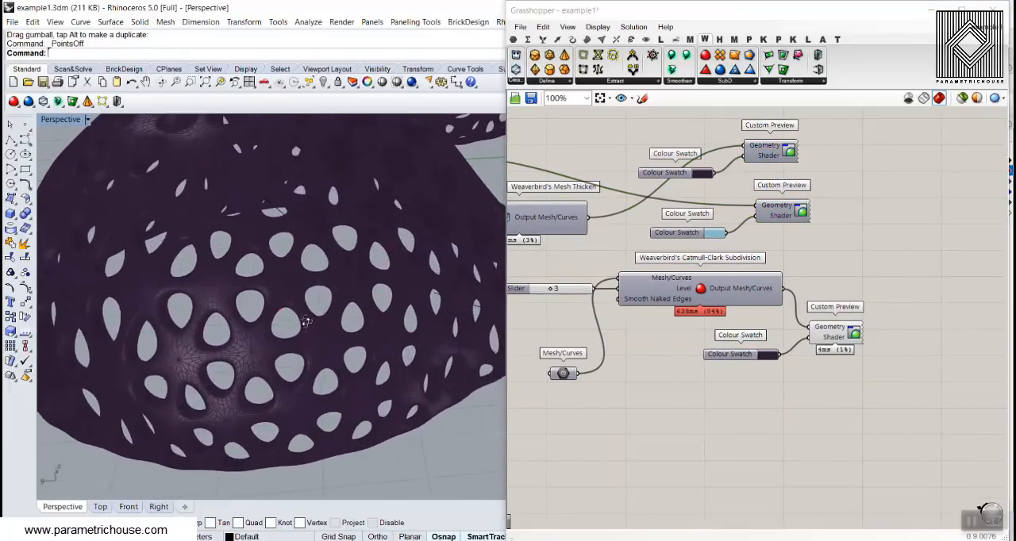
# - Turn off the preview of Weaverbird's Catmull-Clark Subdivision and its Custom Preview
pyautogui.moveTo(908, 370); pyautogui.dragTo(778, 242)
pyautogui.rightClick(811, 194)
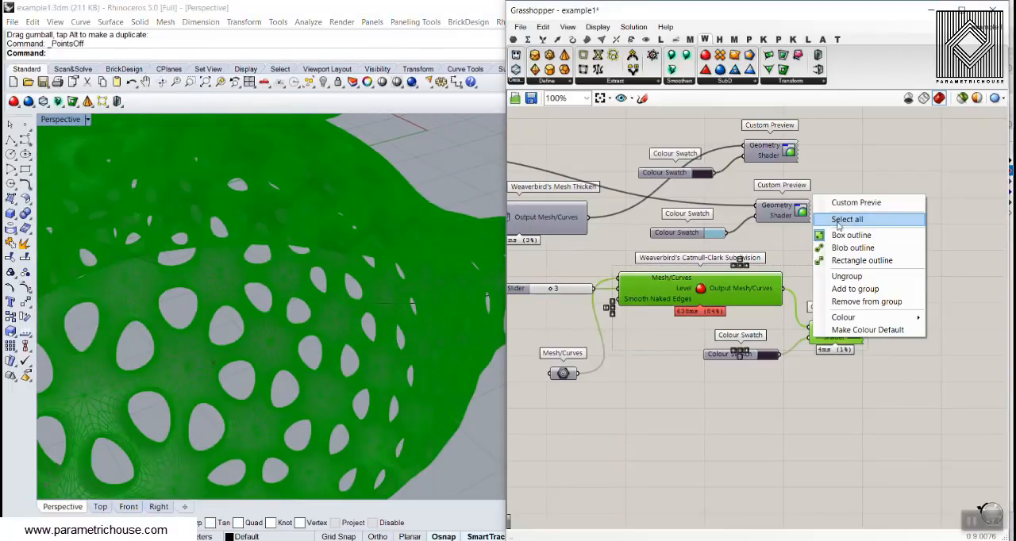
pyautogui.rightClick(774, 265)
pyautogui.click(796, 286)
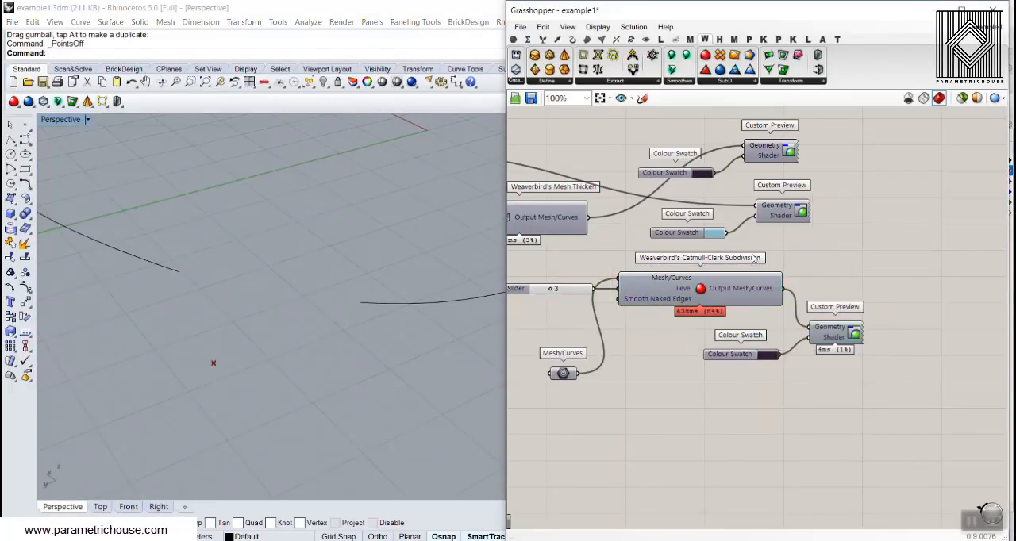
# - Turn on the preview of the Refine component to display the base metaball mesh
pyautogui.scroll(-5, 779, 251)
pyautogui.scroll(5, 681, 255)
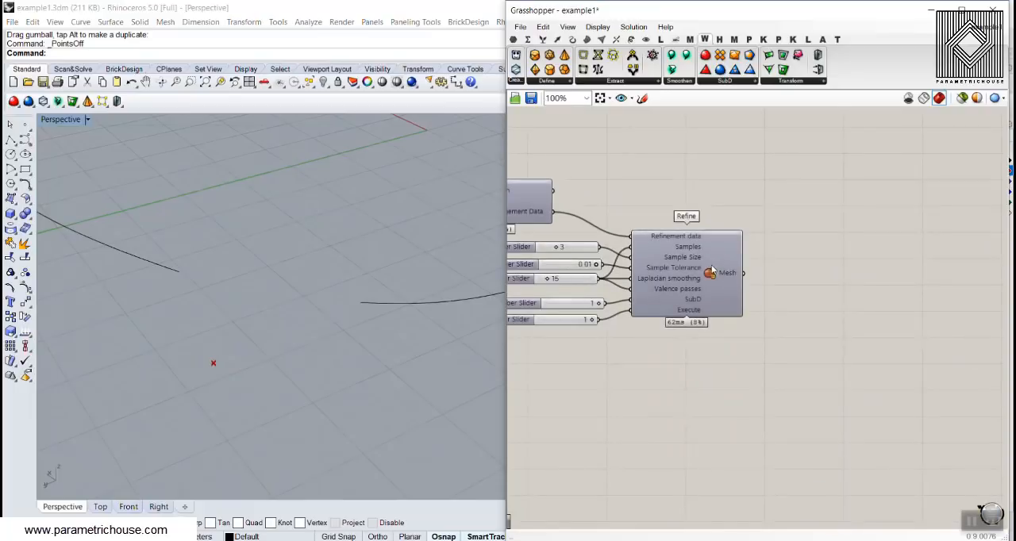
pyautogui.rightClick(712, 270)
pyautogui.click(739, 290)
pyautogui.moveTo(435, 286); pyautogui.dragTo(356, 293, button='right')
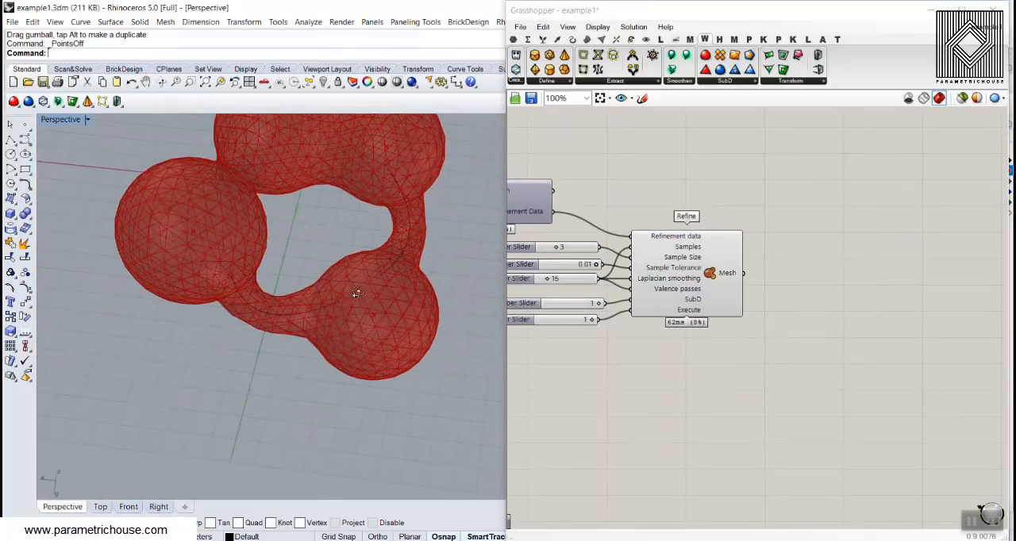
# - Move the curve joining the two front spheres and raise it vertically to reshape the mesh
pyautogui.moveTo(240, 281); pyautogui.dragTo(253, 327, button='right')
pyautogui.moveTo(253, 327)
pyautogui.mouseDown()
pyautogui.moveTo(237, 343)
pyautogui.moveTo(250, 327)
pyautogui.mouseUp()
pyautogui.moveTo(243, 376); pyautogui.dragTo(260, 302, button='right')
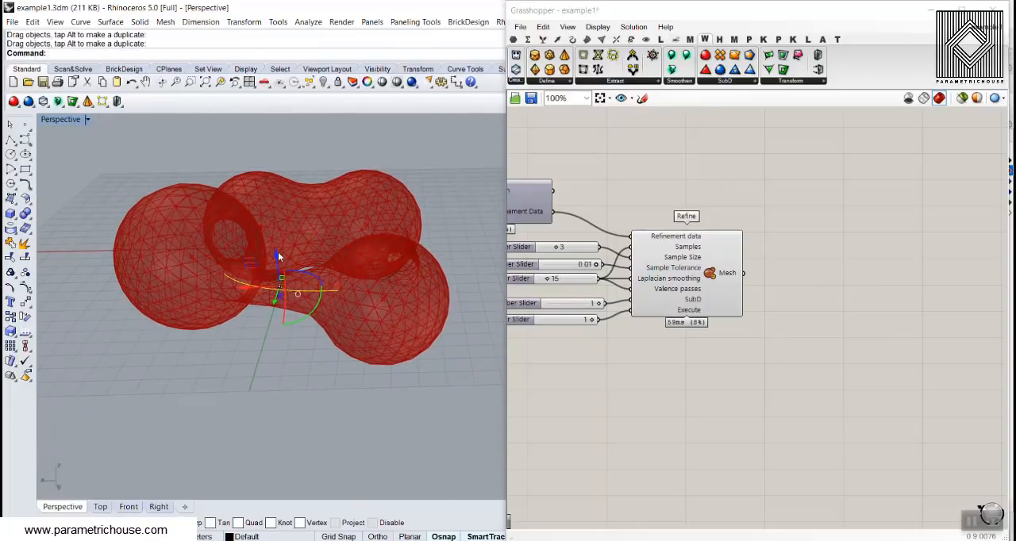
pyautogui.moveTo(278, 253); pyautogui.dragTo(277, 231)
pyautogui.moveTo(291, 281); pyautogui.dragTo(284, 317, button='right')
pyautogui.scroll(-5, 885, 296)
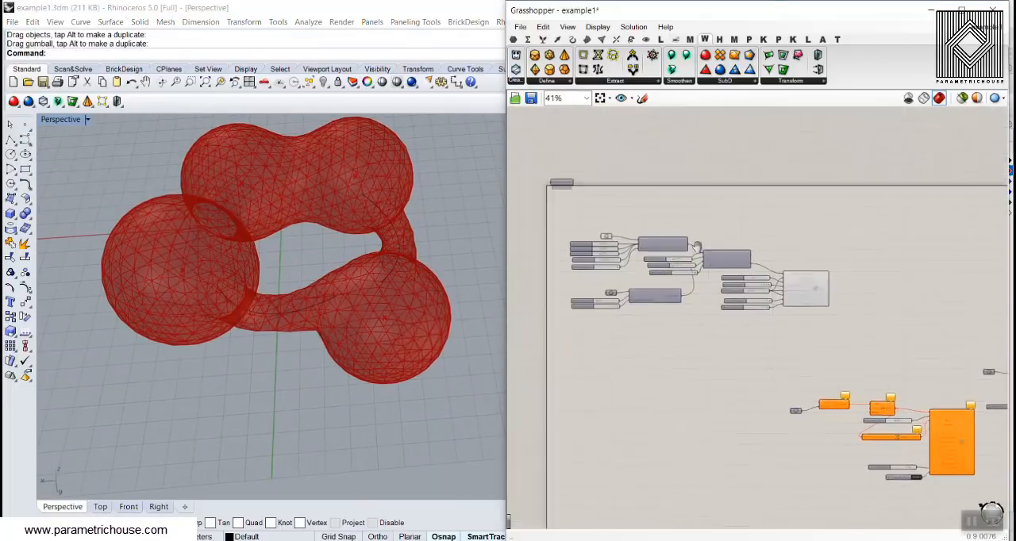
# - Select the Point parameter feeding Point Charge and move its points with their gumballs to reshape the metaball mesh
pyautogui.scroll(6, 603, 234)
pyautogui.click(597, 229)
pyautogui.moveTo(181, 262); pyautogui.dragTo(170, 310, button='right')
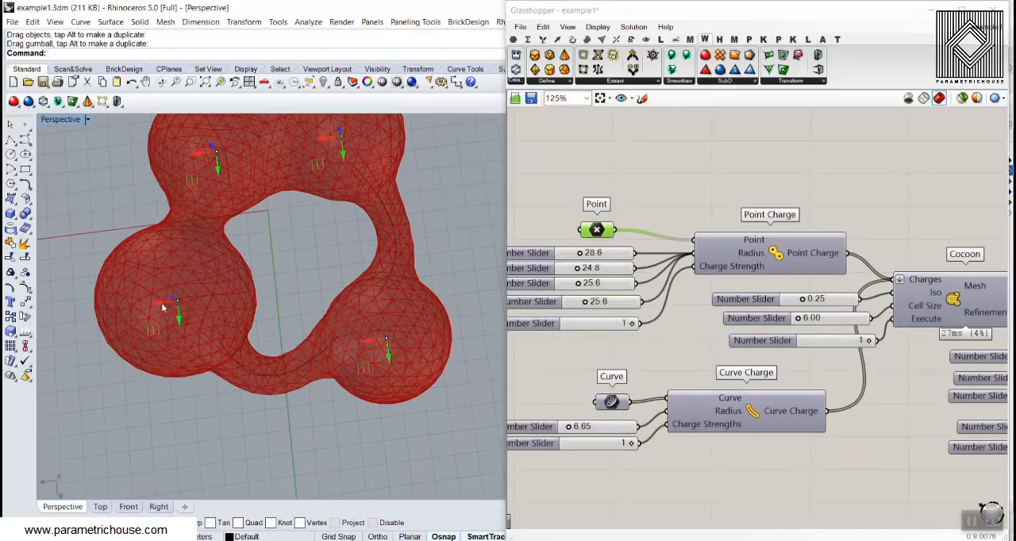
pyautogui.moveTo(162, 307); pyautogui.dragTo(186, 310)
pyautogui.moveTo(277, 325); pyautogui.dragTo(352, 256, button='right')
pyautogui.scroll(-3, 266, 244)
pyautogui.scroll(-3, 352, 256)
pyautogui.scroll(6, 306, 290)
pyautogui.moveTo(306, 291); pyautogui.dragTo(298, 232, button='right')
pyautogui.moveTo(290, 216); pyautogui.dragTo(266, 340)
pyautogui.scroll(-5, 265, 338)
pyautogui.moveTo(265, 337); pyautogui.dragTo(366, 200, button='right')
pyautogui.scroll(5, 347, 235)
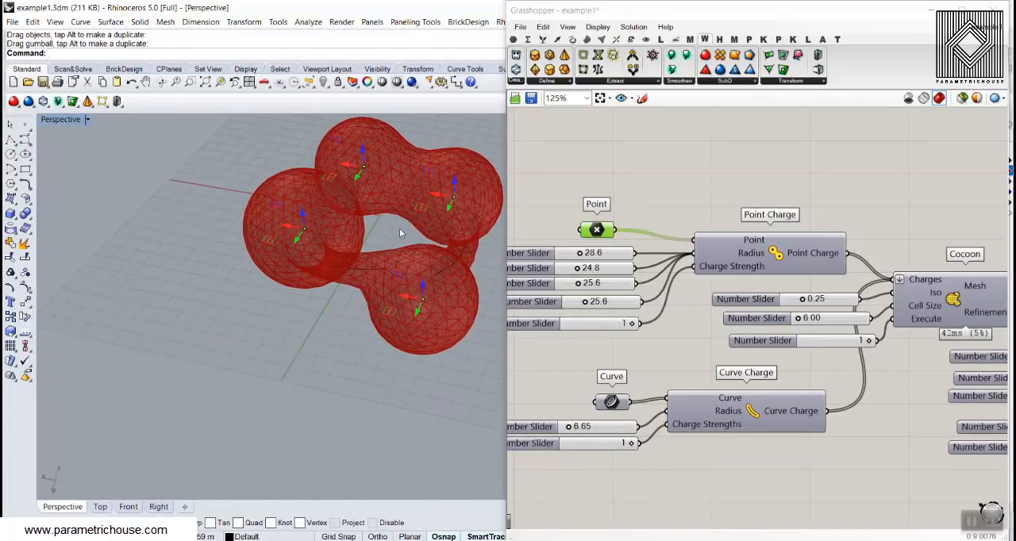
# - Examine how the definition runs from Cocoon and Refine through MeshMachine to the Weaverbird components
pyautogui.scroll(-6, 785, 185)
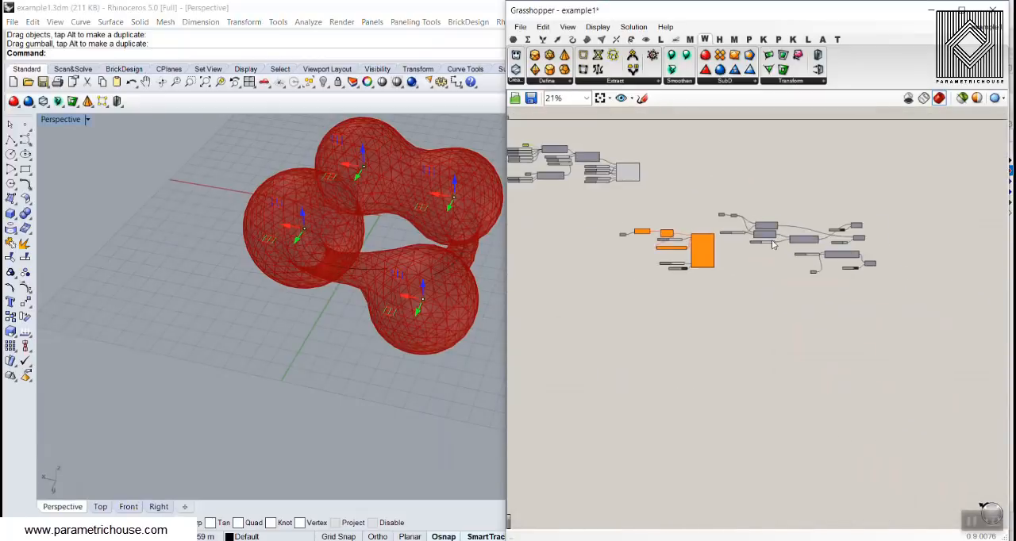
pyautogui.scroll(6, 671, 252)
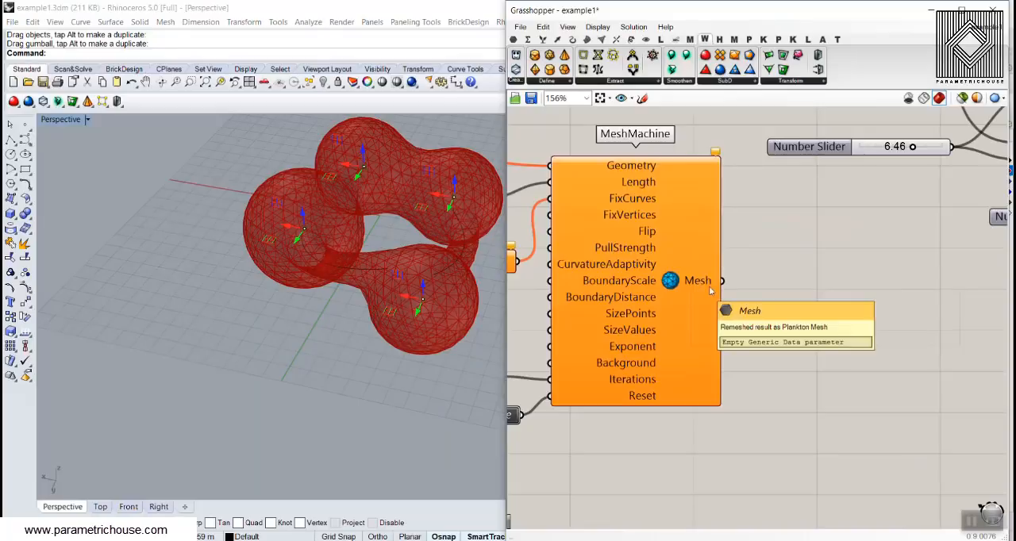
pyautogui.scroll(-3, 709, 286)
pyautogui.scroll(-4, 782, 310)
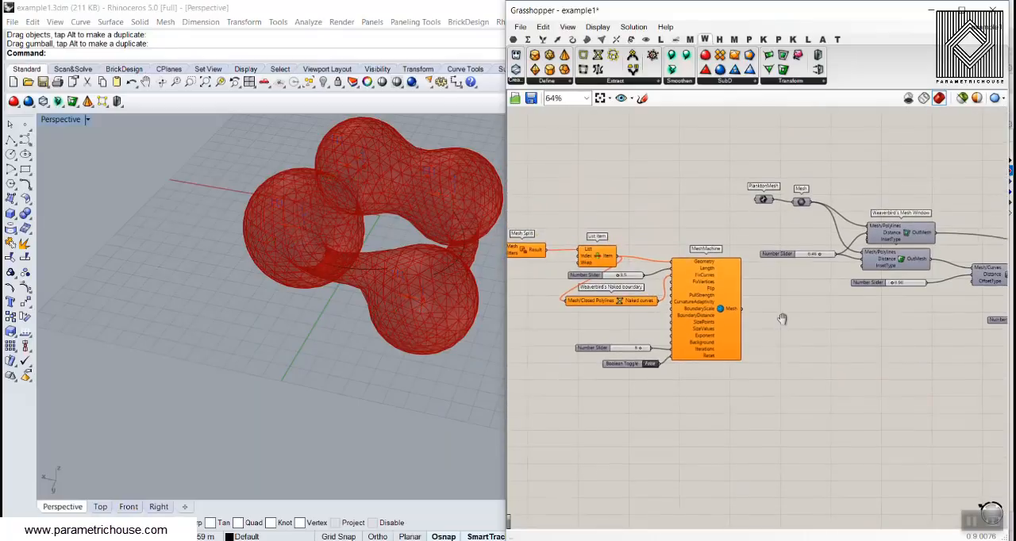
pyautogui.keyDown('shift'); pyautogui.moveTo(368, 252); pyautogui.dragTo(318, 315, button='right'); pyautogui.keyUp('shift')
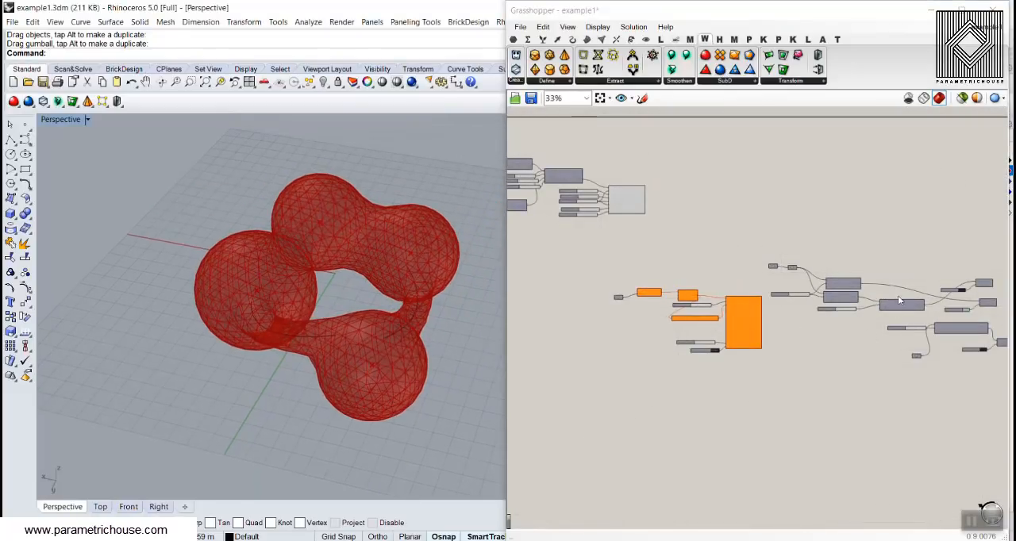
pyautogui.moveTo(975, 322); pyautogui.dragTo(845, 318, button='right')
pyautogui.scroll(5, 844, 318)
pyautogui.scroll(-4, 758, 311)
pyautogui.moveTo(616, 300); pyautogui.dragTo(775, 309, button='right')
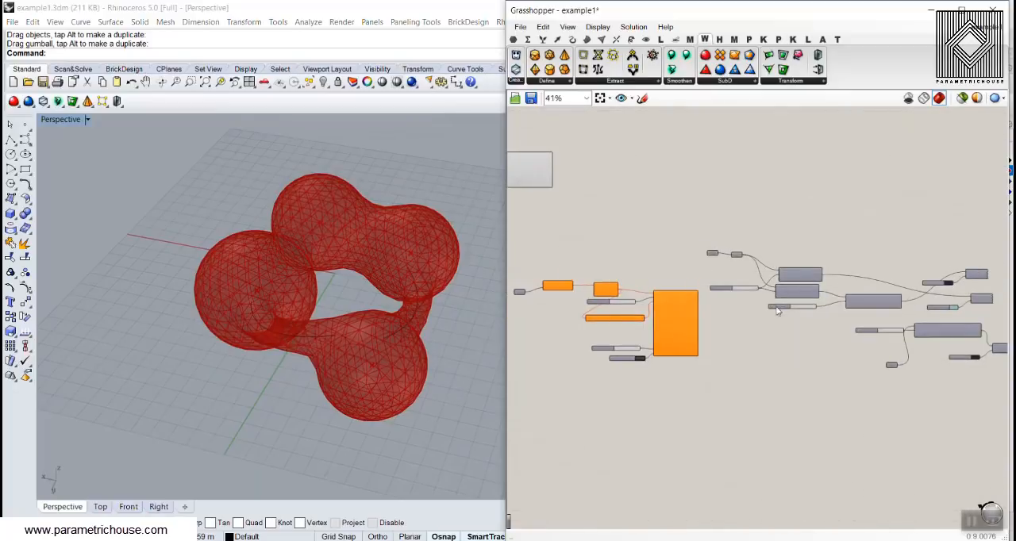
pyautogui.scroll(2, 708, 358)
pyautogui.scroll(1, 707, 361)
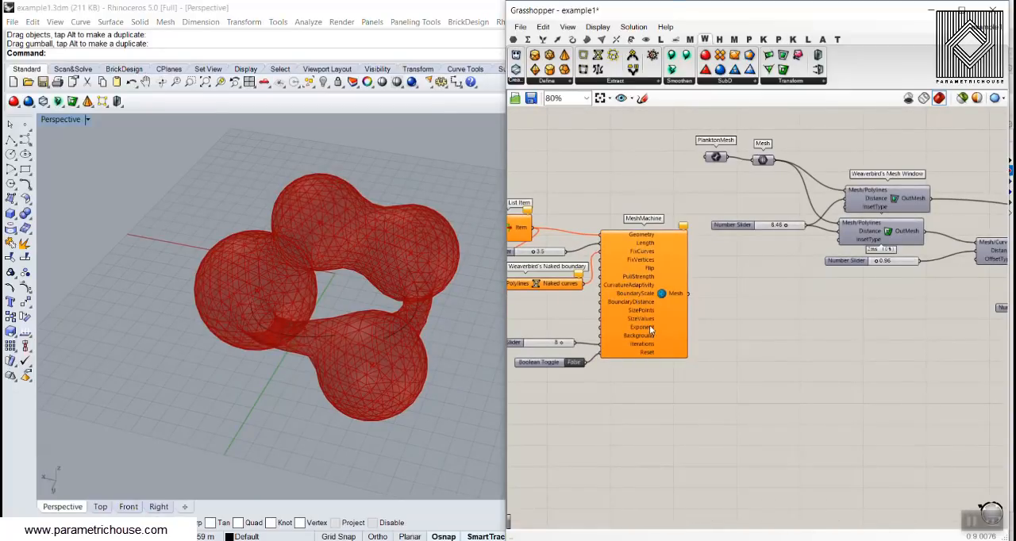
pyautogui.moveTo(602, 215); pyautogui.dragTo(843, 395, button='right')
pyautogui.scroll(-4, 844, 396)
pyautogui.scroll(4, 758, 309)
pyautogui.scroll(5, 758, 309)
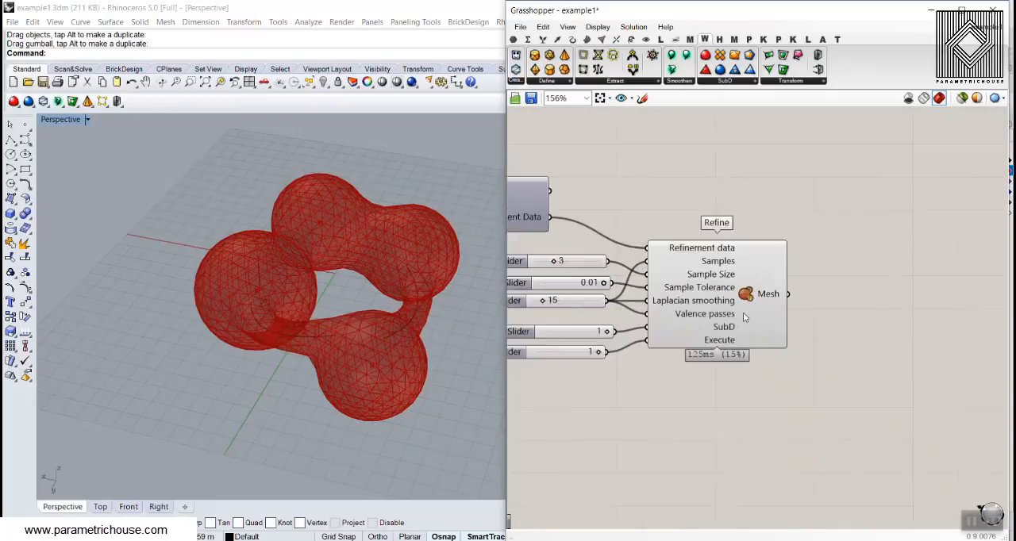
pyautogui.scroll(-4, 669, 346)
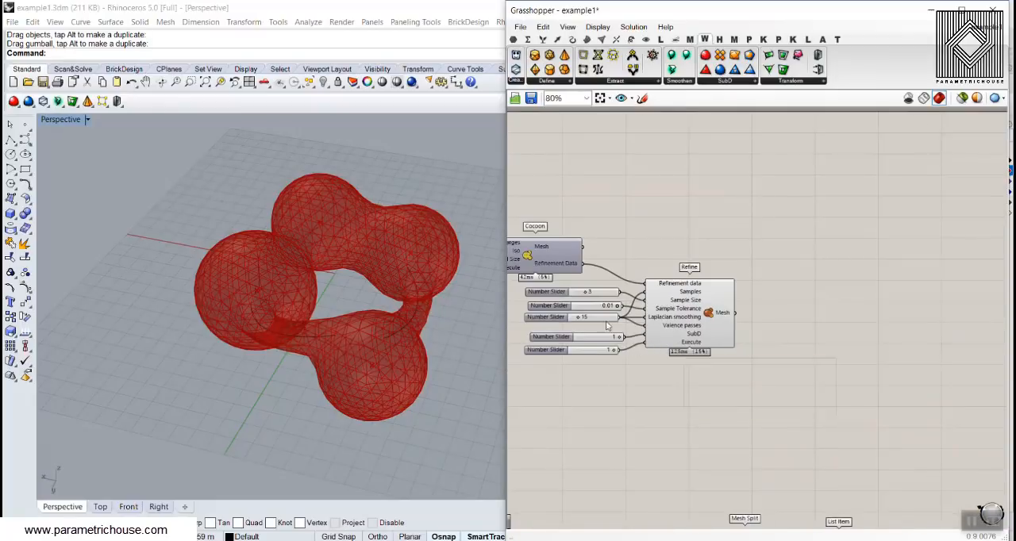
pyautogui.moveTo(278, 289); pyautogui.dragTo(312, 388, button='right')
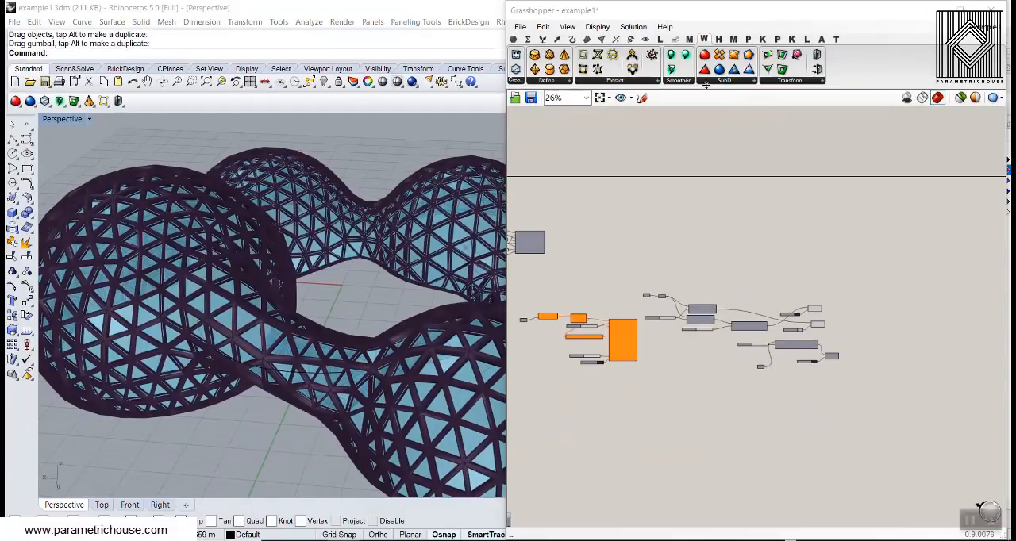
# - Look through the Kangaroo components and the Cocoon component set
pyautogui.click(792, 39)
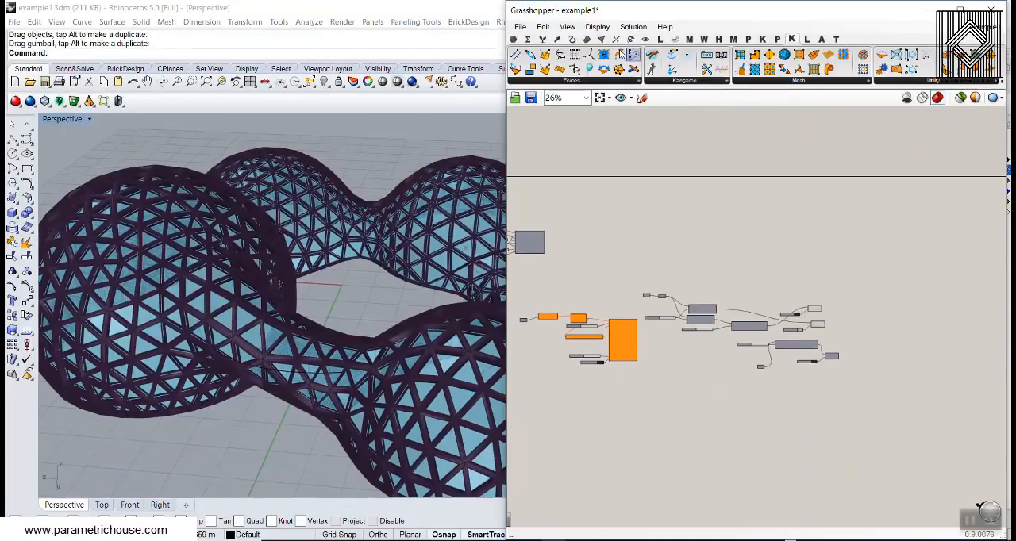
pyautogui.click(601, 40)
pyautogui.click(696, 83)
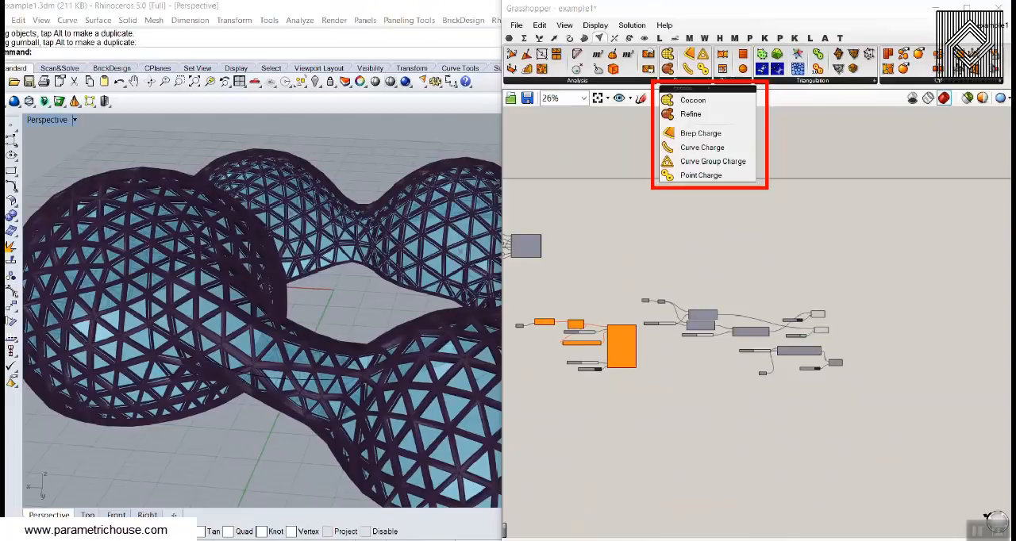
pyautogui.click(675, 82)
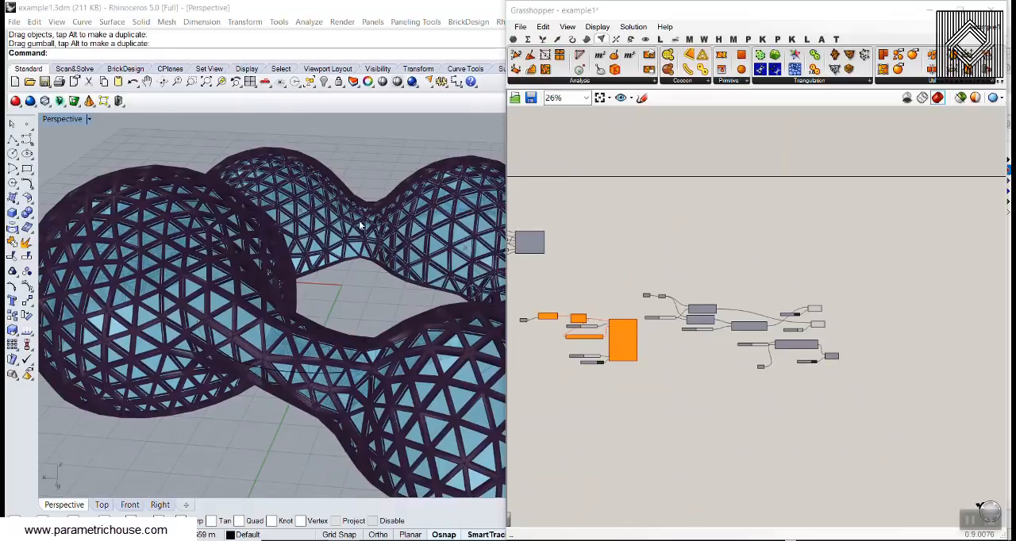
# - Turn off the preview of the Weaverbird and Custom Preview components in the final part of the definition
pyautogui.scroll(-4, 359, 226)
pyautogui.moveTo(359, 225); pyautogui.dragTo(365, 252, button='right')
pyautogui.moveTo(842, 233); pyautogui.dragTo(632, 373)
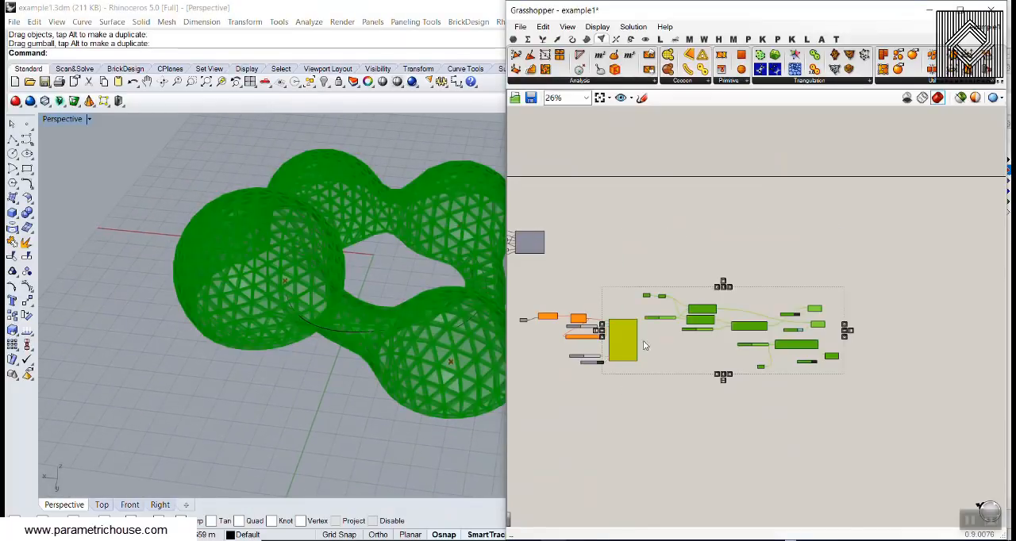
pyautogui.middleClick(681, 232)
pyautogui.click(729, 258)
pyautogui.click(730, 239)
# - Create a new Grasshopper document and delete the two curves from the Rhino model
pyautogui.click(520, 26)
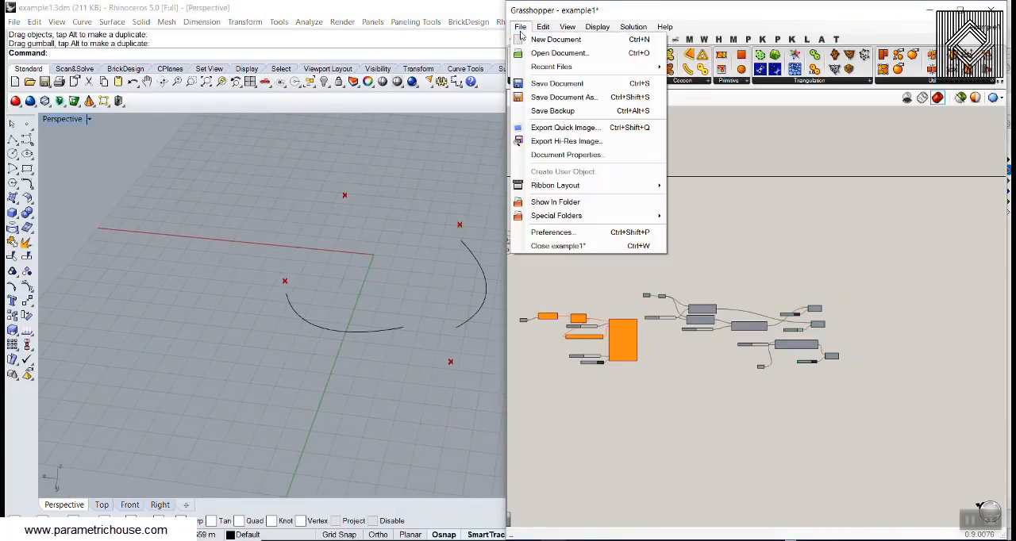
pyautogui.click(548, 35)
pyautogui.scroll(-3, 370, 233)
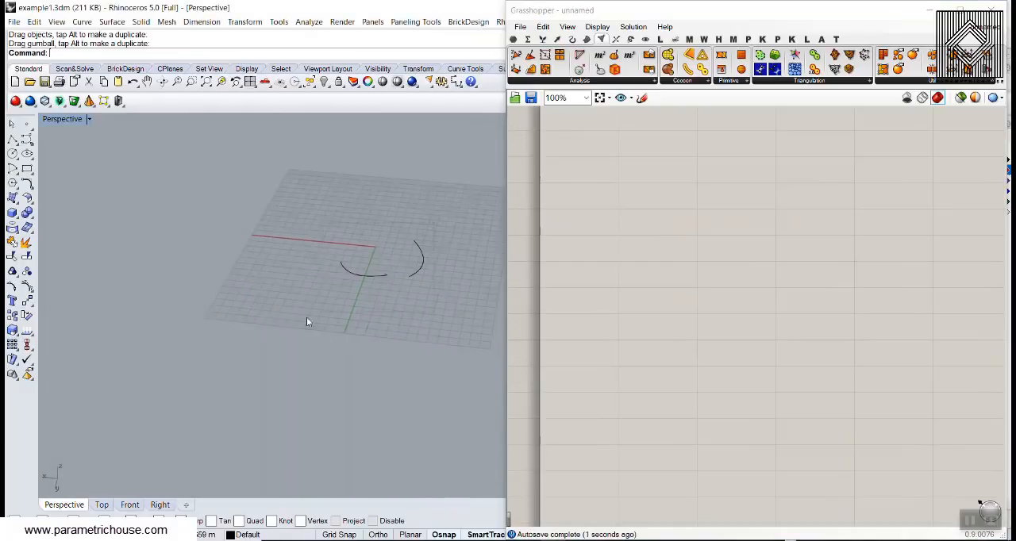
pyautogui.moveTo(306, 316); pyautogui.dragTo(421, 227)
pyautogui.press('Delete')
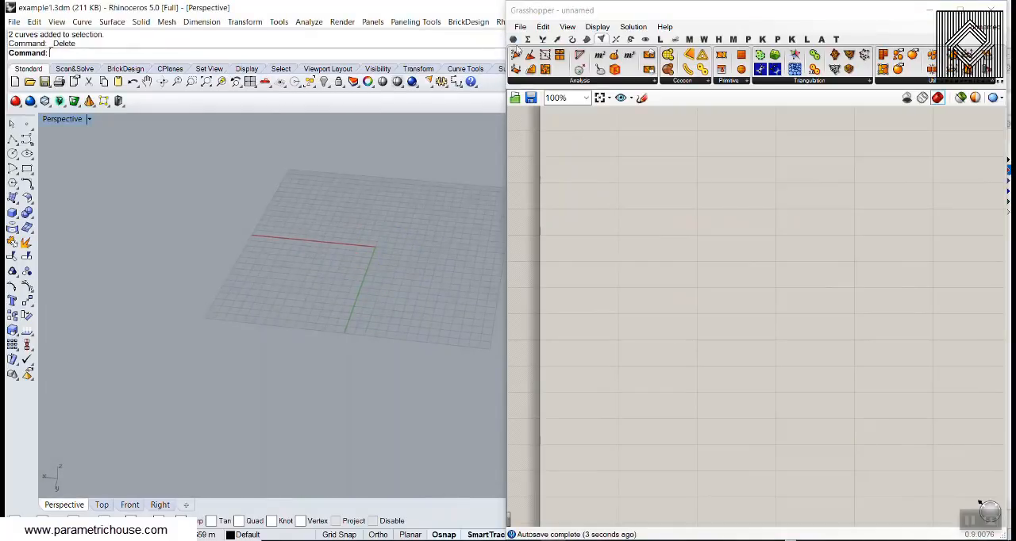
# - Review the Cocoon charge components and place a Point Charge component on the canvas
pyautogui.click(702, 82)
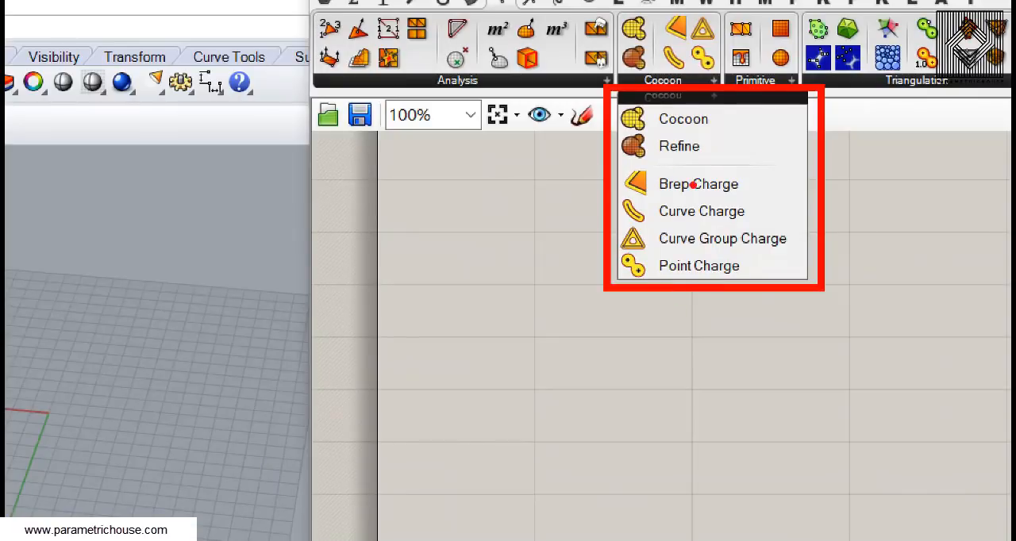
pyautogui.moveTo(600, 163)
pyautogui.mouseDown()
pyautogui.moveTo(574, 210)
pyautogui.moveTo(594, 263)
pyautogui.mouseUp()
pyautogui.press('Escape')
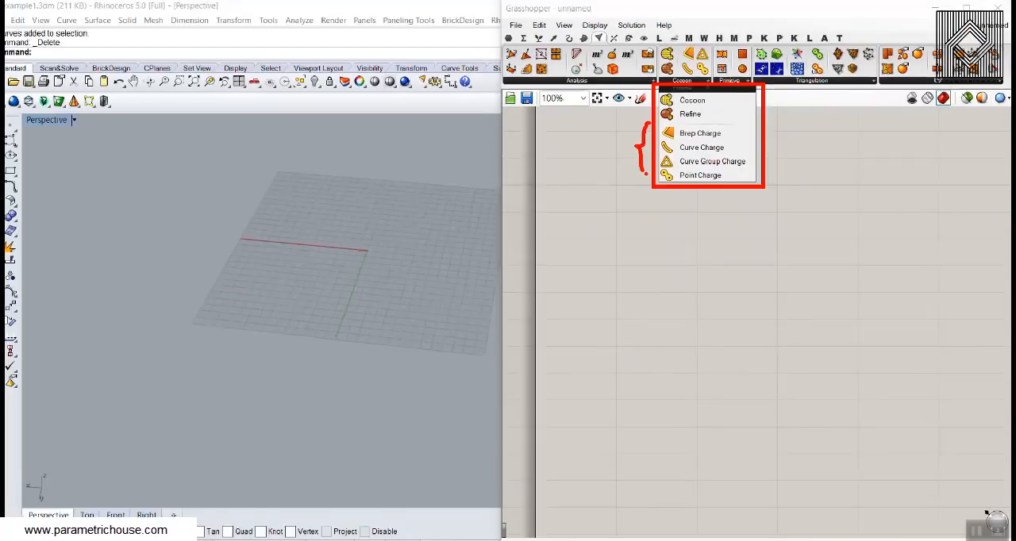
pyautogui.click(700, 80)
pyautogui.click(700, 173)
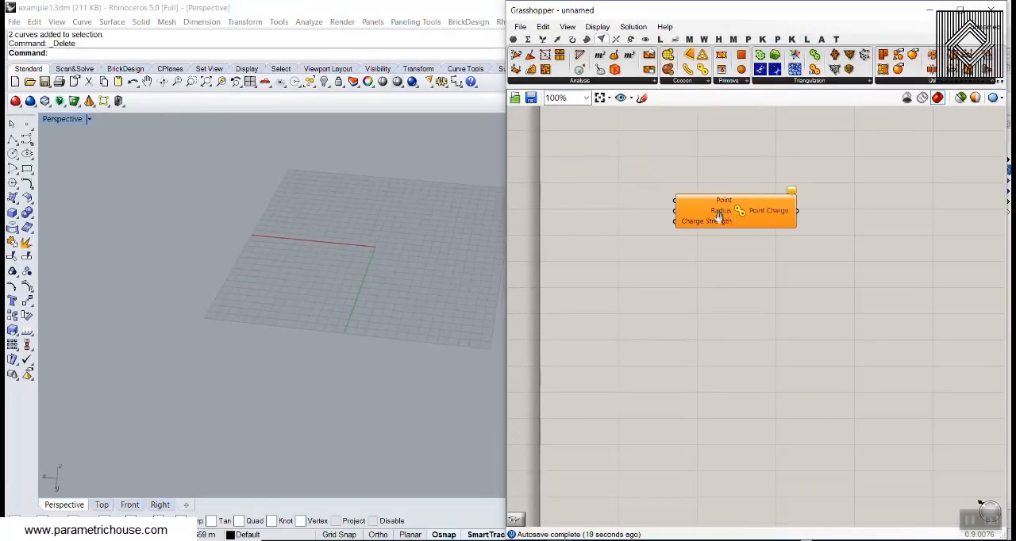
pyautogui.click(821, 231)
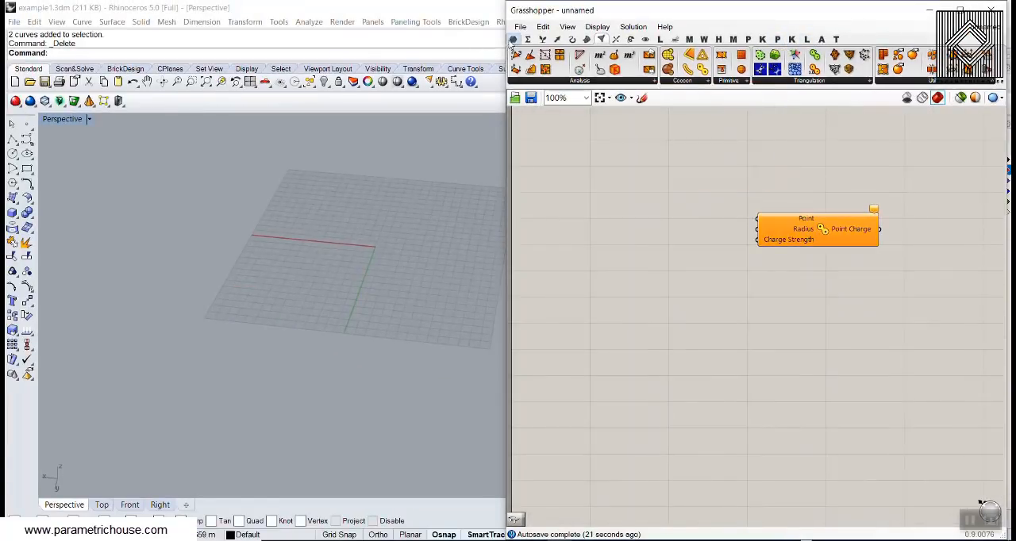
# - Extract the Point input of the Point Charge component as a separate Point parameter and place it beside the component
pyautogui.click(513, 39)
pyautogui.scroll(-3, 798, 220)
pyautogui.scroll(3, 769, 212)
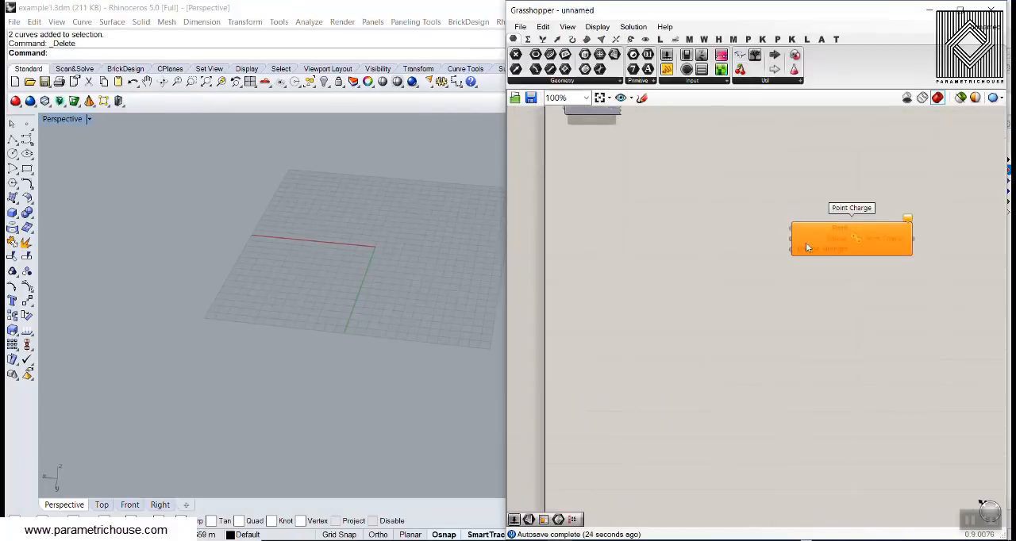
pyautogui.moveTo(808, 241); pyautogui.dragTo(668, 220, button='right')
pyautogui.moveTo(668, 218); pyautogui.dragTo(697, 236)
pyautogui.scroll(3, 697, 237)
pyautogui.rightClick(749, 217)
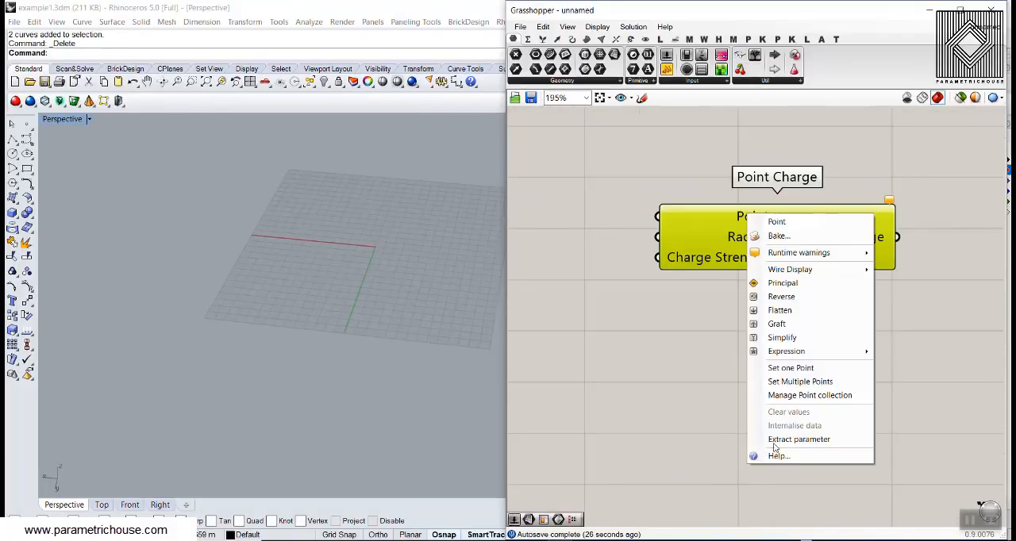
pyautogui.click(778, 440)
pyautogui.moveTo(588, 240); pyautogui.dragTo(641, 256, button='right')
pyautogui.moveTo(647, 241); pyautogui.dragTo(625, 230)
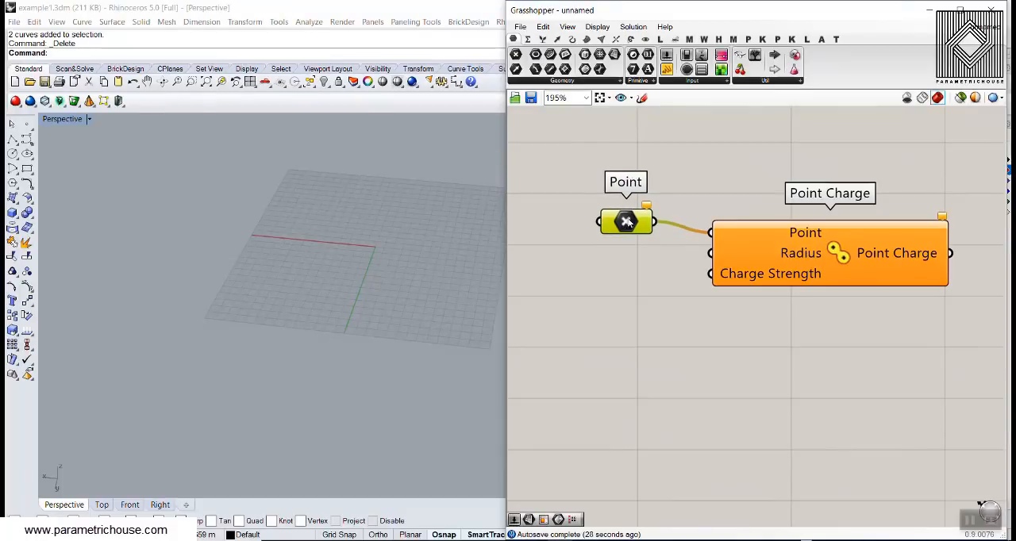
# - Assign four points, spread around the origin of the Perspective view, to the Point parameter
pyautogui.scroll(4, 337, 245)
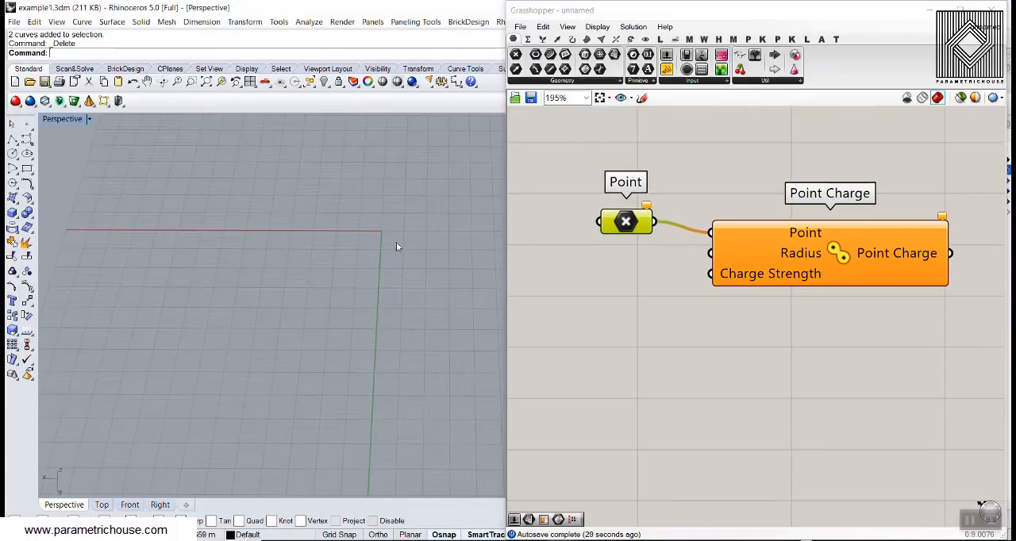
pyautogui.rightClick(627, 220)
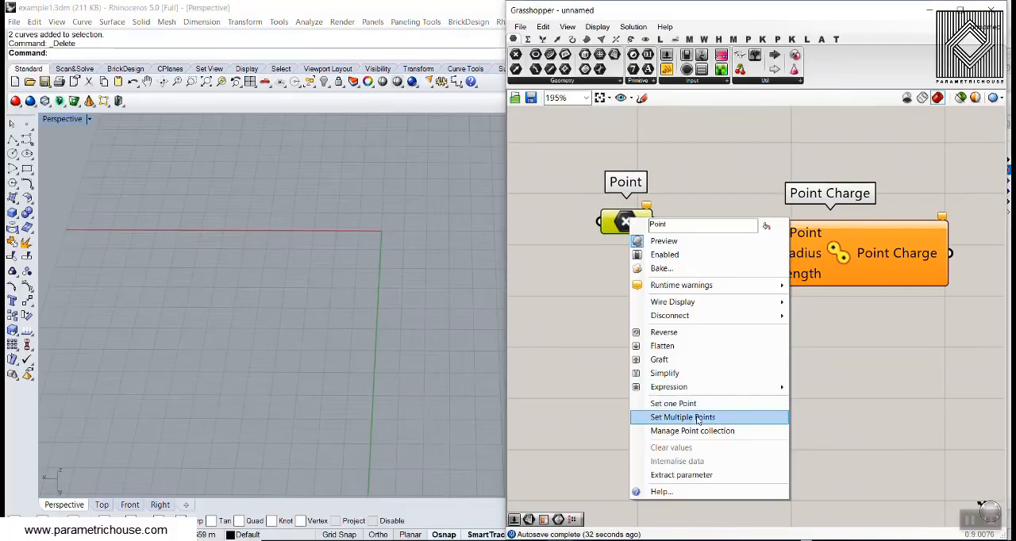
pyautogui.click(682, 418)
pyautogui.scroll(-4, 409, 302)
pyautogui.click(480, 258)
pyautogui.click(391, 231)
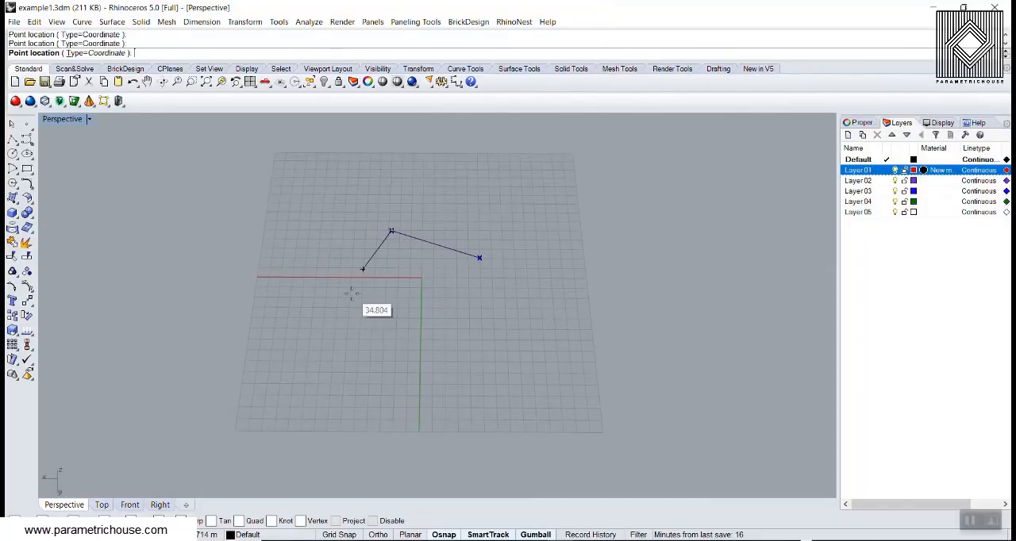
pyautogui.click(349, 317)
pyautogui.click(456, 339)
pyautogui.press('Return')
pyautogui.scroll(2, 392, 282)
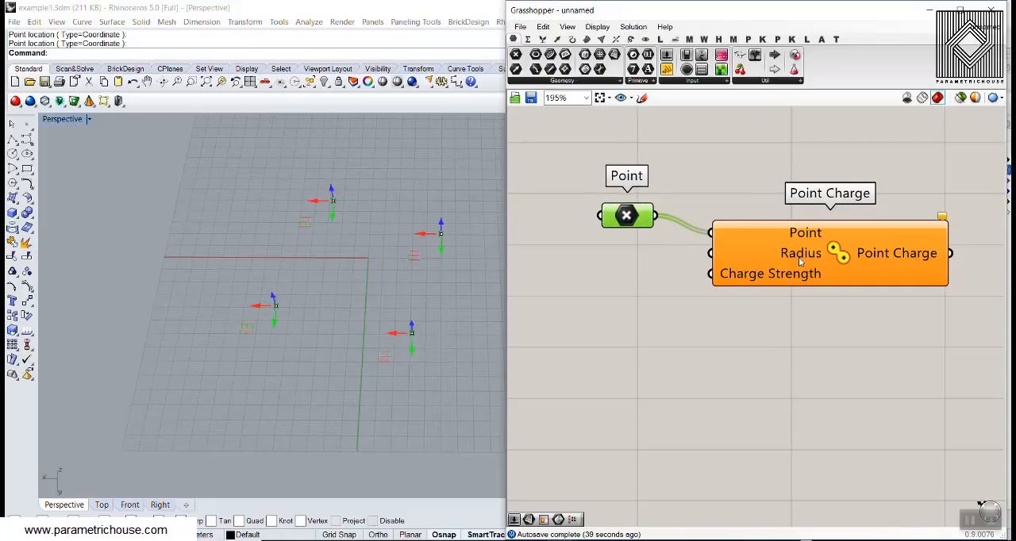
pyautogui.click(590, 314)
pyautogui.moveTo(335, 322); pyautogui.dragTo(327, 265, button='right')
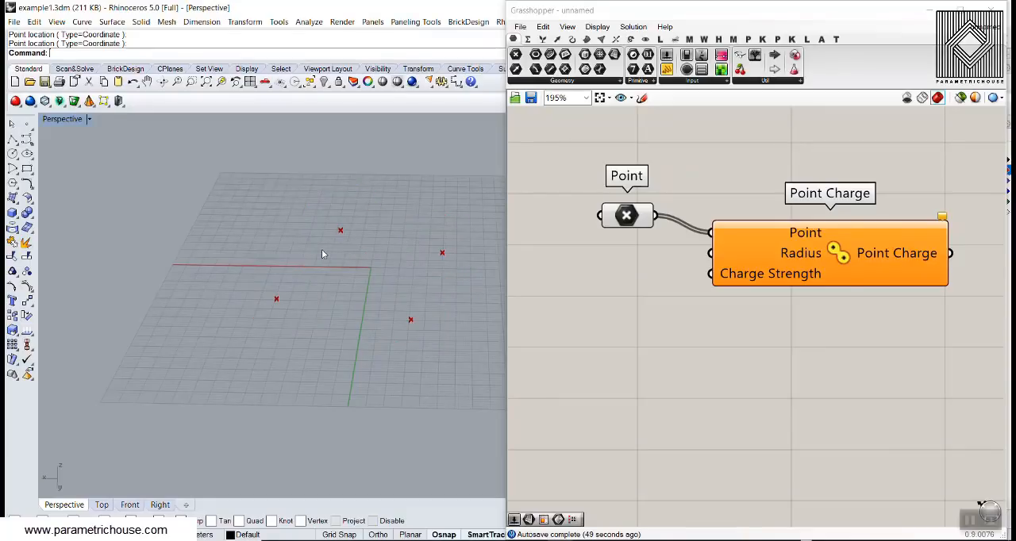
pyautogui.click(12, 139)
pyautogui.click(276, 300)
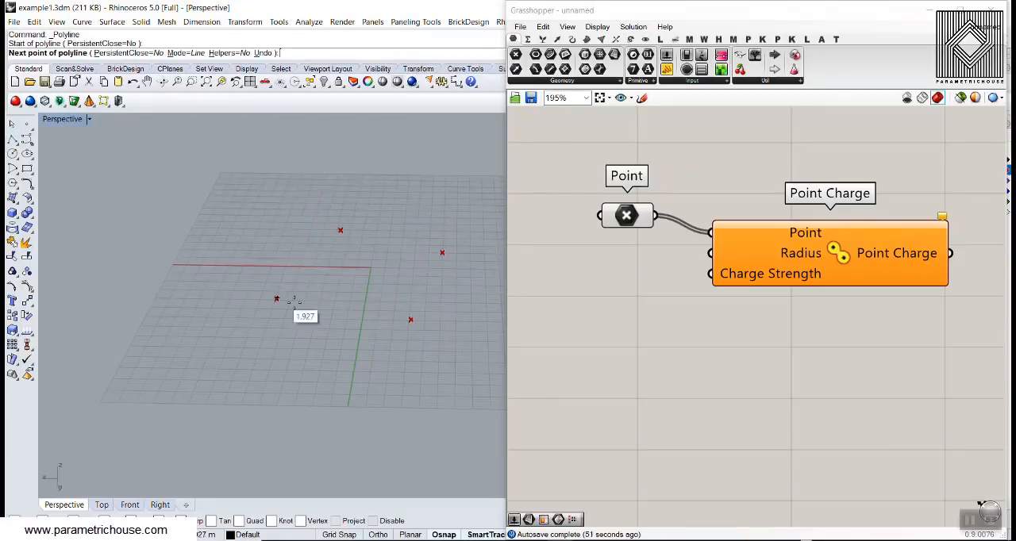
pyautogui.press('Escape')
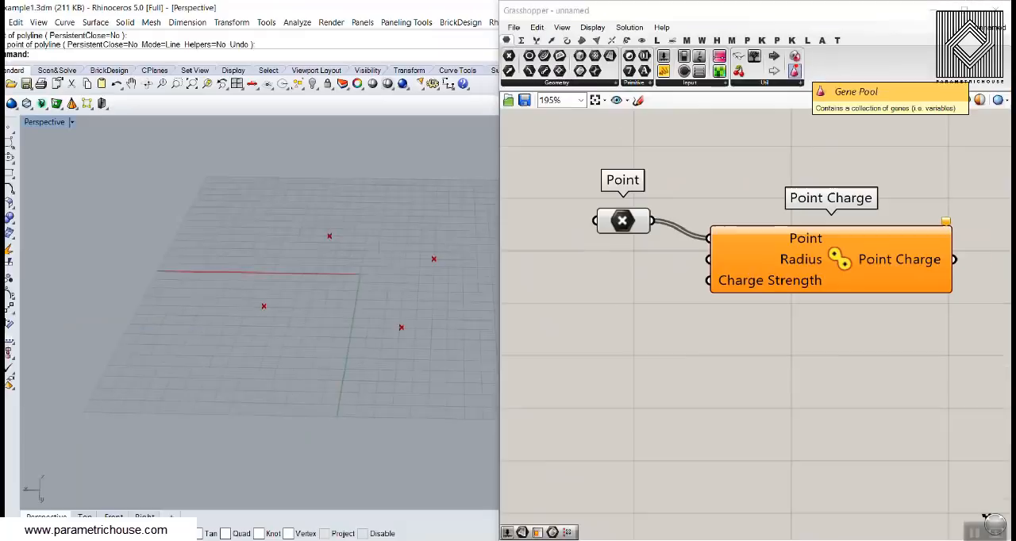
# - Add a Gene Pool under the Point parameter with a gene count of 4 and a minimum of 10
pyautogui.click(795, 70)
pyautogui.click(583, 326)
pyautogui.moveTo(639, 340); pyautogui.dragTo(707, 344, button='right')
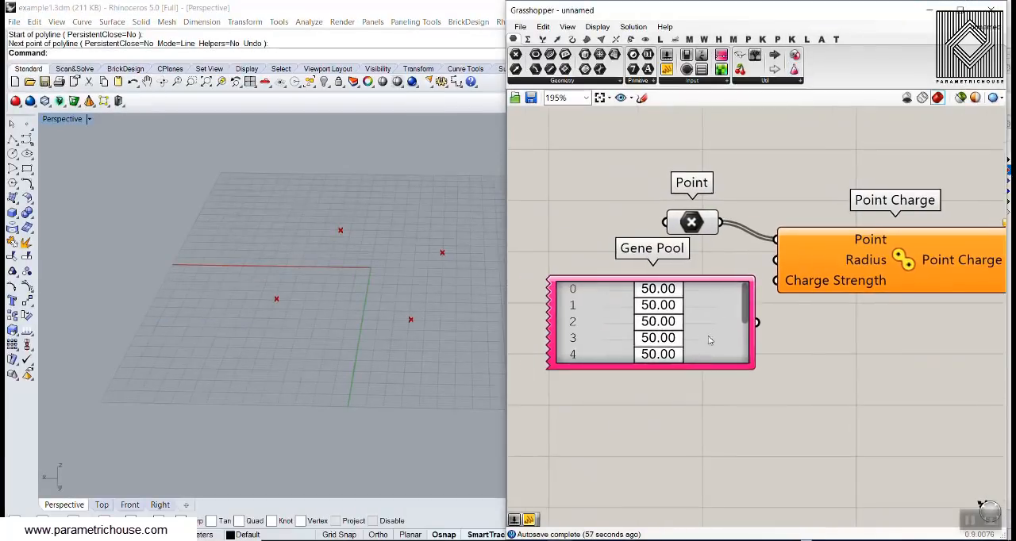
pyautogui.doubleClick(708, 337)
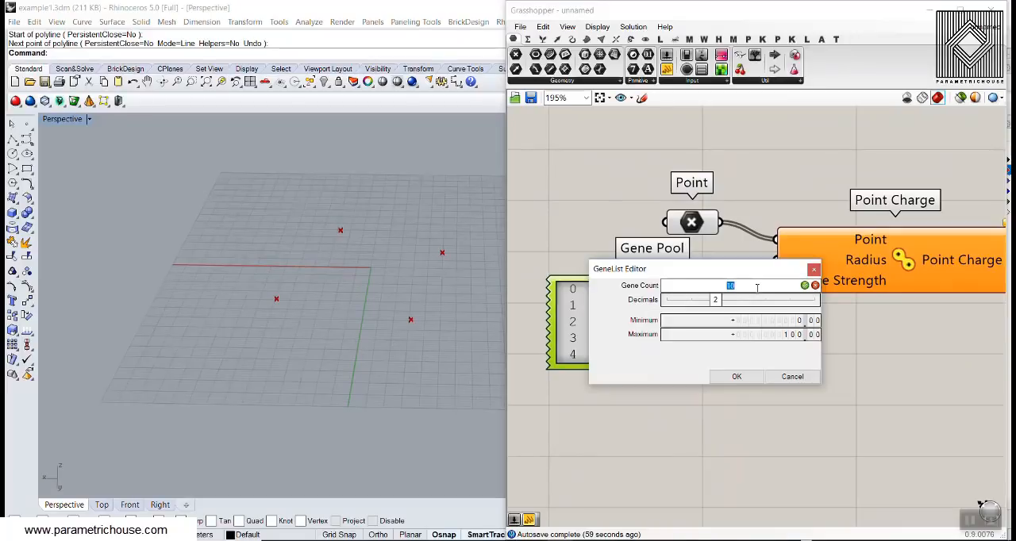
pyautogui.write('4')
pyautogui.click(805, 286)
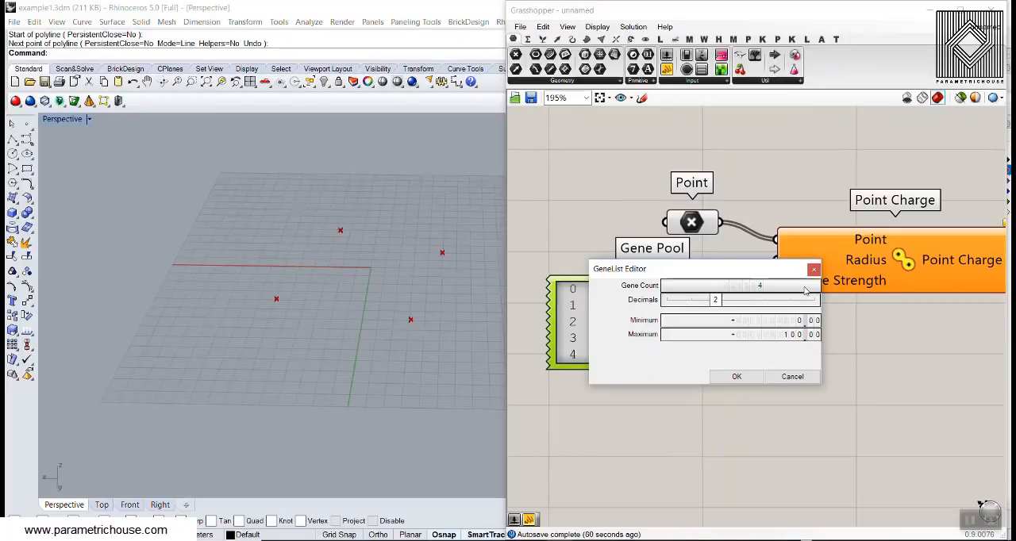
pyautogui.doubleClick(757, 322)
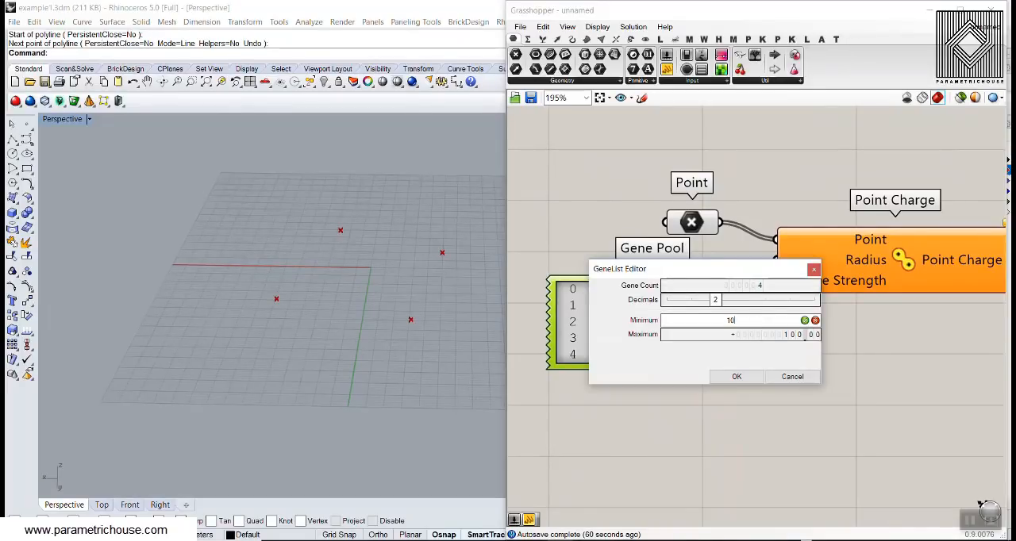
pyautogui.click(739, 377)
# - Connect the Gene Pool to the Point Charge's Radius input and set its genes to 35.25, 72.69, 34.84 and 73.10
pyautogui.moveTo(709, 369); pyautogui.dragTo(792, 263)
pyautogui.moveTo(627, 284); pyautogui.dragTo(643, 334)
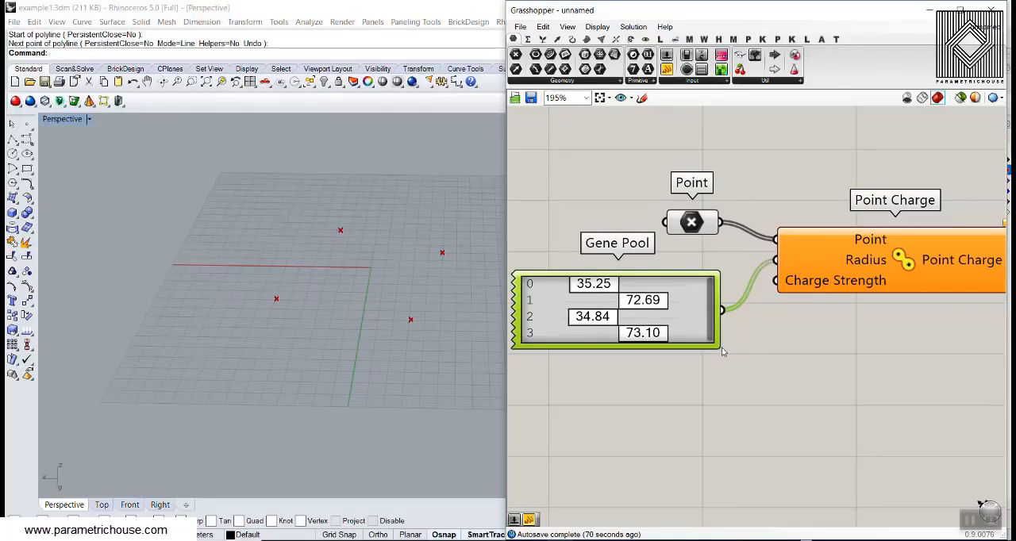
pyautogui.moveTo(692, 334); pyautogui.dragTo(776, 281)
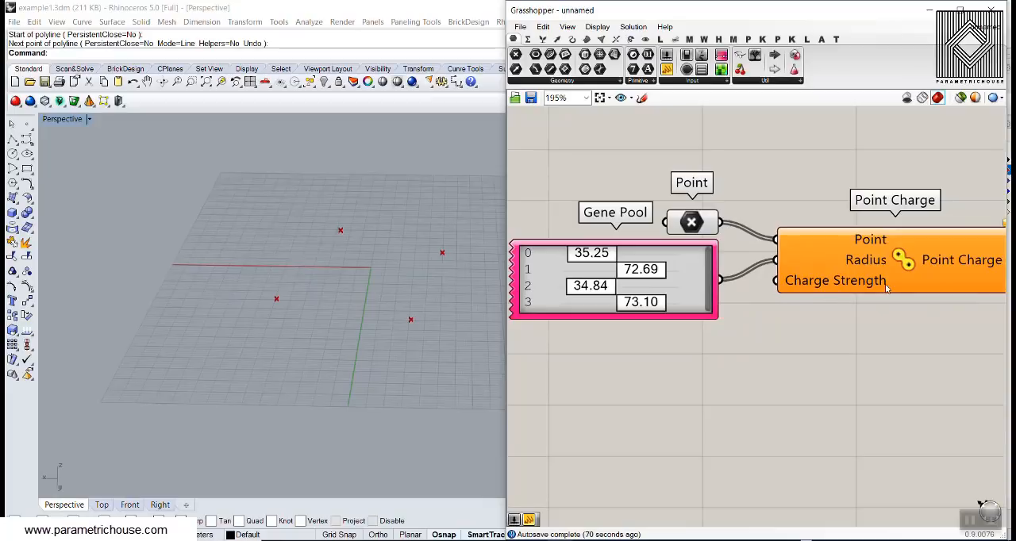
# - Add a Number Slider with the value 1 below the Gene Pool and connect it to the Charge Strength input
pyautogui.doubleClick(630, 356)
pyautogui.write('1')
pyautogui.click(637, 347)
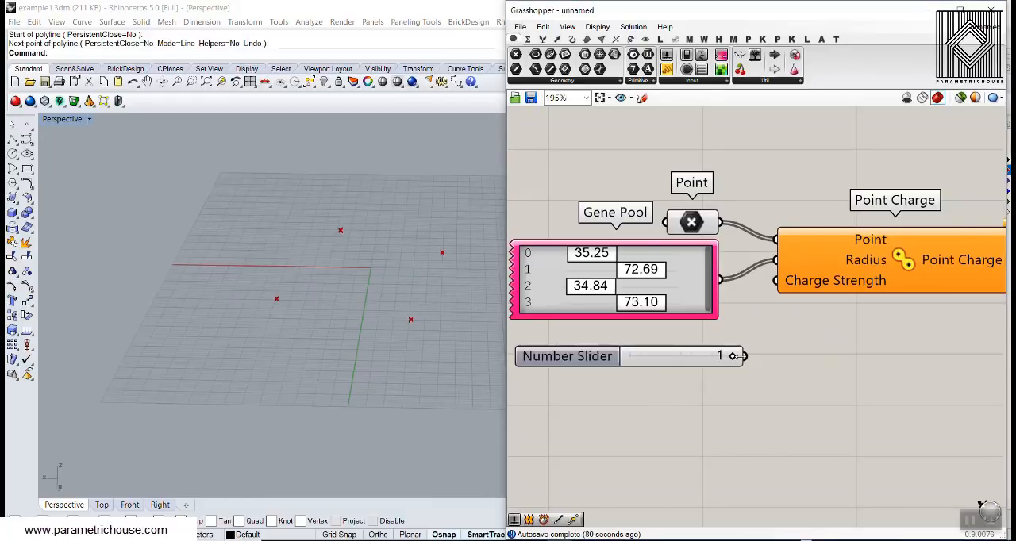
pyautogui.moveTo(744, 355); pyautogui.dragTo(775, 280)
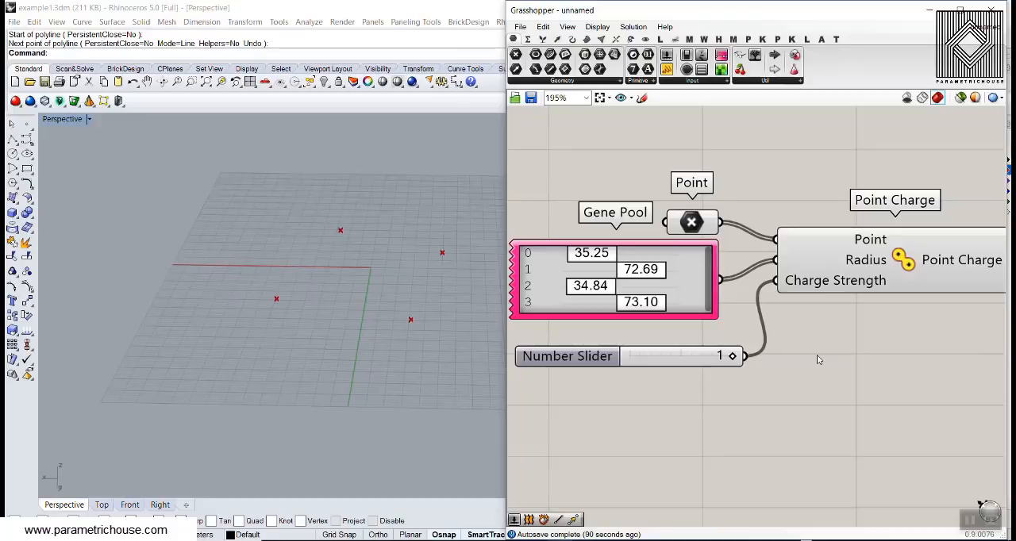
# - Place a Cocoon component after the Point Charge and connect the Point Charge output to its Charges input
pyautogui.moveTo(815, 368); pyautogui.dragTo(761, 373, button='right')
pyautogui.scroll(-3, 813, 308)
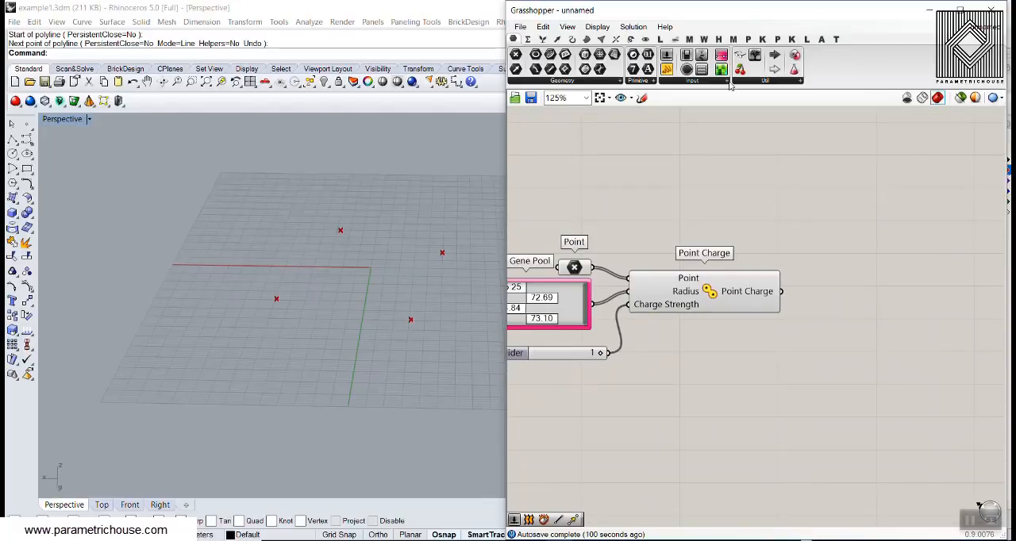
pyautogui.click(600, 40)
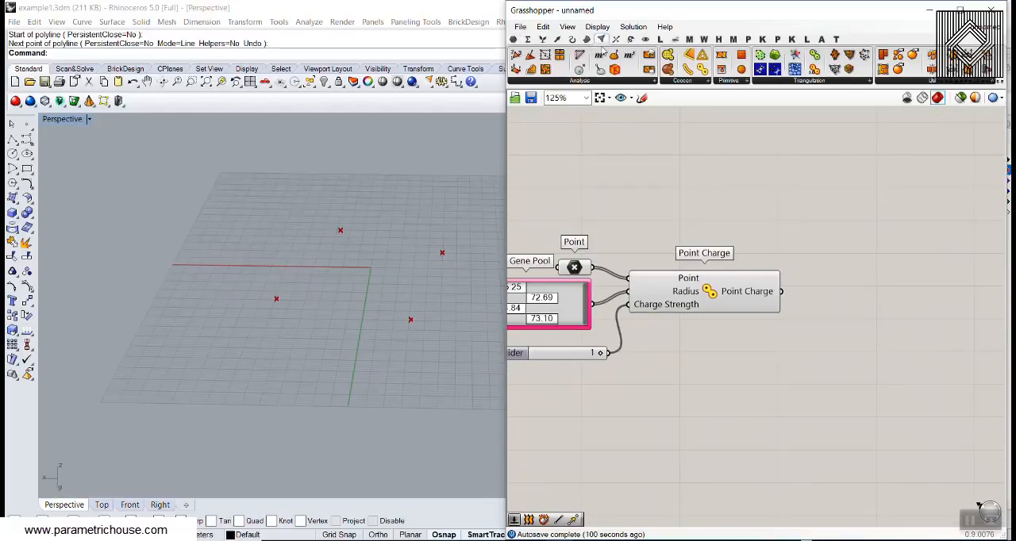
pyautogui.click(703, 81)
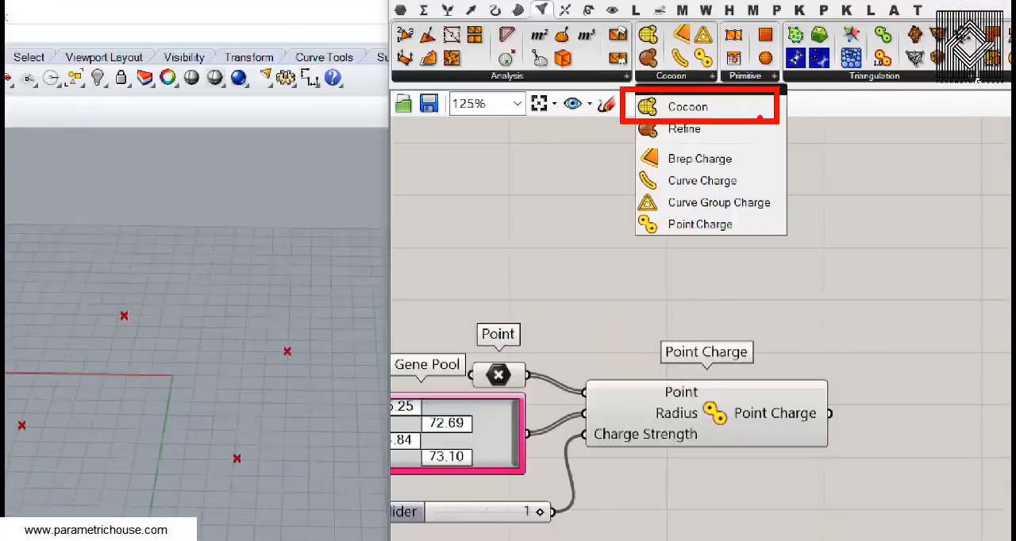
pyautogui.click(664, 111)
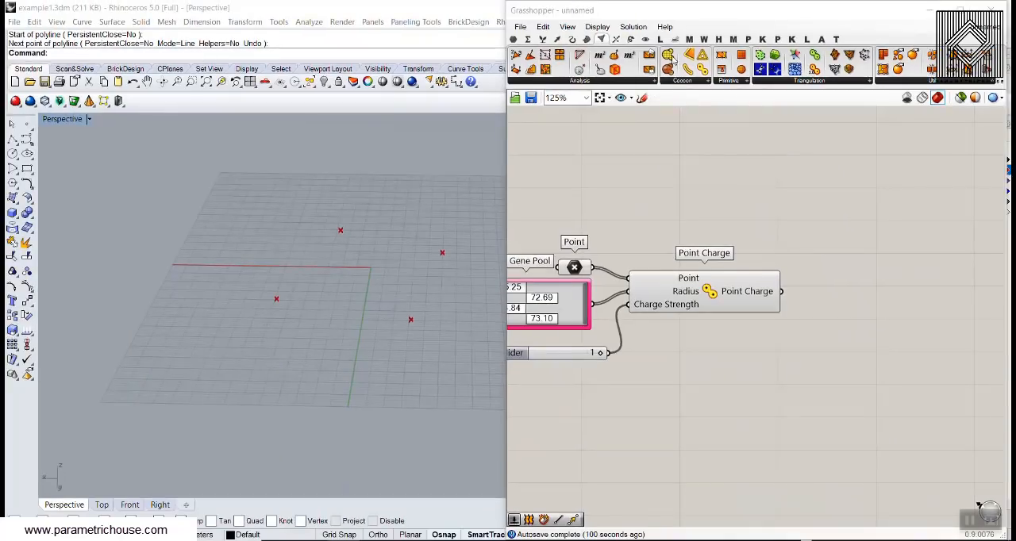
pyautogui.moveTo(673, 60); pyautogui.dragTo(919, 341)
pyautogui.scroll(4, 889, 361)
pyautogui.moveTo(722, 251); pyautogui.dragTo(830, 297)
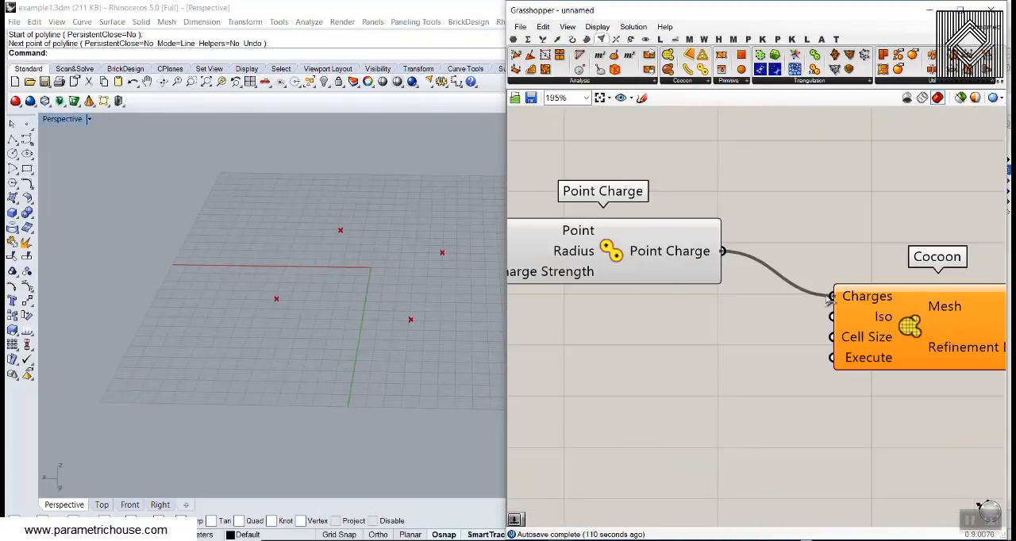
# - Add a decimal Number Slider ranging from 0 to 1, set it to 0.31 and connect it to Cocoon's Iso input
pyautogui.scroll(2, 841, 261)
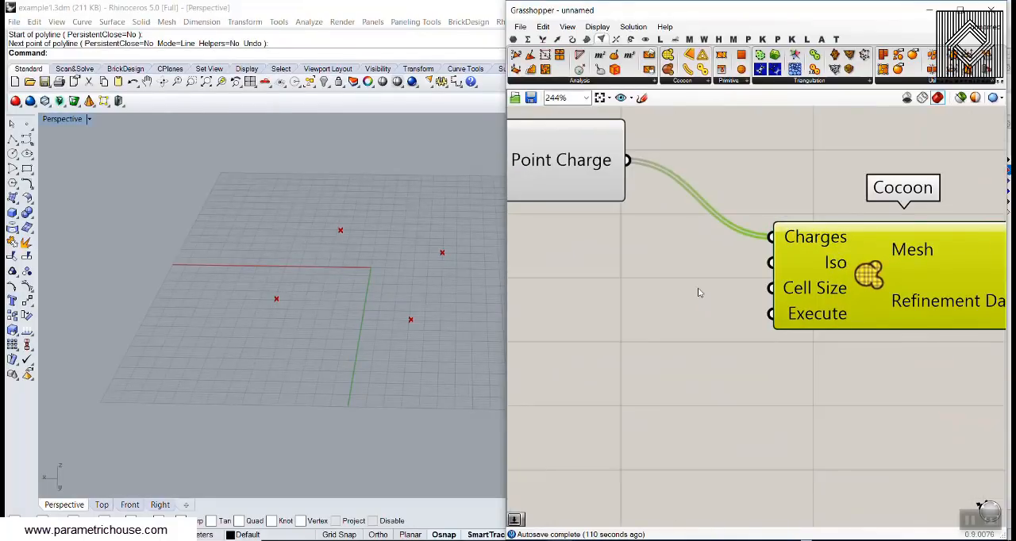
pyautogui.moveTo(641, 299); pyautogui.dragTo(712, 312, button='right')
pyautogui.doubleClick(677, 282)
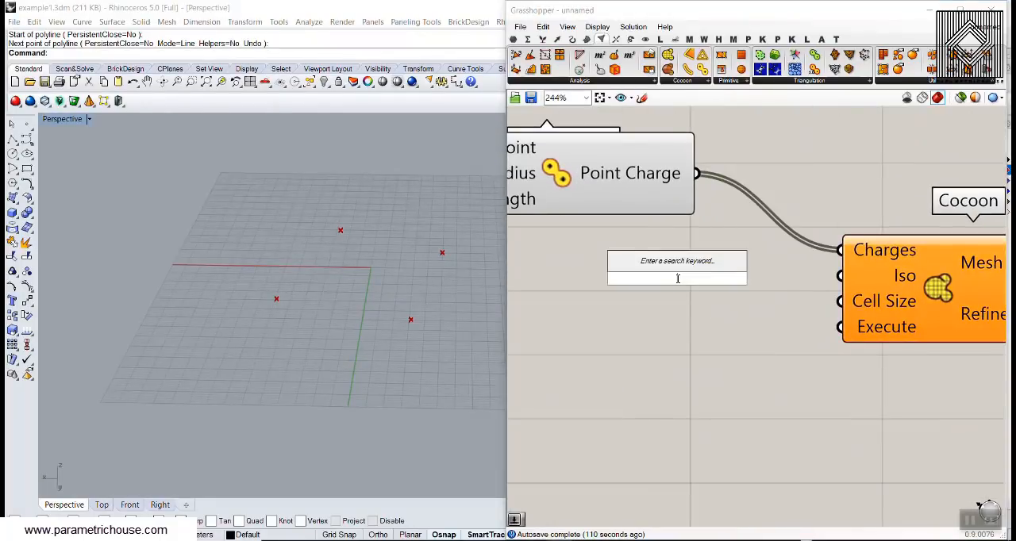
pyautogui.write('0..10')
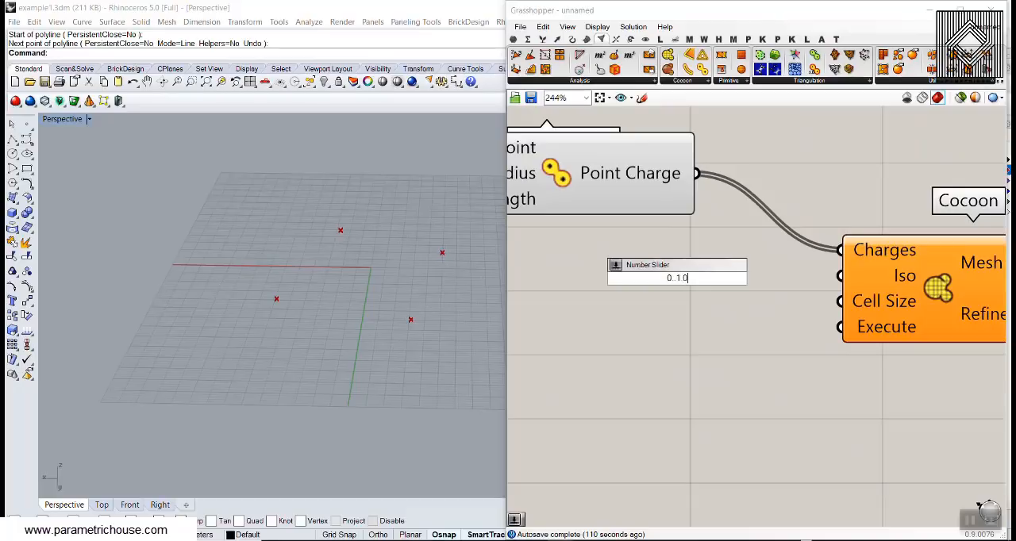
pyautogui.press('Return')
pyautogui.moveTo(678, 281); pyautogui.dragTo(643, 272)
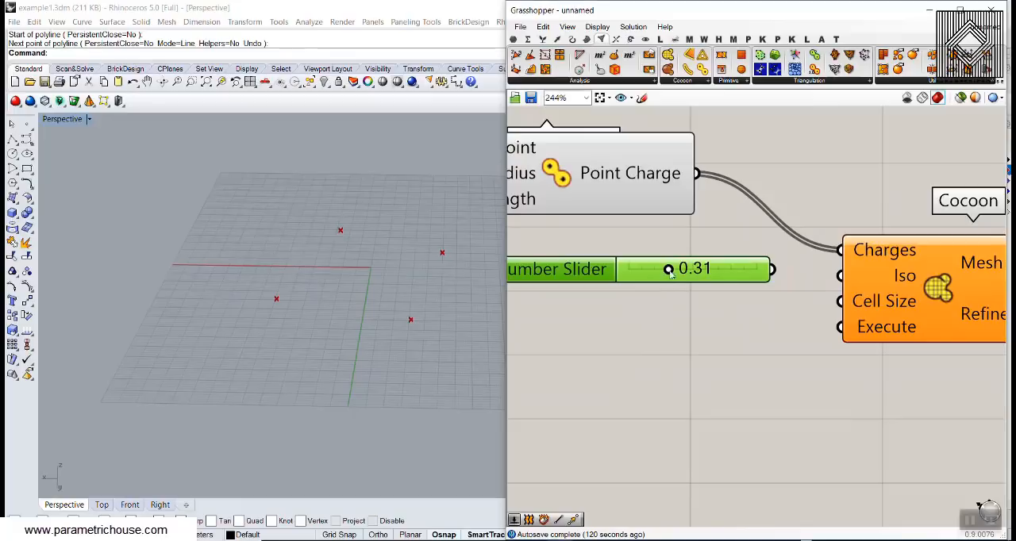
pyautogui.moveTo(776, 274); pyautogui.dragTo(841, 275)
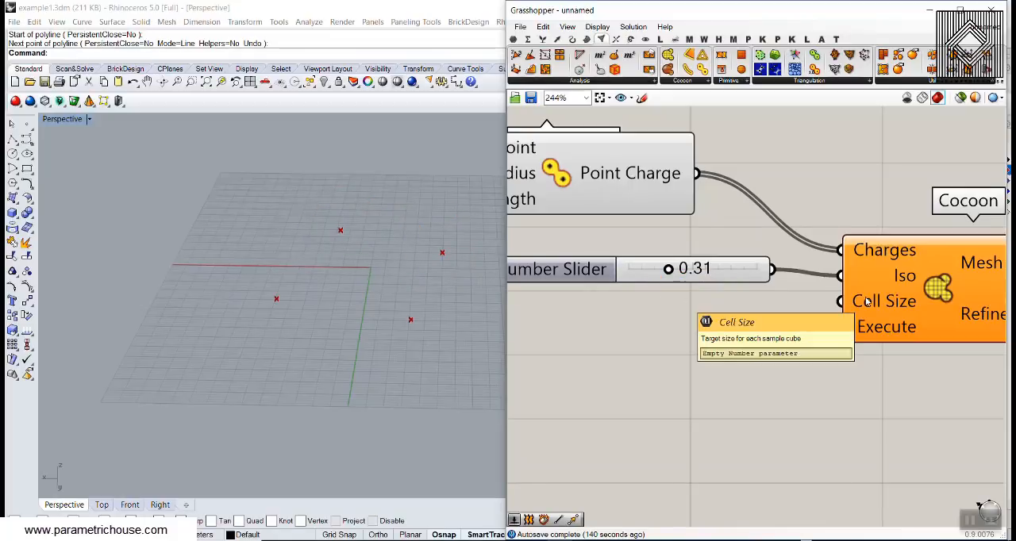
pyautogui.click(12, 139)
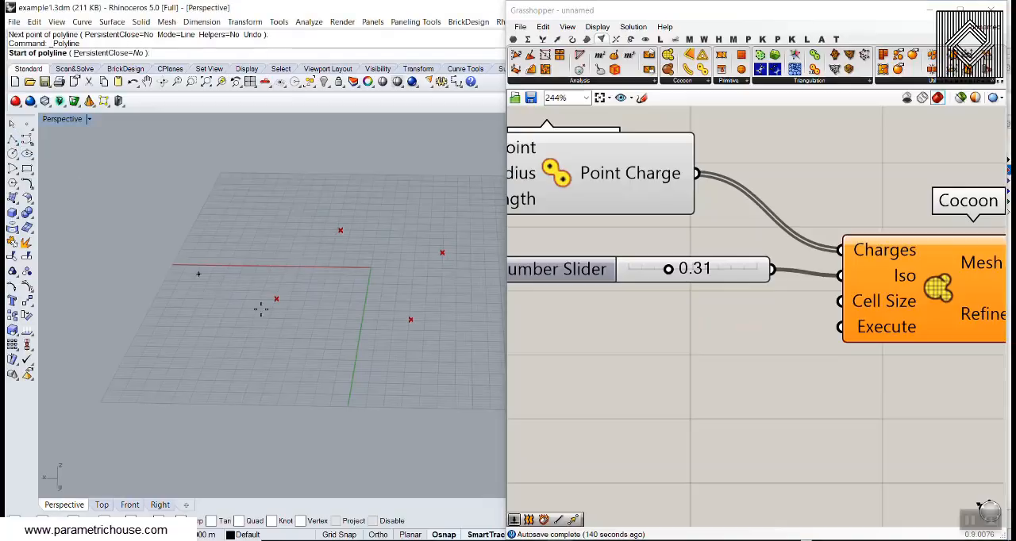
pyautogui.click(249, 299)
pyautogui.press('Escape')
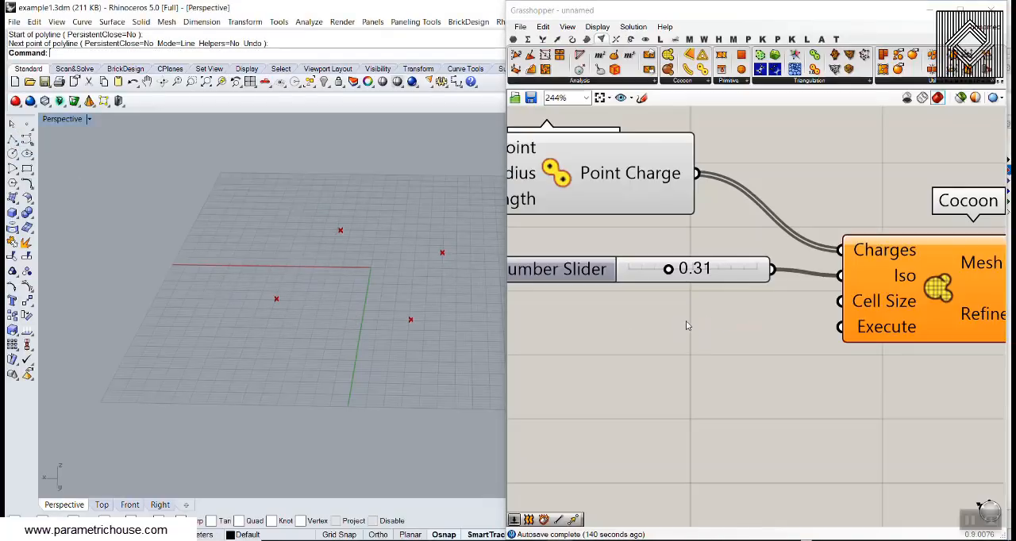
# - Add a Number Slider ranging from 2 to 100, connect it to Cocoon's Cell Size input and set it to 100.00
pyautogui.doubleClick(630, 319)
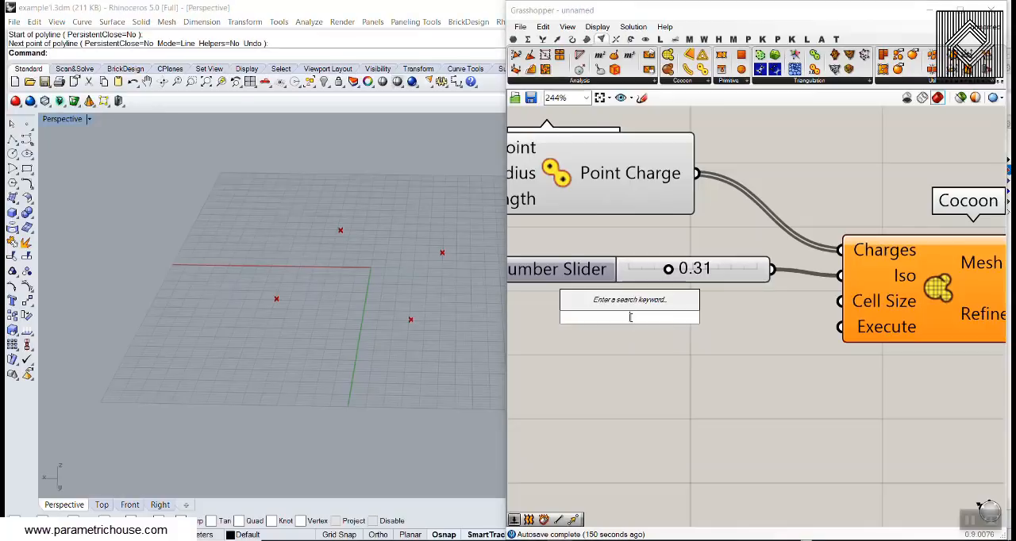
pyautogui.write('2')
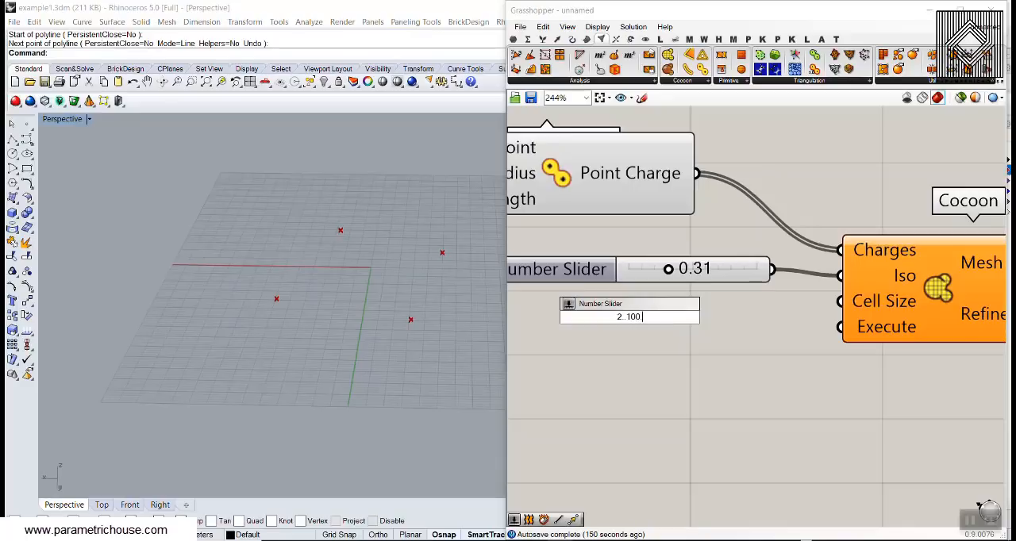
pyautogui.write('..100')
pyautogui.press('Return')
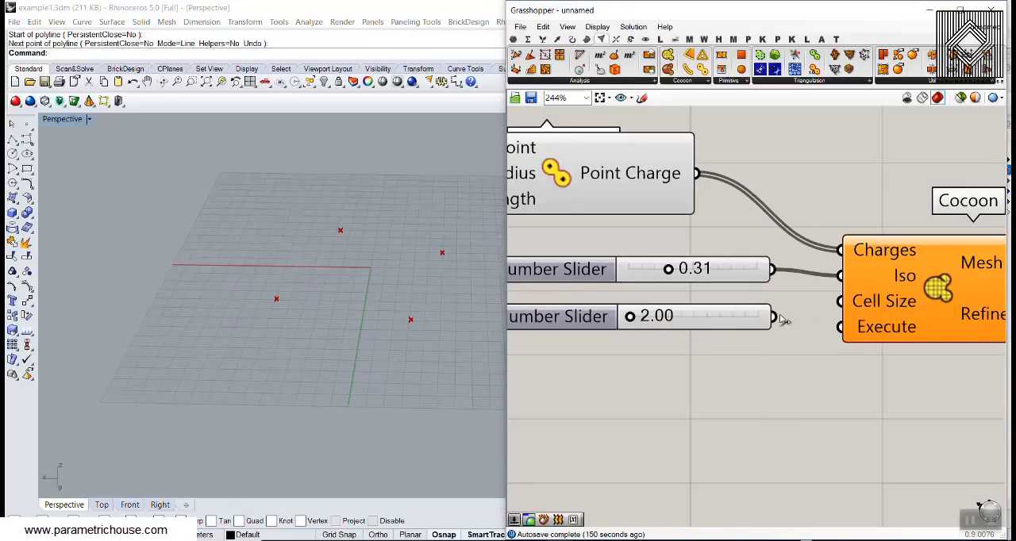
pyautogui.moveTo(775, 317); pyautogui.dragTo(839, 301)
pyautogui.moveTo(634, 318); pyautogui.dragTo(788, 324)
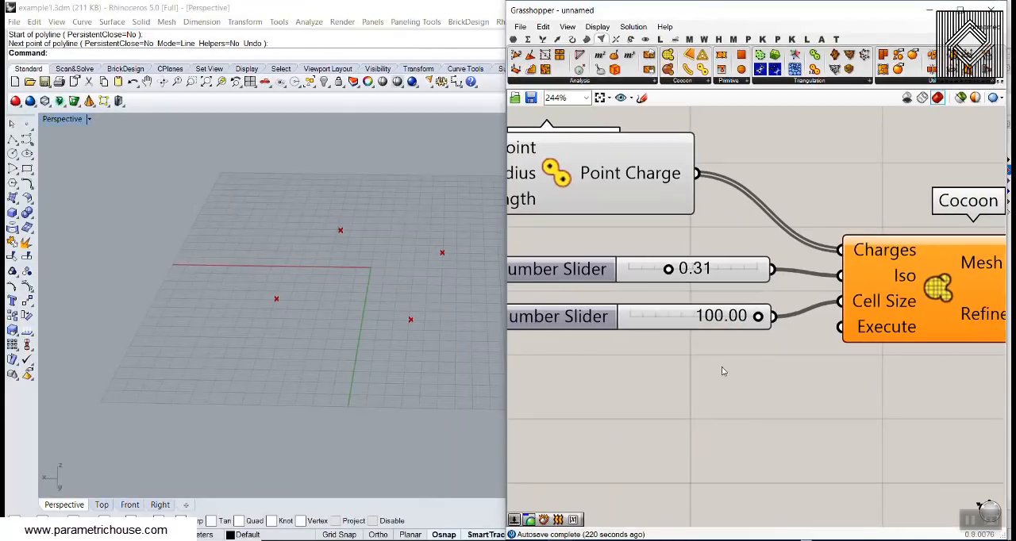
# - Add a Boolean Toggle below the Cell Size slider, connect it to Cocoon's Execute input and set it to True
pyautogui.doubleClick(720, 295)
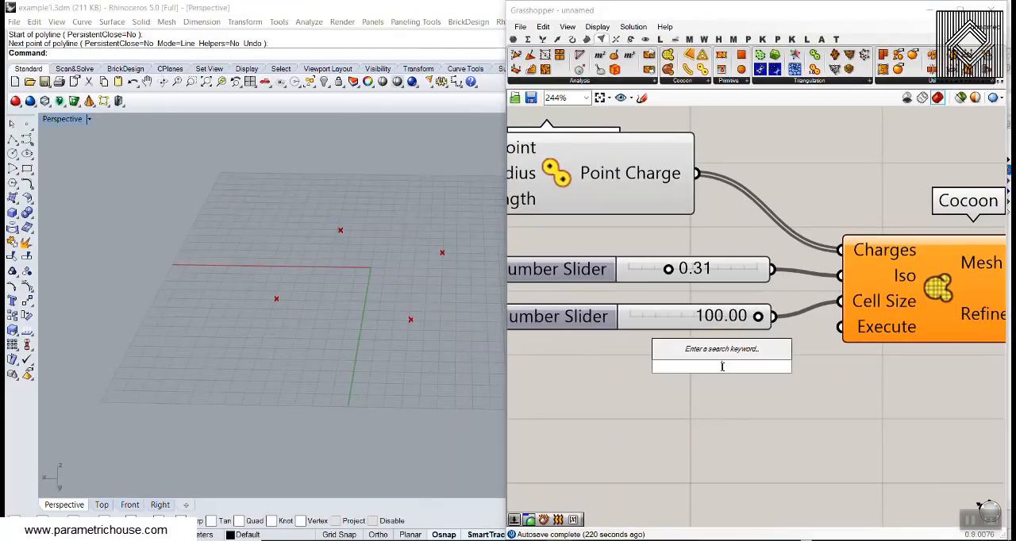
pyautogui.write('tog')
pyautogui.click(674, 354)
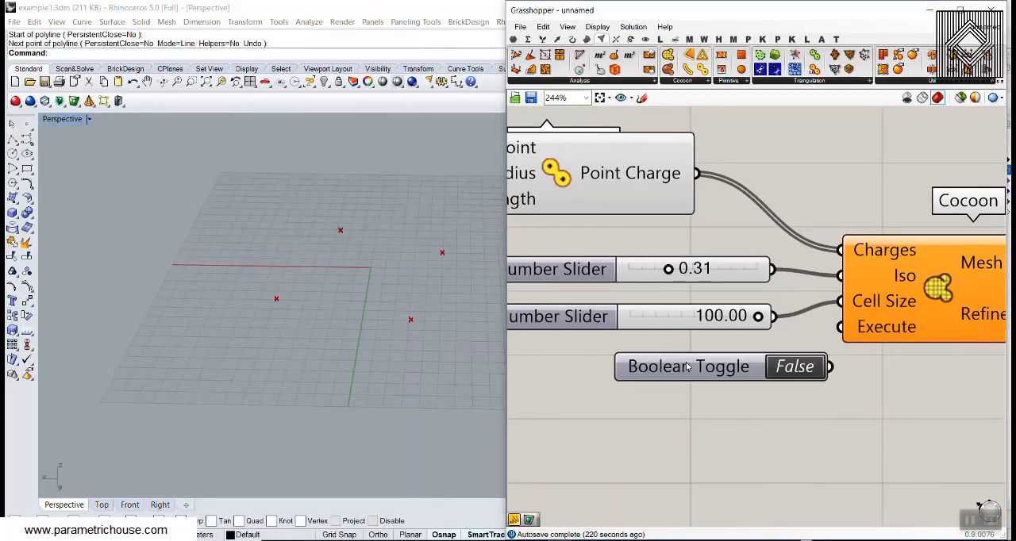
pyautogui.moveTo(682, 367); pyautogui.dragTo(698, 383)
pyautogui.moveTo(781, 384); pyautogui.dragTo(840, 328)
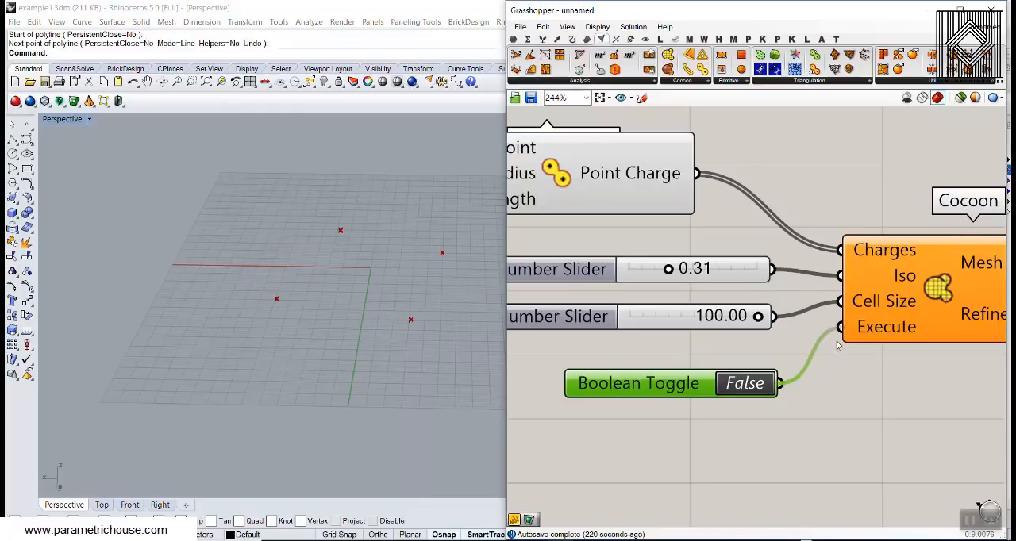
pyautogui.click(784, 395)
pyautogui.doubleClick(750, 385)
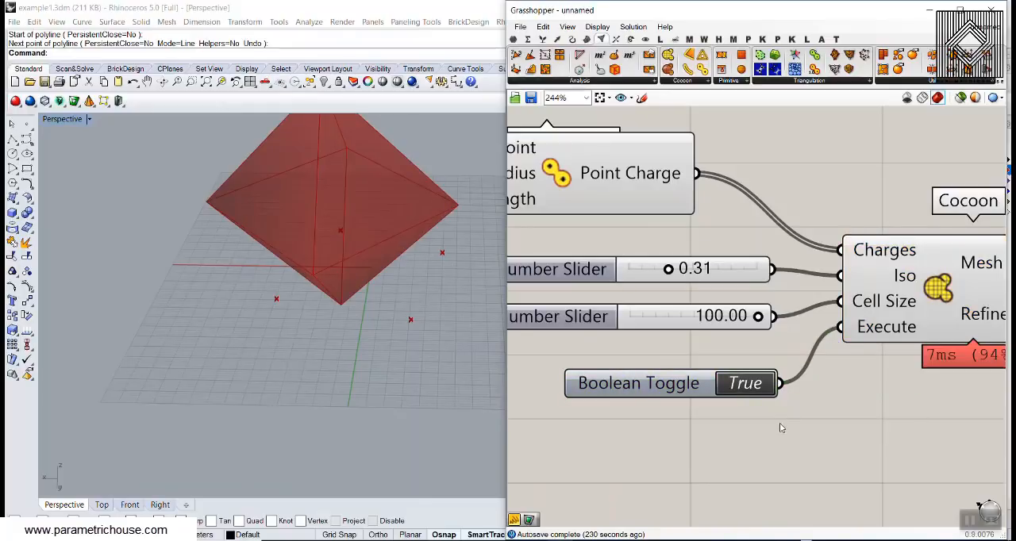
# - Refine the Cocoon mesh by setting the Cell Size slider to 10.34
pyautogui.moveTo(227, 242); pyautogui.dragTo(237, 277, button='right')
pyautogui.scroll(-6, 257, 253)
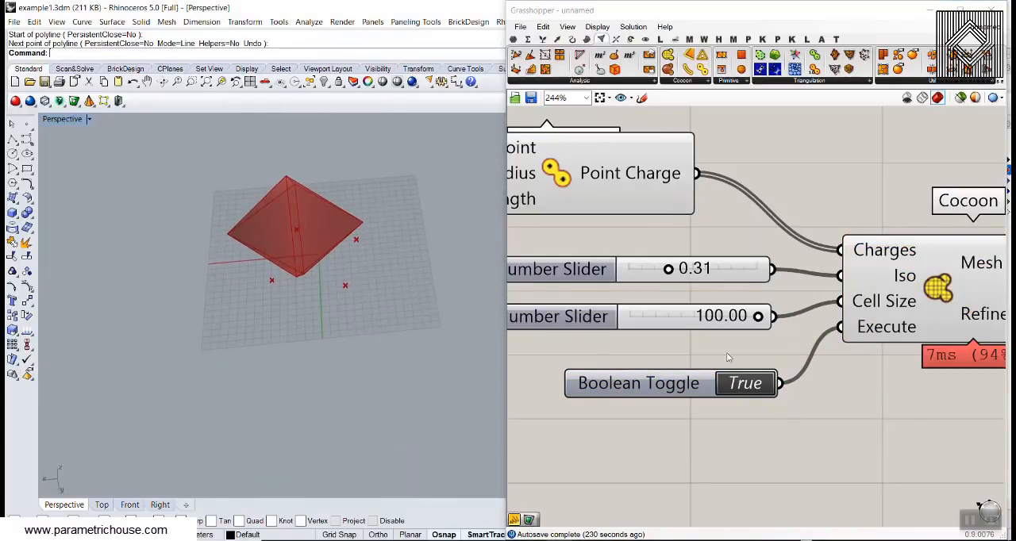
pyautogui.moveTo(740, 304); pyautogui.dragTo(768, 314, button='right')
pyautogui.scroll(2, 770, 319)
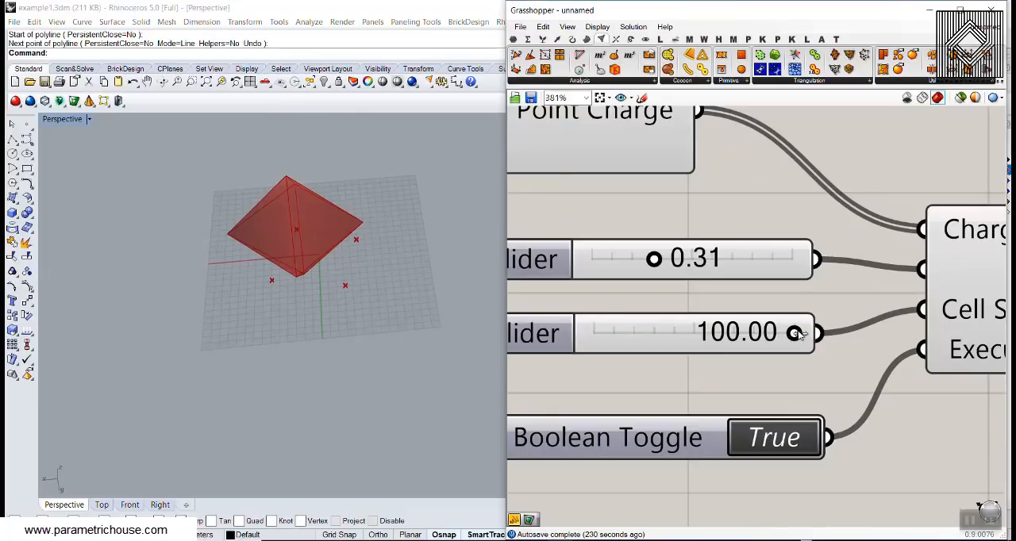
pyautogui.moveTo(795, 339); pyautogui.dragTo(617, 346)
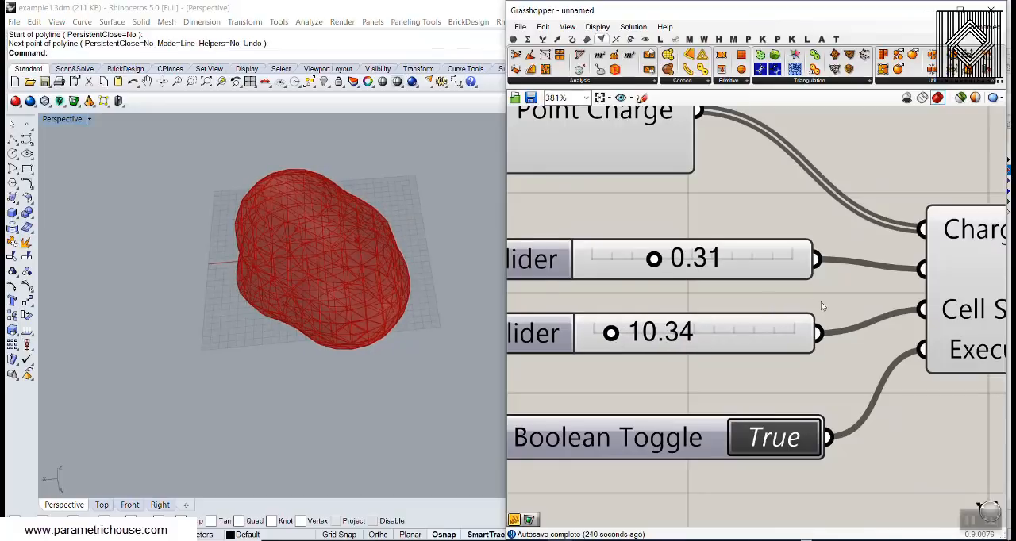
# - Select the Point parameter and spread the charge points apart in the Perspective viewport with their gumballs
pyautogui.scroll(-5, 822, 307)
pyautogui.moveTo(625, 298); pyautogui.dragTo(880, 314, button='right')
pyautogui.scroll(3, 658, 226)
pyautogui.moveTo(655, 250); pyautogui.dragTo(648, 250)
pyautogui.click(789, 208)
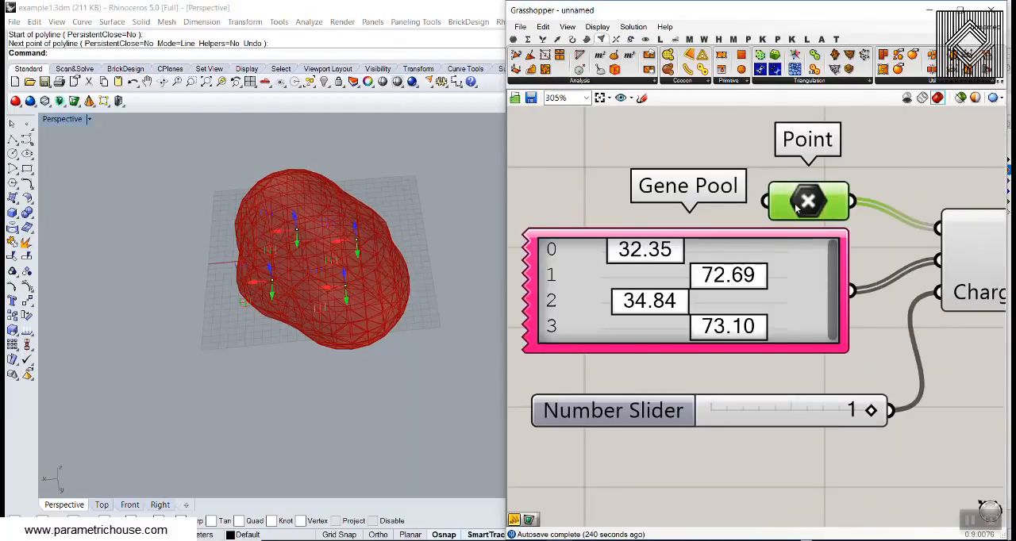
pyautogui.moveTo(393, 249); pyautogui.dragTo(293, 250, button='right')
pyautogui.moveTo(251, 226)
pyautogui.mouseDown()
pyautogui.moveTo(240, 246)
pyautogui.moveTo(244, 222)
pyautogui.mouseUp()
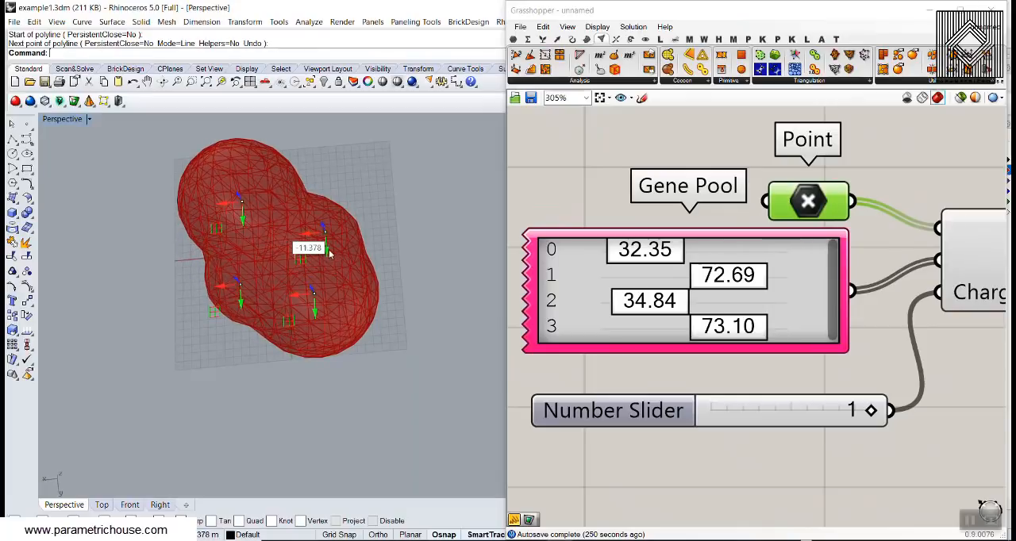
pyautogui.moveTo(327, 250); pyautogui.dragTo(351, 213)
pyautogui.moveTo(376, 277); pyautogui.dragTo(365, 242, button='right')
pyautogui.moveTo(294, 284); pyautogui.dragTo(351, 298)
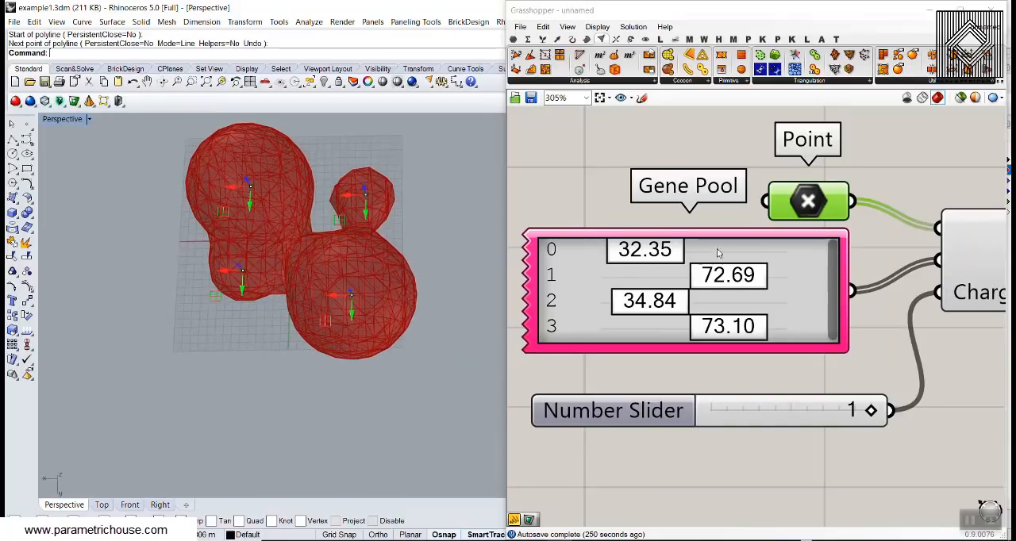
# - Set the first three Gene Pool radii to 45.25, 53.20 and 47.48
pyautogui.moveTo(668, 251)
pyautogui.mouseDown()
pyautogui.moveTo(714, 252)
pyautogui.moveTo(673, 258)
pyautogui.moveTo(685, 258)
pyautogui.mouseUp()
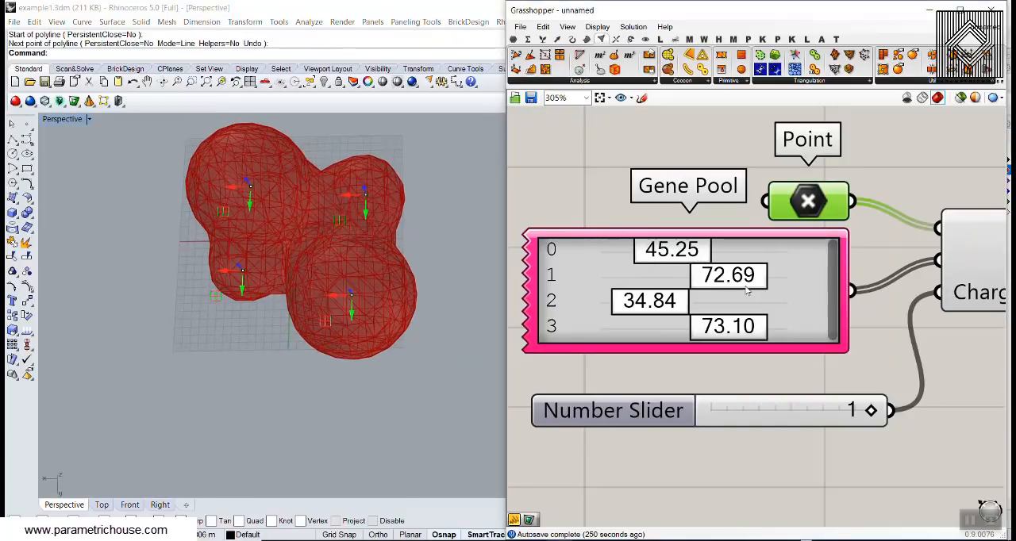
pyautogui.moveTo(748, 284); pyautogui.dragTo(687, 305)
pyautogui.moveTo(817, 298); pyautogui.dragTo(712, 268, button='right')
# - Set the Number Slider feeding Cocoon's Iso input to 0.30
pyautogui.scroll(-5, 712, 268)
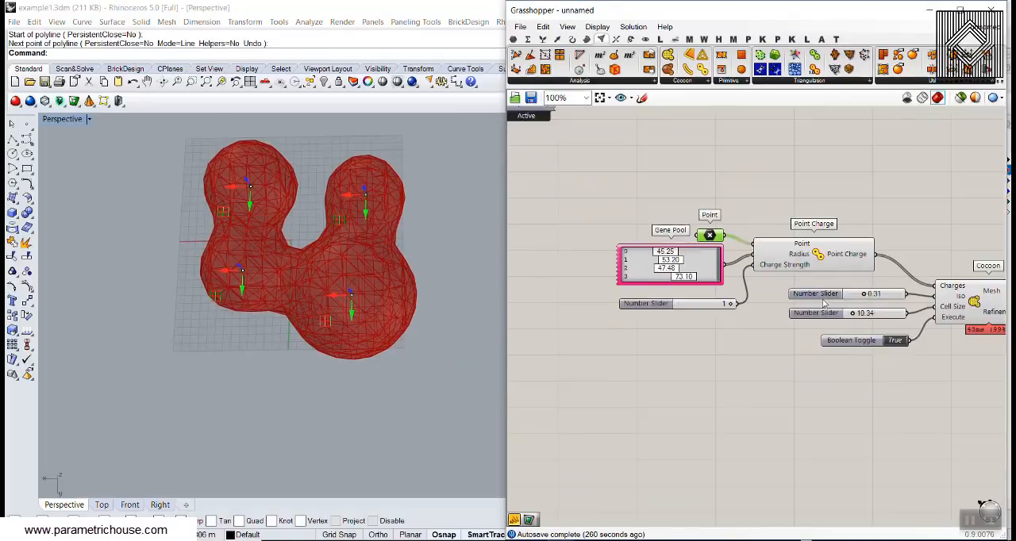
pyautogui.moveTo(852, 301); pyautogui.dragTo(773, 301, button='right')
pyautogui.scroll(3, 808, 282)
pyautogui.moveTo(774, 299)
pyautogui.mouseDown()
pyautogui.moveTo(853, 306)
pyautogui.moveTo(747, 309)
pyautogui.moveTo(771, 310)
pyautogui.mouseUp()
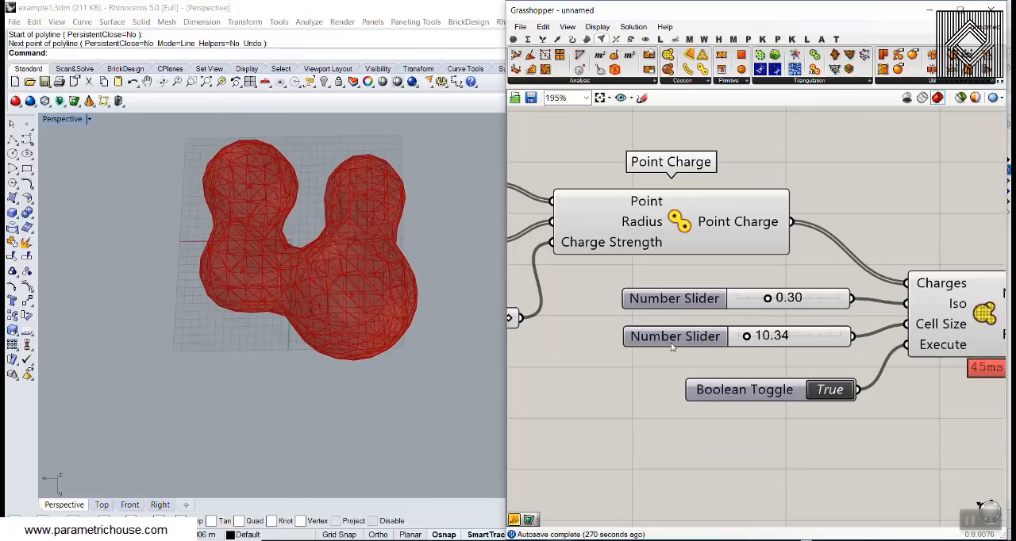
# - Select the Point parameter again and reposition the charge points, also in height, with their gumballs to reshape the metaball mesh
pyautogui.moveTo(456, 344); pyautogui.dragTo(381, 313, button='right')
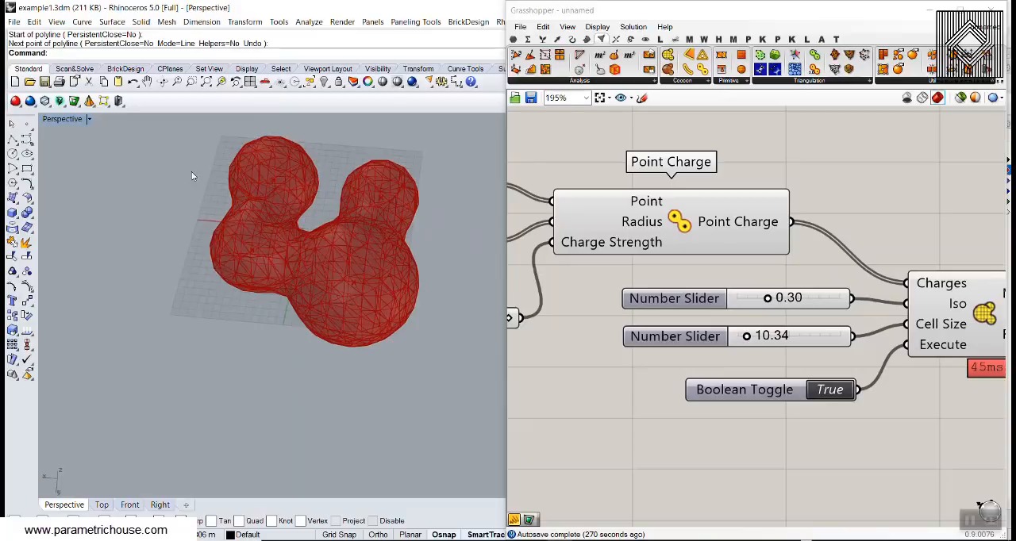
pyautogui.scroll(-1, 619, 243)
pyautogui.moveTo(537, 220); pyautogui.dragTo(686, 247, button='right')
pyautogui.click(650, 226)
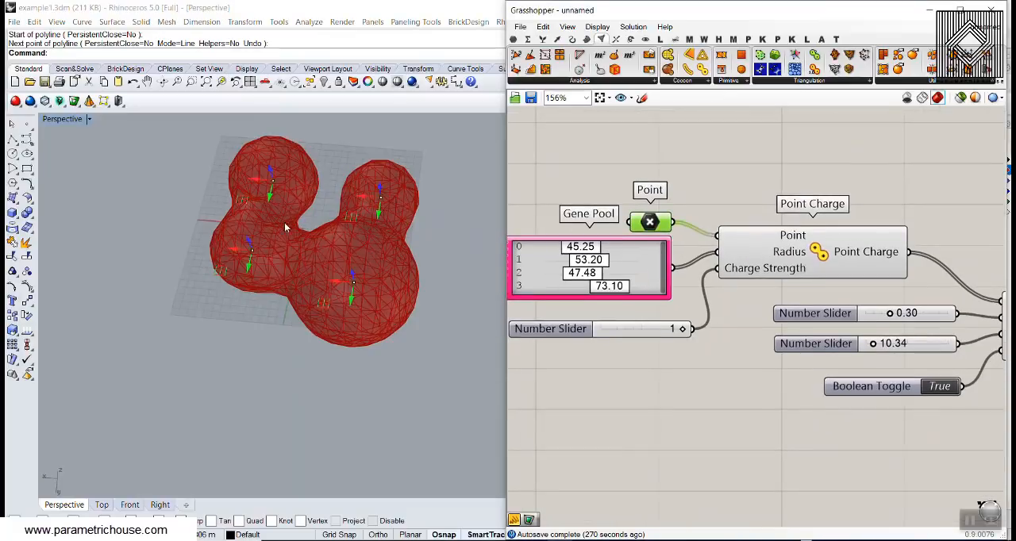
pyautogui.moveTo(247, 268)
pyautogui.mouseDown()
pyautogui.moveTo(234, 292)
pyautogui.moveTo(225, 281)
pyautogui.moveTo(267, 250)
pyautogui.moveTo(251, 270)
pyautogui.mouseUp()
pyautogui.moveTo(252, 270); pyautogui.dragTo(256, 236, button='right')
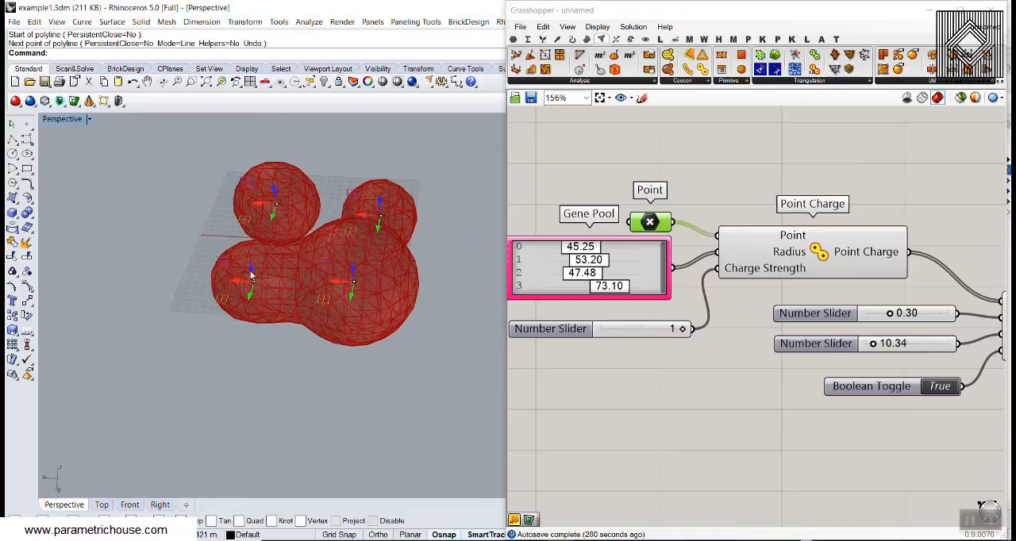
pyautogui.moveTo(251, 271)
pyautogui.mouseDown()
pyautogui.moveTo(254, 244)
pyautogui.moveTo(262, 262)
pyautogui.mouseUp()
pyautogui.moveTo(266, 254); pyautogui.dragTo(412, 245, button='right')
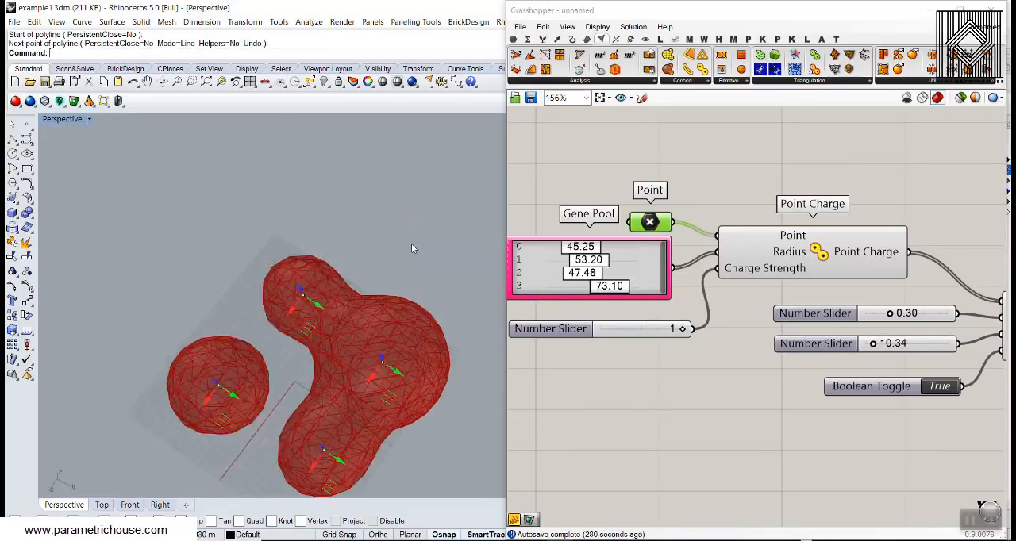
pyautogui.scroll(-5, 411, 247)
pyautogui.keyDown('shift'); pyautogui.moveTo(387, 285); pyautogui.dragTo(389, 227, button='right'); pyautogui.keyUp('shift')
pyautogui.scroll(5, 362, 240)
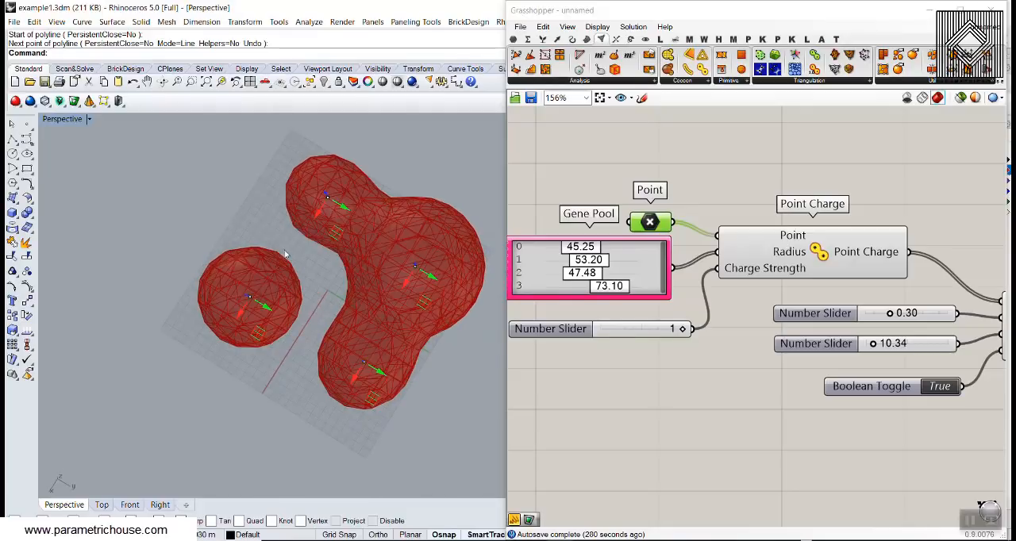
pyautogui.click(742, 222)
# - Place a Curve Charge component below the Point Charge setup and extract a Curve parameter from its Curve input
pyautogui.scroll(-3, 742, 222)
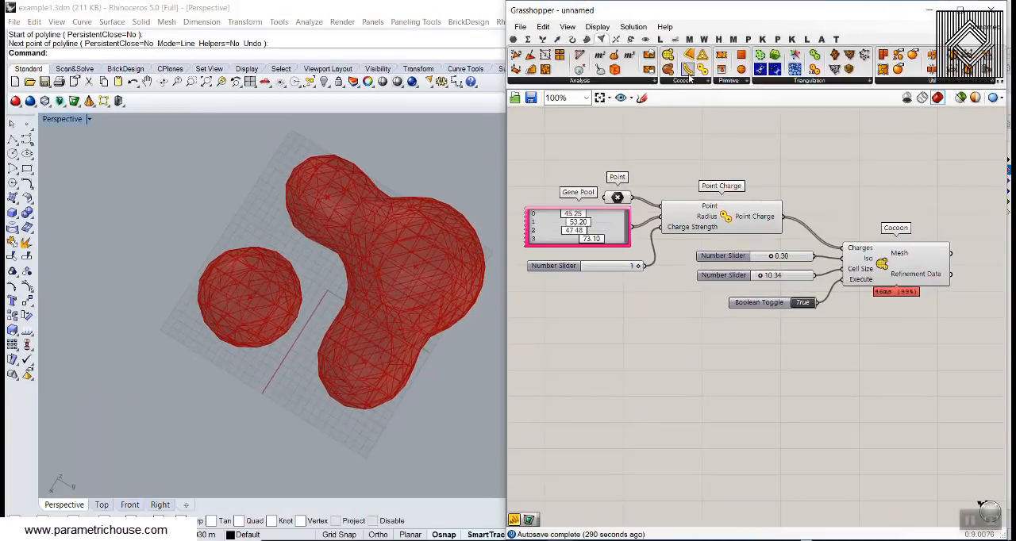
pyautogui.moveTo(687, 69); pyautogui.dragTo(711, 369)
pyautogui.scroll(3, 731, 318)
pyautogui.rightClick(749, 317)
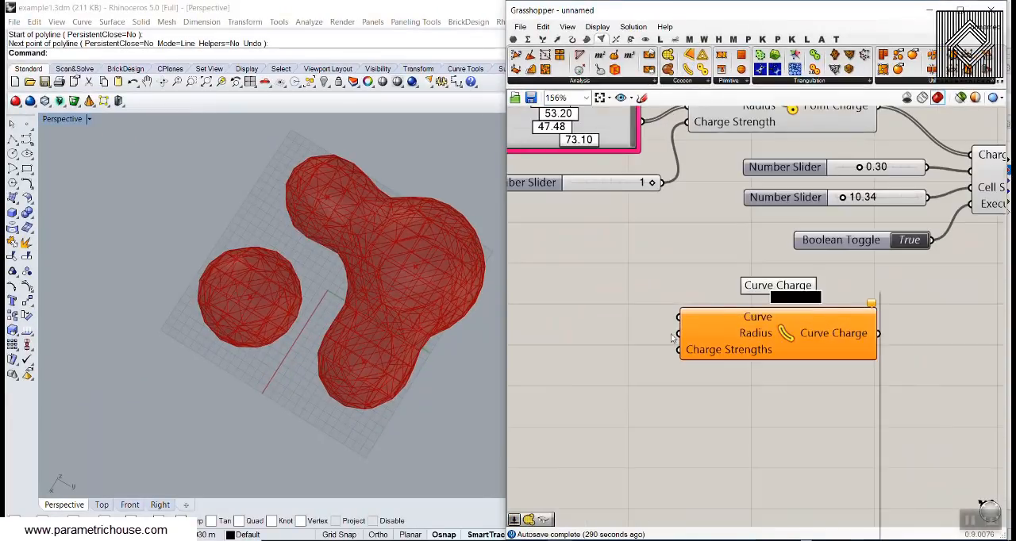
pyautogui.click(774, 515)
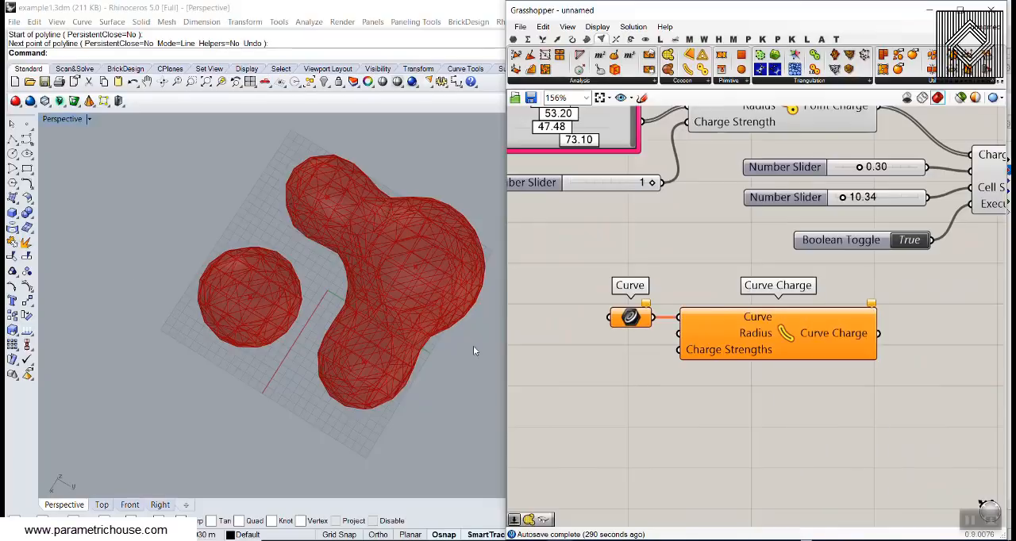
# - Draw two three-point control point curves in Perspective, each bridging the isolated sphere and one end of the larger blob
pyautogui.click(12, 140)
pyautogui.click(252, 335)
pyautogui.click(279, 382)
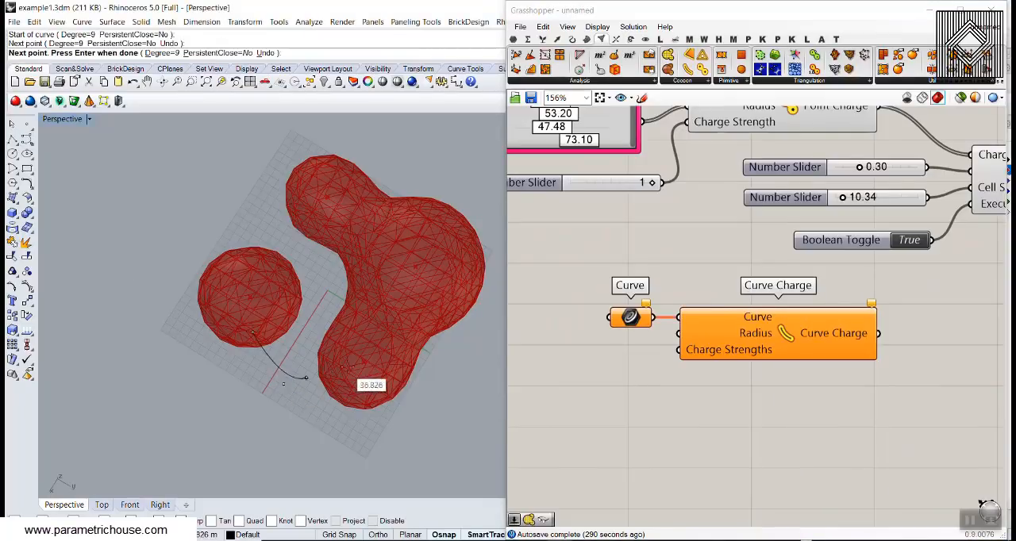
pyautogui.click(348, 368)
pyautogui.rightClick(349, 368)
pyautogui.rightClick(337, 361)
pyautogui.click(232, 256)
pyautogui.click(237, 199)
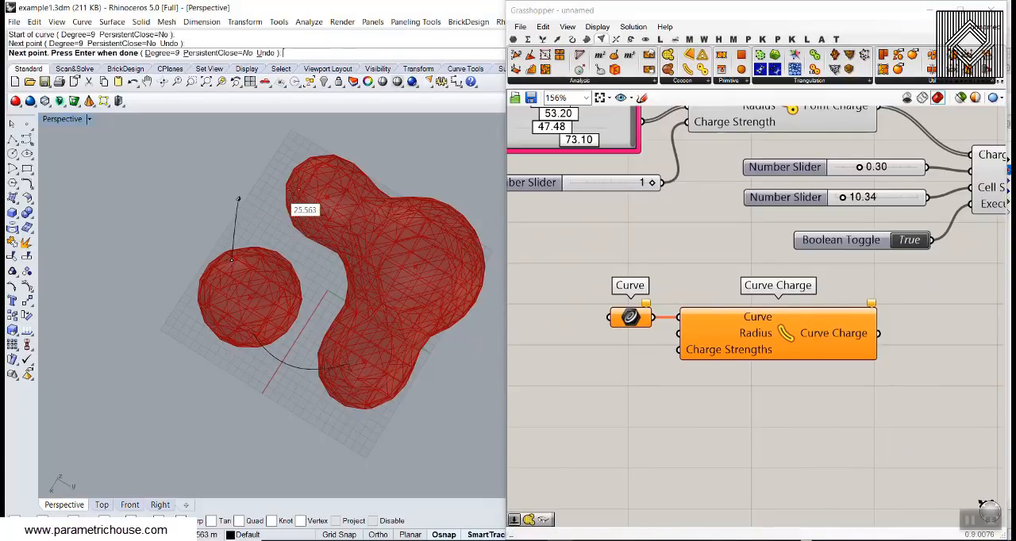
pyautogui.click(304, 190)
pyautogui.rightClick(304, 192)
# - Raise both new curves along Z with the gumball, then lift the rear curve a little further on its own
pyautogui.moveTo(290, 292); pyautogui.dragTo(288, 360, button='right')
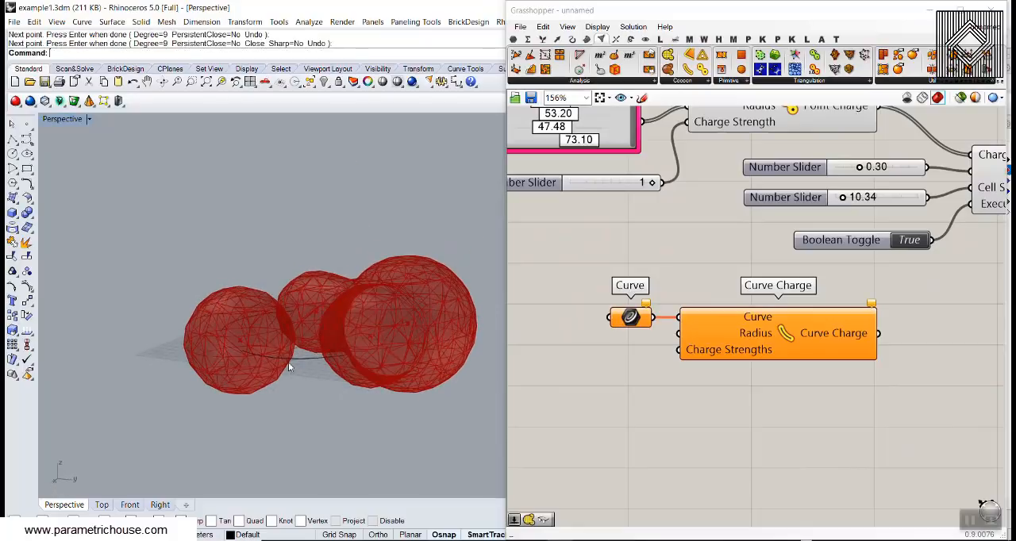
pyautogui.click(288, 361)
pyautogui.keyDown('shift'); pyautogui.click(259, 311); pyautogui.keyUp('shift')
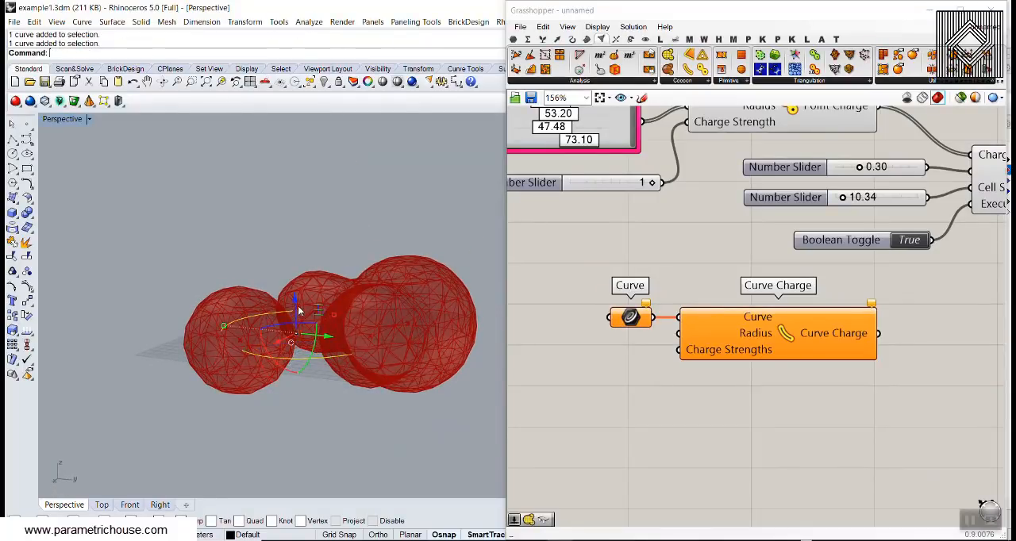
pyautogui.moveTo(296, 307); pyautogui.dragTo(296, 287)
pyautogui.click(238, 306)
pyautogui.moveTo(238, 314); pyautogui.dragTo(242, 308, button='right')
pyautogui.scroll(4, 269, 351)
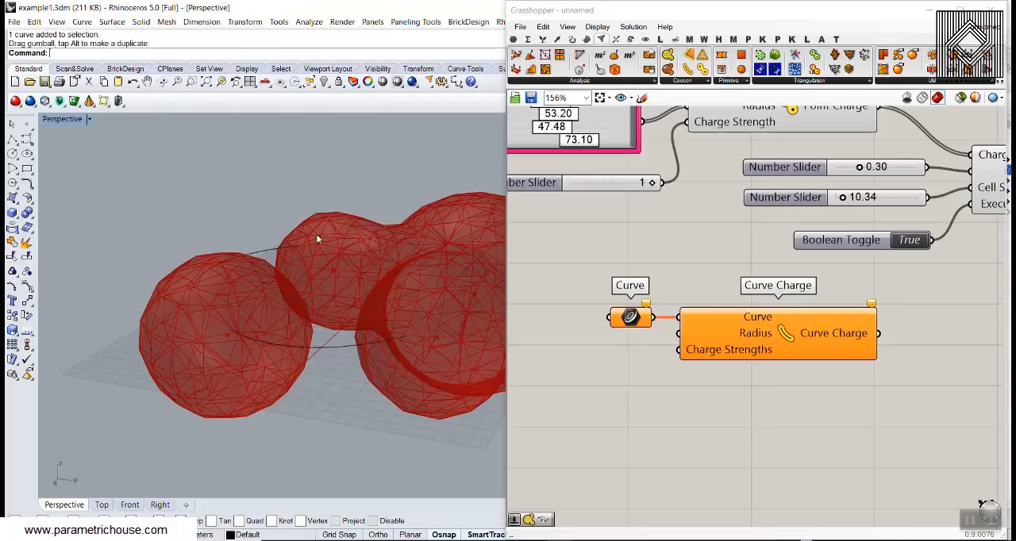
# - Reference the two drawn curves in the Curve parameter as multiple curves and reposition the parameter beside Curve Charge
pyautogui.rightClick(630, 320)
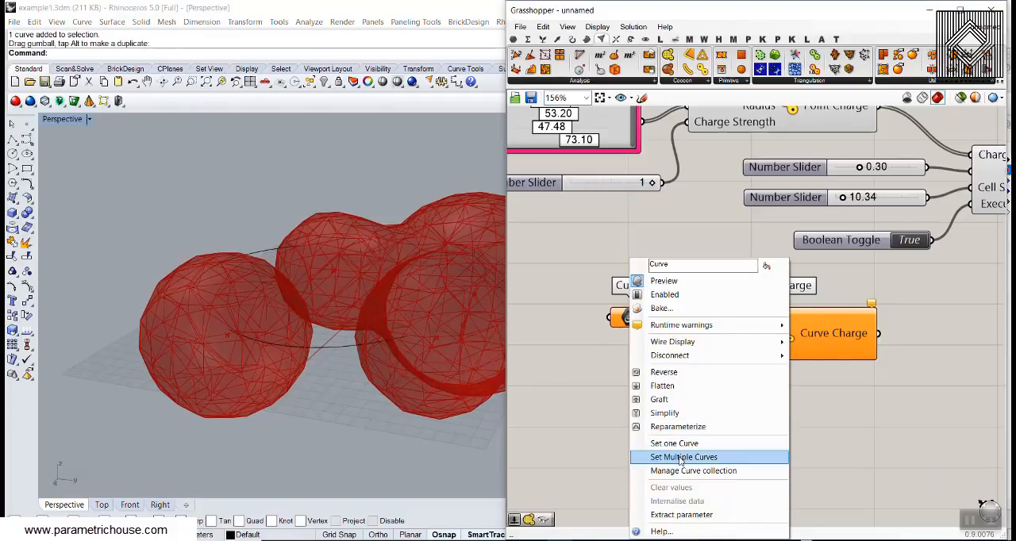
pyautogui.click(683, 455)
pyautogui.press('Return')
pyautogui.moveTo(662, 334); pyautogui.dragTo(683, 344, button='right')
pyautogui.moveTo(656, 328); pyautogui.dragTo(640, 304)
pyautogui.moveTo(630, 271); pyautogui.dragTo(672, 333, button='right')
# - Add a Number Slider with the value 12.5 below the Curve parameter and connect it to Curve Charge's Radius input
pyautogui.scroll(-5, 669, 331)
pyautogui.scroll(6, 666, 338)
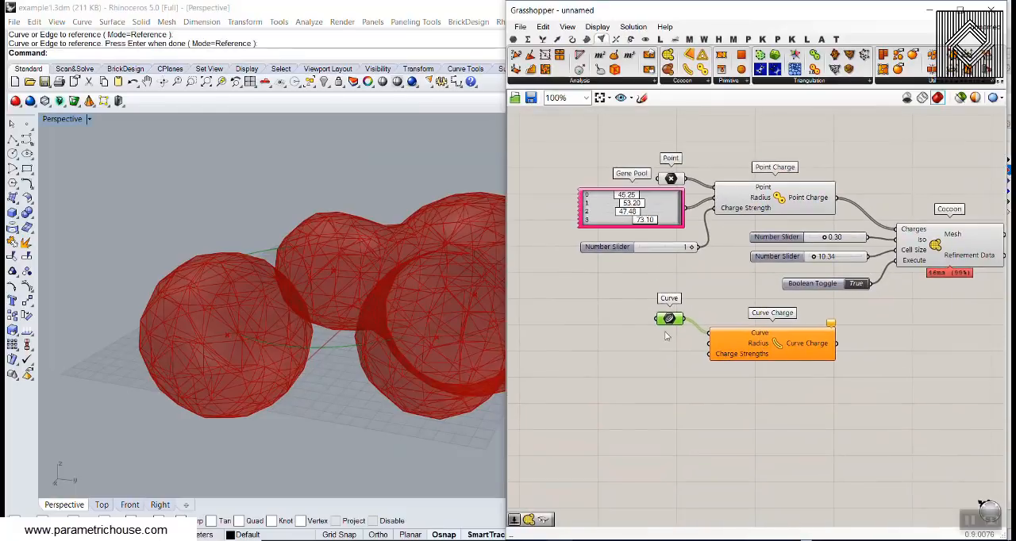
pyautogui.doubleClick(645, 348)
pyautogui.write('1')
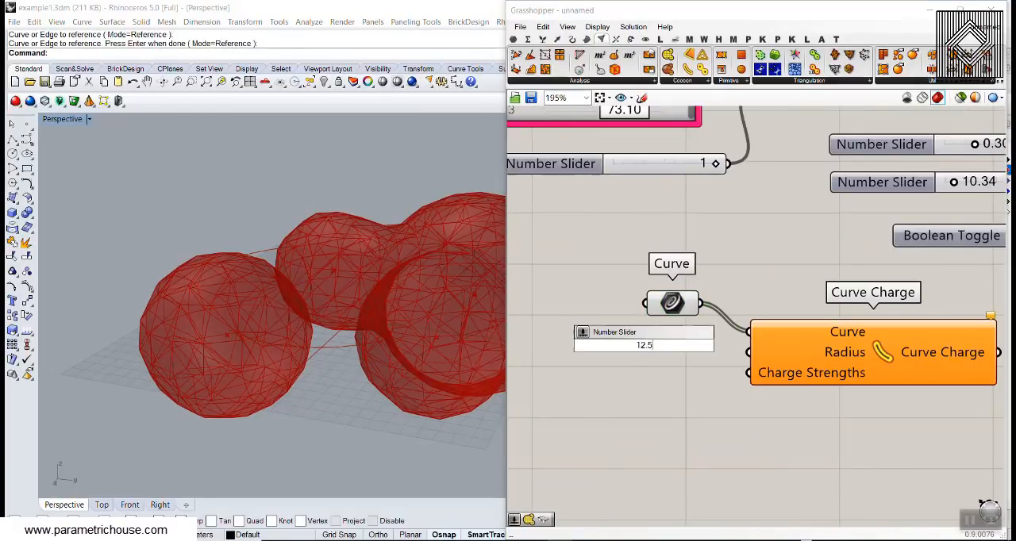
pyautogui.write('2.5')
pyautogui.press('Return')
pyautogui.moveTo(714, 349); pyautogui.dragTo(751, 353)
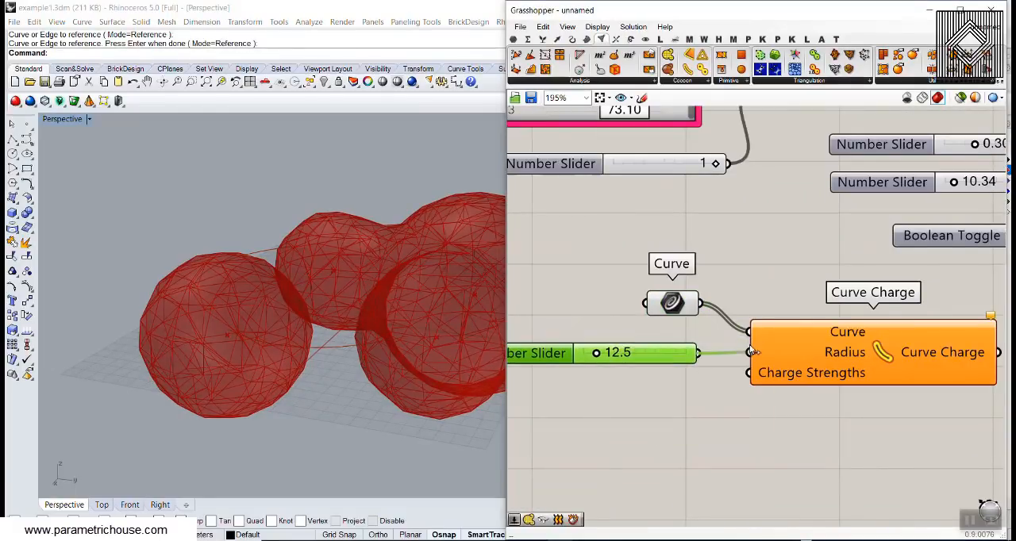
# - Add a Number Slider with the value 1 below the radius slider and connect it to the Charge Strengths input
pyautogui.doubleClick(633, 399)
pyautogui.write('1')
pyautogui.press('Return')
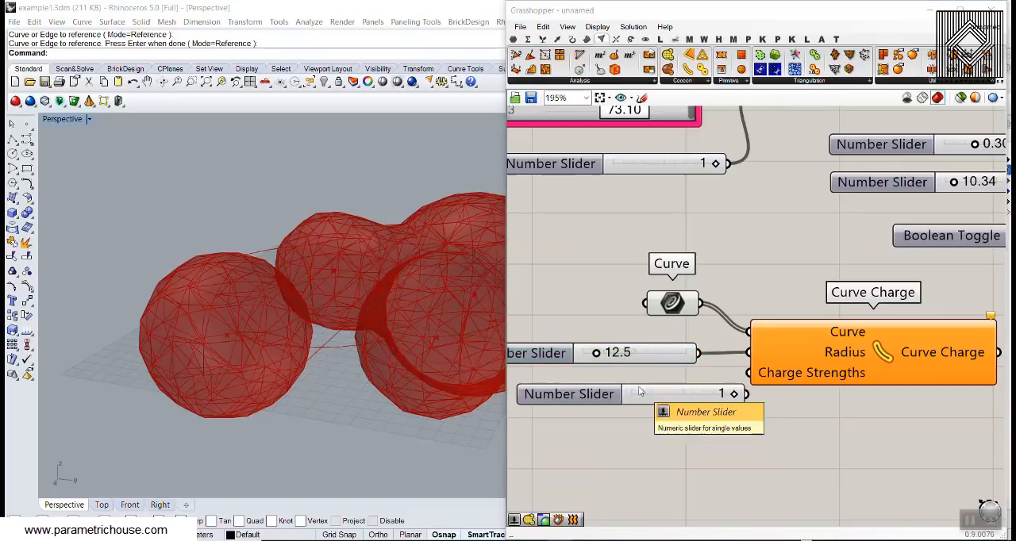
pyautogui.moveTo(667, 392); pyautogui.dragTo(632, 386)
pyautogui.moveTo(712, 387); pyautogui.dragTo(749, 373)
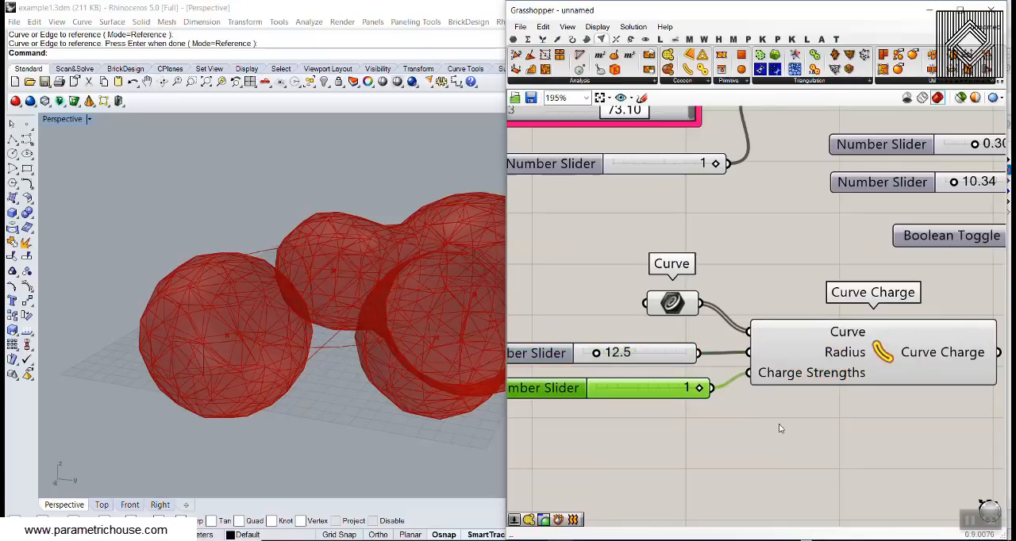
# - Connect the Curve Charge output to Cocoon's Charges input, keeping the existing Point Charge connection
pyautogui.moveTo(856, 411); pyautogui.dragTo(646, 438, button='right')
pyautogui.scroll(-2, 646, 438)
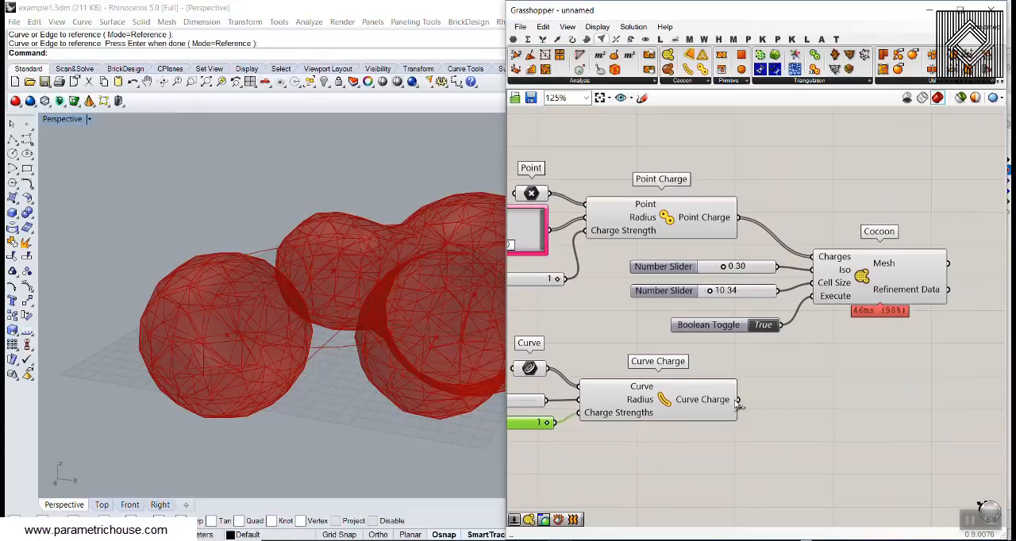
pyautogui.moveTo(737, 400); pyautogui.dragTo(841, 270)
pyautogui.scroll(3, 771, 249)
pyautogui.moveTo(317, 255); pyautogui.dragTo(315, 305, button='right')
pyautogui.scroll(-5, 276, 348)
pyautogui.scroll(4, 286, 294)
# - Thicken the curve connections by setting the Curve Charge Radius slider to 20.4
pyautogui.moveTo(618, 357); pyautogui.dragTo(716, 322, button='right')
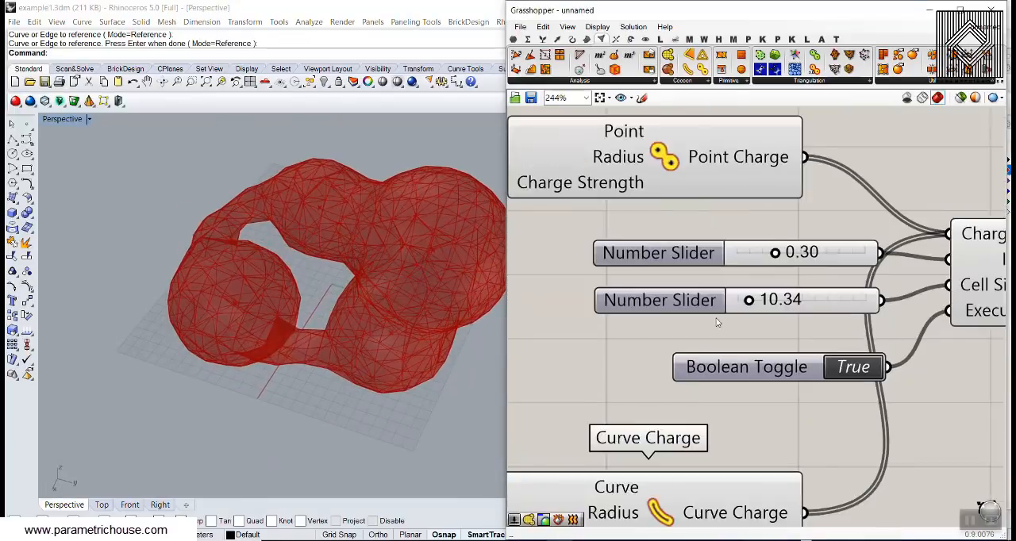
pyautogui.scroll(-4, 867, 267)
pyautogui.scroll(6, 624, 400)
pyautogui.moveTo(645, 314); pyautogui.dragTo(667, 313)
pyautogui.click(347, 276)
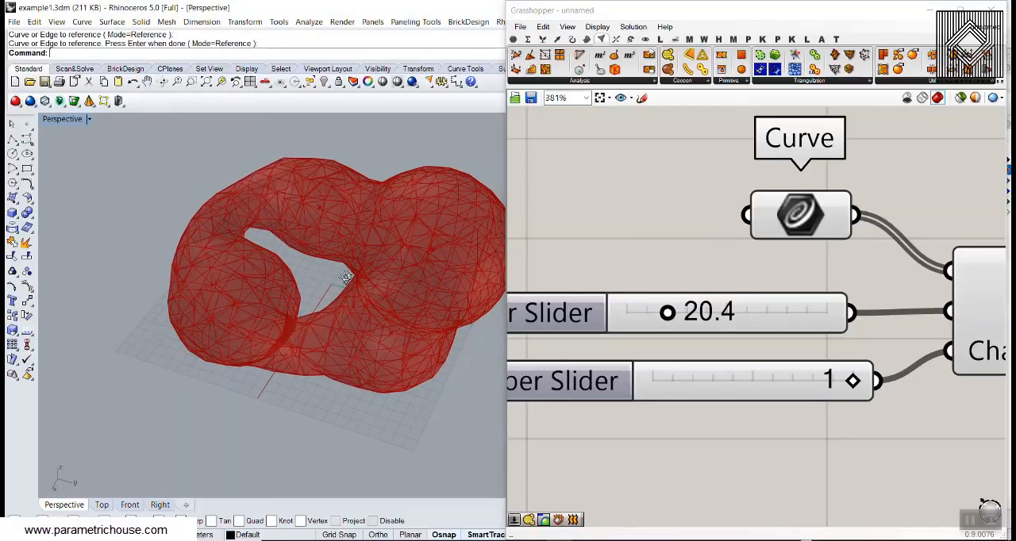
# - Examine the combined point-and-curve mesh and the locations of its four charge points from several angles
pyautogui.moveTo(347, 276); pyautogui.dragTo(244, 284, button='right')
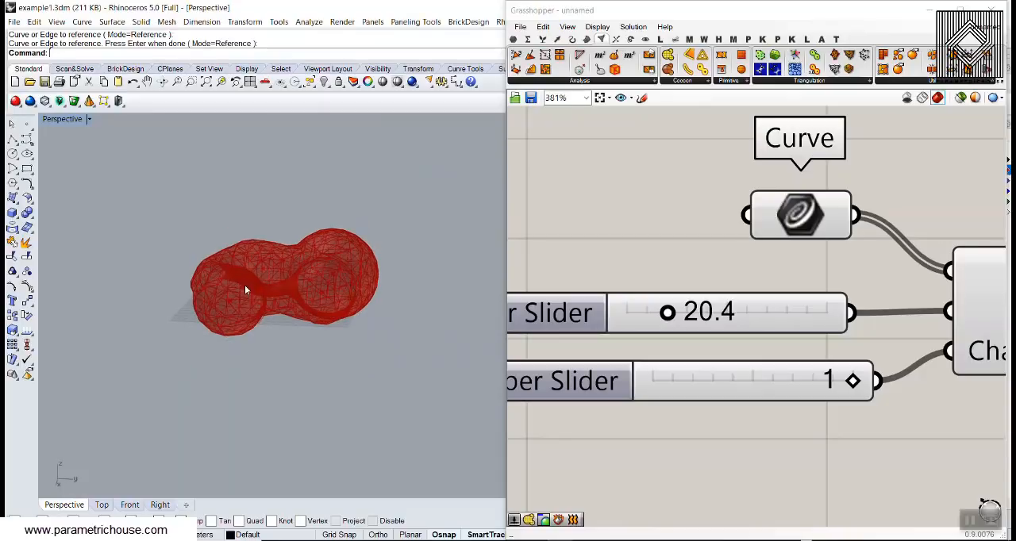
pyautogui.moveTo(800, 251); pyautogui.dragTo(695, 339, button='right')
pyautogui.scroll(-4, 695, 338)
pyautogui.moveTo(694, 256); pyautogui.dragTo(695, 303, button='right')
pyautogui.click(694, 154)
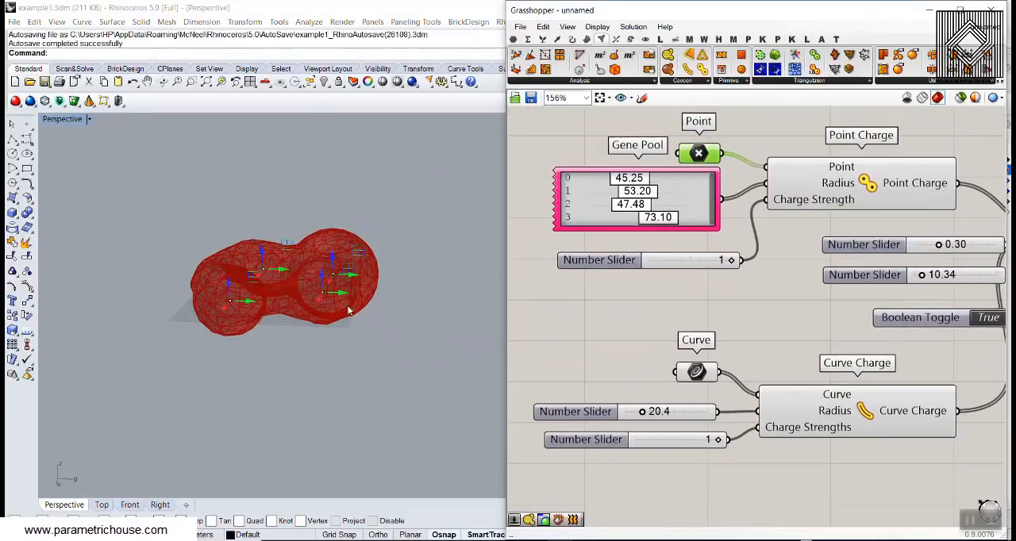
pyautogui.moveTo(348, 310); pyautogui.dragTo(392, 213, button='right')
pyautogui.moveTo(334, 270); pyautogui.dragTo(297, 322, button='right')
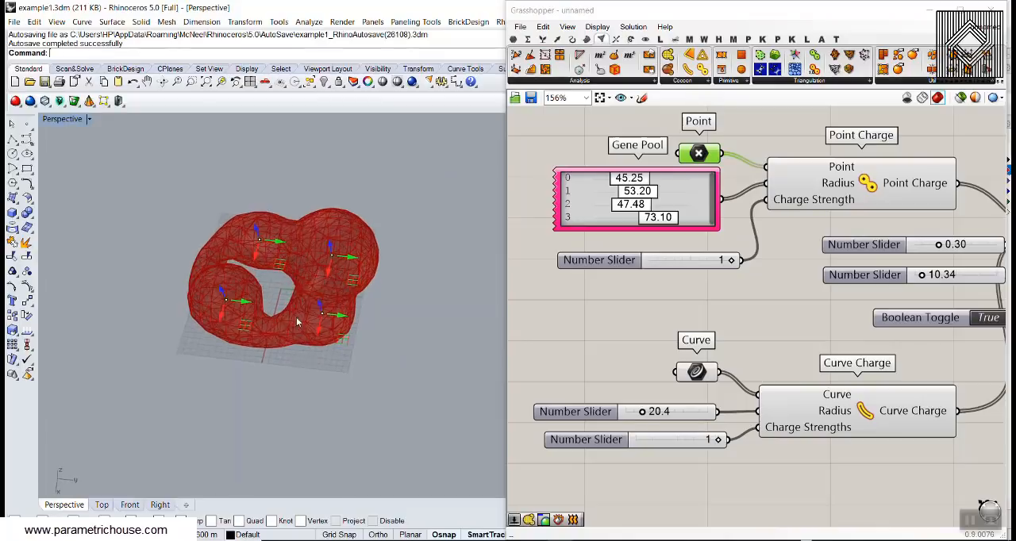
pyautogui.scroll(6, 274, 298)
pyautogui.moveTo(230, 304); pyautogui.dragTo(247, 231, button='right')
pyautogui.moveTo(195, 245); pyautogui.dragTo(195, 265)
pyautogui.moveTo(305, 210); pyautogui.dragTo(317, 299, button='right')
pyautogui.scroll(-5, 316, 279)
pyautogui.scroll(-2, 802, 336)
# - Bake Cocoon's Mesh output into the Rhino document
pyautogui.moveTo(917, 342); pyautogui.dragTo(635, 299, button='right')
pyautogui.moveTo(731, 299); pyautogui.dragTo(685, 314, button='right')
pyautogui.click(687, 313)
pyautogui.scroll(4, 718, 255)
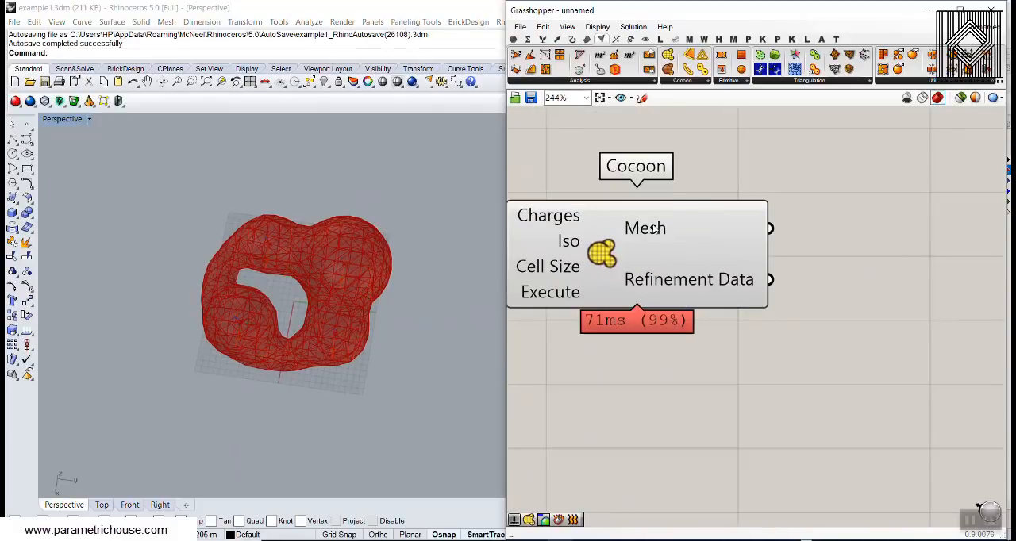
pyautogui.rightClick(654, 230)
pyautogui.click(684, 247)
pyautogui.click(673, 367)
# - Move the baked mesh clear of the red preview and compare the surface facets of both
pyautogui.scroll(-2, 480, 302)
pyautogui.moveTo(462, 300)
pyautogui.mouseDown(button='right')
pyautogui.moveTo(479, 302)
pyautogui.moveTo(456, 288)
pyautogui.mouseUp(button='right')
pyautogui.scroll(-5, 479, 303)
pyautogui.click(414, 290)
pyautogui.moveTo(413, 291); pyautogui.dragTo(327, 293)
pyautogui.click(316, 234)
pyautogui.scroll(6, 315, 321)
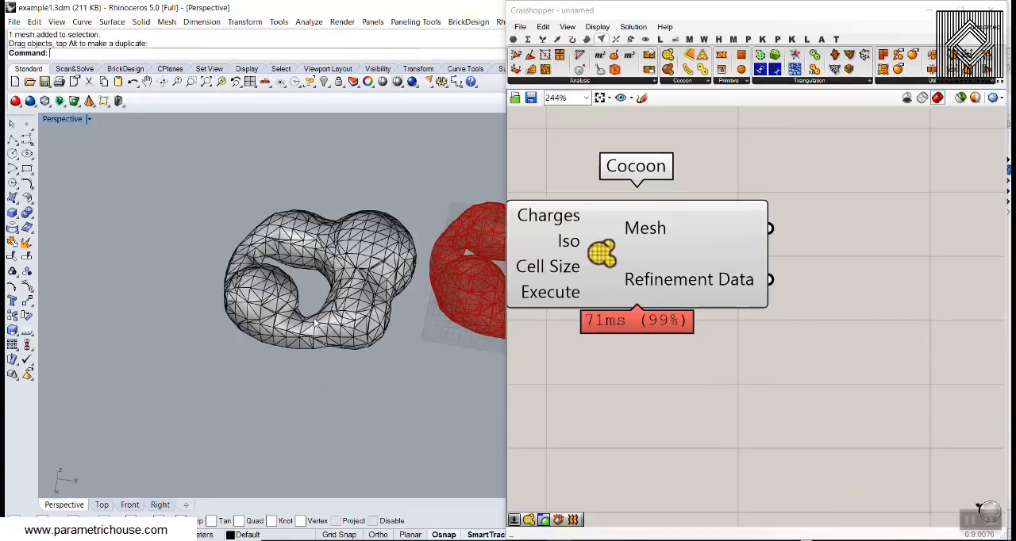
pyautogui.moveTo(315, 323); pyautogui.dragTo(318, 304, button='right')
pyautogui.moveTo(539, 297); pyautogui.dragTo(669, 286, button='right')
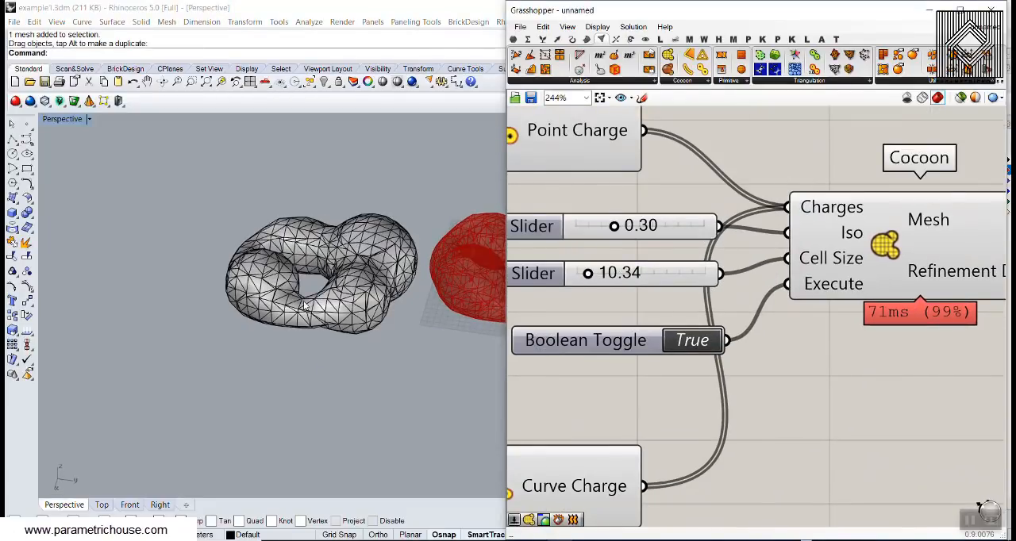
pyautogui.scroll(-6, 223, 255)
pyautogui.moveTo(304, 305); pyautogui.dragTo(251, 367, button='right')
pyautogui.scroll(7, 401, 328)
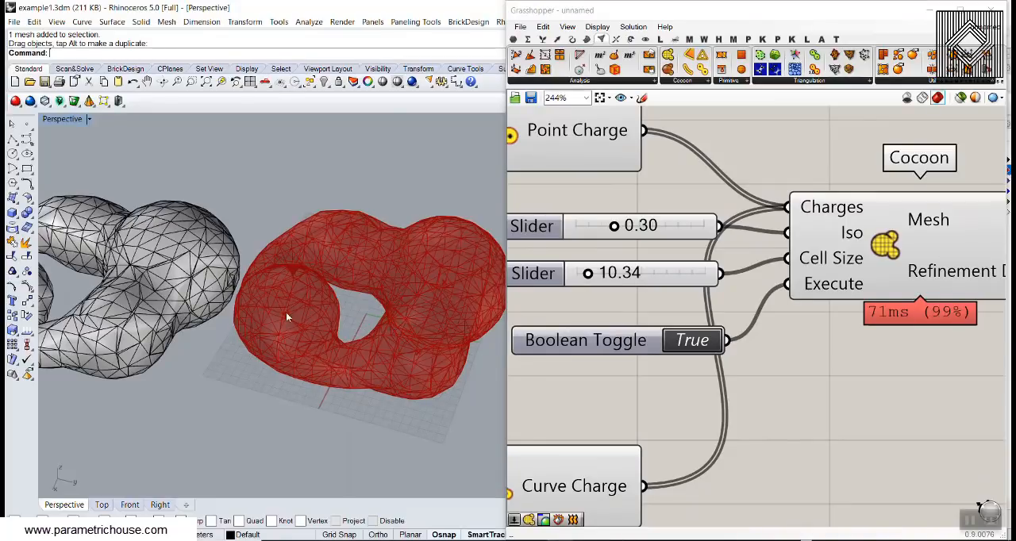
# - Delete the baked mesh from the Rhino scene, leaving the live preview in place
pyautogui.click(198, 298)
pyautogui.press('Delete')
pyautogui.scroll(-6, 229, 251)
pyautogui.moveTo(229, 252); pyautogui.dragTo(260, 293, button='right')
pyautogui.scroll(4, 260, 292)
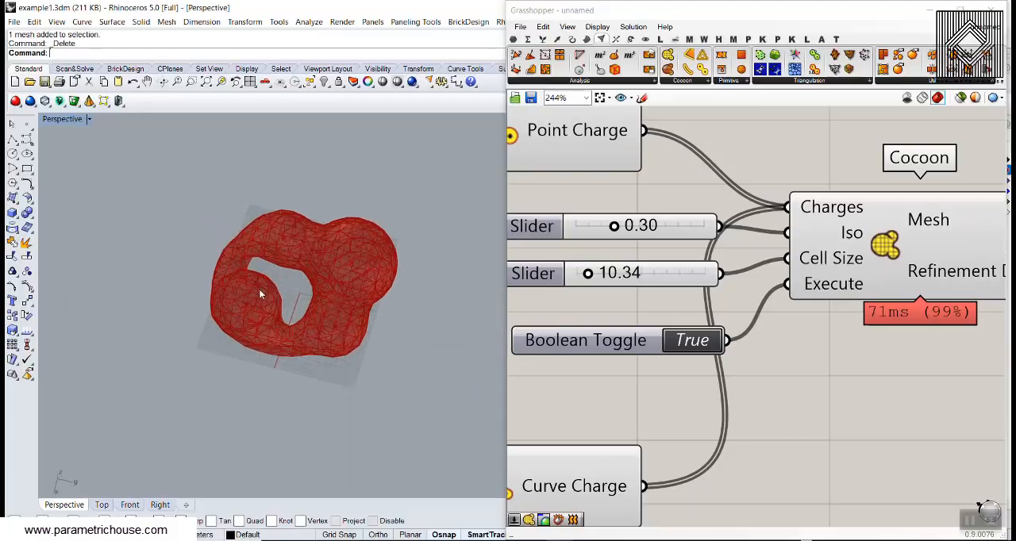
pyautogui.scroll(2, 259, 294)
# - Add a Brep Charge component below Curve Charge
pyautogui.moveTo(652, 344); pyautogui.dragTo(843, 306, button='right')
pyautogui.scroll(-4, 844, 307)
pyautogui.moveTo(757, 302); pyautogui.dragTo(717, 259, button='right')
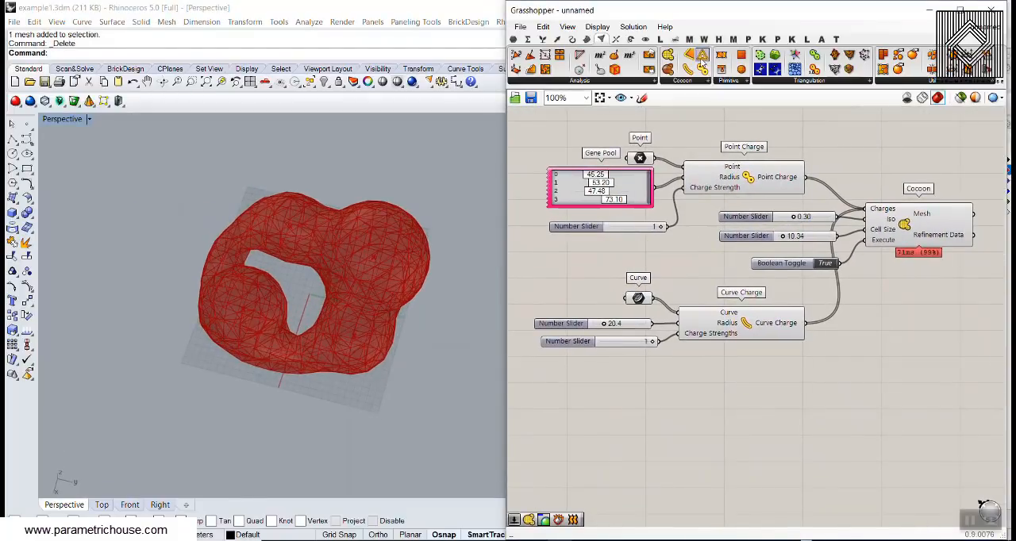
pyautogui.moveTo(702, 54); pyautogui.dragTo(734, 402)
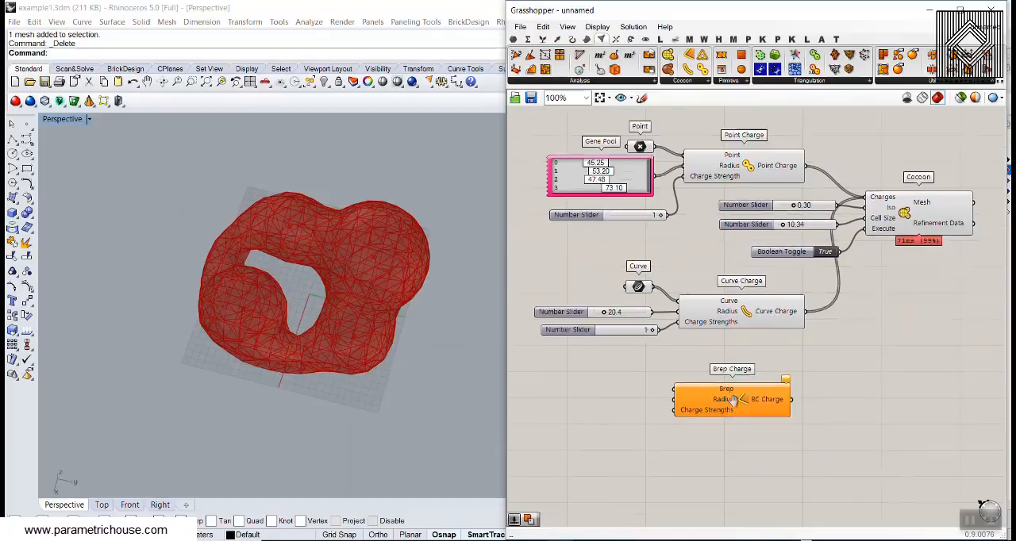
pyautogui.scroll(2, 645, 283)
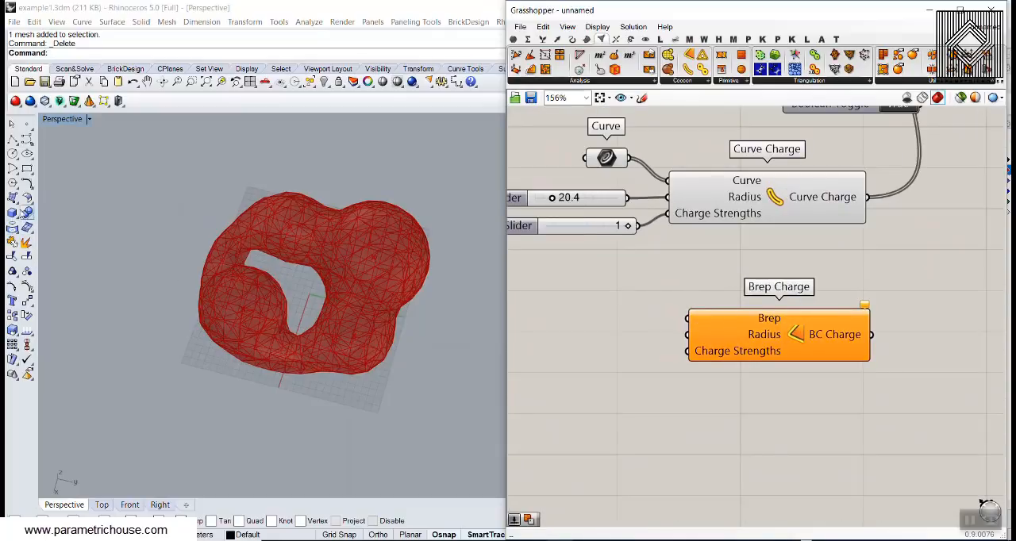
# - Draw a rectangular plane surface larger than the mesh outline in Rhino and move it slightly from its drawn position
pyautogui.click(13, 198)
pyautogui.click(28, 216)
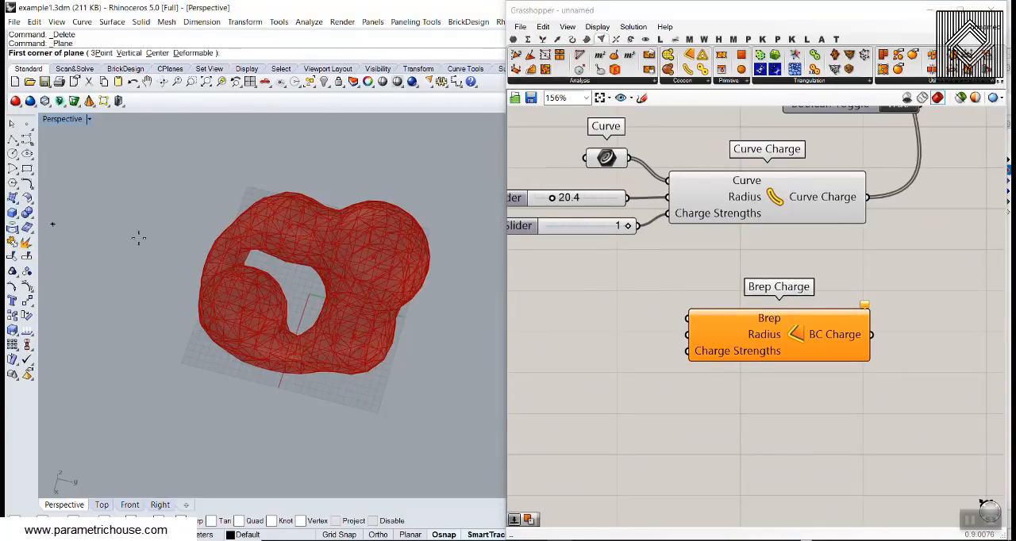
pyautogui.scroll(-1, 159, 235)
pyautogui.click(191, 176)
pyautogui.click(367, 396)
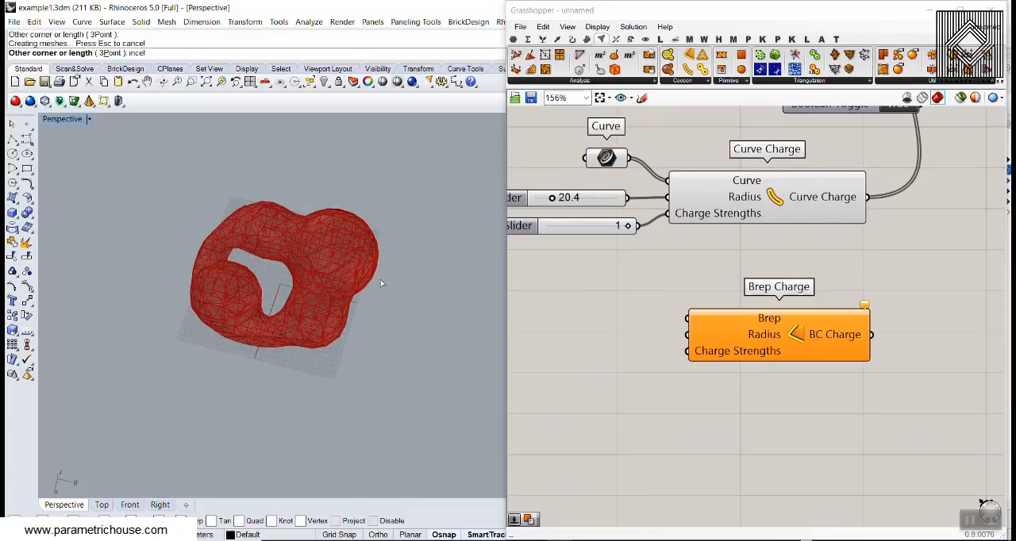
pyautogui.click(380, 242)
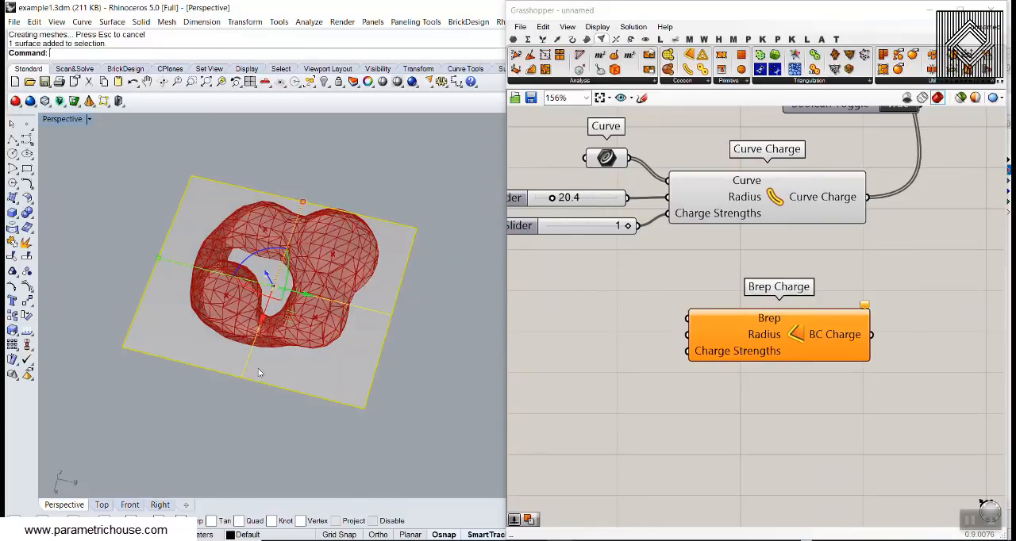
pyautogui.moveTo(259, 370); pyautogui.dragTo(267, 354)
pyautogui.click(266, 393)
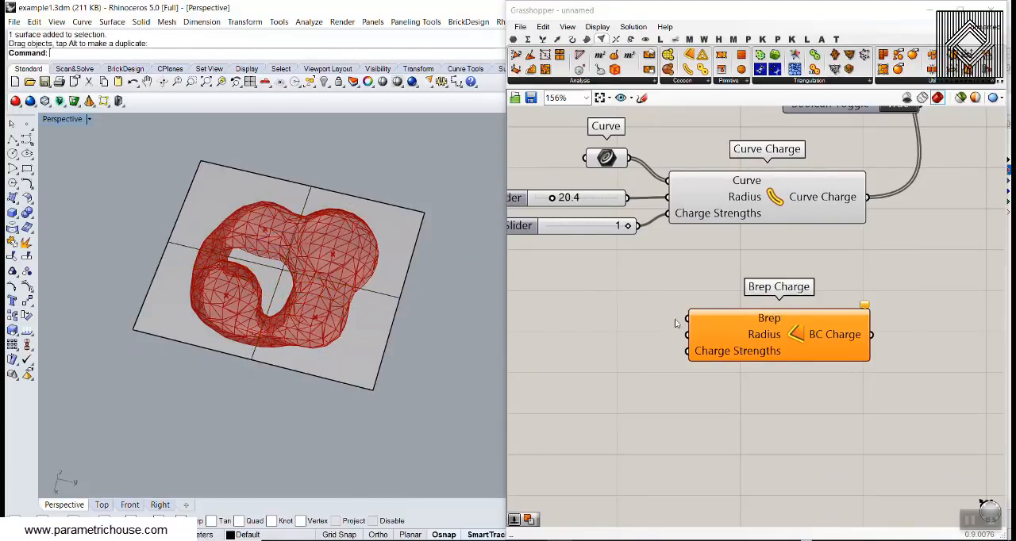
# - Add a Brep parameter wired to Brep Charge's Brep input and reference the plane surface in it
pyautogui.rightClick(747, 314)
pyautogui.click(810, 514)
pyautogui.moveTo(652, 380); pyautogui.dragTo(643, 365, button='right')
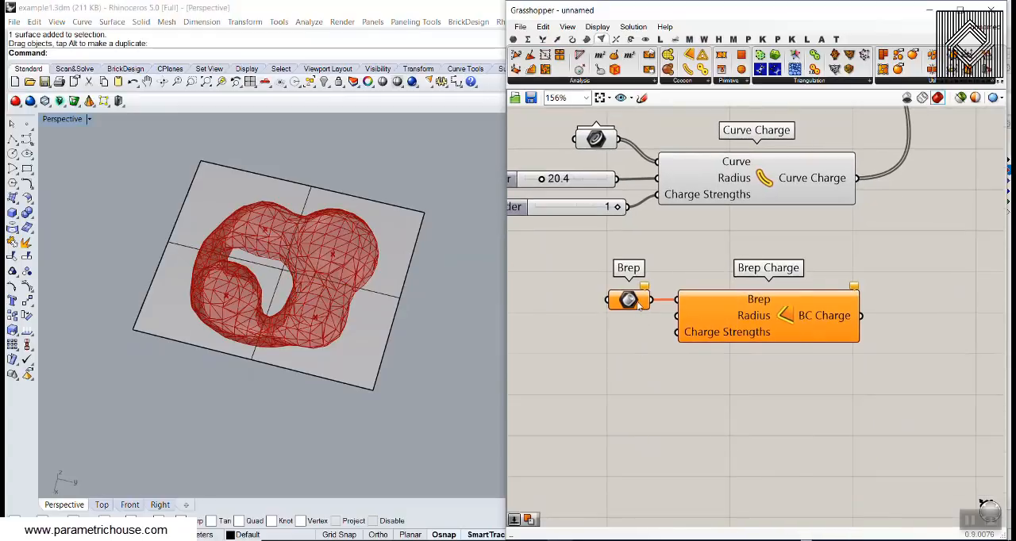
pyautogui.rightClick(632, 308)
pyautogui.click(684, 441)
pyautogui.click(379, 214)
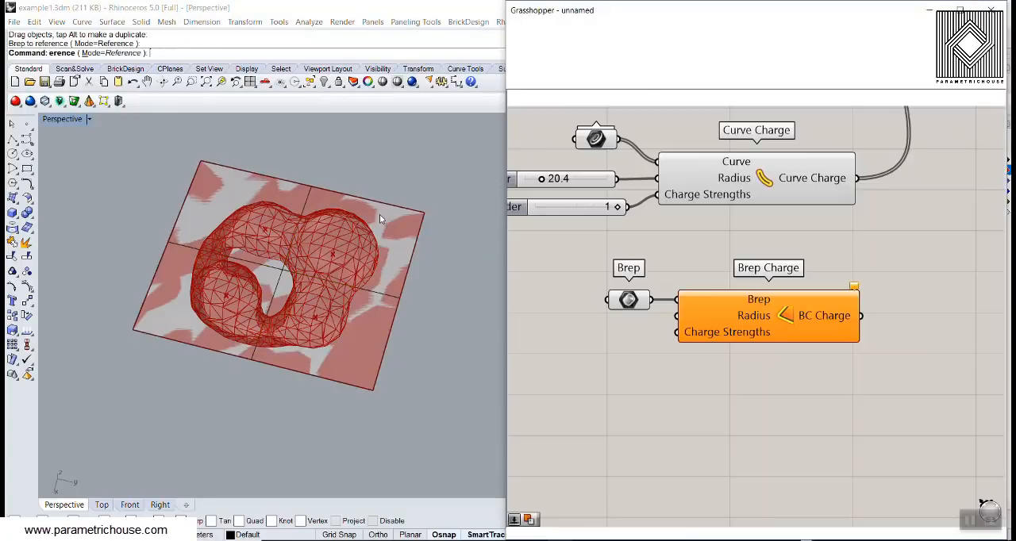
# - Add a Number Slider with the value 12.5 below the Brep parameter and connect it to Brep Charge's Radius input
pyautogui.scroll(3, 616, 260)
pyautogui.moveTo(570, 288); pyautogui.dragTo(598, 351, button='right')
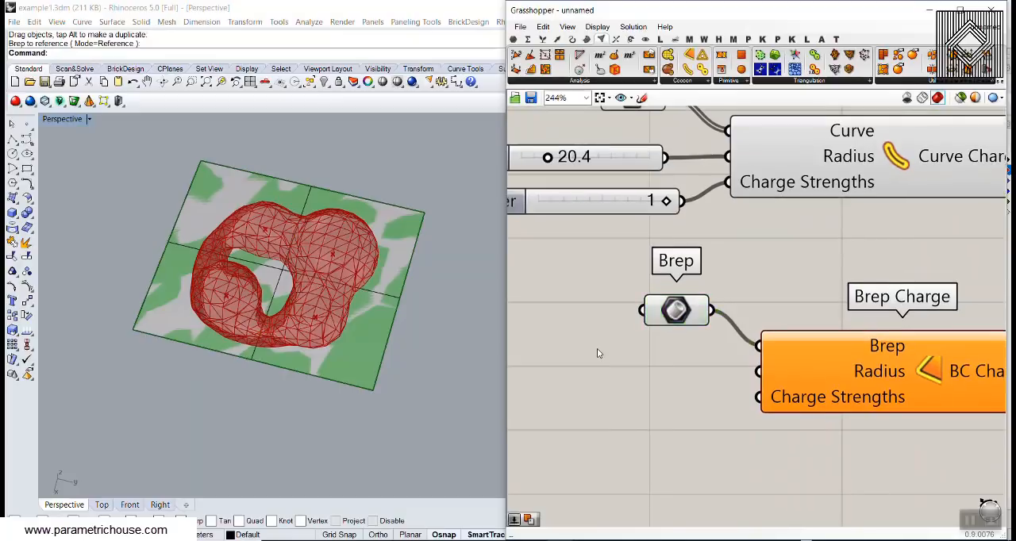
pyautogui.doubleClick(599, 350)
pyautogui.write('12.5')
pyautogui.press('Return')
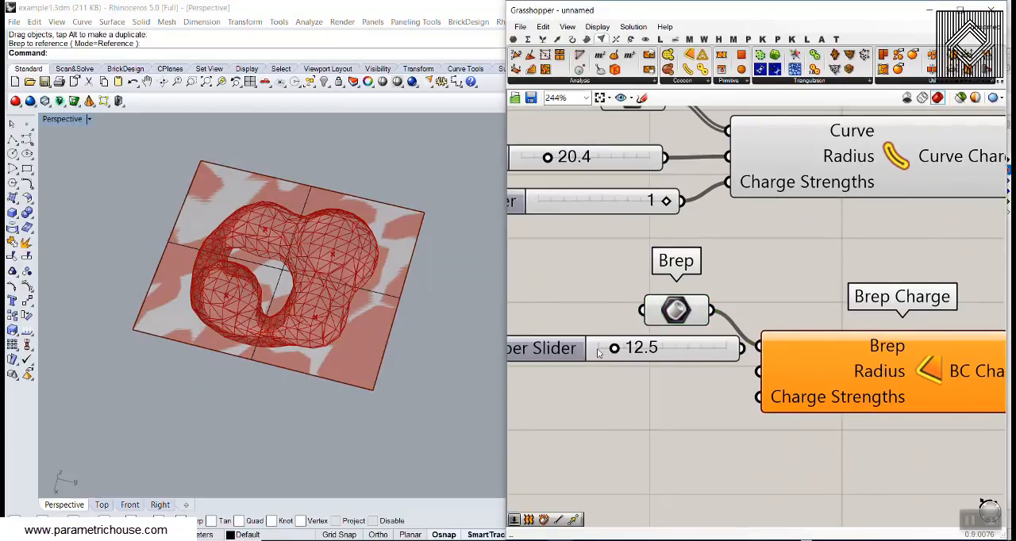
pyautogui.moveTo(716, 357); pyautogui.dragTo(759, 370)
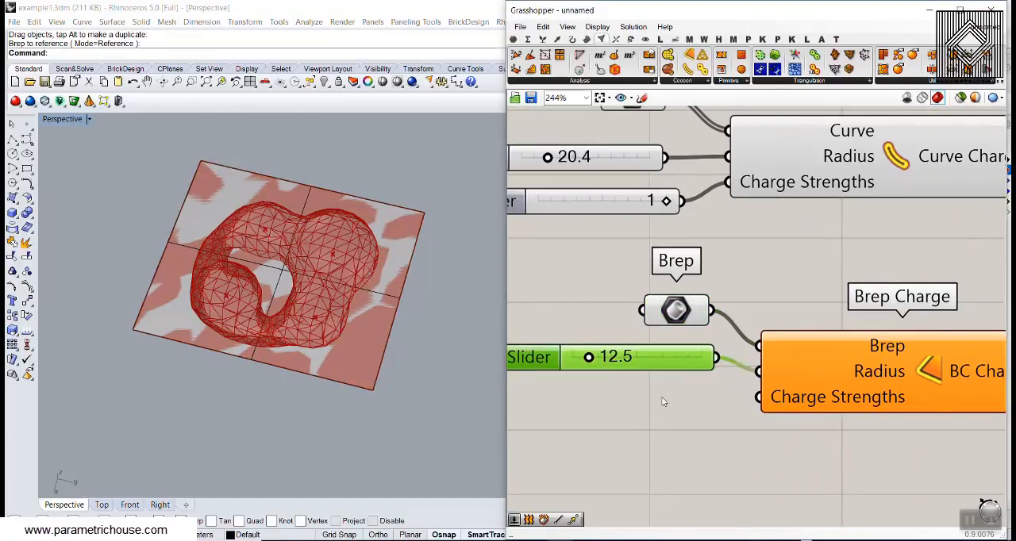
# - Add a Number Slider with the value 1 and connect it to Brep Charge's Charge Strengths input
pyautogui.doubleClick(663, 401)
pyautogui.write('1')
pyautogui.press('Return')
pyautogui.moveTo(717, 403); pyautogui.dragTo(758, 397)
# - Connect the BC Charge output to Cocoon's Charges input alongside the point and curve charges, and inspect the mesh
pyautogui.scroll(-2, 911, 374)
pyautogui.moveTo(911, 375); pyautogui.dragTo(585, 469, button='right')
pyautogui.keyDown('shift'); pyautogui.moveTo(671, 467); pyautogui.dragTo(760, 152); pyautogui.keyUp('shift')
pyautogui.moveTo(296, 278); pyautogui.dragTo(277, 342, button='right')
pyautogui.moveTo(379, 271); pyautogui.dragTo(376, 355, button='right')
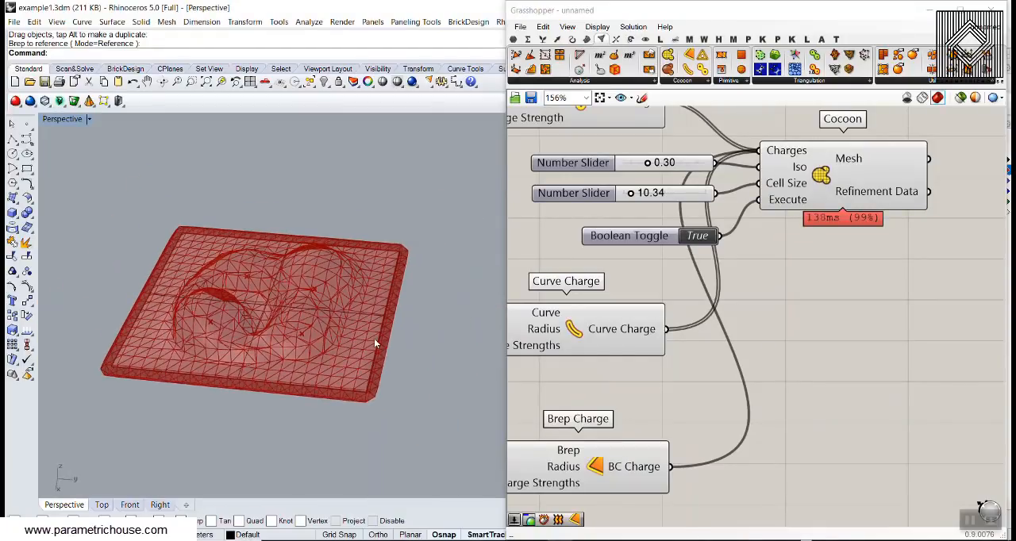
# - Delete the plane surface from Rhino and remove Brep Charge with its Brep parameter and two sliders
pyautogui.click(374, 338)
pyautogui.press('Delete')
pyautogui.scroll(-3, 665, 390)
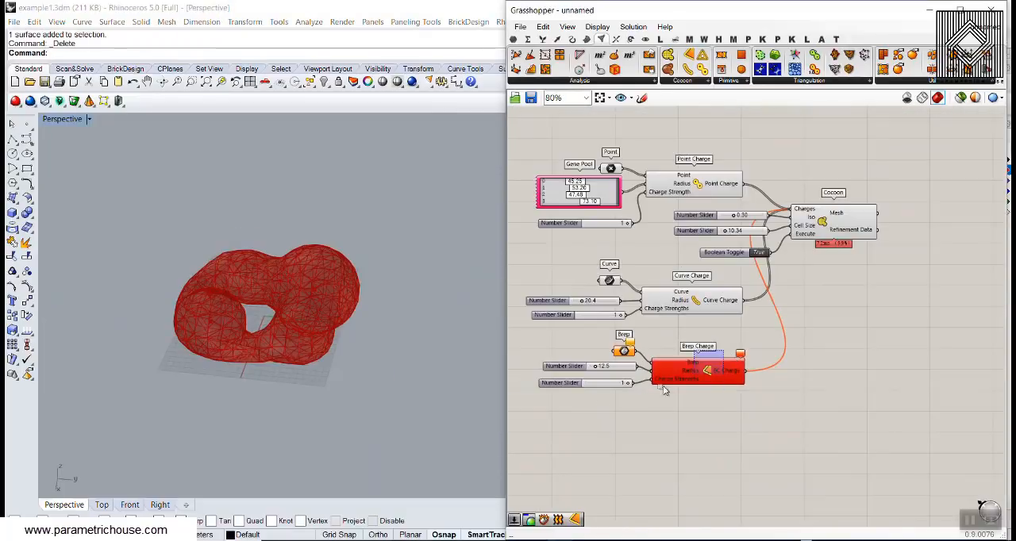
pyautogui.moveTo(663, 390); pyautogui.dragTo(578, 426)
pyautogui.press('Delete')
pyautogui.scroll(2, 685, 308)
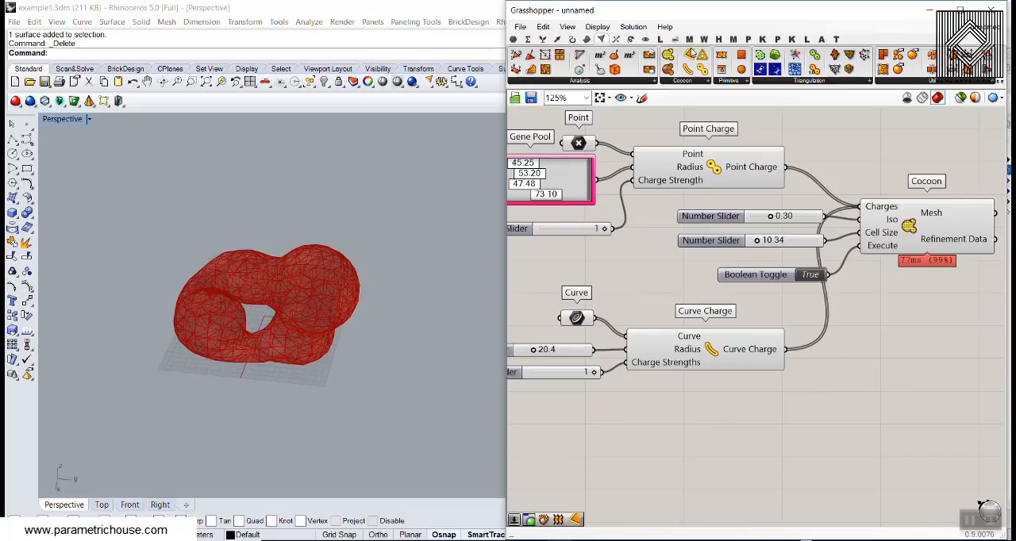
# - Add a Refine component from the Cocoon tools beside the Cocoon component's outputs
pyautogui.scroll(5, 284, 348)
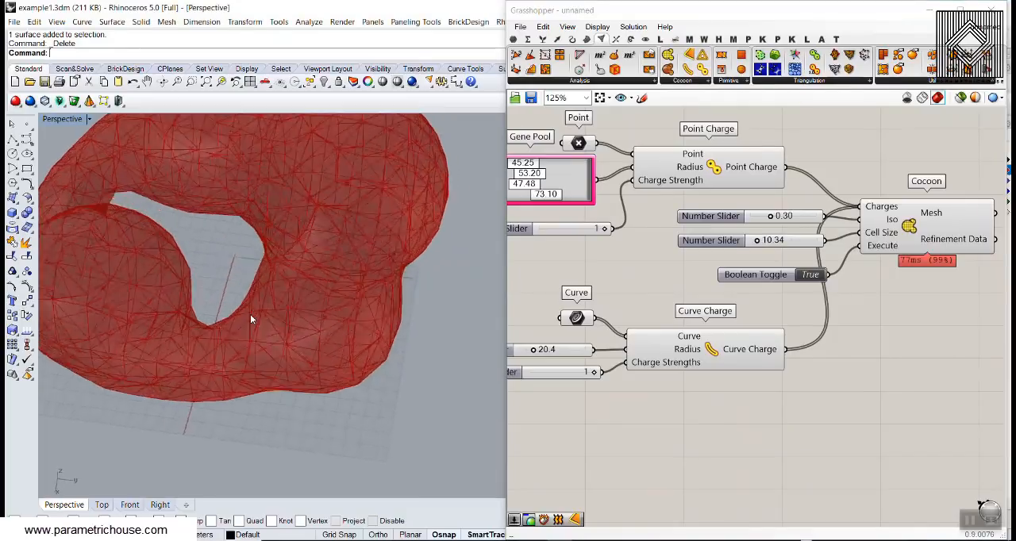
pyautogui.scroll(-6, 250, 314)
pyautogui.scroll(-2, 873, 258)
pyautogui.moveTo(960, 226); pyautogui.dragTo(724, 280, button='right')
pyautogui.scroll(3, 724, 280)
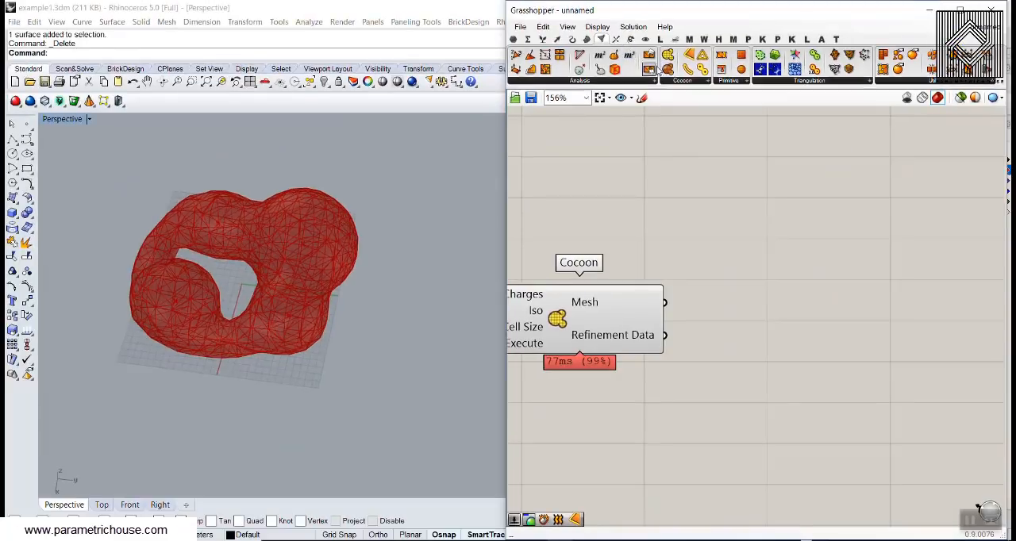
pyautogui.click(665, 69)
pyautogui.click(774, 339)
pyautogui.moveTo(752, 331); pyautogui.dragTo(735, 255, button='right')
pyautogui.moveTo(735, 252); pyautogui.dragTo(771, 324)
# - Connect Cocoon's Refinement Data output to Refine's Refinement data input
pyautogui.scroll(2, 648, 274)
pyautogui.moveTo(651, 247); pyautogui.dragTo(741, 279)
pyautogui.click(687, 319)
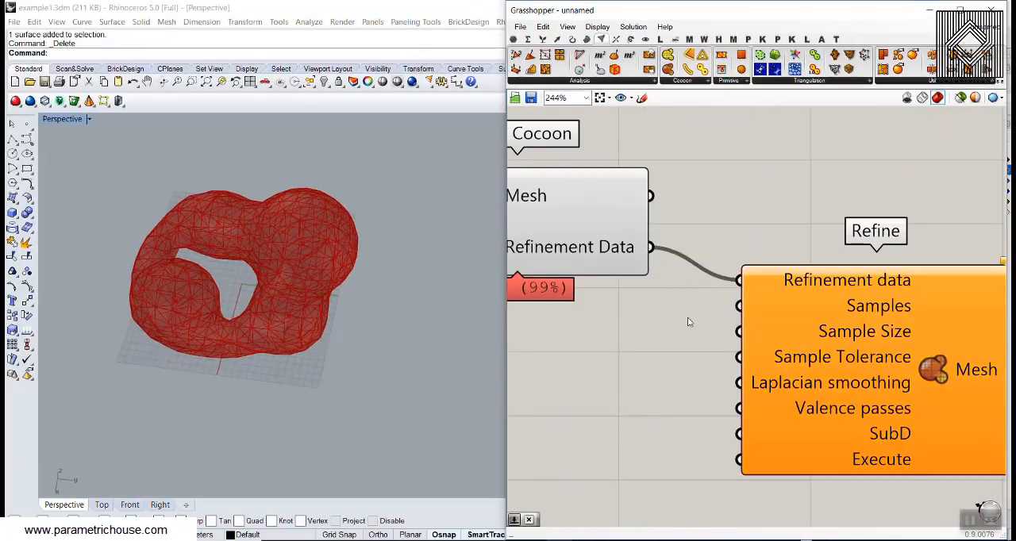
pyautogui.moveTo(688, 320); pyautogui.dragTo(780, 308, button='right')
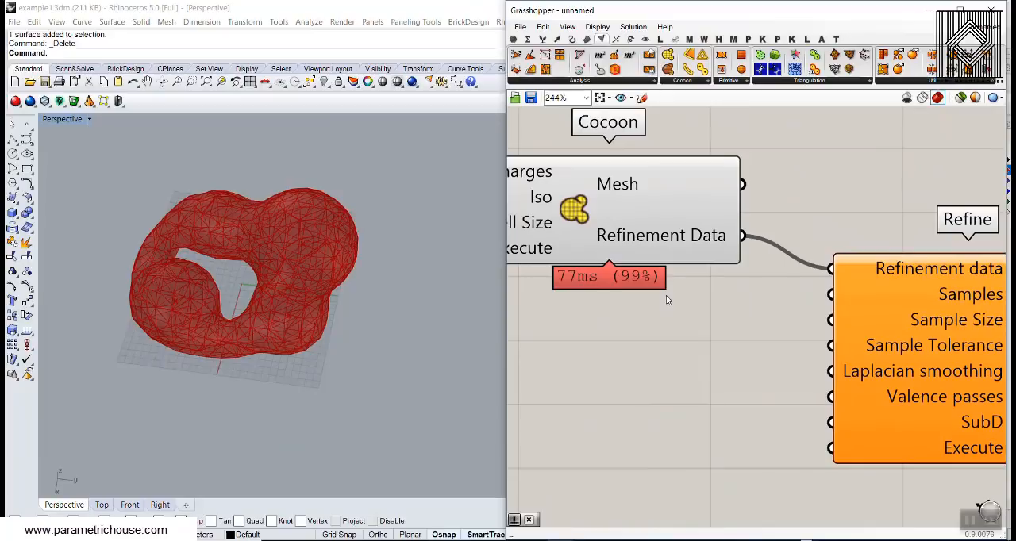
# - Review the Cell Size slider feeding Cocoon, Refine's remaining inputs and the faceting of the current mesh
pyautogui.scroll(-4, 668, 300)
pyautogui.scroll(4, 611, 248)
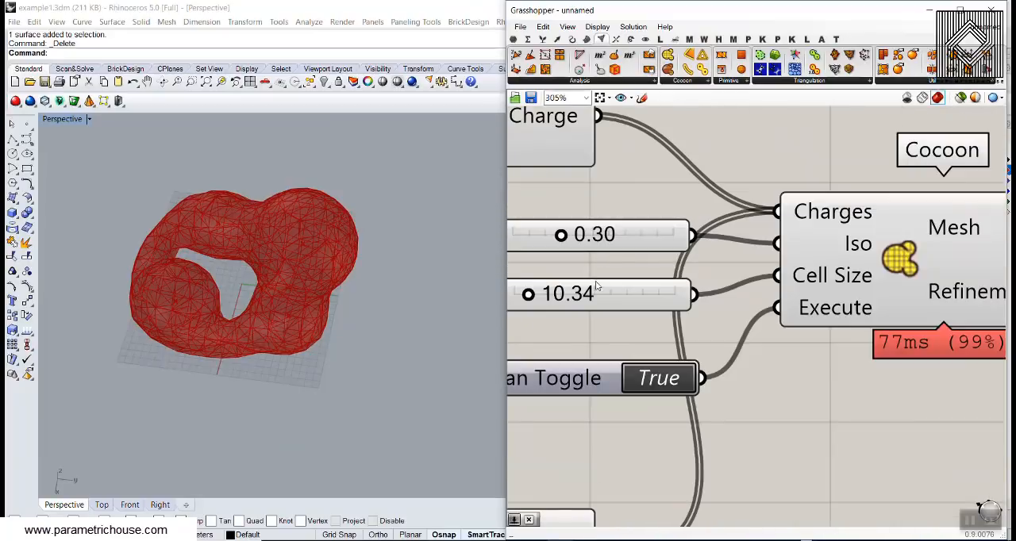
pyautogui.click(623, 293)
pyautogui.scroll(-2, 650, 288)
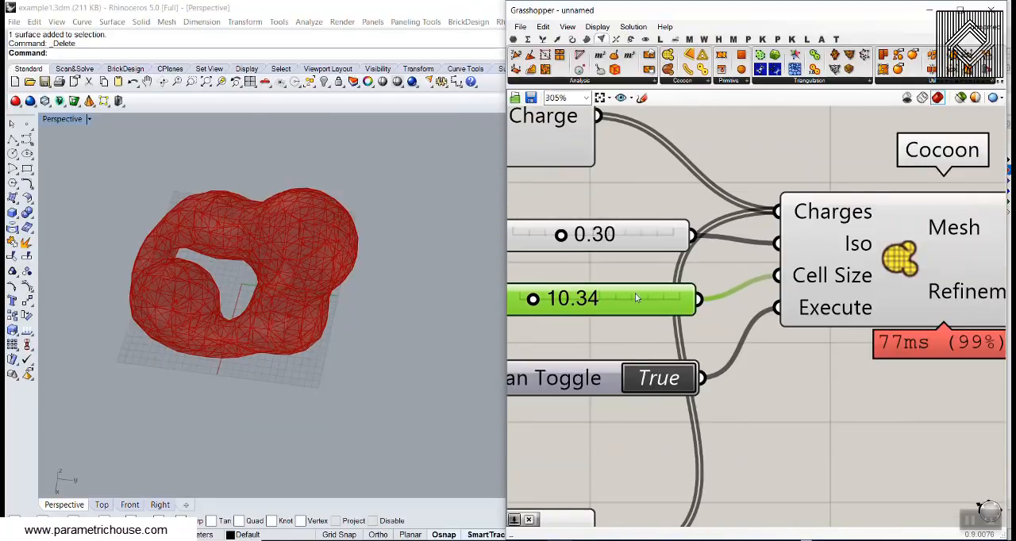
pyautogui.scroll(1, 704, 288)
pyautogui.scroll(-2, 704, 286)
pyautogui.moveTo(853, 313); pyautogui.dragTo(627, 272, button='right')
pyautogui.moveTo(763, 277); pyautogui.dragTo(815, 260)
pyautogui.click(691, 268)
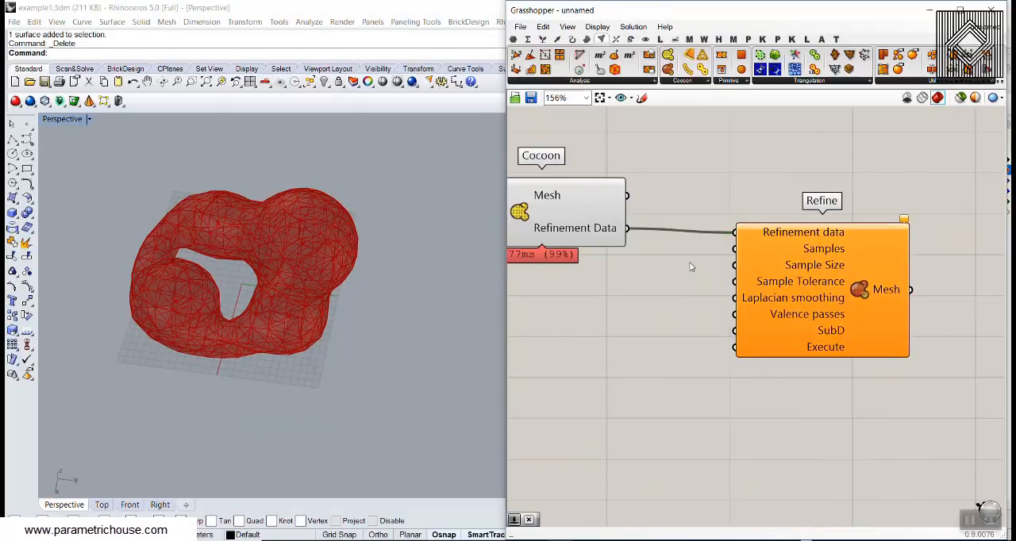
pyautogui.scroll(2, 760, 266)
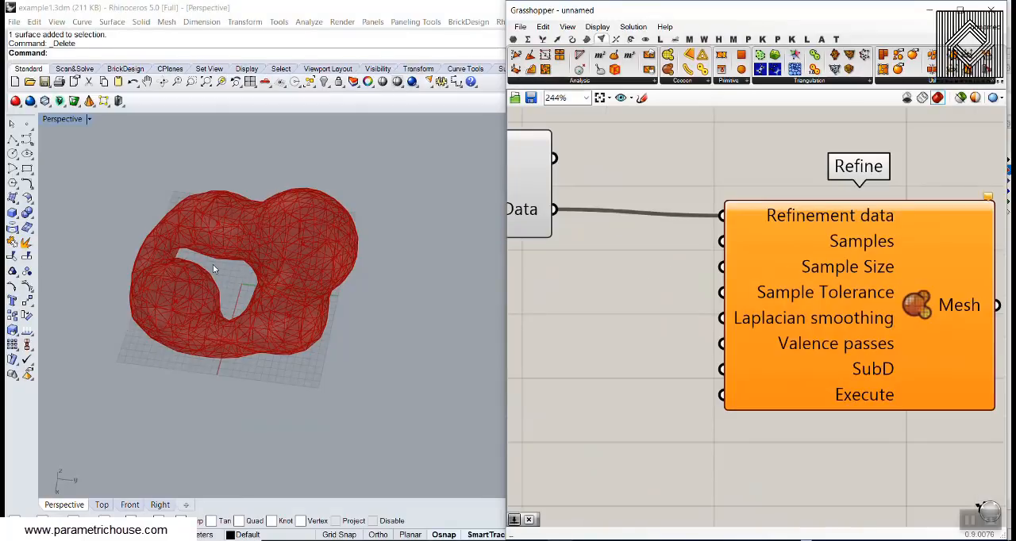
pyautogui.moveTo(213, 266); pyautogui.dragTo(251, 261, button='right')
pyautogui.scroll(4, 310, 262)
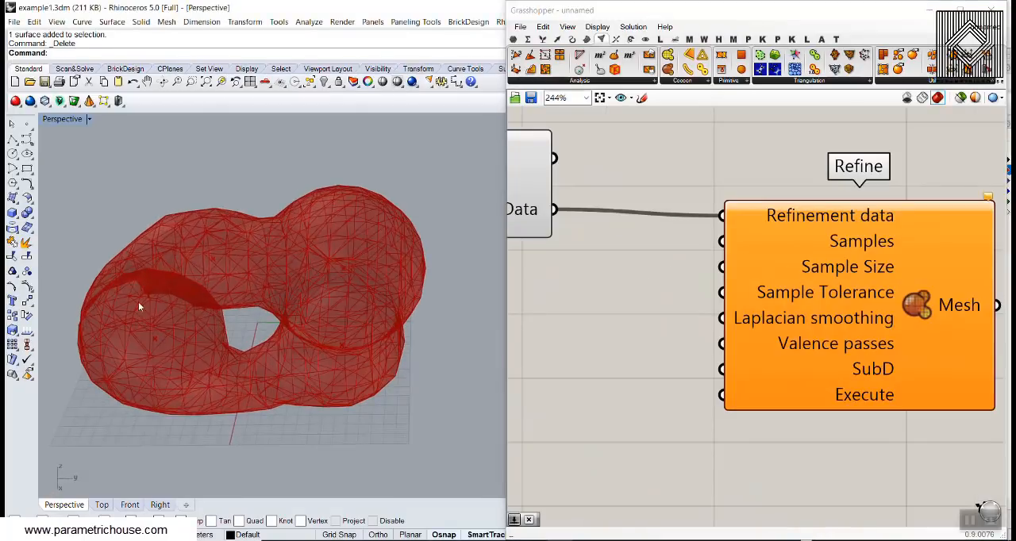
pyautogui.click(621, 328)
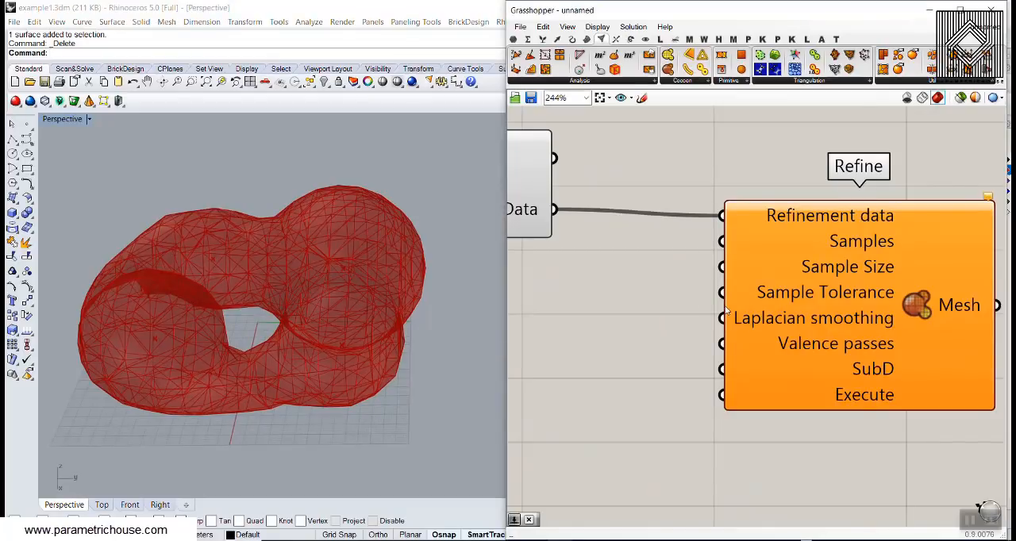
# - Add a number slider set to 15 between the Cocoon and Refine components
pyautogui.scroll(-2, 621, 328)
pyautogui.click(779, 298)
pyautogui.moveTo(778, 298); pyautogui.dragTo(811, 294)
pyautogui.click(578, 321)
pyautogui.doubleClick(575, 320)
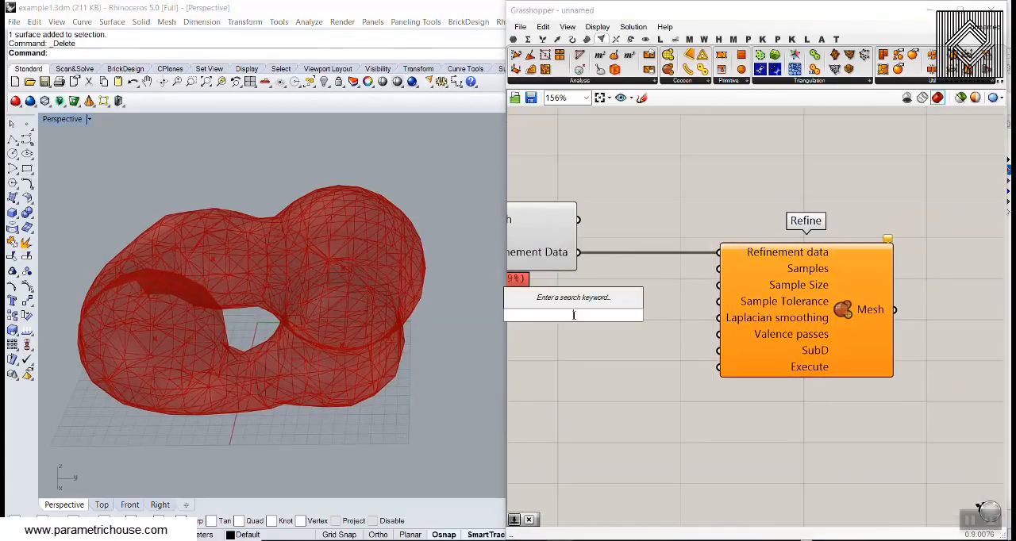
pyautogui.write('15')
pyautogui.press('Return')
pyautogui.scroll(2, 627, 310)
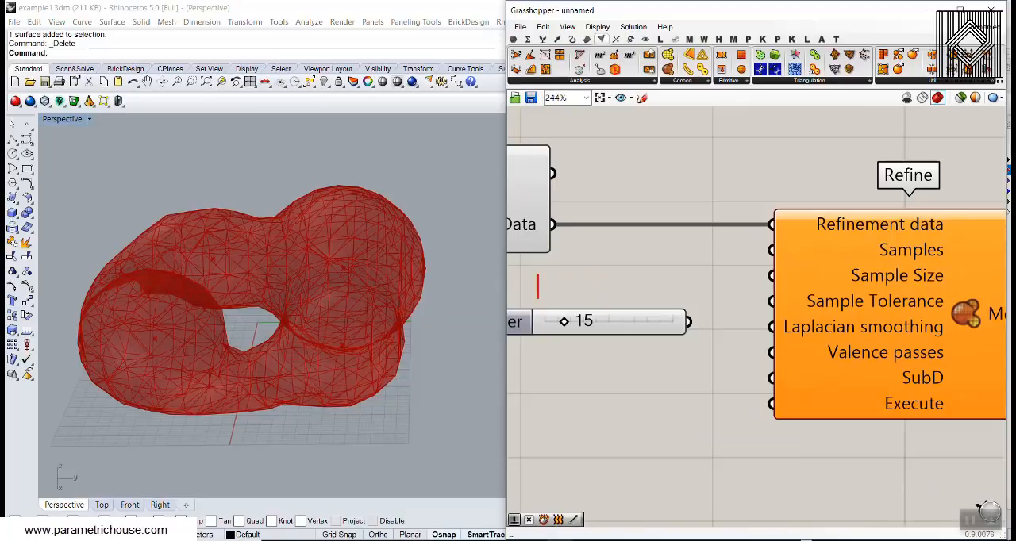
pyautogui.write('8-12')
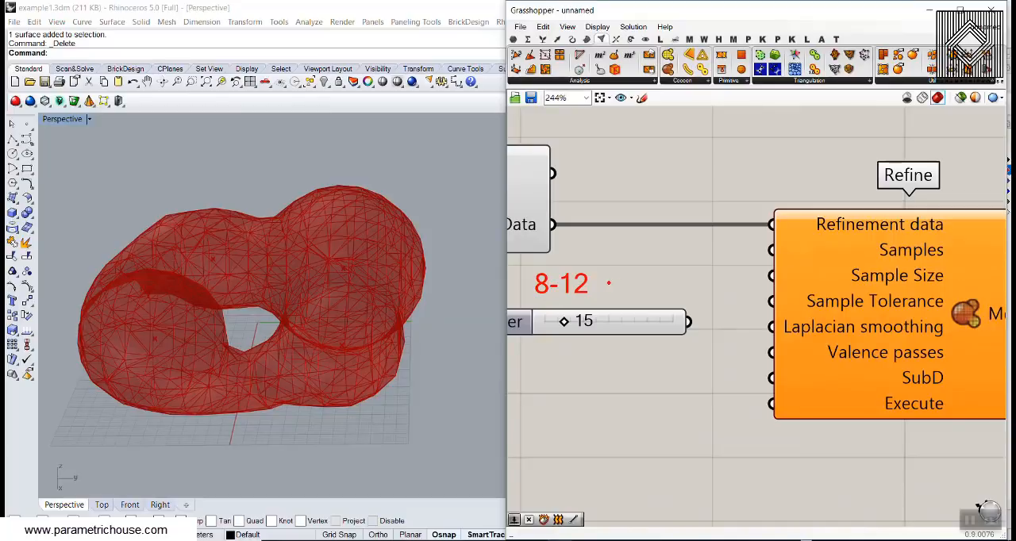
pyautogui.moveTo(598, 284); pyautogui.dragTo(770, 246)
pyautogui.moveTo(602, 290)
pyautogui.mouseDown()
pyautogui.moveTo(691, 322)
pyautogui.moveTo(766, 326)
pyautogui.mouseUp()
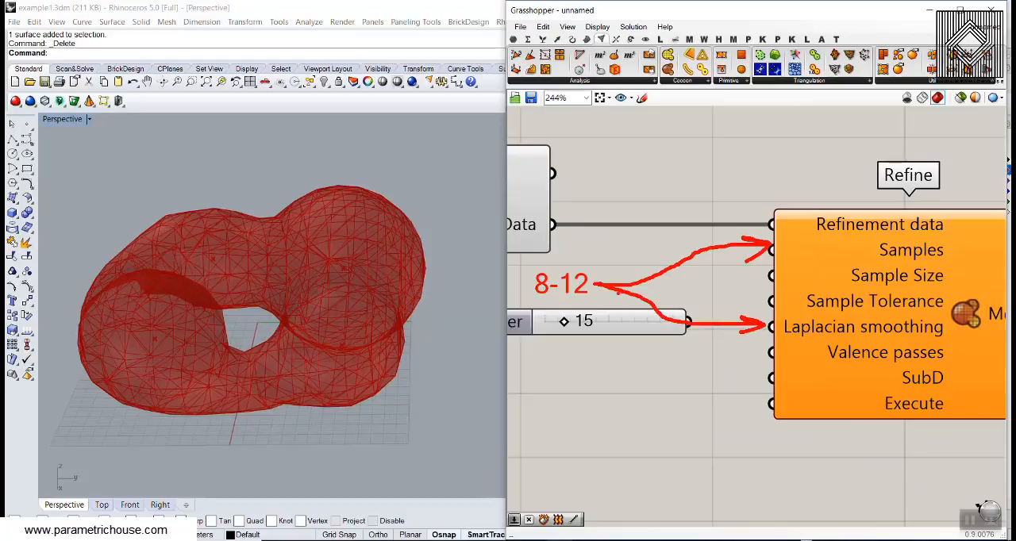
pyautogui.moveTo(602, 288)
pyautogui.mouseDown()
pyautogui.moveTo(678, 339)
pyautogui.moveTo(756, 346)
pyautogui.mouseUp()
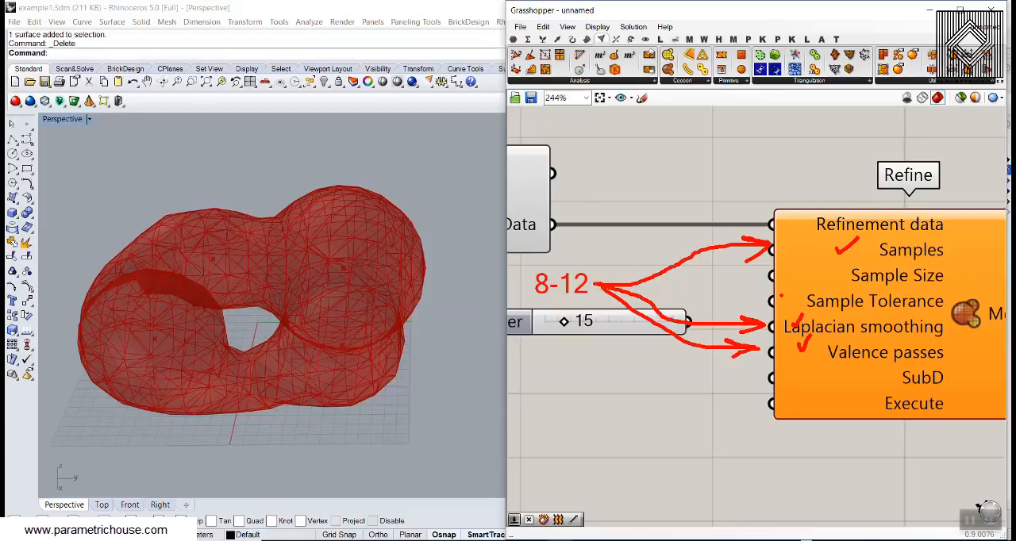
pyautogui.moveTo(827, 263); pyautogui.dragTo(944, 291)
pyautogui.moveTo(889, 362); pyautogui.dragTo(959, 391)
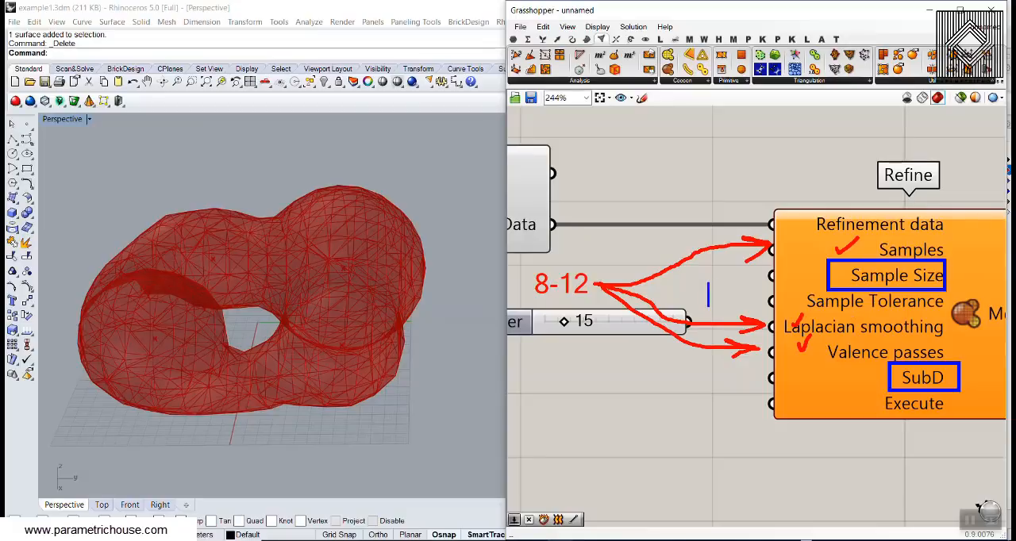
pyautogui.write('0.01')
pyautogui.moveTo(792, 302); pyautogui.dragTo(802, 301)
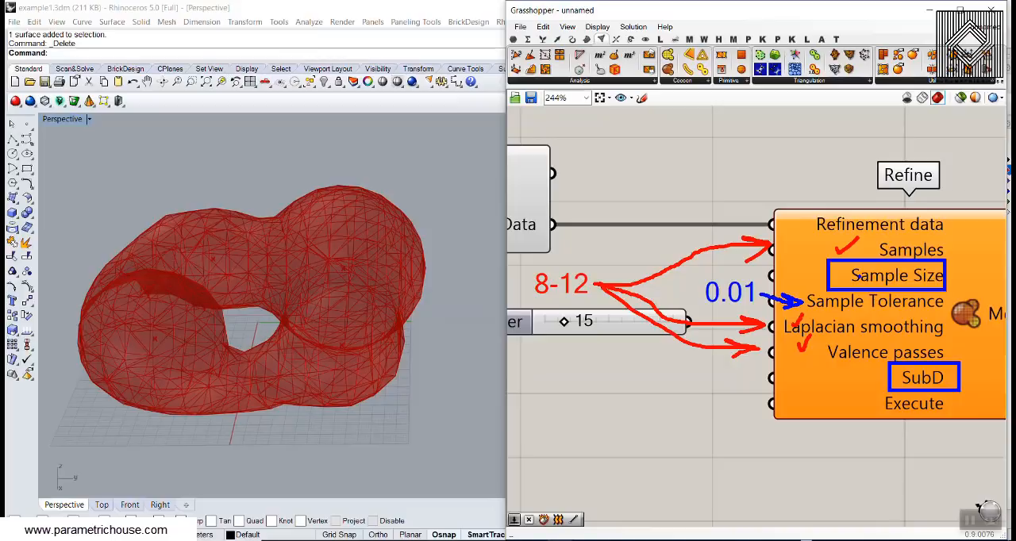
# - Check Cocoon's Cell Size slider, add a number slider set to 5.5 and connect it to Refine's Sample Size input
pyautogui.scroll(-4, 675, 265)
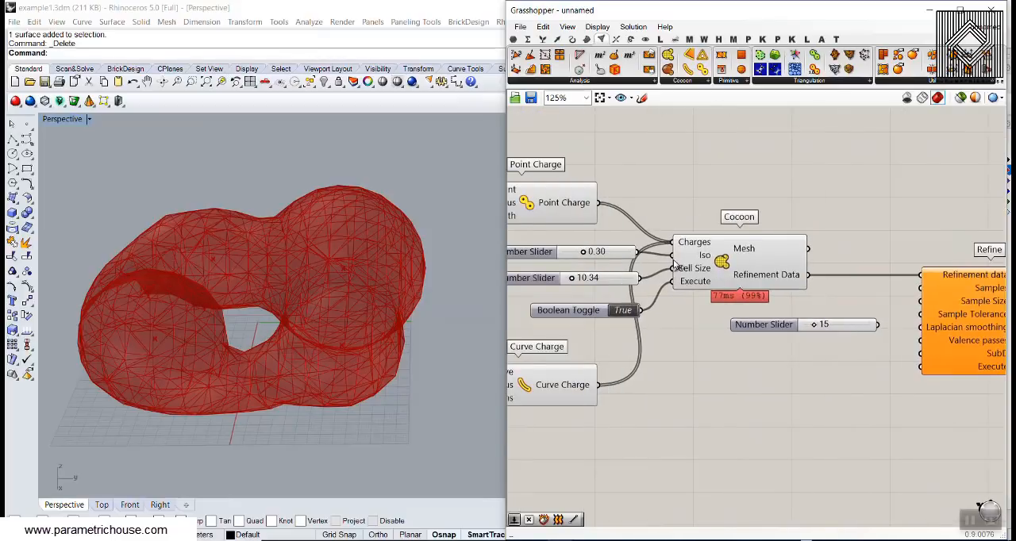
pyautogui.scroll(4, 675, 264)
pyautogui.moveTo(577, 296); pyautogui.dragTo(702, 296, button='right')
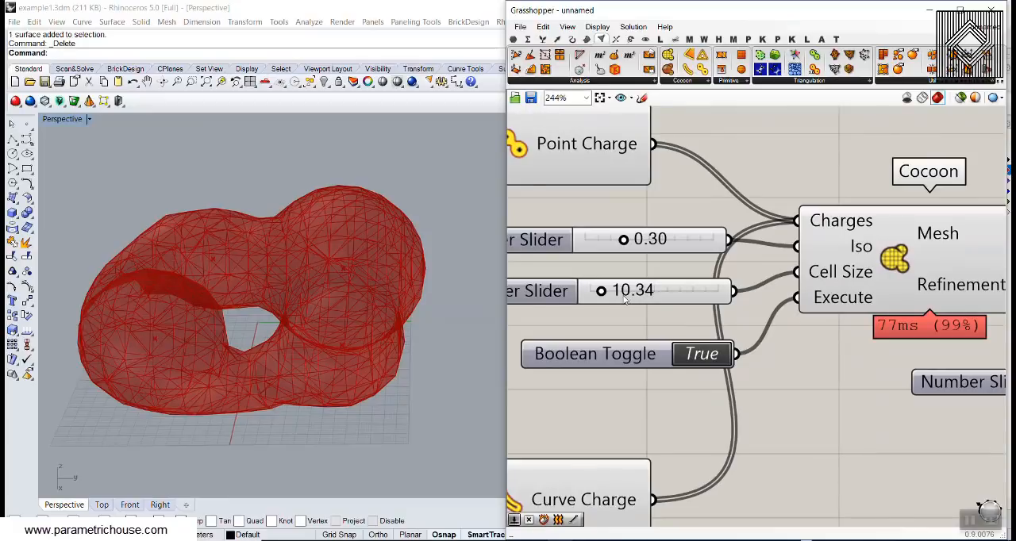
pyautogui.moveTo(825, 306); pyautogui.dragTo(612, 278, button='right')
pyautogui.scroll(-2, 612, 279)
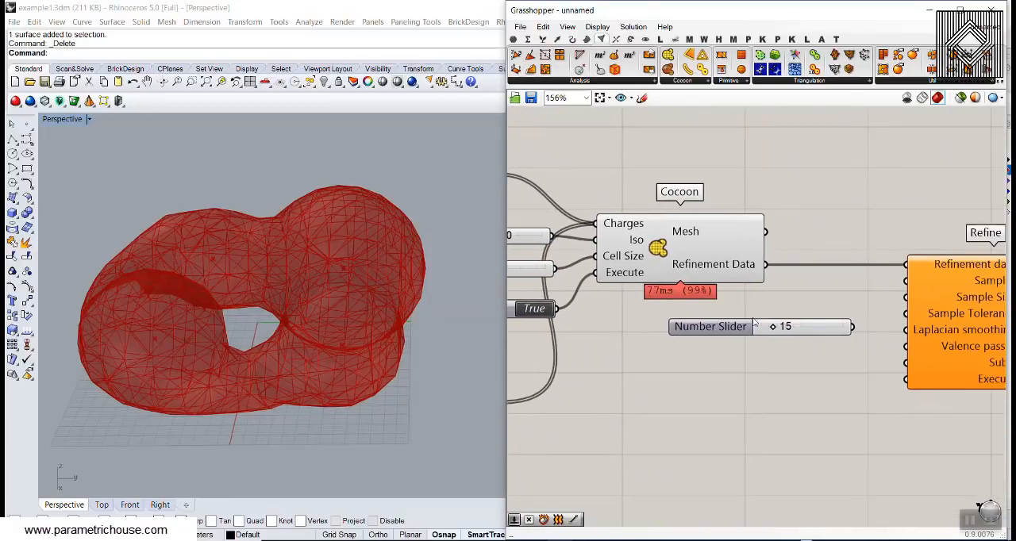
pyautogui.moveTo(752, 327); pyautogui.dragTo(753, 340)
pyautogui.scroll(2, 760, 316)
pyautogui.write('5.5')
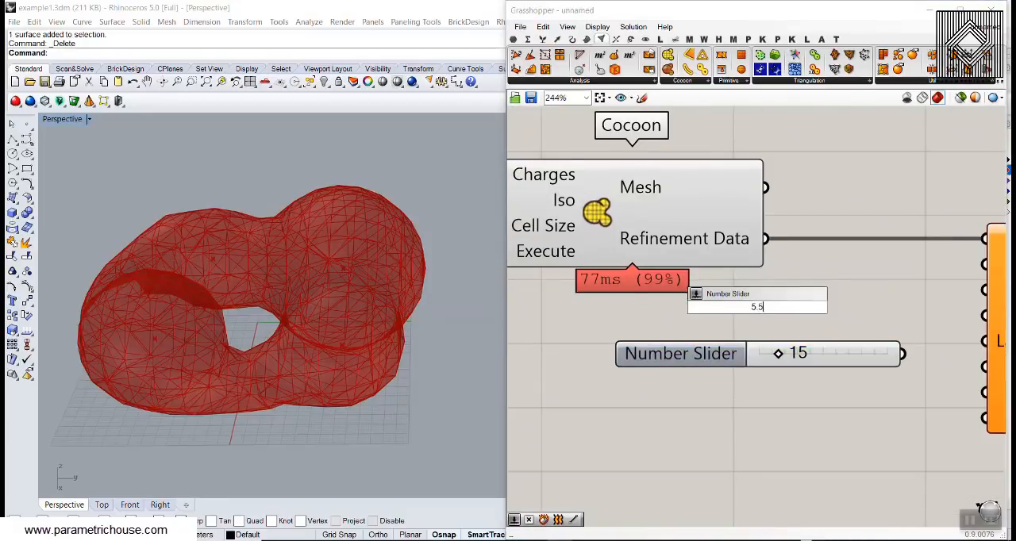
pyautogui.press('Return')
pyautogui.moveTo(854, 312); pyautogui.dragTo(685, 324, button='right')
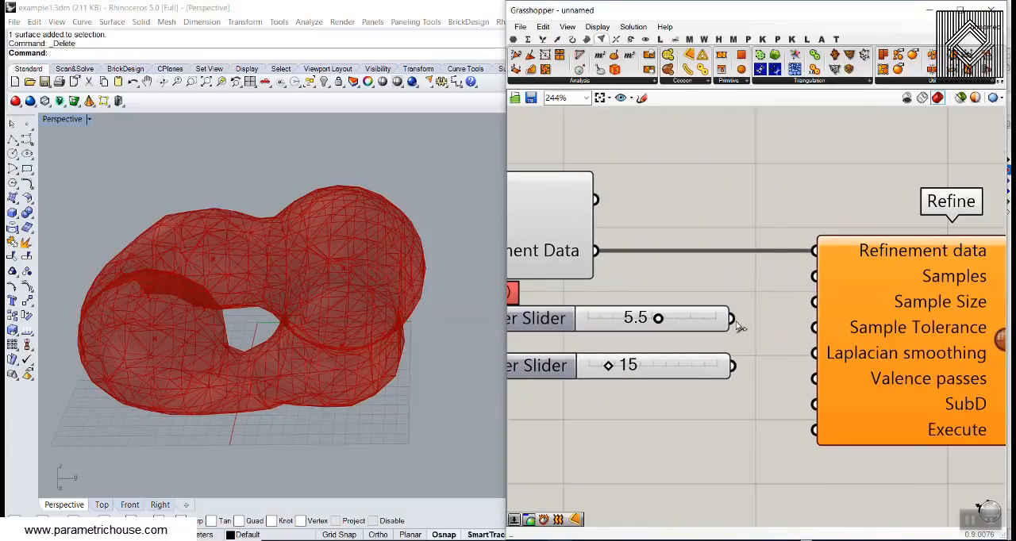
pyautogui.moveTo(731, 318); pyautogui.dragTo(800, 306)
pyautogui.moveTo(713, 322); pyautogui.dragTo(784, 306, button='right')
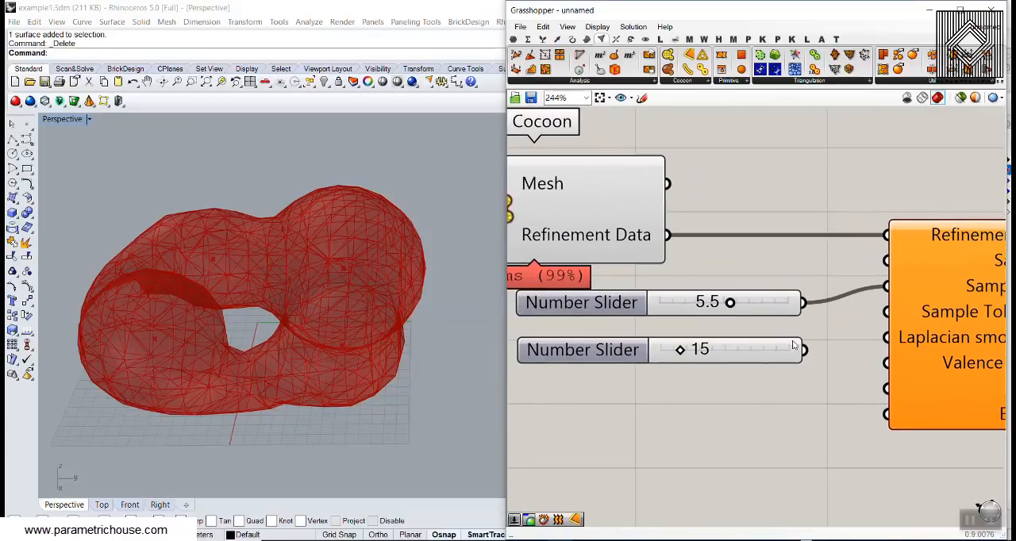
# - Connect the slider set to 15 to Refine's Samples, Laplacian smoothing and Valence passes inputs
pyautogui.moveTo(793, 344); pyautogui.dragTo(793, 275)
pyautogui.moveTo(774, 307); pyautogui.dragTo(764, 356)
pyautogui.moveTo(777, 312); pyautogui.dragTo(713, 338, button='right')
pyautogui.moveTo(750, 315); pyautogui.dragTo(815, 296)
pyautogui.scroll(-1, 727, 296)
pyautogui.moveTo(724, 294); pyautogui.dragTo(789, 337)
pyautogui.moveTo(723, 295); pyautogui.dragTo(791, 359)
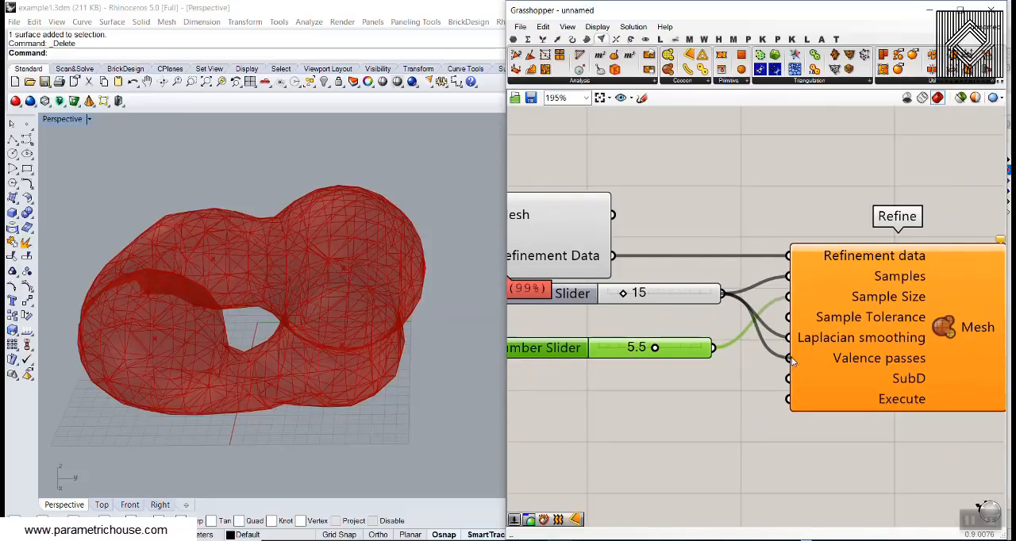
# - Rearrange the two sliders so the Sample Size slider sits above the one feeding three Refine inputs
pyautogui.moveTo(687, 327); pyautogui.dragTo(779, 330, button='right')
pyautogui.moveTo(760, 304); pyautogui.dragTo(676, 392)
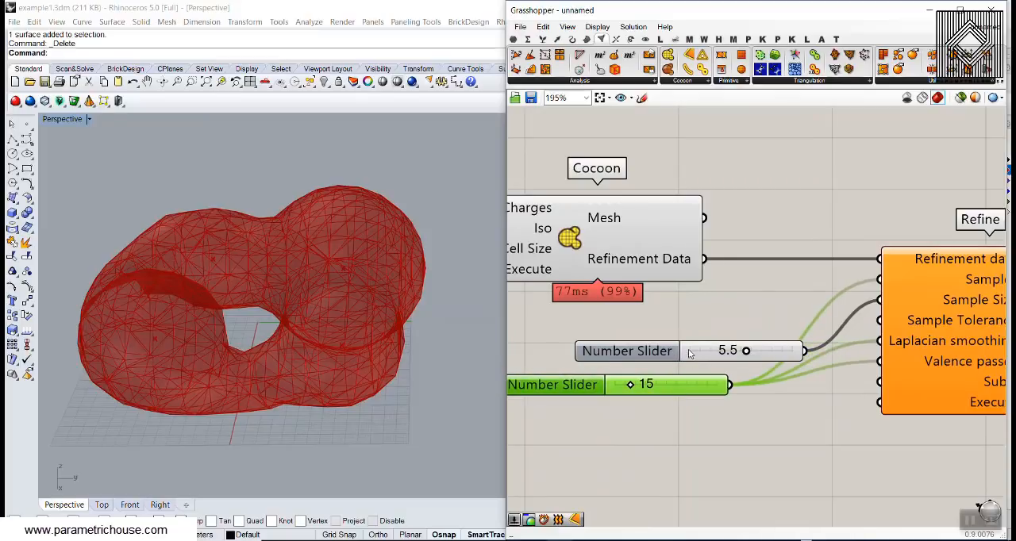
pyautogui.moveTo(659, 351); pyautogui.dragTo(684, 311)
# - Add a number slider set to 0.01 and connect it to Refine's Sample Tolerance input
pyautogui.scroll(4, 758, 349)
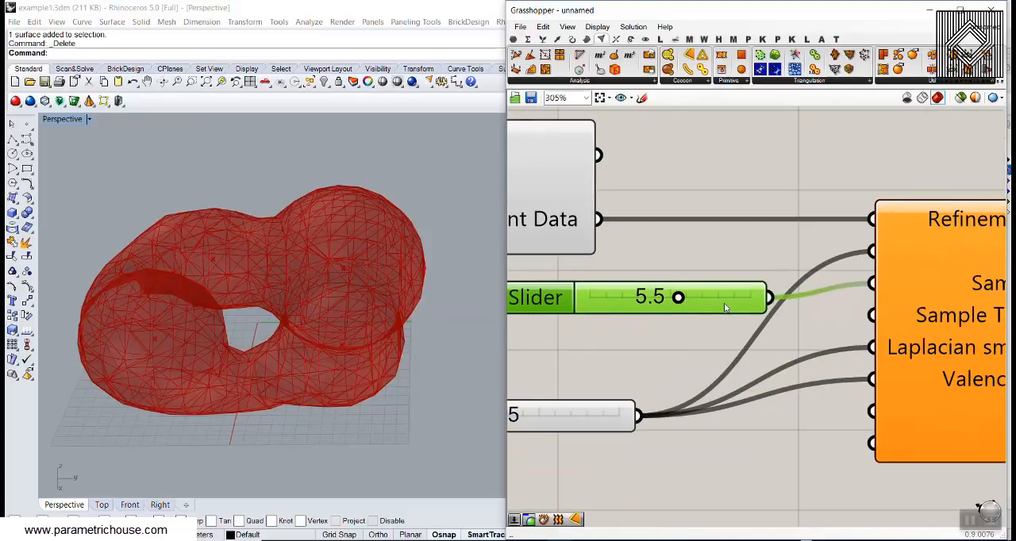
pyautogui.doubleClick(680, 339)
pyautogui.write('0.01')
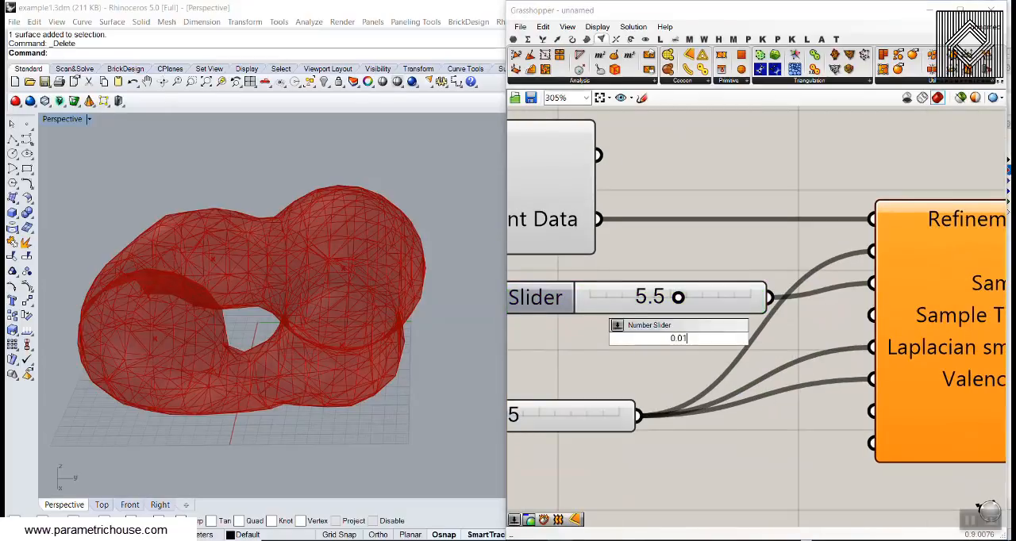
pyautogui.press('Return')
pyautogui.moveTo(707, 334); pyautogui.dragTo(651, 332)
pyautogui.moveTo(796, 337); pyautogui.dragTo(871, 315)
pyautogui.scroll(-4, 722, 374)
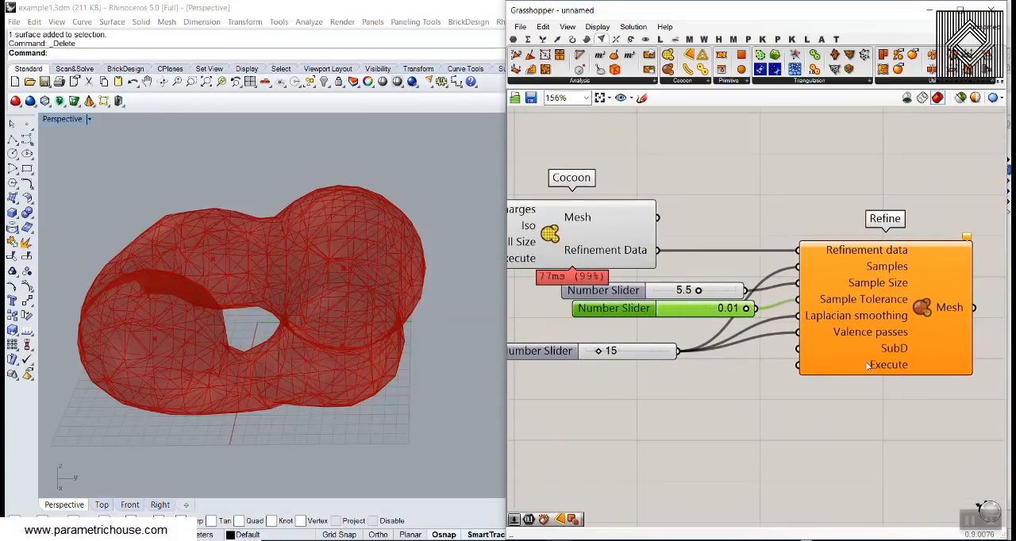
# - Add a number slider set to 0 and connect it to Refine's SubD input
pyautogui.moveTo(897, 355)
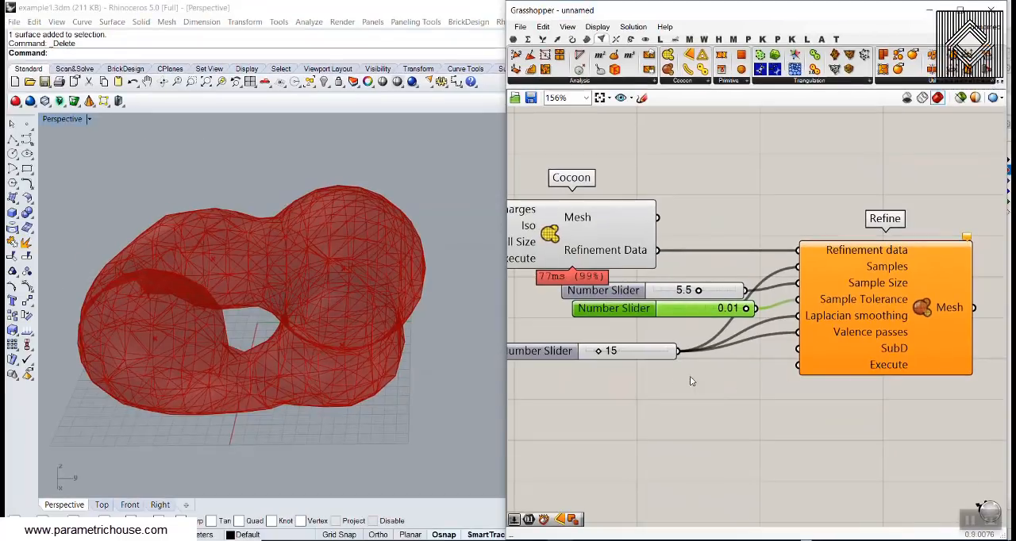
pyautogui.doubleClick(672, 374)
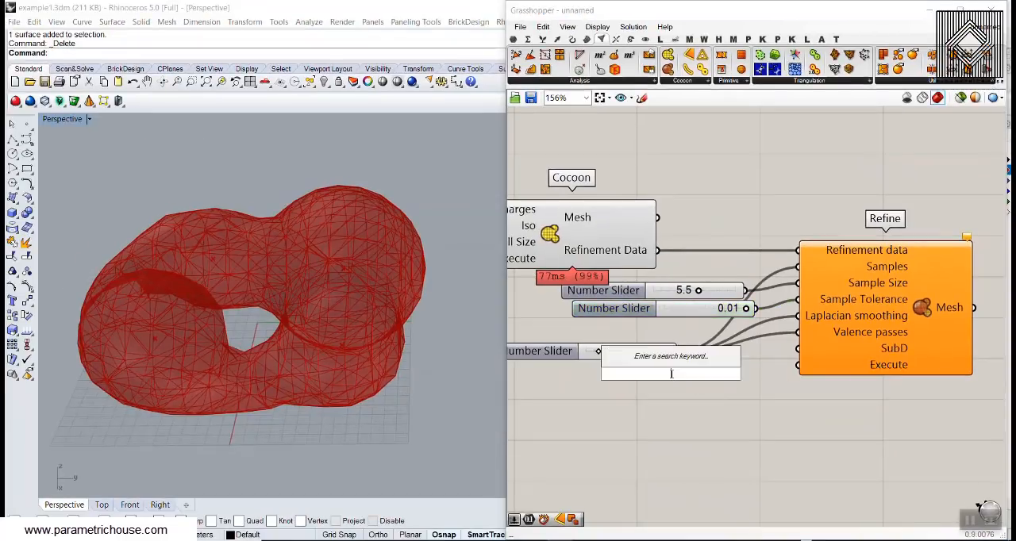
pyautogui.write('0')
pyautogui.press('Return')
pyautogui.scroll(2, 762, 373)
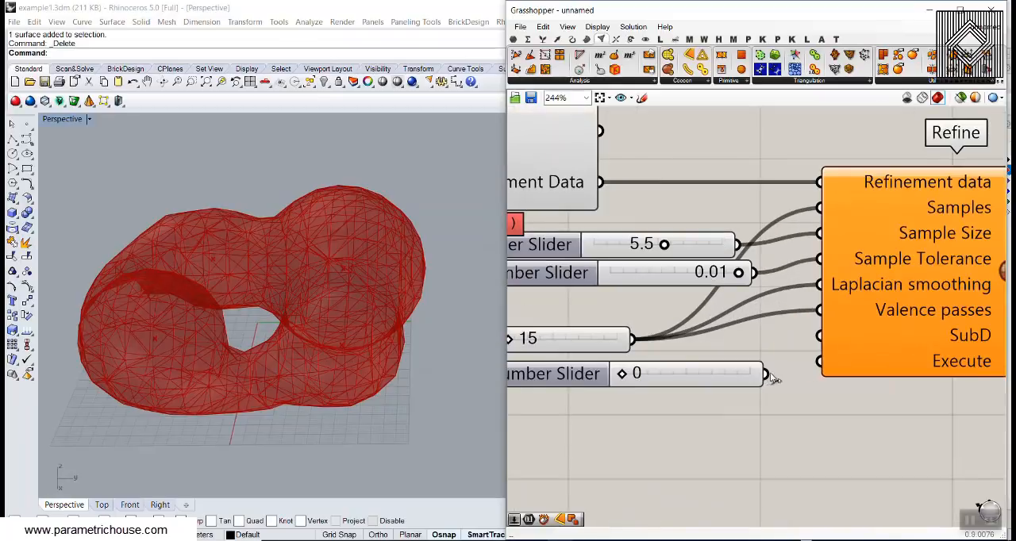
pyautogui.moveTo(768, 371); pyautogui.dragTo(823, 358)
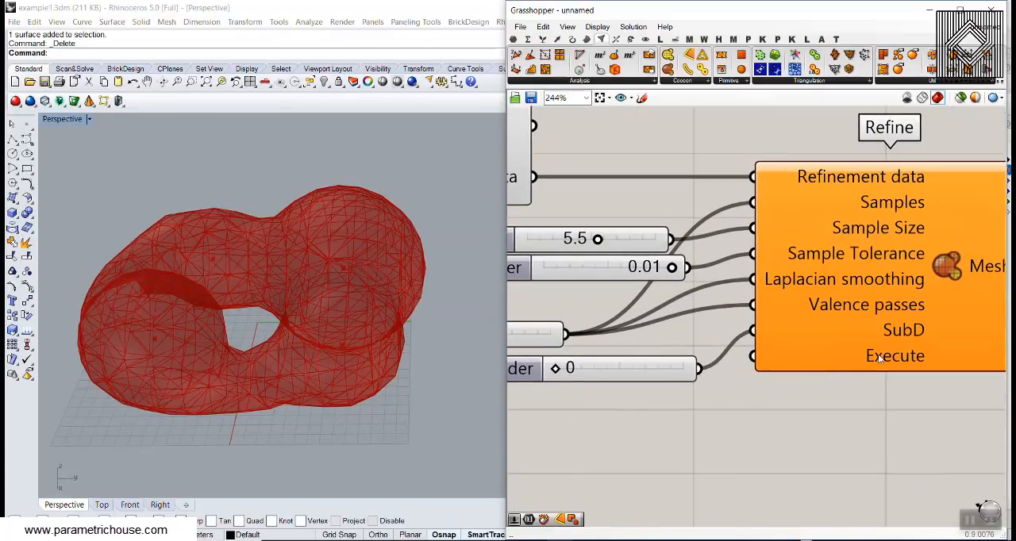
# - Add a Boolean Toggle, connect it to Refine's Execute input and set it to True
pyautogui.doubleClick(595, 434)
pyautogui.write('tog')
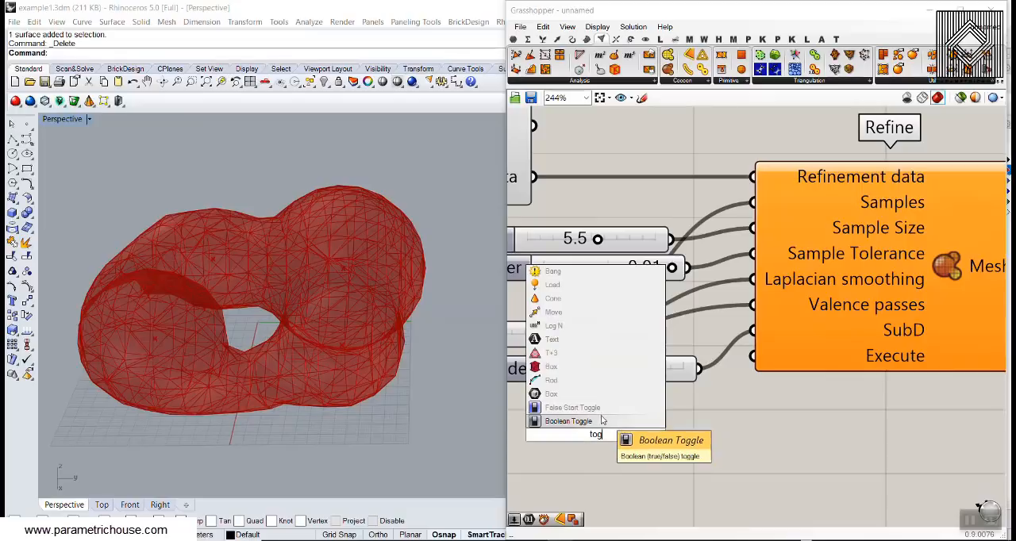
pyautogui.press('Return')
pyautogui.moveTo(702, 434); pyautogui.dragTo(752, 356)
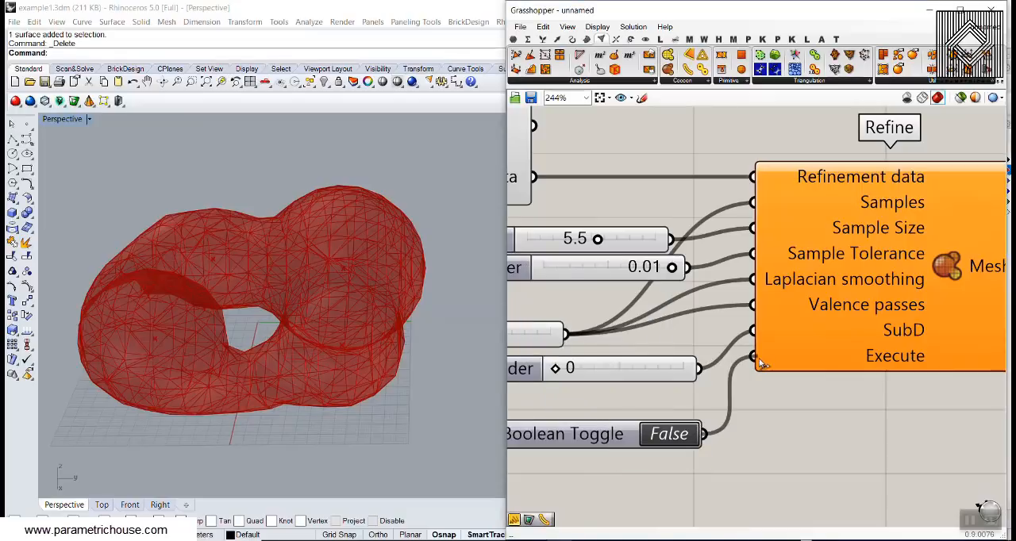
pyautogui.doubleClick(683, 429)
pyautogui.scroll(-2, 765, 368)
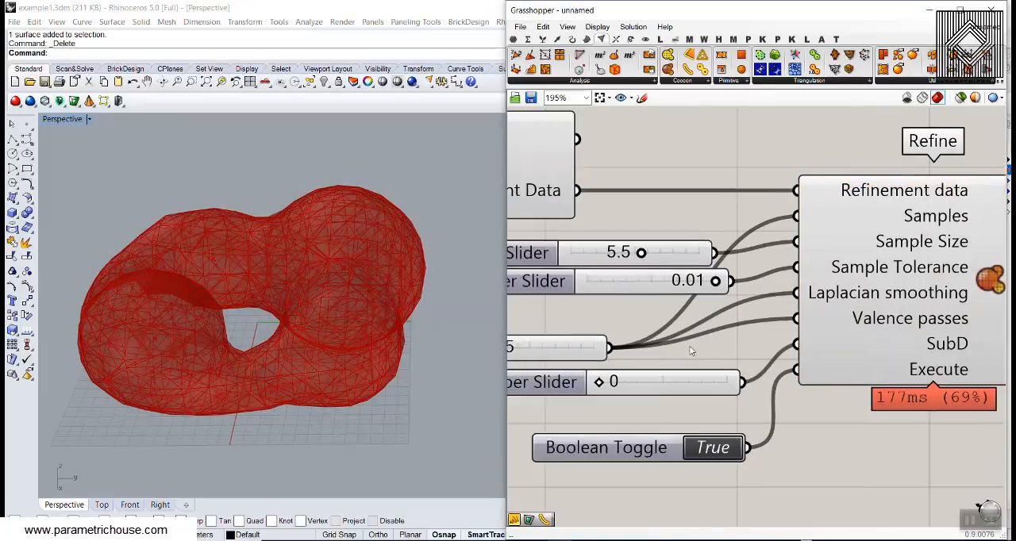
# - Turn off the Cocoon component's preview and inspect the refined mesh in the Perspective view
pyautogui.rightClick(515, 229)
pyautogui.click(547, 249)
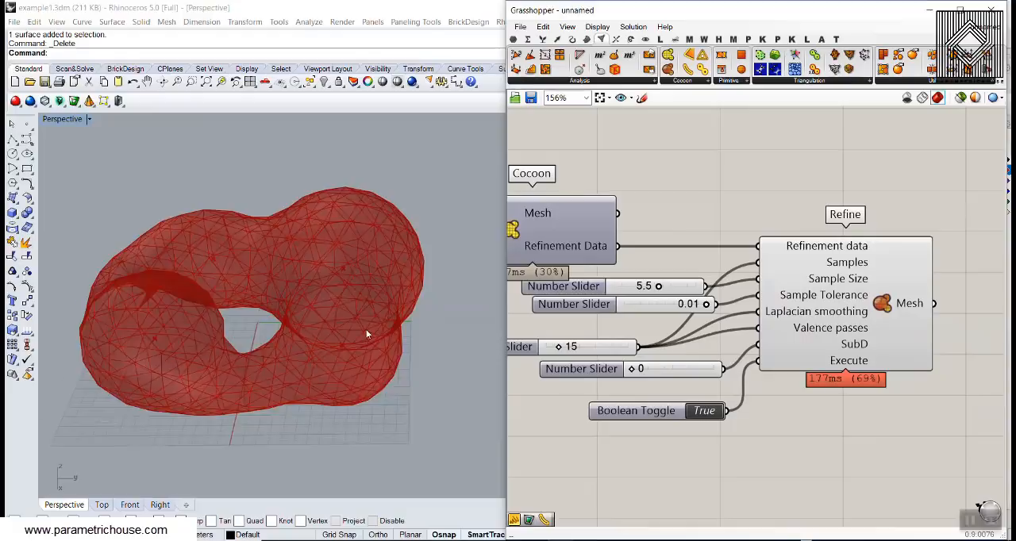
pyautogui.moveTo(366, 329)
pyautogui.mouseDown(button='right')
pyautogui.moveTo(367, 290)
pyautogui.moveTo(374, 344)
pyautogui.moveTo(411, 334)
pyautogui.mouseUp(button='right')
# - Try SubD values of 1 and 2 on Refine's slider and compare the mesh subdivision
pyautogui.scroll(2, 698, 405)
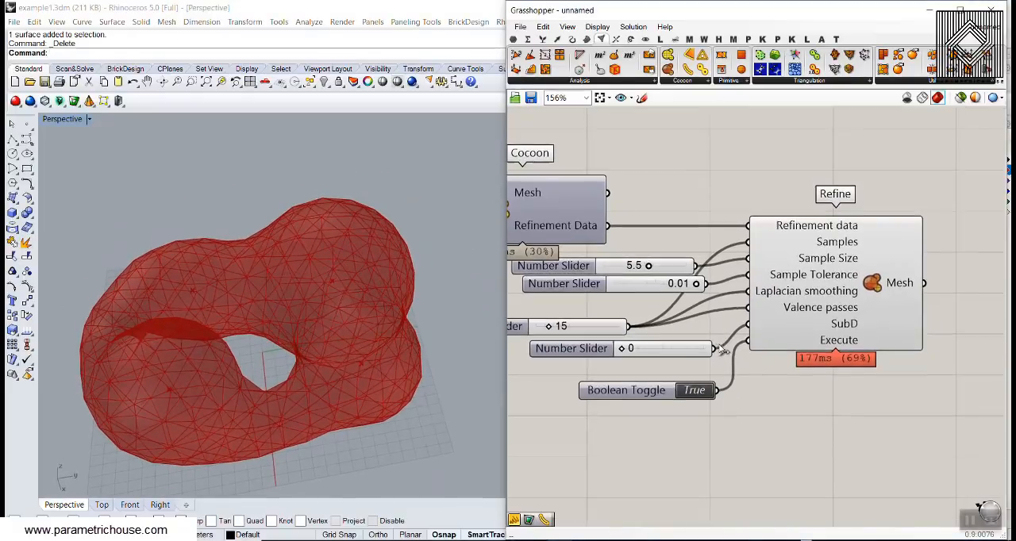
pyautogui.click(641, 352)
pyautogui.write('1')
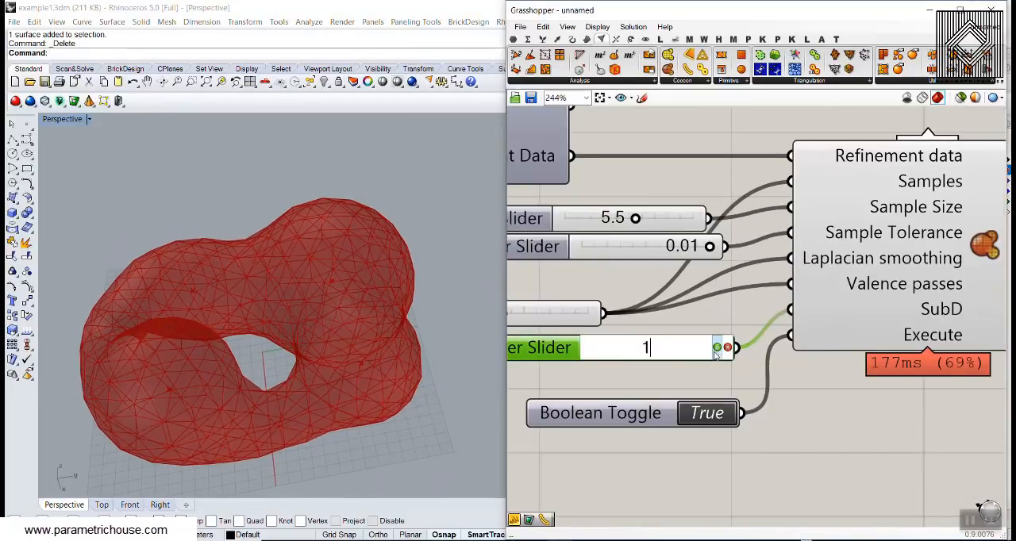
pyautogui.press('Return')
pyautogui.moveTo(371, 367); pyautogui.dragTo(373, 342, button='right')
pyautogui.scroll(4, 335, 290)
pyautogui.write('2')
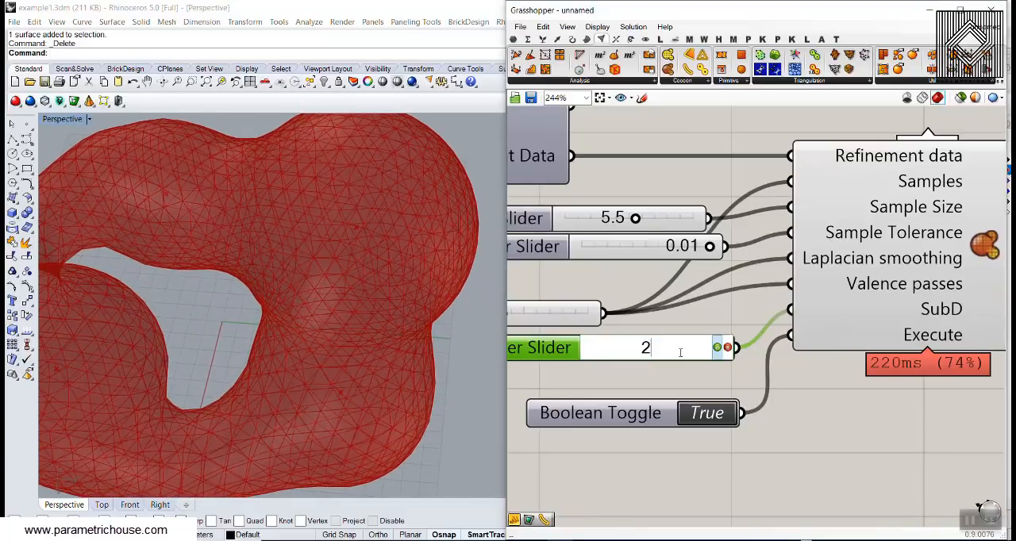
pyautogui.moveTo(387, 298)
pyautogui.mouseDown(button='right')
pyautogui.moveTo(354, 279)
pyautogui.moveTo(379, 297)
pyautogui.mouseUp(button='right')
# - Test a SubD value of 0 on the refined mesh and settle on 1
pyautogui.doubleClick(655, 351)
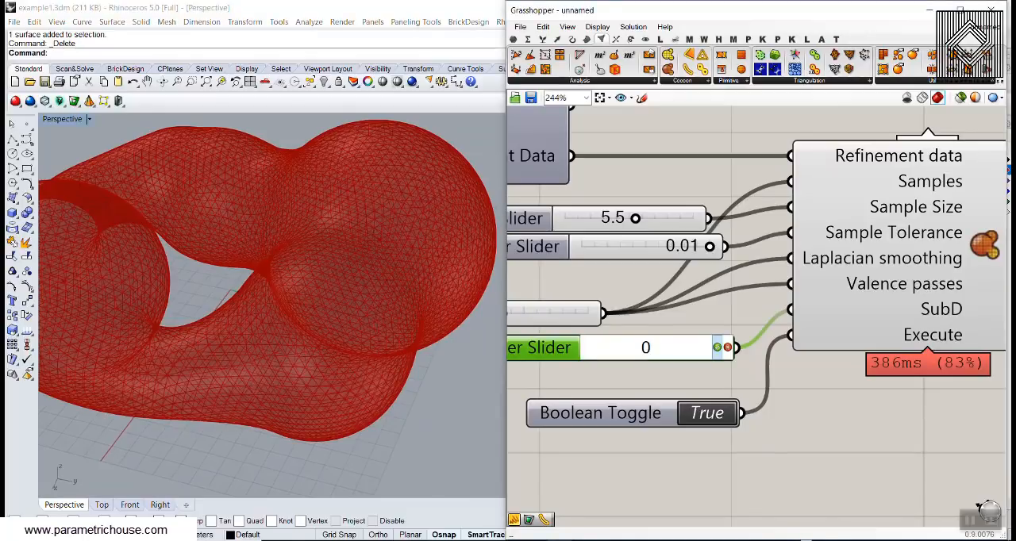
pyautogui.doubleClick(654, 351)
pyautogui.write('2')
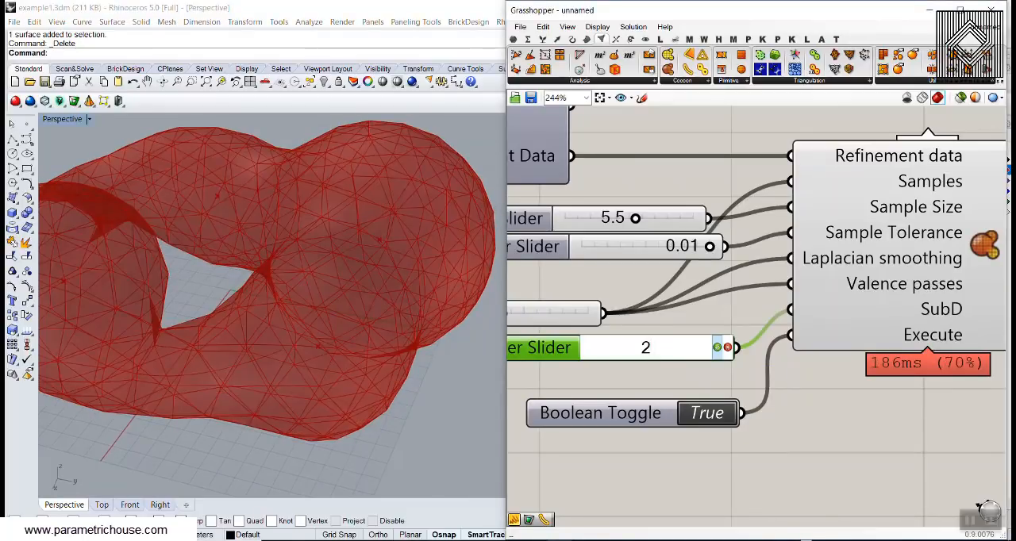
pyautogui.press('Return')
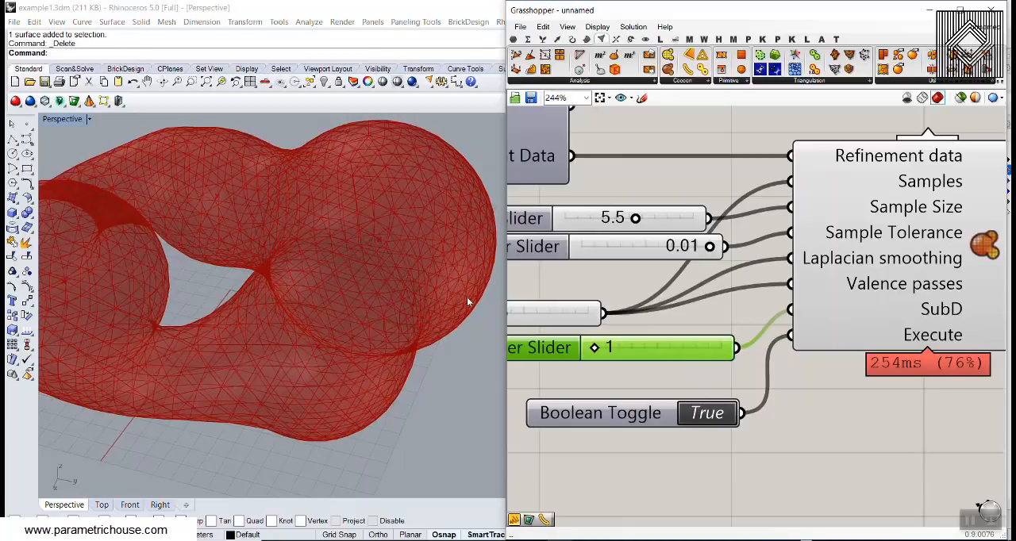
# - Set Refine's Sample Size slider to 6.2
pyautogui.moveTo(622, 270); pyautogui.dragTo(655, 314, button='right')
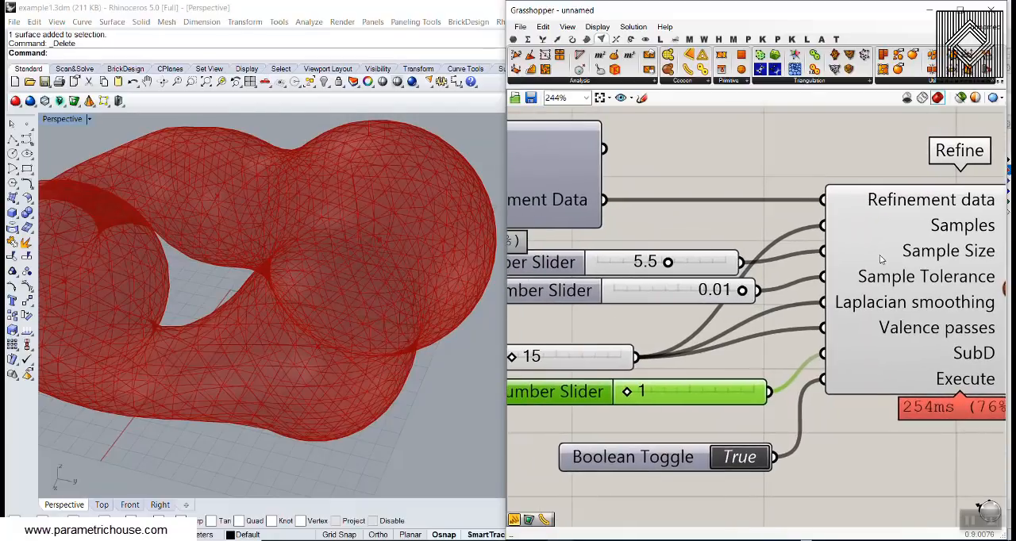
pyautogui.doubleClick(654, 266)
pyautogui.write('8')
pyautogui.press('Return')
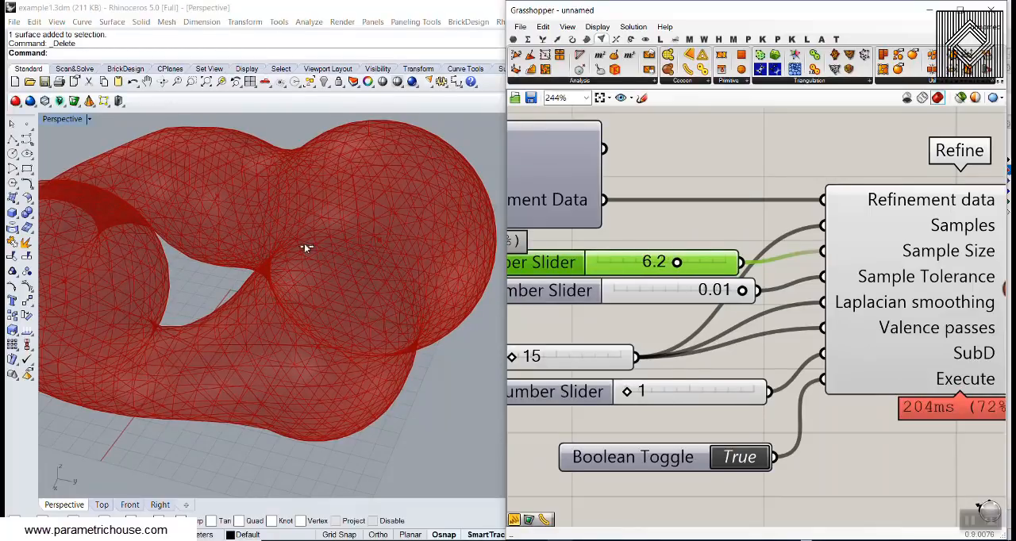
# - Try a new Number Slider of 20 on Refine's Samples input, and remove that slider again
pyautogui.scroll(-3, 625, 268)
pyautogui.moveTo(624, 268); pyautogui.dragTo(525, 302, button='right')
pyautogui.scroll(3, 619, 254)
pyautogui.moveTo(596, 324); pyautogui.dragTo(596, 397)
pyautogui.doubleClick(643, 326)
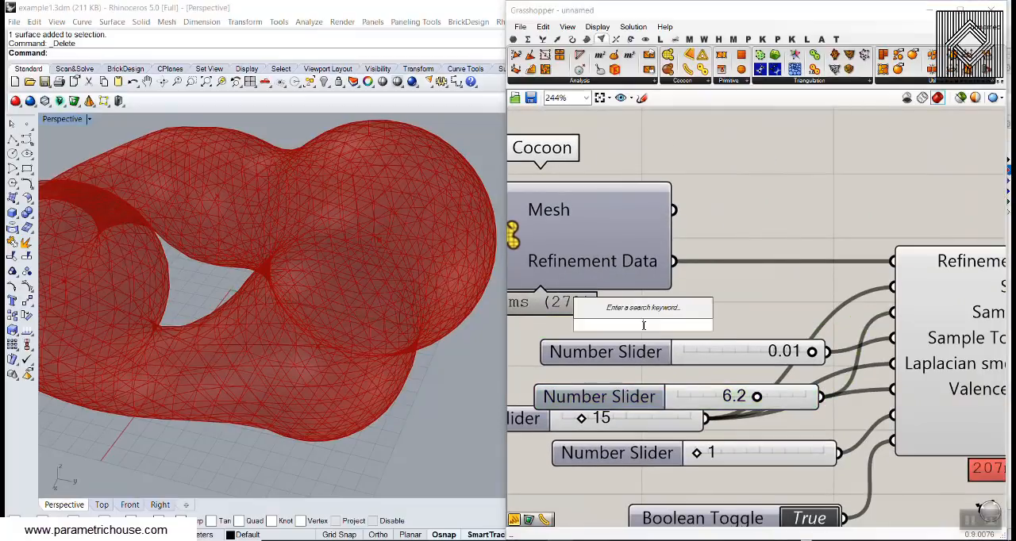
pyautogui.write('20')
pyautogui.press('Return')
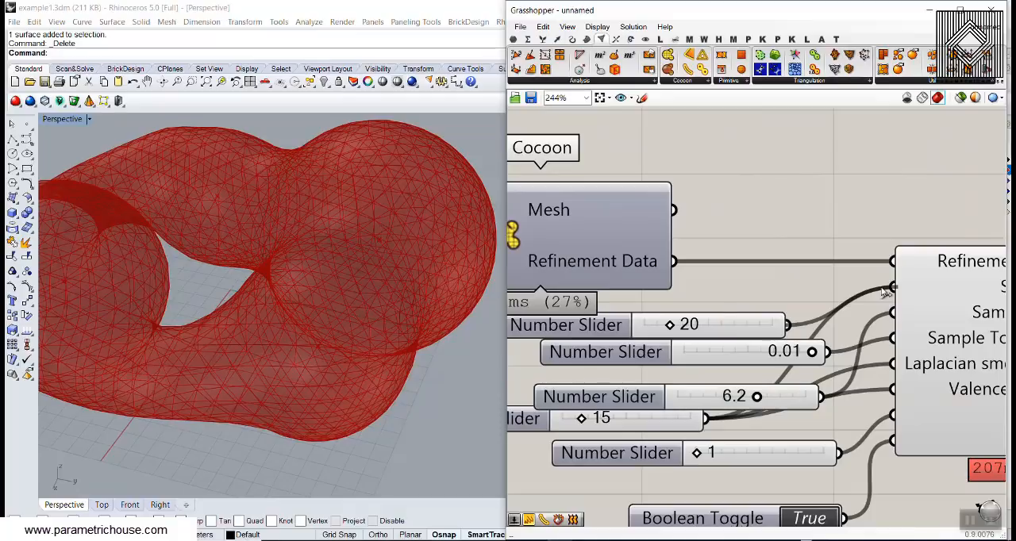
pyautogui.moveTo(883, 291); pyautogui.dragTo(892, 287)
pyautogui.moveTo(724, 330); pyautogui.dragTo(748, 314)
pyautogui.scroll(-3, 366, 251)
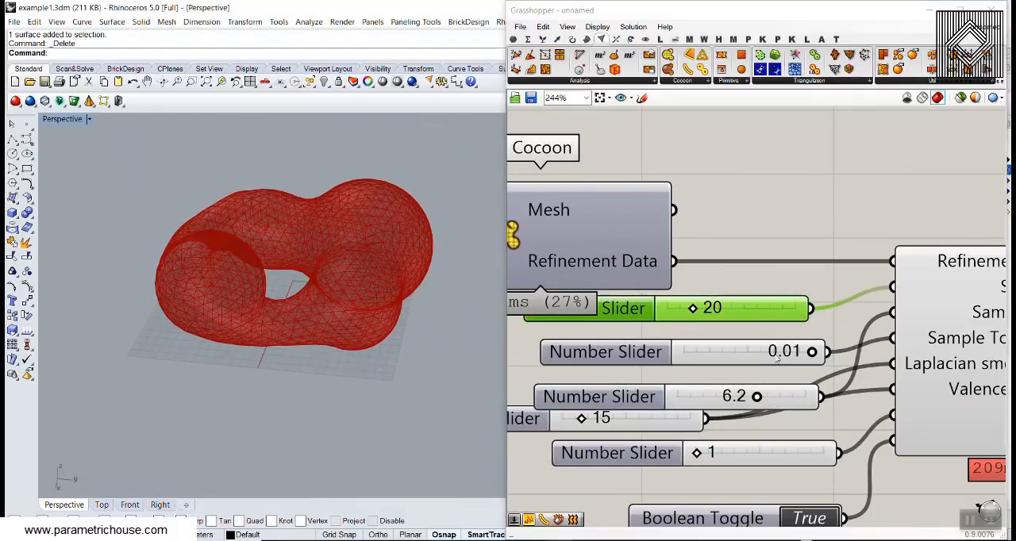
pyautogui.press('Delete')
# - Add a Multiplication component beside Cocoon and connect the 10.34 Cell Size slider to its A input
pyautogui.scroll(-2, 758, 389)
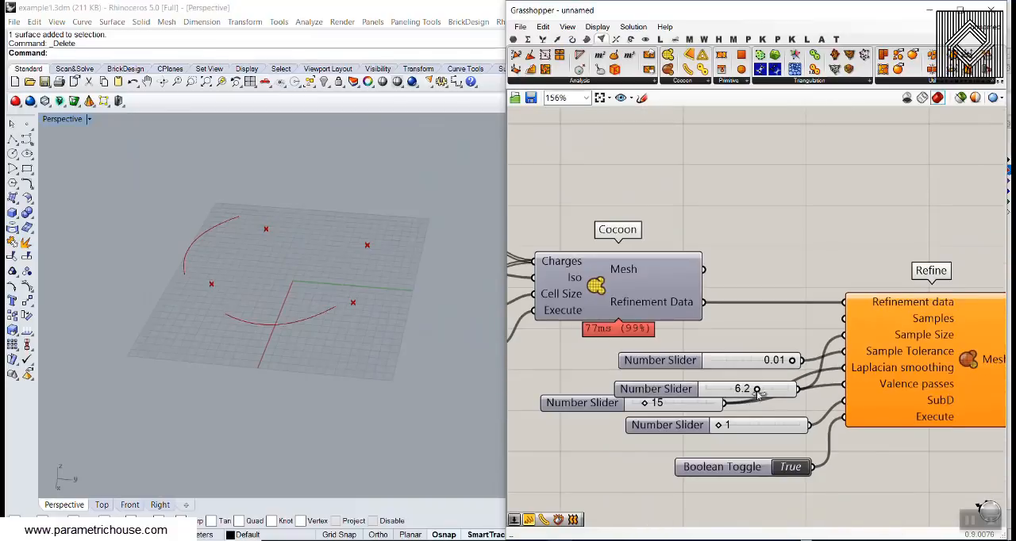
pyautogui.click(739, 422)
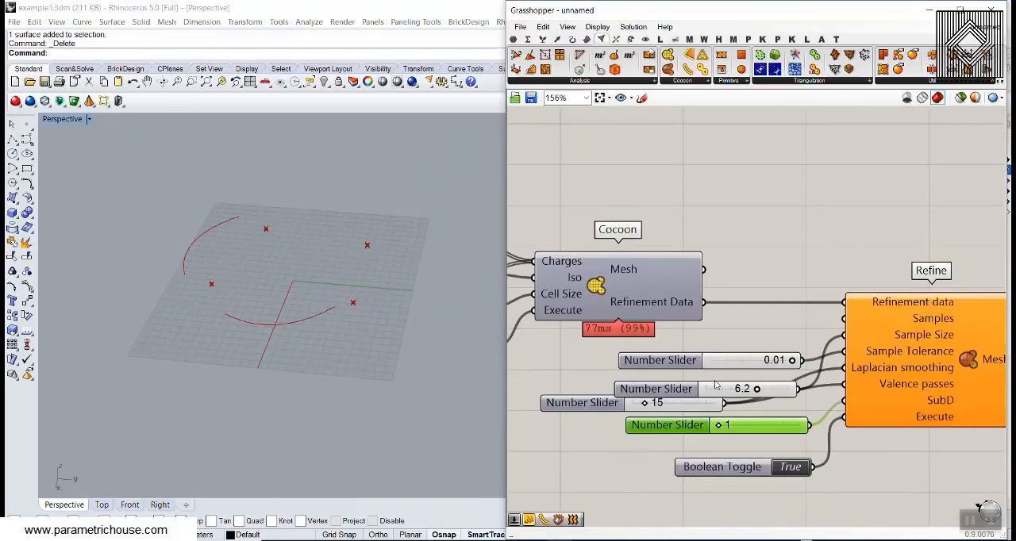
pyautogui.moveTo(725, 389)
pyautogui.mouseDown()
pyautogui.moveTo(718, 342)
pyautogui.moveTo(717, 381)
pyautogui.moveTo(738, 381)
pyautogui.mouseUp()
pyautogui.moveTo(621, 357); pyautogui.dragTo(769, 359, button='right')
pyautogui.scroll(2, 671, 320)
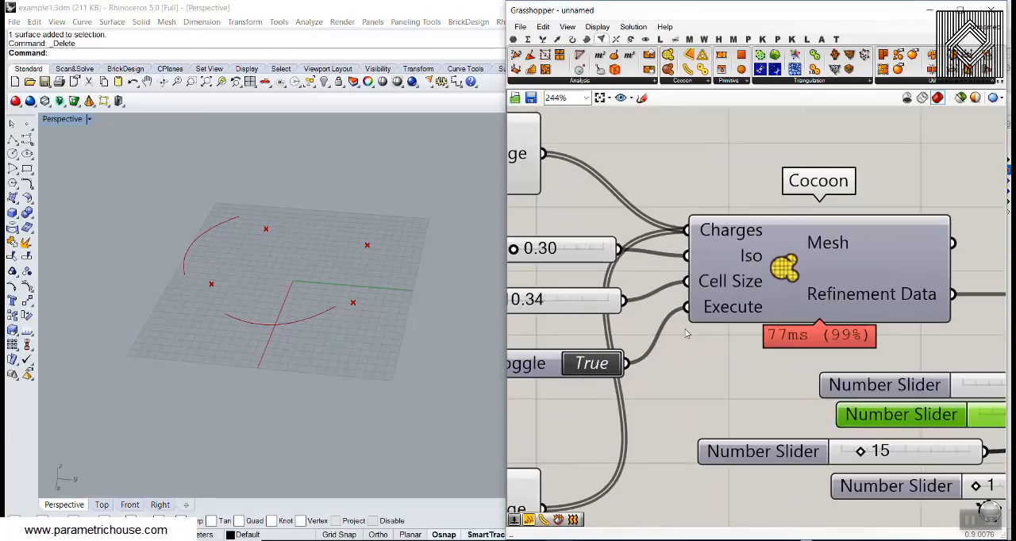
pyautogui.click(529, 39)
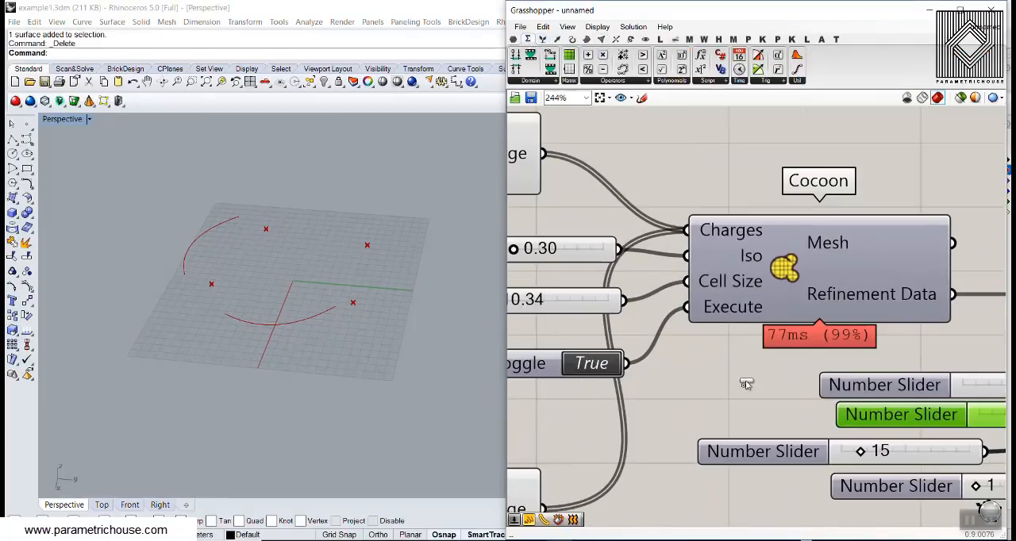
pyautogui.moveTo(746, 384); pyautogui.dragTo(750, 381)
pyautogui.moveTo(700, 379); pyautogui.dragTo(797, 378, button='right')
pyautogui.moveTo(764, 349); pyautogui.dragTo(788, 366)
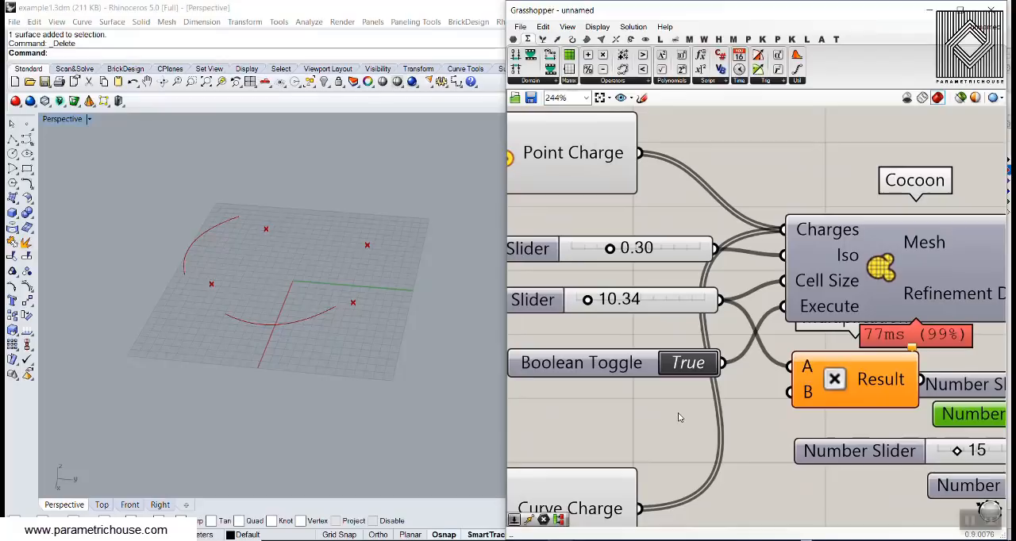
# - Create a Number Slider of 0.8 and connect it to the Multiplication component's B input
pyautogui.doubleClick(678, 401)
pyautogui.write('0.8')
pyautogui.press('Return')
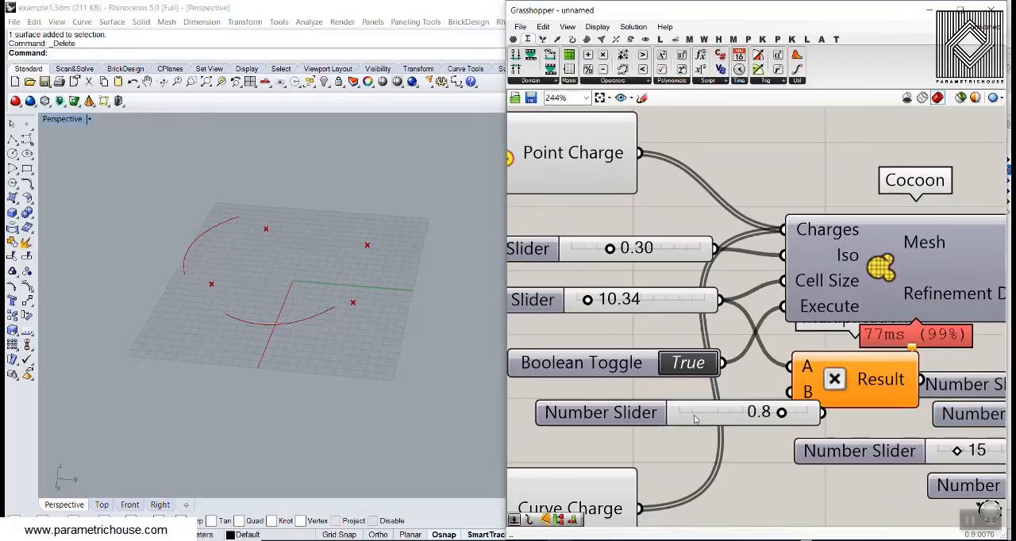
pyautogui.moveTo(694, 419); pyautogui.dragTo(648, 406)
pyautogui.moveTo(766, 407); pyautogui.dragTo(881, 362)
# - Place the Multiplication component between Cocoon and Refine and connect its Result to Refine's Samples input
pyautogui.scroll(-5, 790, 392)
pyautogui.scroll(5, 881, 362)
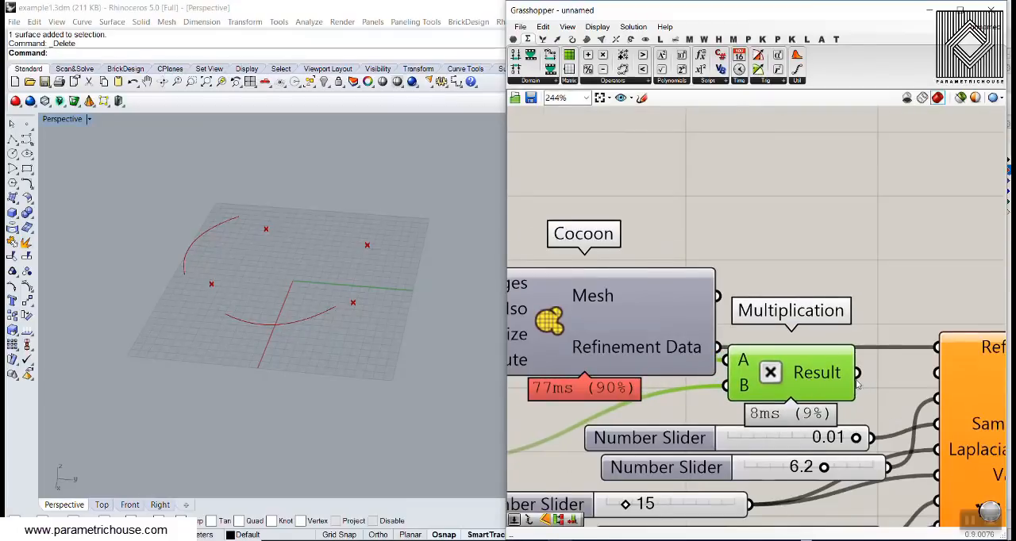
pyautogui.moveTo(860, 367); pyautogui.dragTo(702, 358, button='right')
pyautogui.moveTo(702, 358); pyautogui.dragTo(781, 357)
pyautogui.scroll(-3, 736, 280)
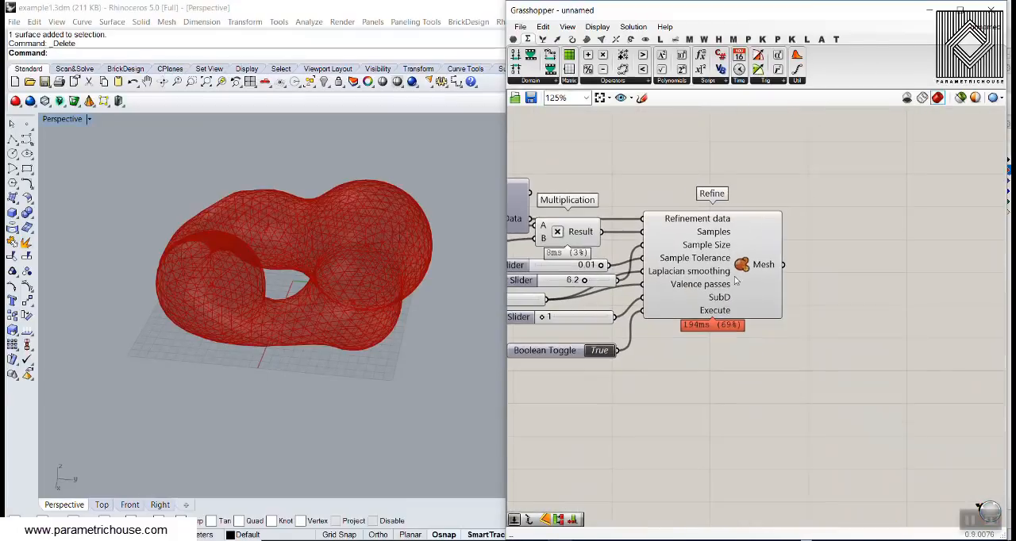
# - Bake the Refine component's mesh with default attributes and move the baked copy beside the red preview
pyautogui.scroll(3, 736, 280)
pyautogui.rightClick(778, 259)
pyautogui.click(808, 280)
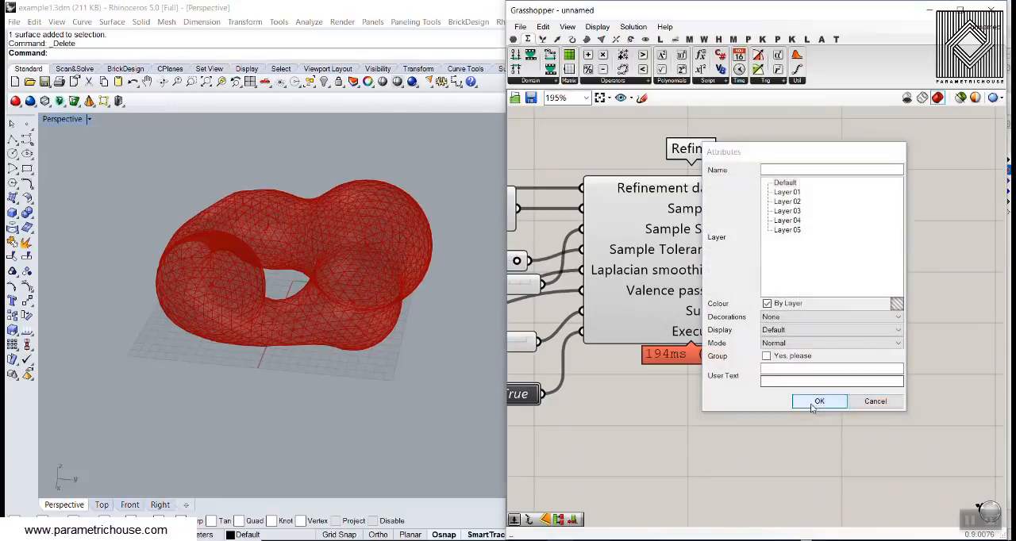
pyautogui.click(811, 405)
pyautogui.scroll(-6, 363, 238)
pyautogui.moveTo(362, 197); pyautogui.dragTo(370, 274, button='right')
pyautogui.moveTo(292, 300); pyautogui.dragTo(178, 317)
pyautogui.click(196, 228)
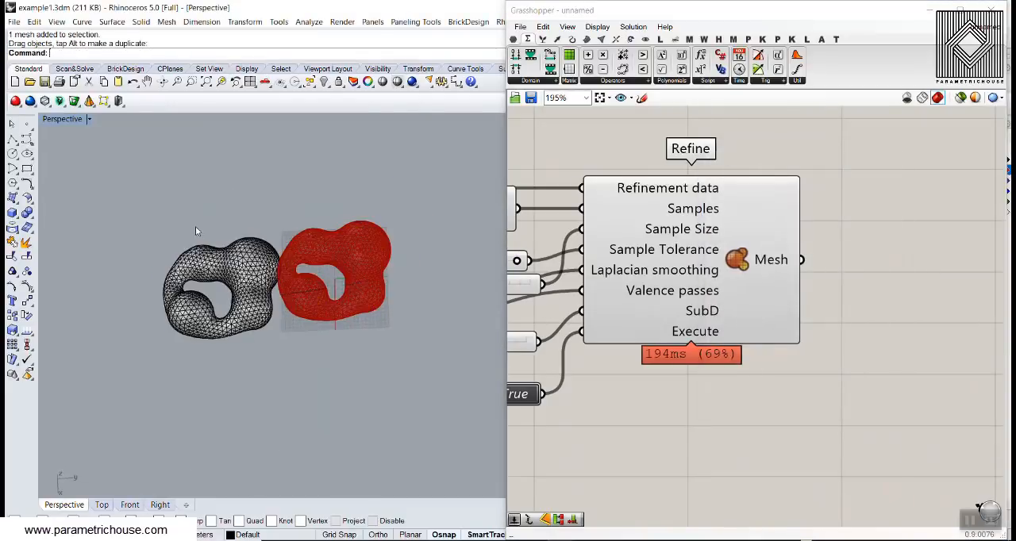
# - Inspect the baked mesh up close and draw a rectangular clipping plane across it in the Perspective view
pyautogui.scroll(8, 189, 280)
pyautogui.moveTo(240, 319)
pyautogui.mouseDown(button='right')
pyautogui.moveTo(243, 188)
pyautogui.moveTo(206, 296)
pyautogui.moveTo(209, 316)
pyautogui.moveTo(226, 309)
pyautogui.mouseUp(button='right')
pyautogui.scroll(6, 192, 319)
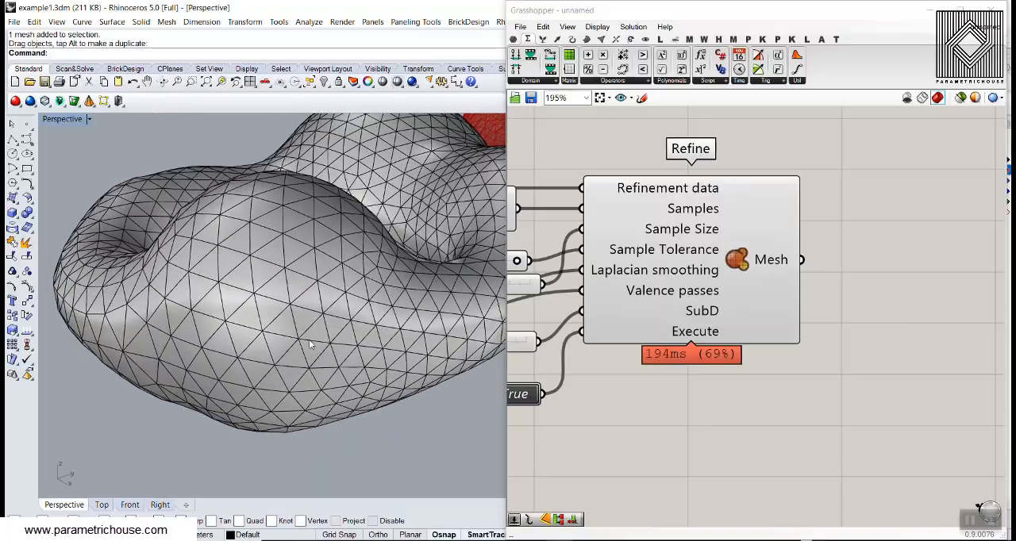
pyautogui.moveTo(352, 367); pyautogui.dragTo(257, 312, button='right')
pyautogui.scroll(-5, 224, 339)
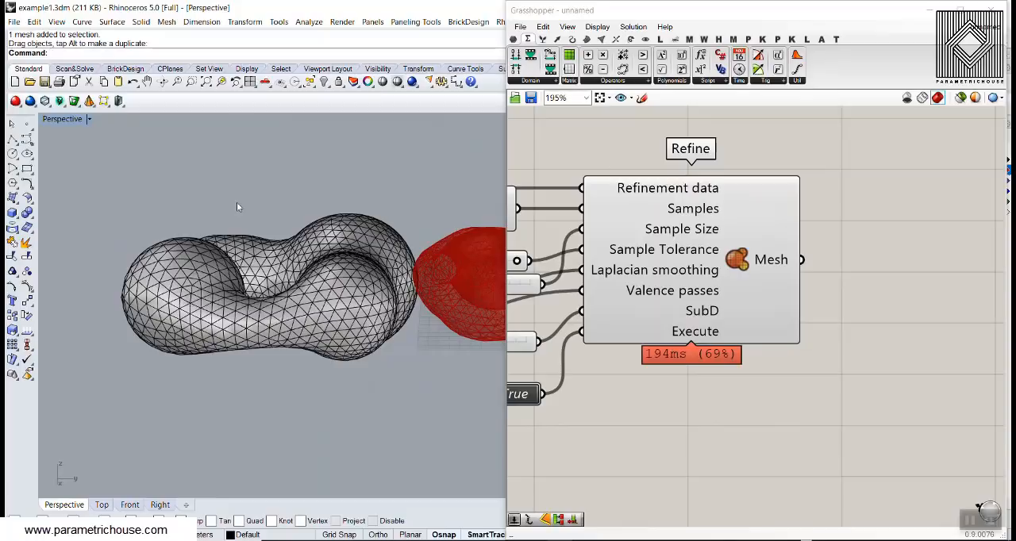
pyautogui.moveTo(236, 207); pyautogui.dragTo(445, 191, button='right')
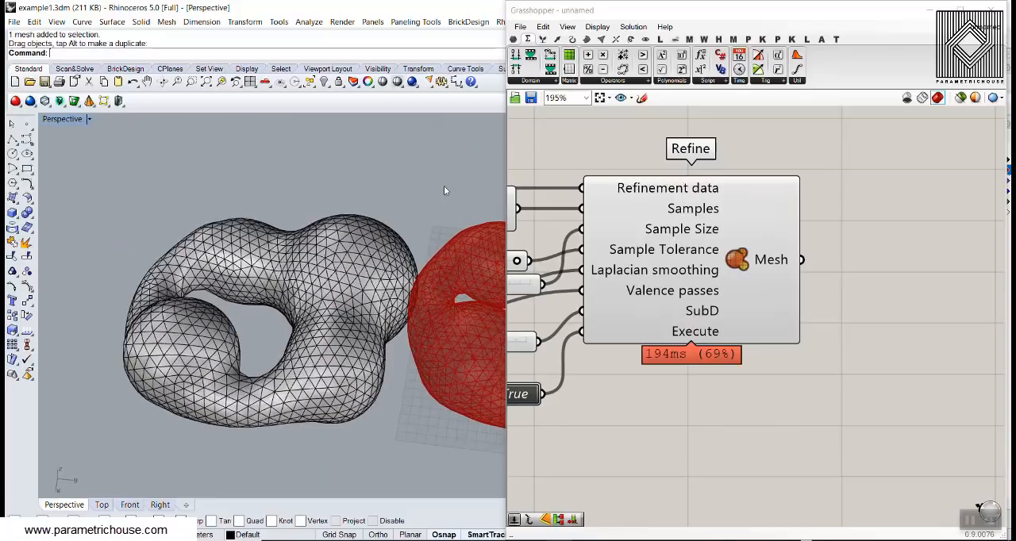
pyautogui.click(64, 119)
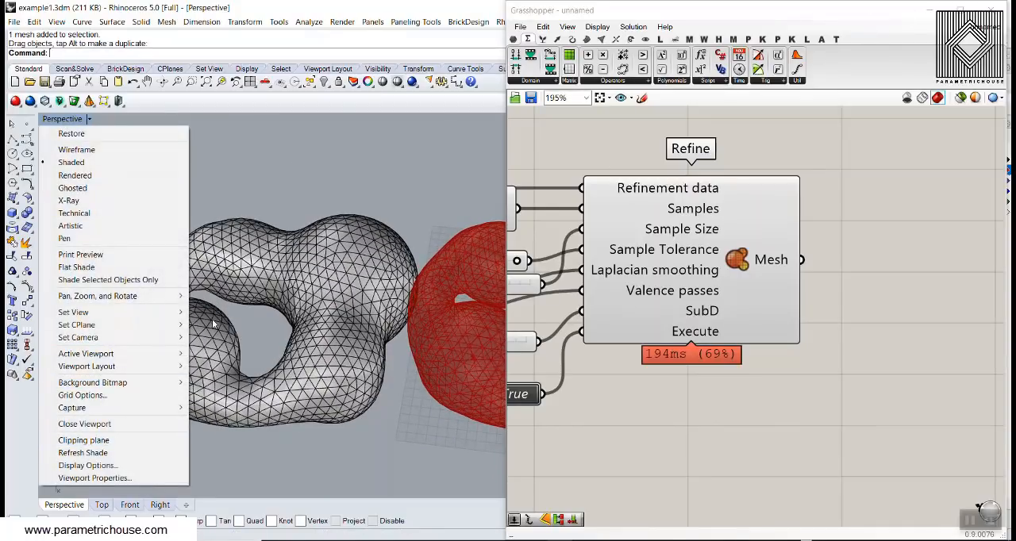
pyautogui.click(94, 440)
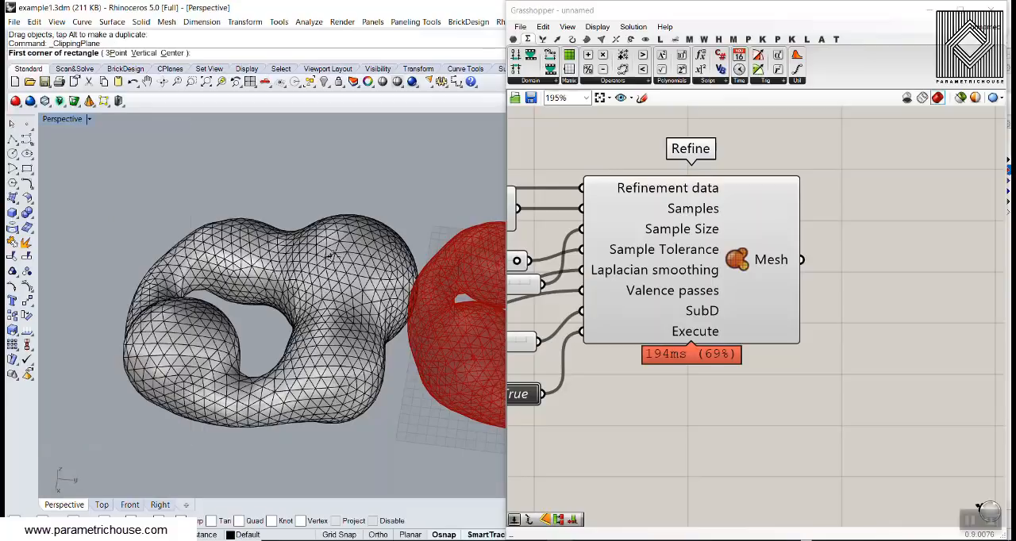
pyautogui.scroll(-3, 188, 222)
pyautogui.click(182, 220)
pyautogui.click(361, 380)
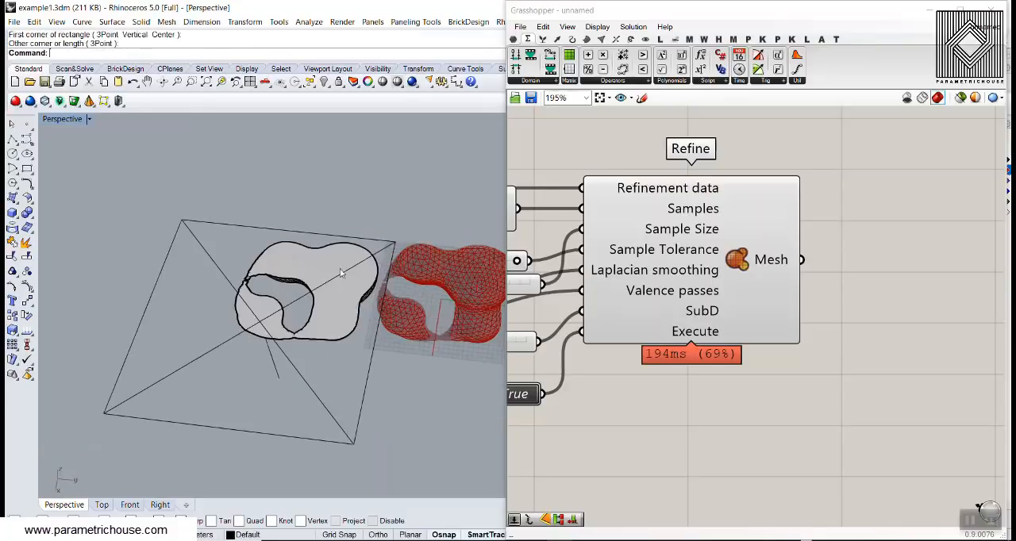
# - Flip the clipping plane over by rotating it so that it cuts away the opposite half of the mesh
pyautogui.moveTo(298, 229); pyautogui.dragTo(316, 219)
pyautogui.moveTo(290, 343); pyautogui.dragTo(305, 290, button='right')
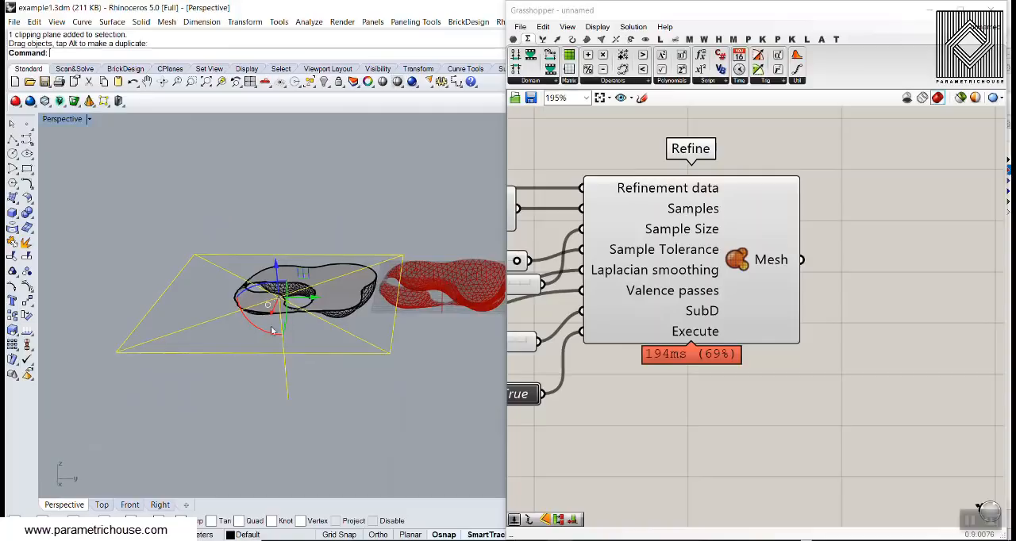
pyautogui.click(268, 331)
pyautogui.press('Return')
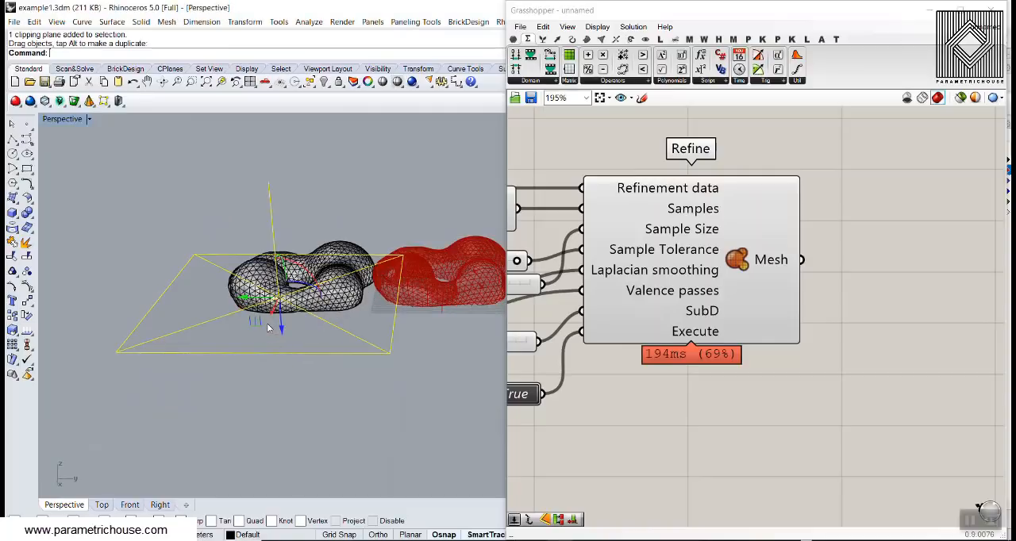
# - Raise the clipping plane by about 5.67 m and inspect the sectioned mesh from several angles
pyautogui.click(331, 362)
pyautogui.moveTo(332, 363); pyautogui.dragTo(286, 333, button='right')
pyautogui.scroll(4, 316, 265)
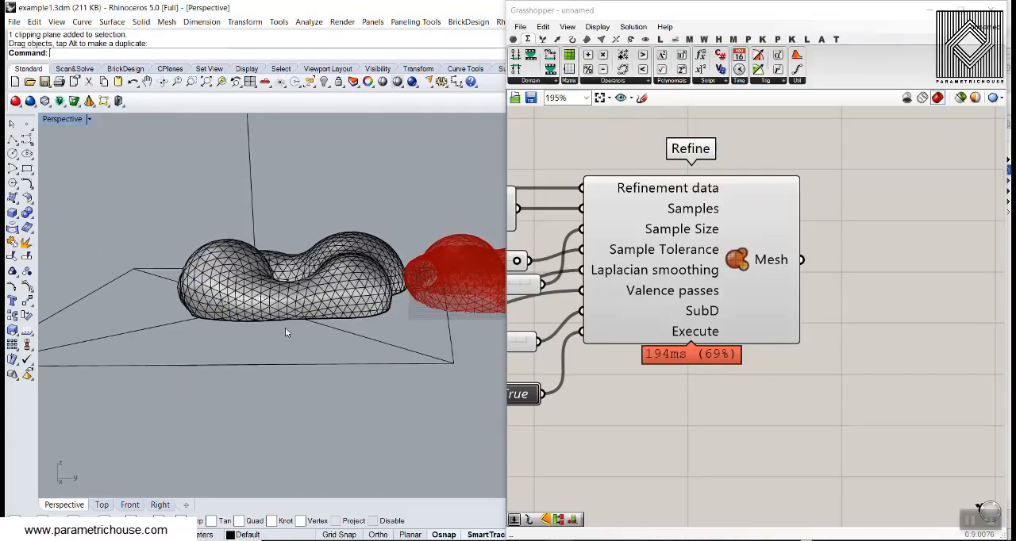
pyautogui.click(340, 332)
pyautogui.moveTo(261, 332); pyautogui.dragTo(260, 323)
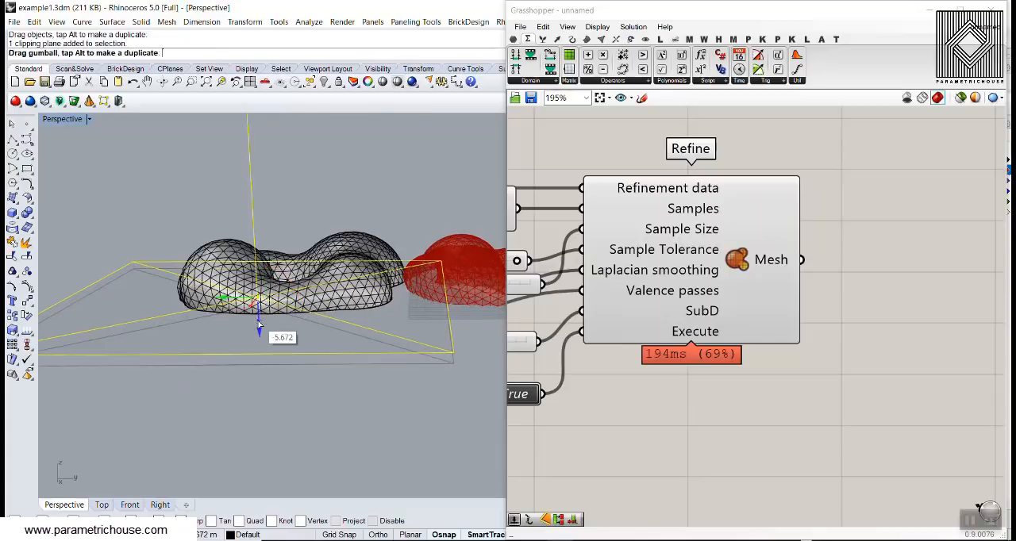
pyautogui.click(350, 195)
pyautogui.moveTo(350, 195); pyautogui.dragTo(228, 238, button='right')
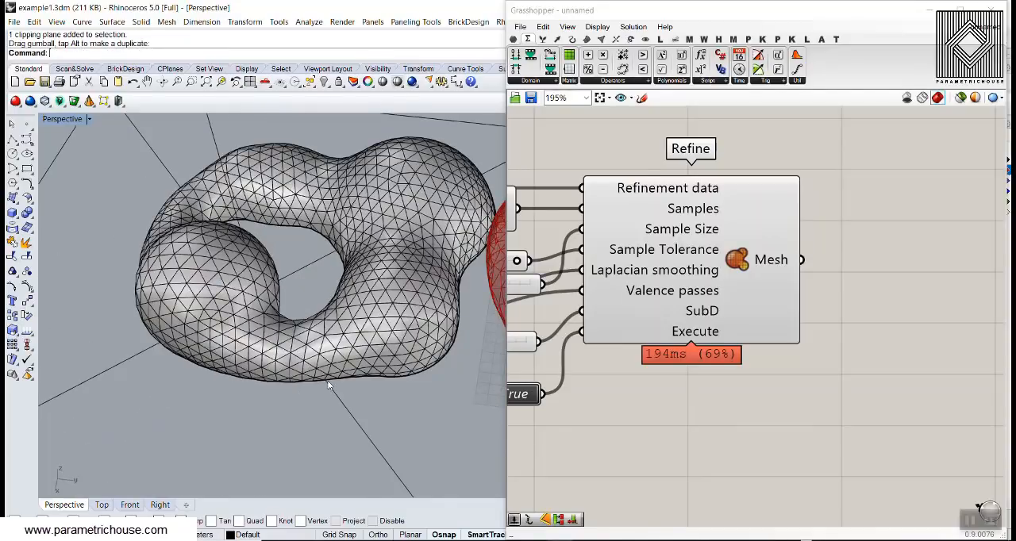
# - Delete the clipping plane and the baked mesh copy from the Rhino model
pyautogui.press('Delete')
pyautogui.scroll(-5, 234, 321)
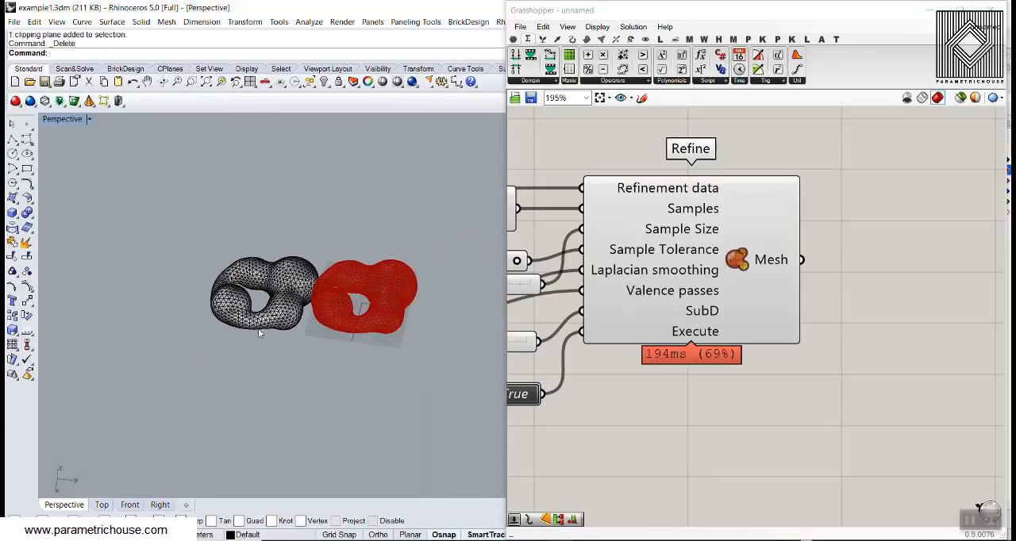
pyautogui.click(278, 320)
pyautogui.press('Delete')
# - Add a Mesh parameter after Refine and connect Refine's Mesh output to it
pyautogui.moveTo(849, 320); pyautogui.dragTo(706, 314, button='right')
pyautogui.click(514, 40)
pyautogui.moveTo(608, 70); pyautogui.dragTo(708, 278)
pyautogui.moveTo(760, 294); pyautogui.dragTo(707, 265, button='right')
pyautogui.moveTo(692, 253); pyautogui.dragTo(741, 319)
pyautogui.click(767, 245)
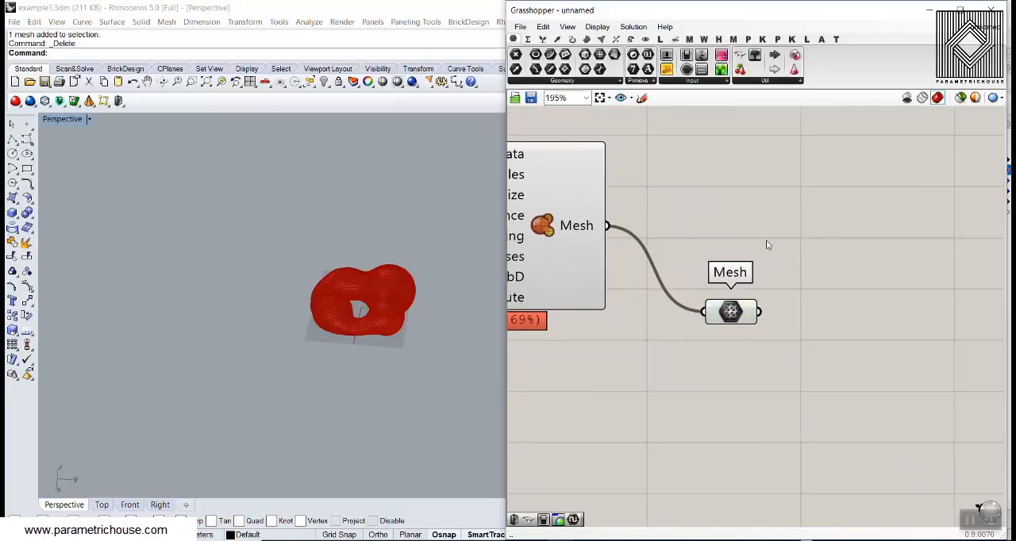
# - Add a Mesh Split component and connect the Mesh parameter to its Mesh input
pyautogui.click(616, 40)
pyautogui.click(730, 81)
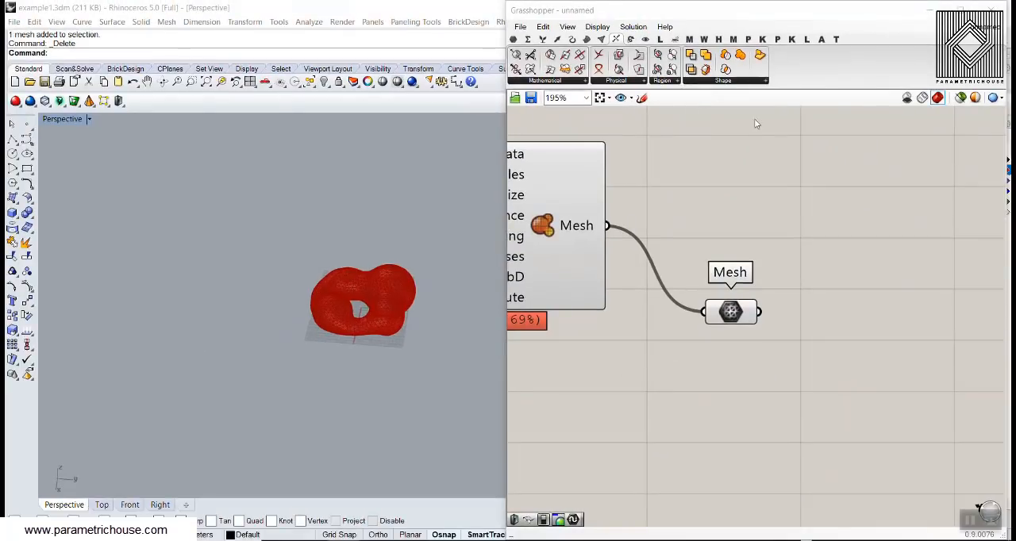
pyautogui.click(707, 85)
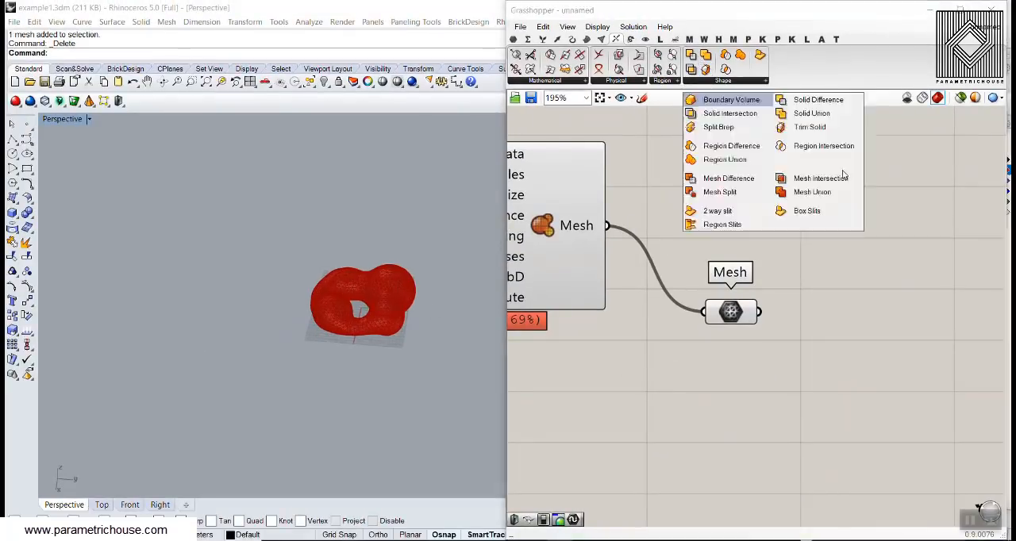
pyautogui.moveTo(737, 198); pyautogui.dragTo(851, 358)
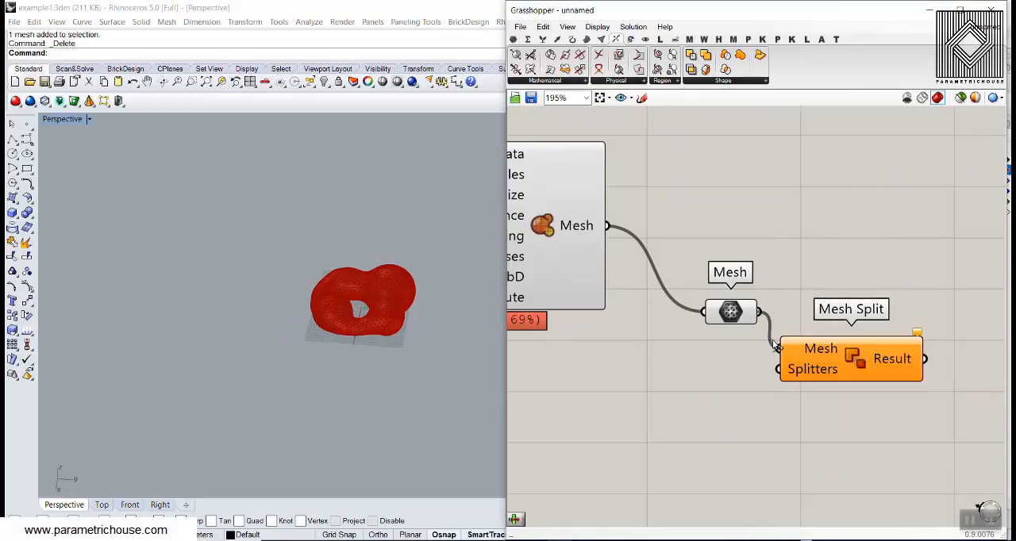
pyautogui.keyDown('shift'); pyautogui.moveTo(319, 288); pyautogui.dragTo(292, 257, button='right'); pyautogui.keyUp('shift')
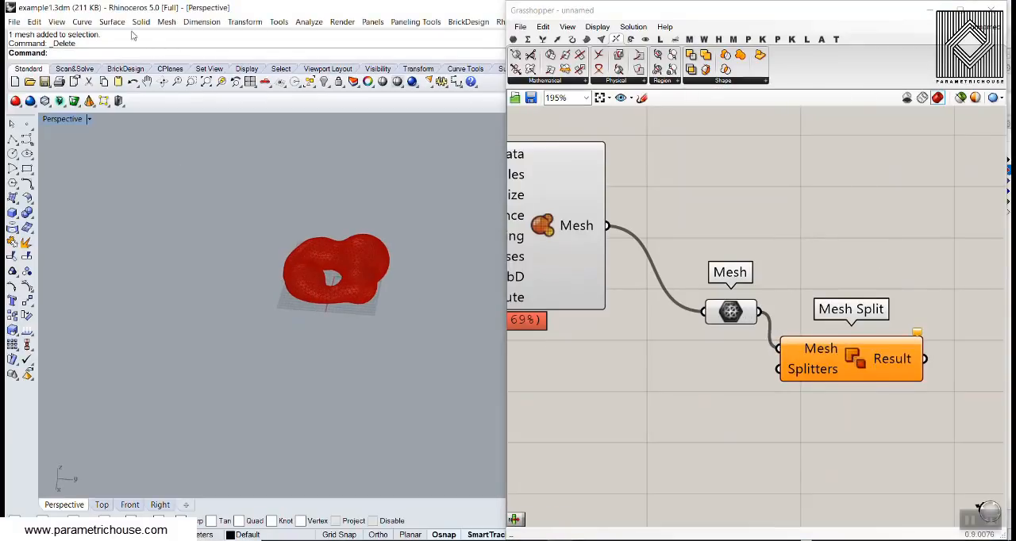
pyautogui.click(166, 22)
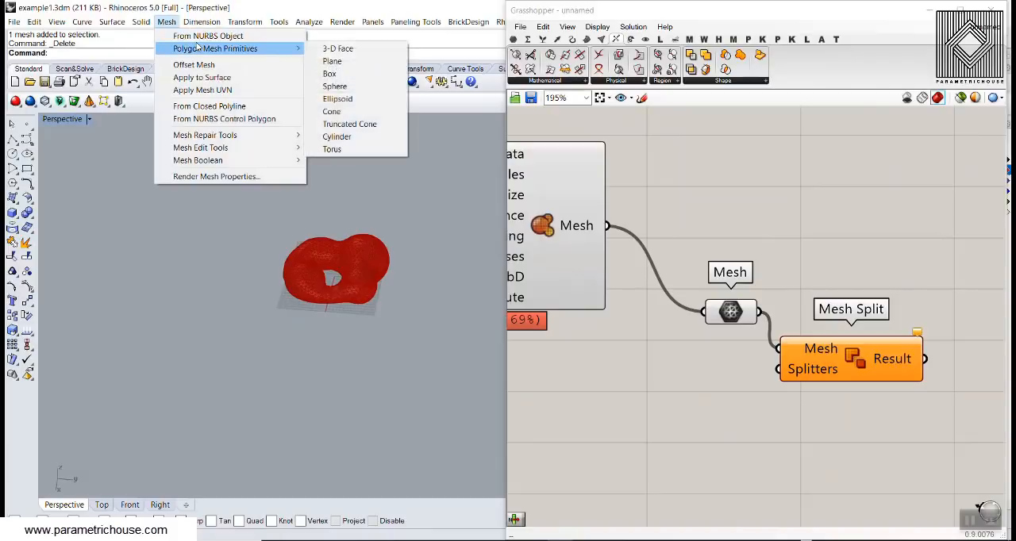
pyautogui.moveTo(204, 51)
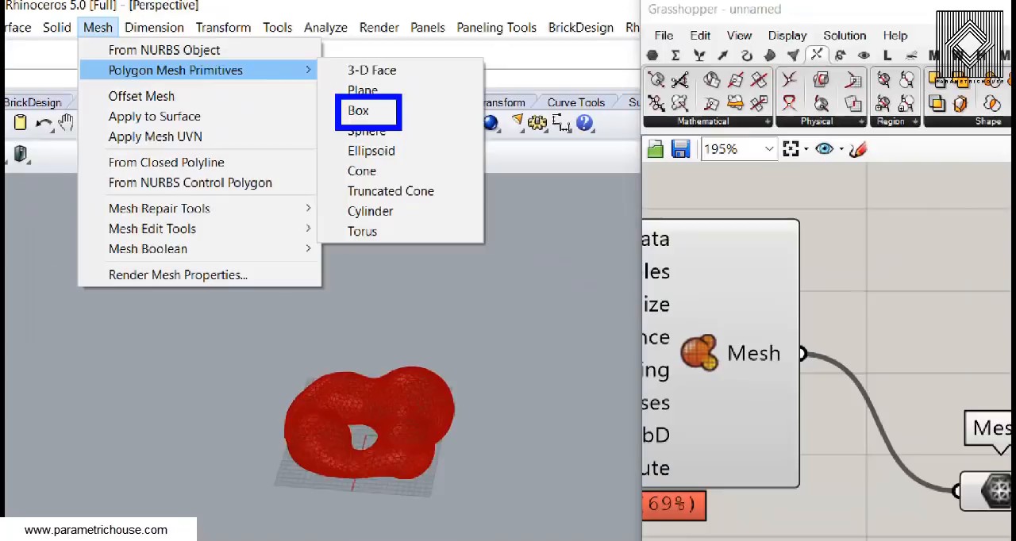
pyautogui.click(370, 97)
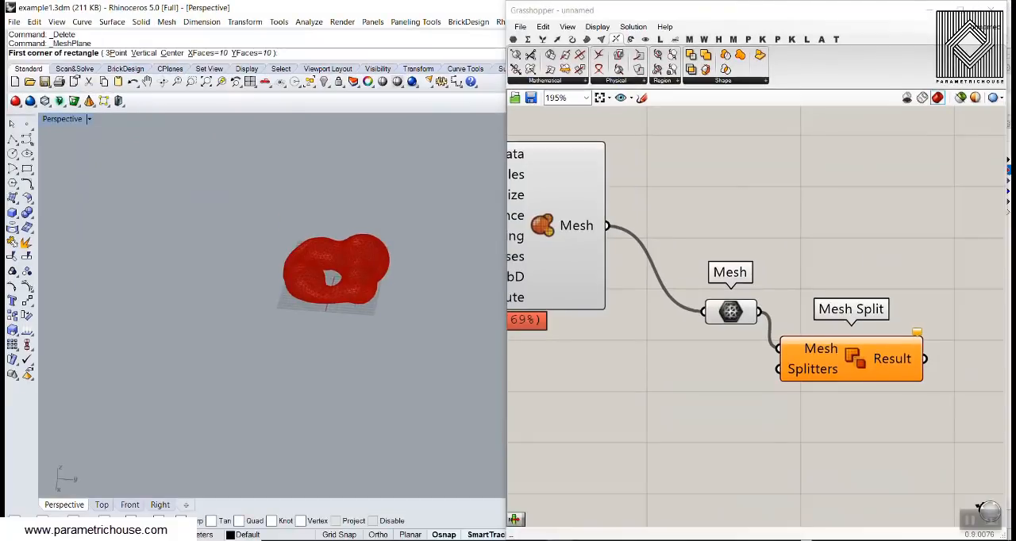
# - Create a mesh box with 10 faces in each direction, its base enclosing the metaball footprint and its body extending downward
pyautogui.click(166, 22)
pyautogui.moveTo(230, 45)
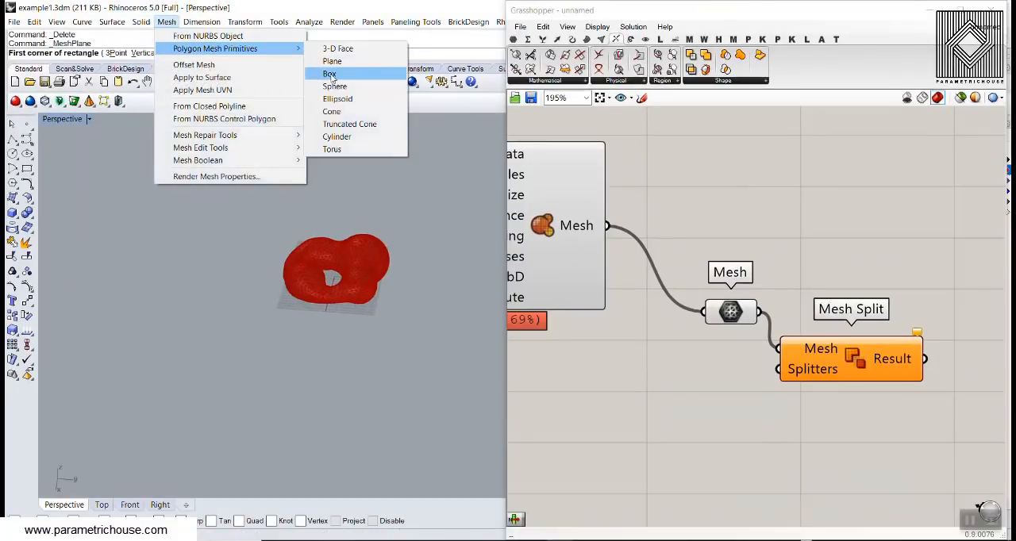
pyautogui.click(317, 72)
pyautogui.click(275, 193)
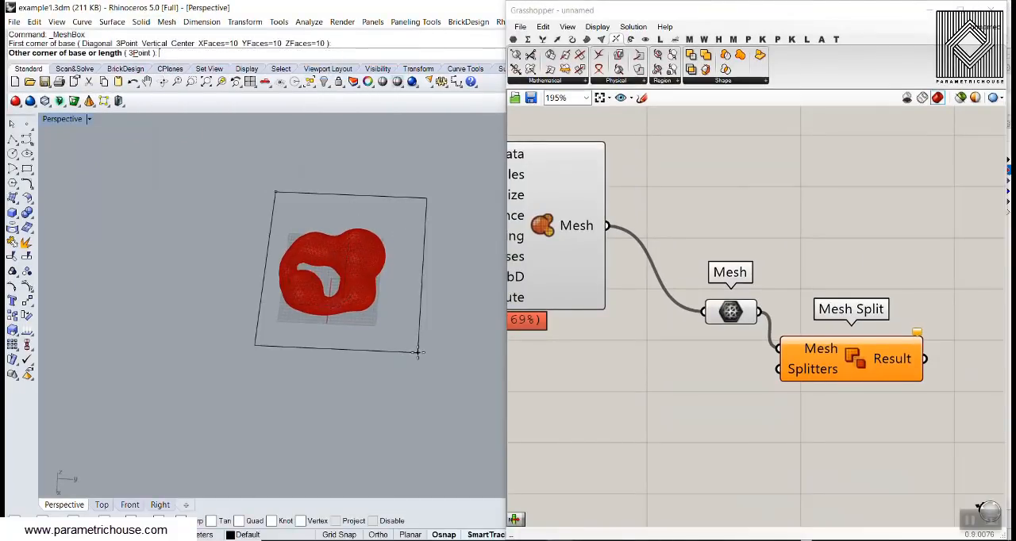
pyautogui.click(418, 353)
pyautogui.click(408, 381)
pyautogui.moveTo(408, 381); pyautogui.dragTo(357, 337, button='right')
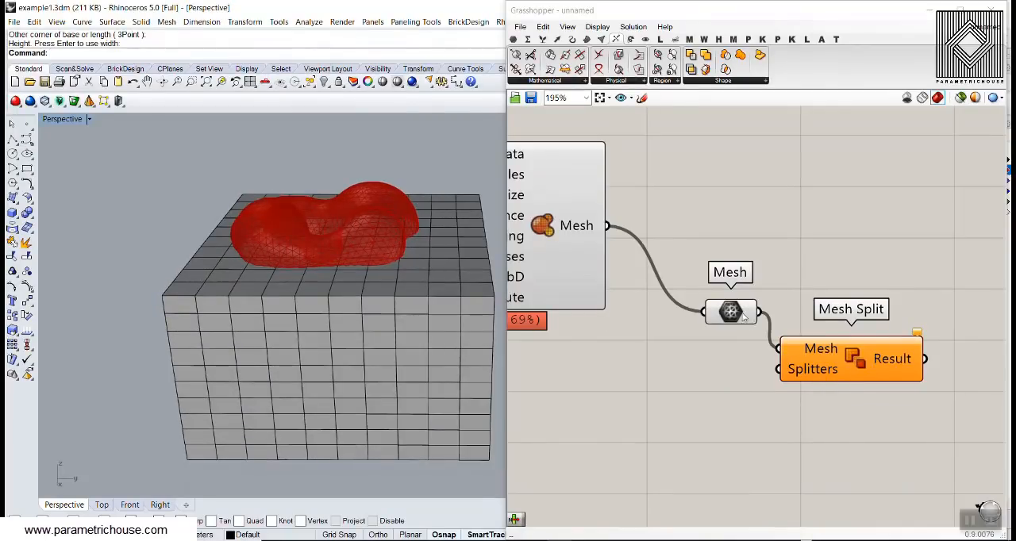
# - Duplicate the Mesh parameter, disconnect the copy from Refine, reference the mesh box in it and connect it to Mesh Split's Splitters
pyautogui.moveTo(743, 316); pyautogui.dragTo(711, 373)
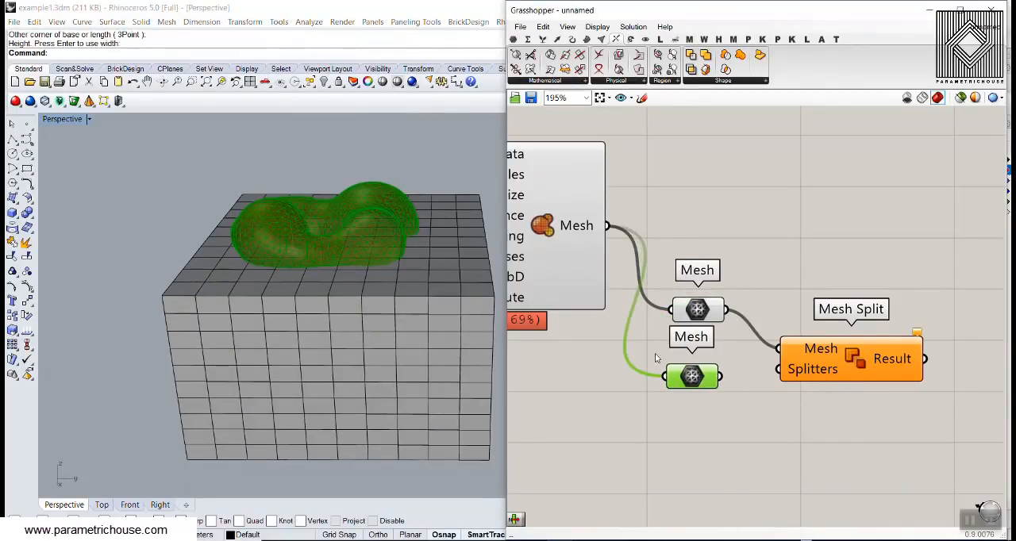
pyautogui.keyDown('ctrl'); pyautogui.moveTo(608, 226); pyautogui.dragTo(665, 376); pyautogui.keyUp('ctrl')
pyautogui.rightClick(691, 378)
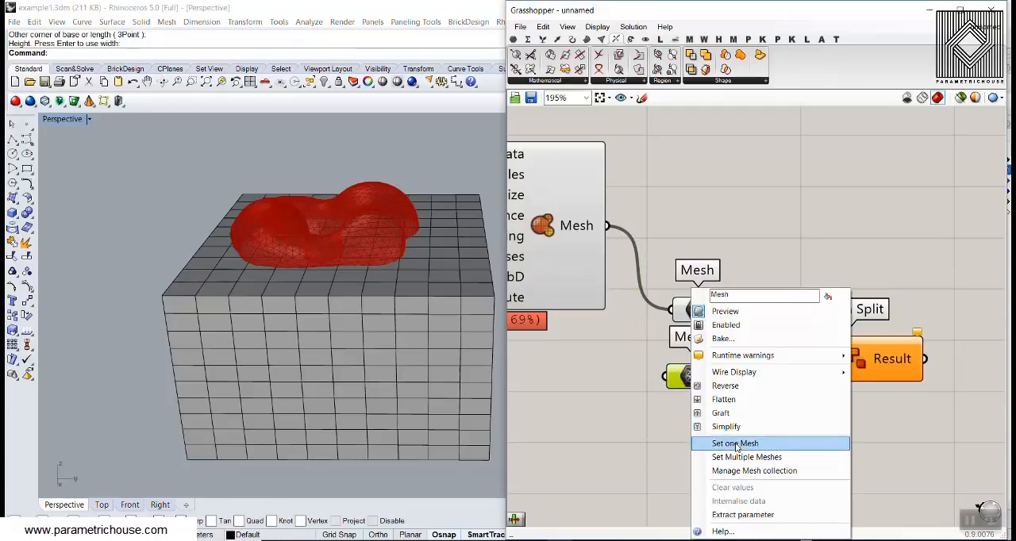
pyautogui.click(736, 444)
pyautogui.moveTo(750, 378); pyautogui.dragTo(782, 387)
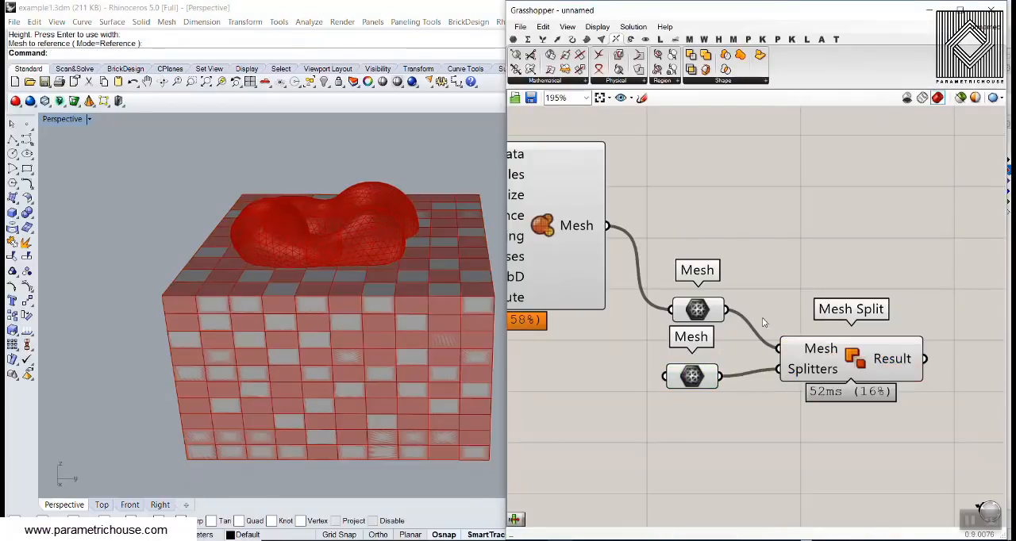
# - Bake the Mesh Split result with default attributes and move the baked upper piece away from the box
pyautogui.scroll(-3, 658, 230)
pyautogui.moveTo(811, 310)
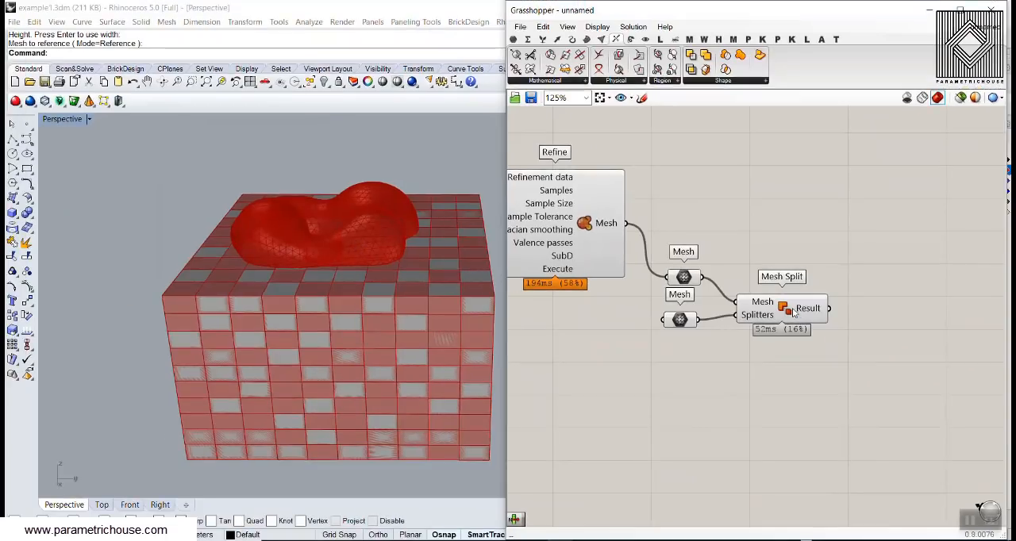
pyautogui.rightClick(816, 309)
pyautogui.click(834, 335)
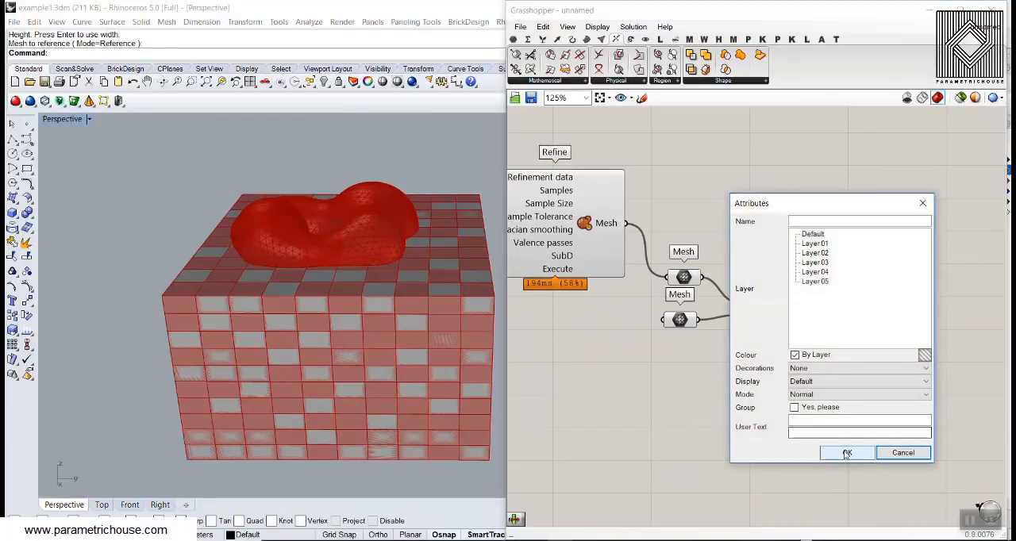
pyautogui.click(846, 453)
pyautogui.click(377, 242)
pyautogui.scroll(-3, 377, 242)
pyautogui.moveTo(382, 235); pyautogui.dragTo(251, 233)
# - Delete the mesh box from the Rhino model and move the other baked piece out beside the metaball
pyautogui.click(414, 322)
pyautogui.press('Delete')
pyautogui.scroll(3, 360, 282)
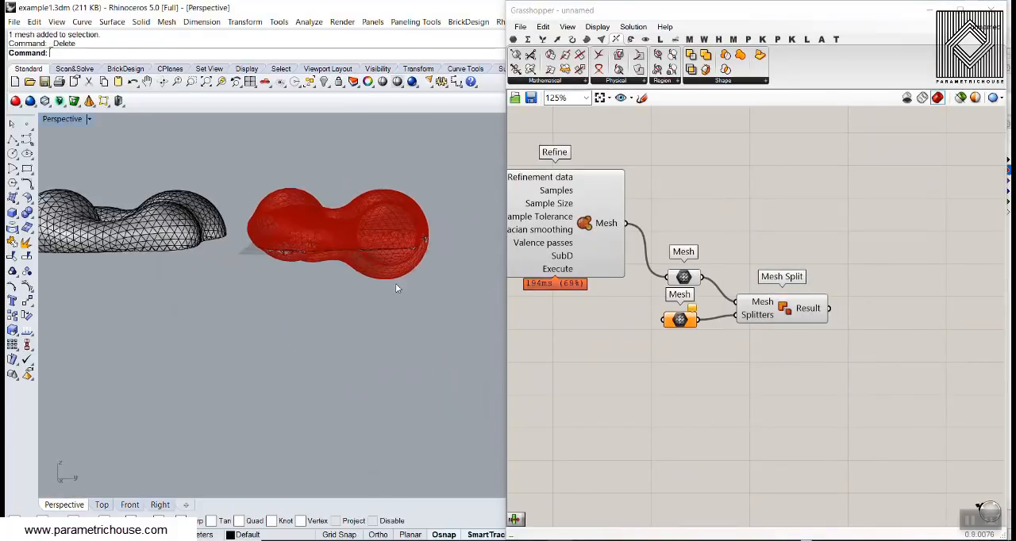
pyautogui.click(395, 283)
pyautogui.scroll(-5, 409, 281)
pyautogui.moveTo(429, 274); pyautogui.dragTo(238, 287)
pyautogui.scroll(5, 243, 287)
pyautogui.moveTo(357, 262); pyautogui.dragTo(265, 320, button='right')
pyautogui.scroll(-6, 265, 320)
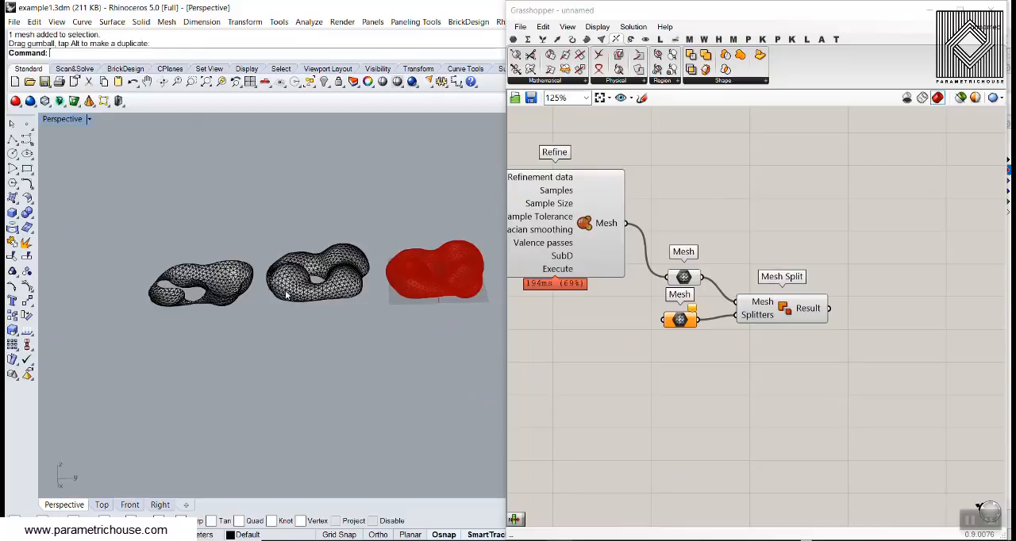
# - Delete both baked pieces and undo the recent Rhino operations back to before the mesh box was deleted
pyautogui.scroll(-2, 287, 297)
pyautogui.moveTo(290, 296); pyautogui.dragTo(218, 313)
pyautogui.press('Delete')
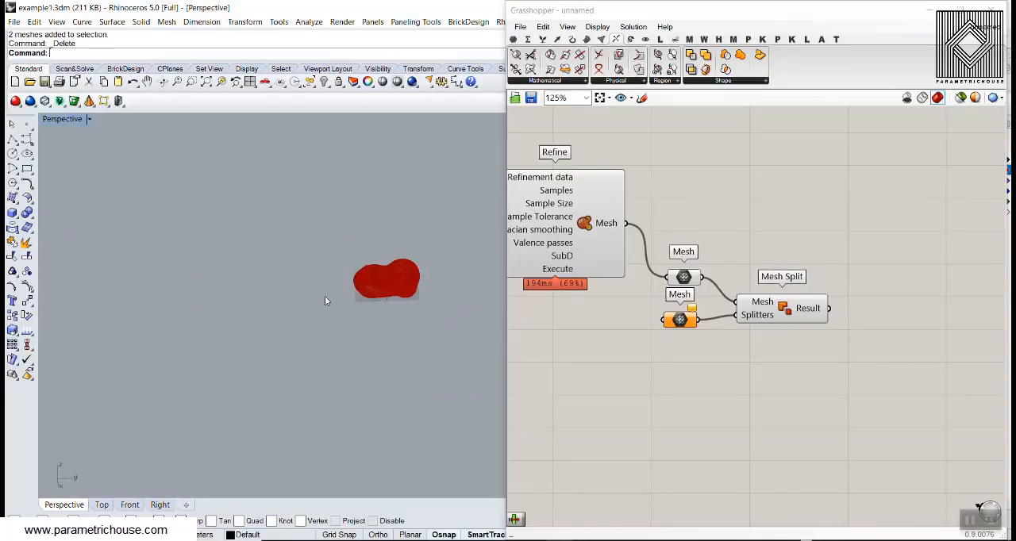
pyautogui.scroll(4, 388, 297)
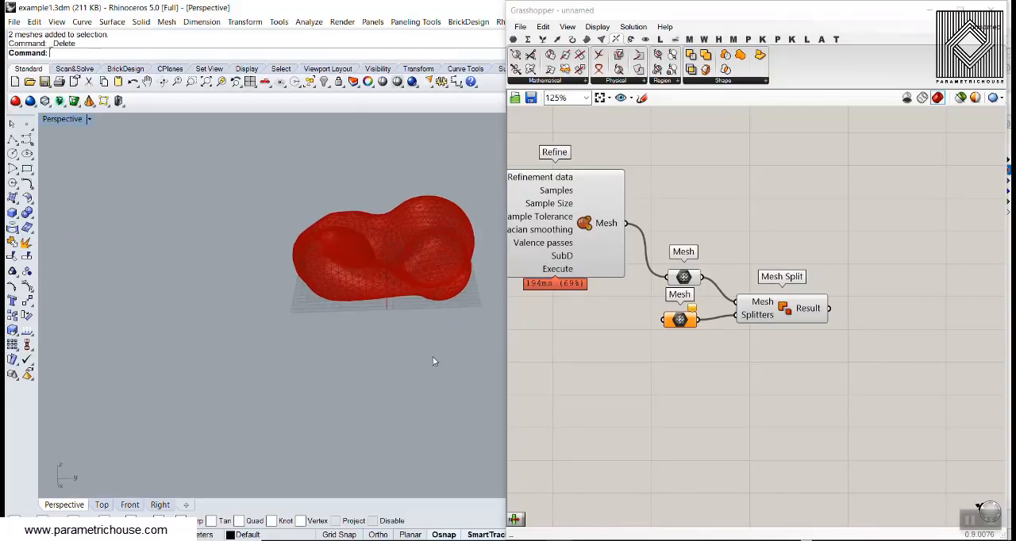
pyautogui.hotkey('ctrl', 'z')
# - Delete the baked upper piece standing beside the mesh box
pyautogui.click(242, 186)
pyautogui.click(207, 245)
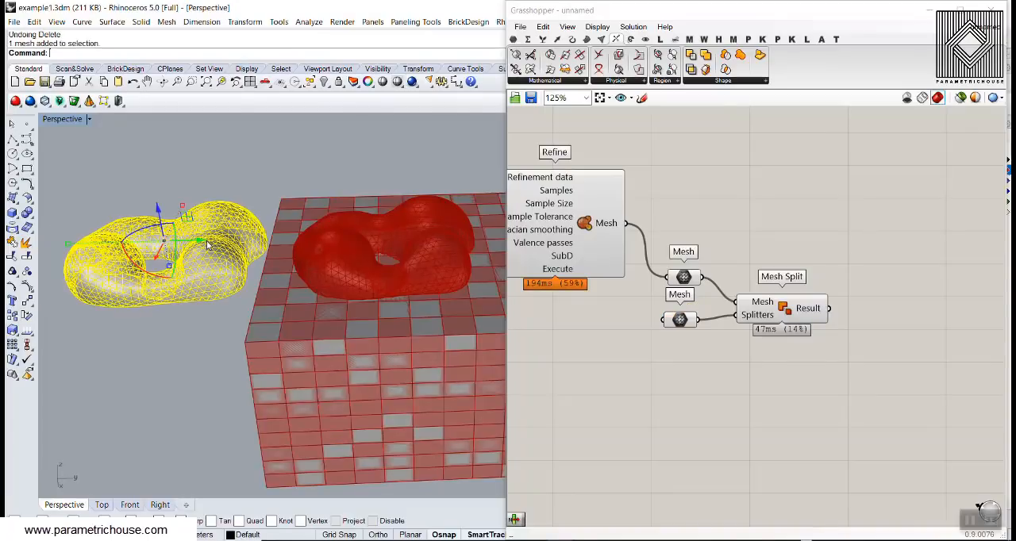
pyautogui.press('Delete')
# - Internalise the box data in the splitter Mesh parameter and delete the mesh box from the Rhino model
pyautogui.rightClick(680, 319)
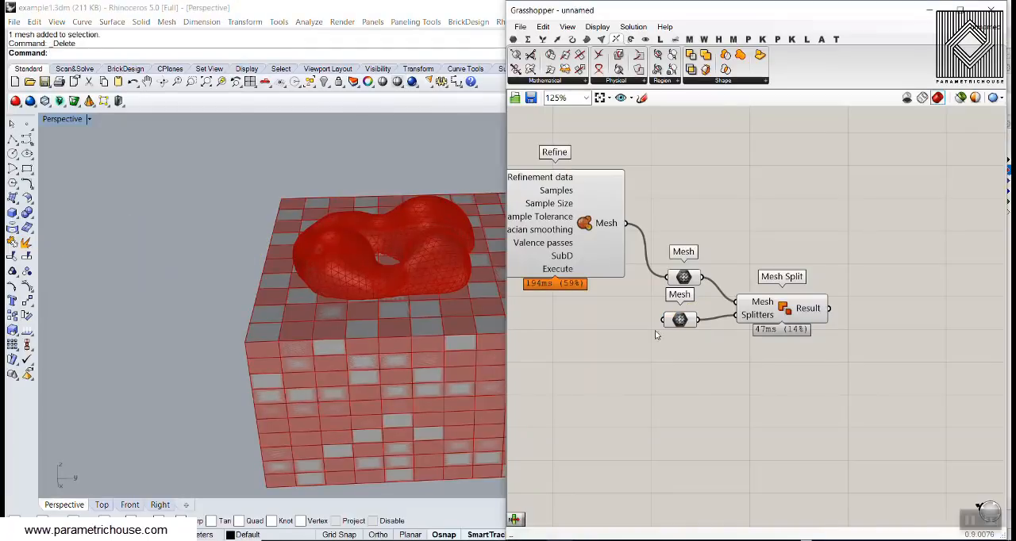
pyautogui.click(724, 501)
pyautogui.click(402, 358)
pyautogui.press('Delete')
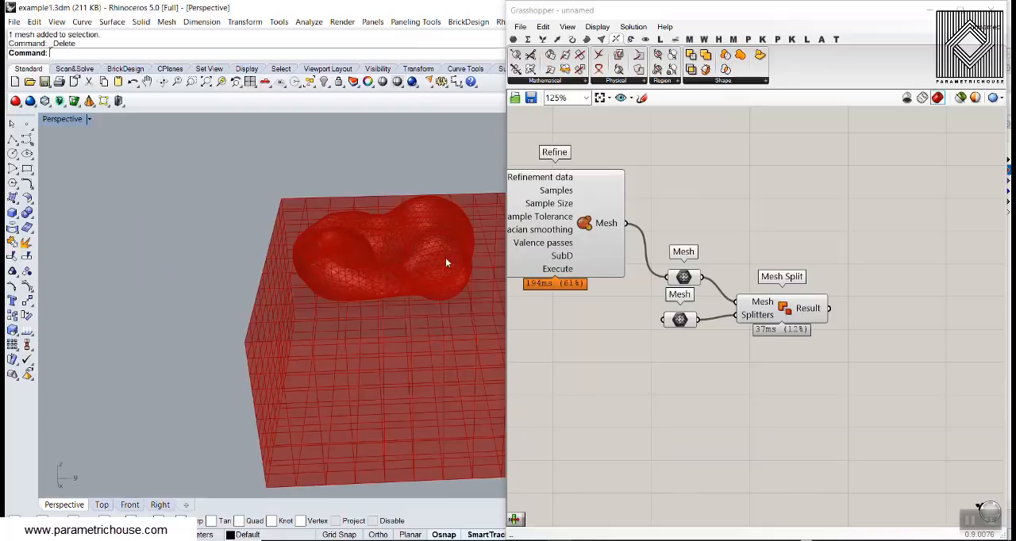
# - Delete the remaining baked mesh and the two curves from the Rhino model
pyautogui.moveTo(332, 326); pyautogui.dragTo(330, 323)
pyautogui.press('Delete')
pyautogui.moveTo(702, 327); pyautogui.dragTo(737, 317, button='right')
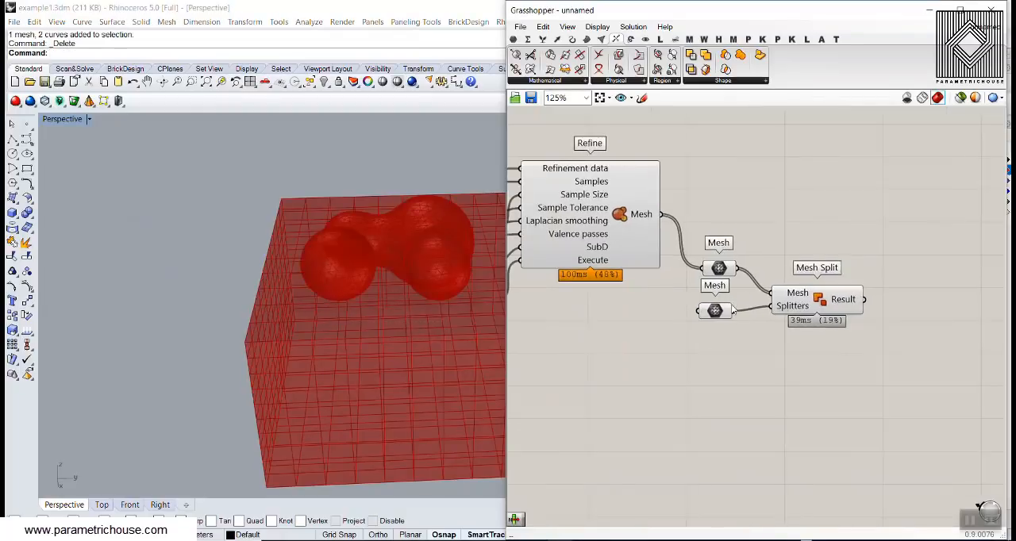
# - Turn off the preview of Refine, both Mesh parameters and Mesh Split
pyautogui.scroll(-2, 738, 318)
pyautogui.moveTo(824, 354); pyautogui.dragTo(632, 207)
pyautogui.rightClick(733, 180)
pyautogui.click(765, 204)
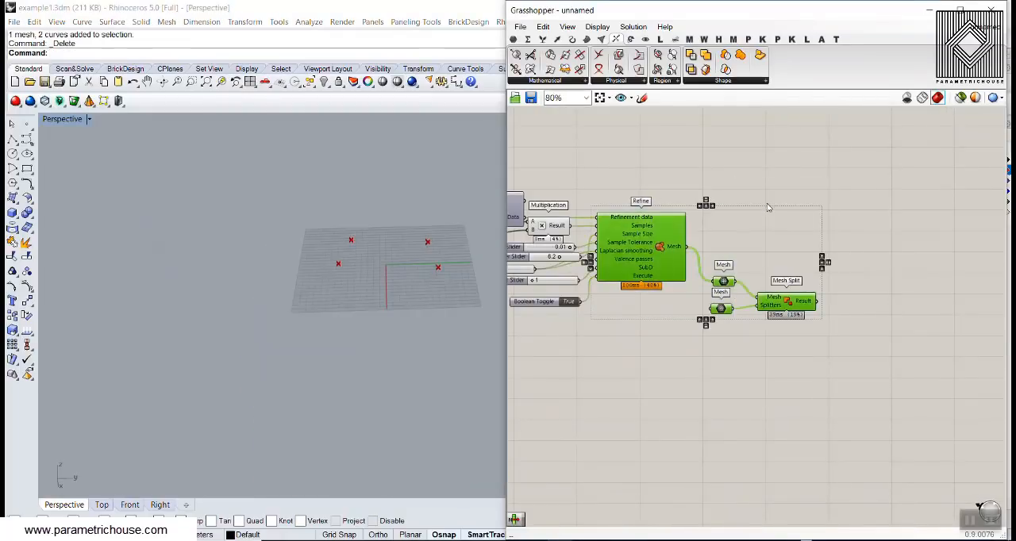
pyautogui.click(768, 205)
pyautogui.moveTo(835, 255); pyautogui.dragTo(749, 223, button='right')
# - Add a List Item component after Mesh Split and connect the Result output to its List input
pyautogui.scroll(4, 771, 263)
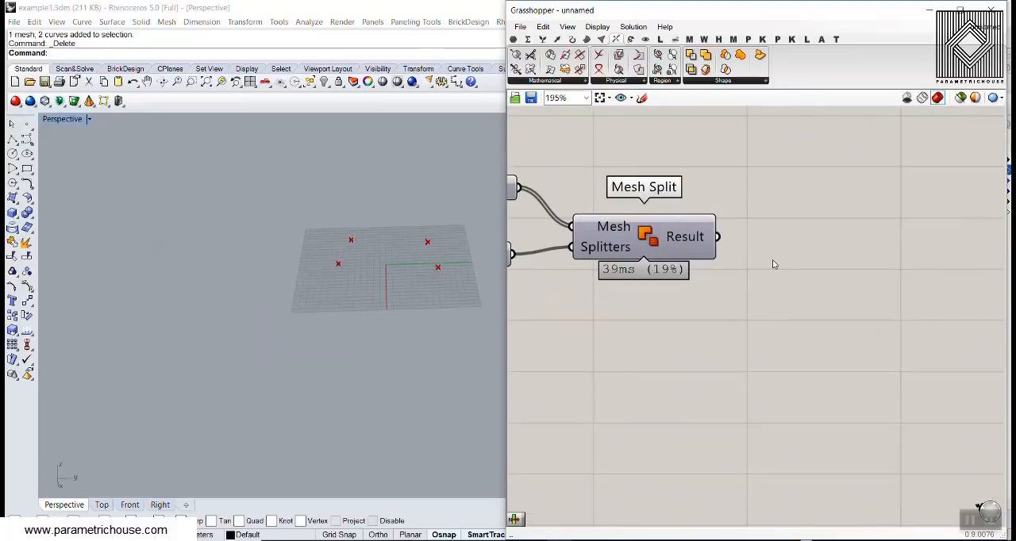
pyautogui.click(545, 41)
pyautogui.moveTo(766, 289); pyautogui.dragTo(766, 289)
pyautogui.moveTo(675, 253); pyautogui.dragTo(715, 273)
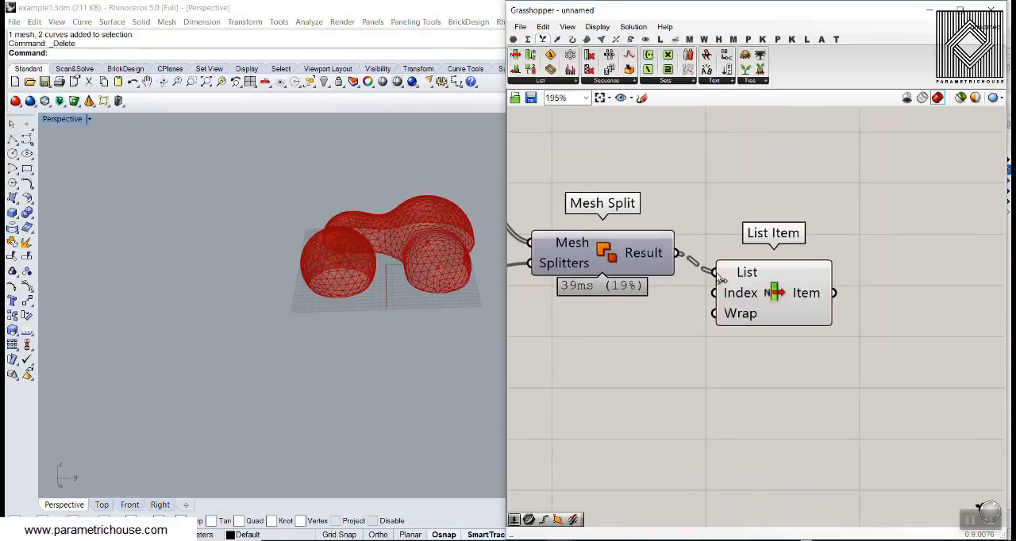
pyautogui.click(769, 293)
pyautogui.moveTo(426, 288); pyautogui.dragTo(414, 211, button='right')
pyautogui.click(725, 222)
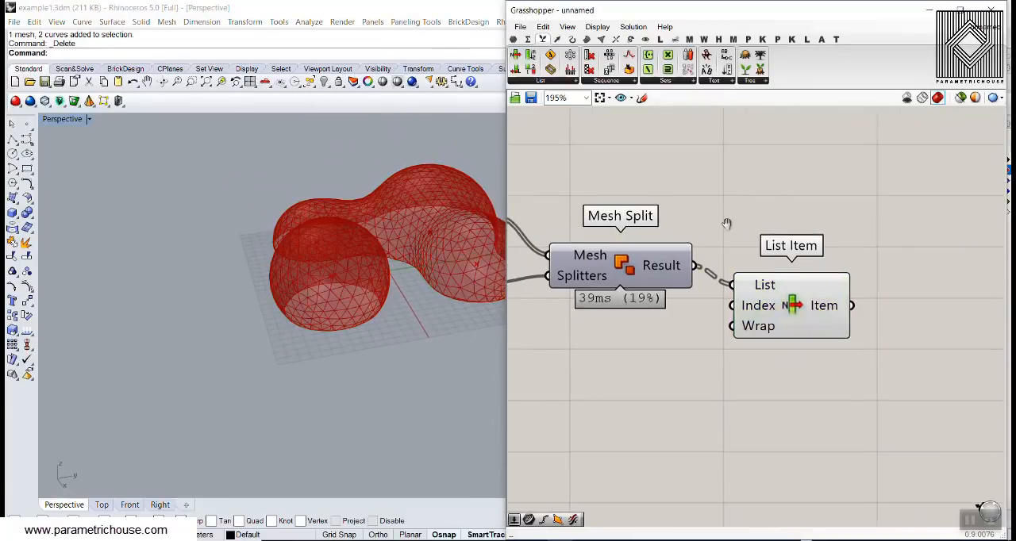
pyautogui.scroll(-1, 752, 245)
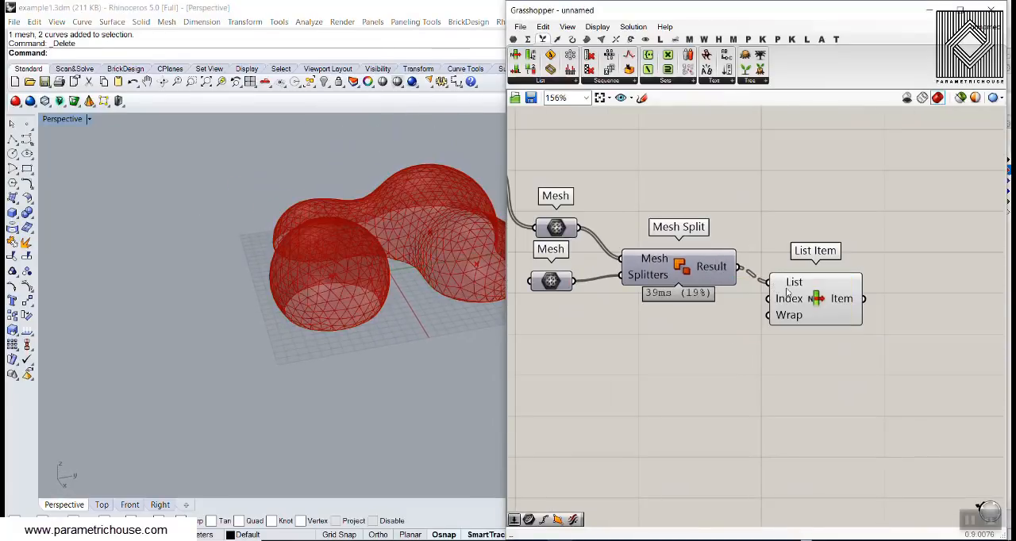
pyautogui.moveTo(801, 284); pyautogui.dragTo(815, 292)
# - Check the data in both Mesh parameters and undo the latest deletions in Rhino to restore the curves
pyautogui.moveTo(562, 282)
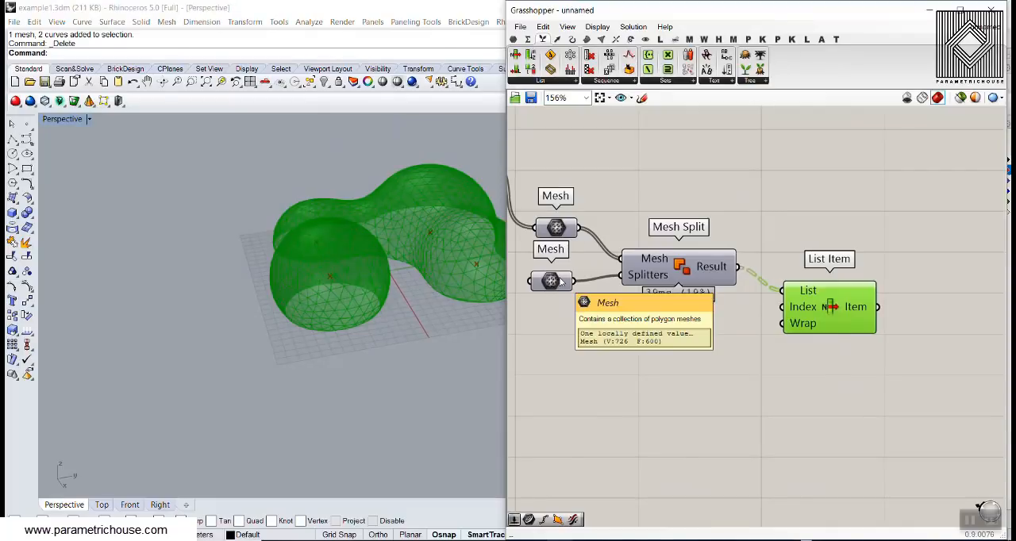
pyautogui.moveTo(555, 229)
pyautogui.moveTo(591, 227); pyautogui.dragTo(708, 249, button='right')
pyautogui.scroll(-1, 748, 286)
pyautogui.click(711, 219)
pyautogui.moveTo(318, 250); pyautogui.dragTo(313, 303, button='right')
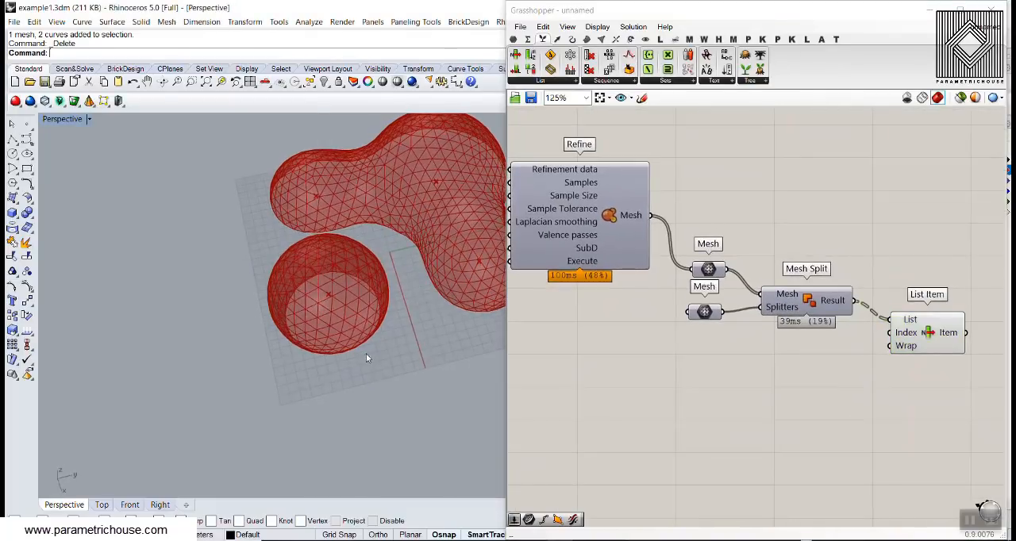
pyautogui.hotkey('ctrl', 'z')
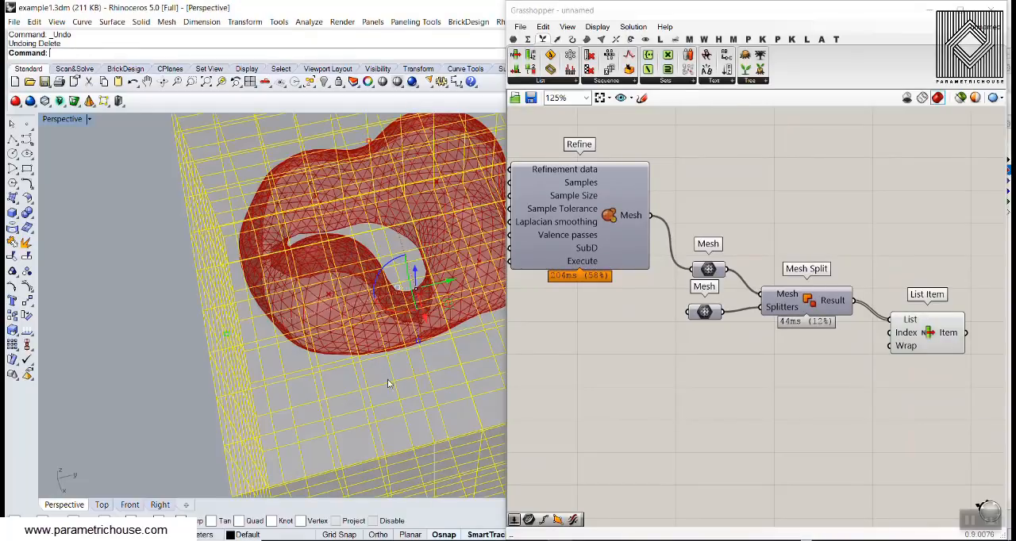
# - Delete the restored mesh box from the Rhino model
pyautogui.moveTo(388, 384); pyautogui.dragTo(382, 357, button='right')
pyautogui.click(169, 288)
pyautogui.scroll(-4, 168, 288)
pyautogui.moveTo(185, 259); pyautogui.dragTo(183, 269, button='right')
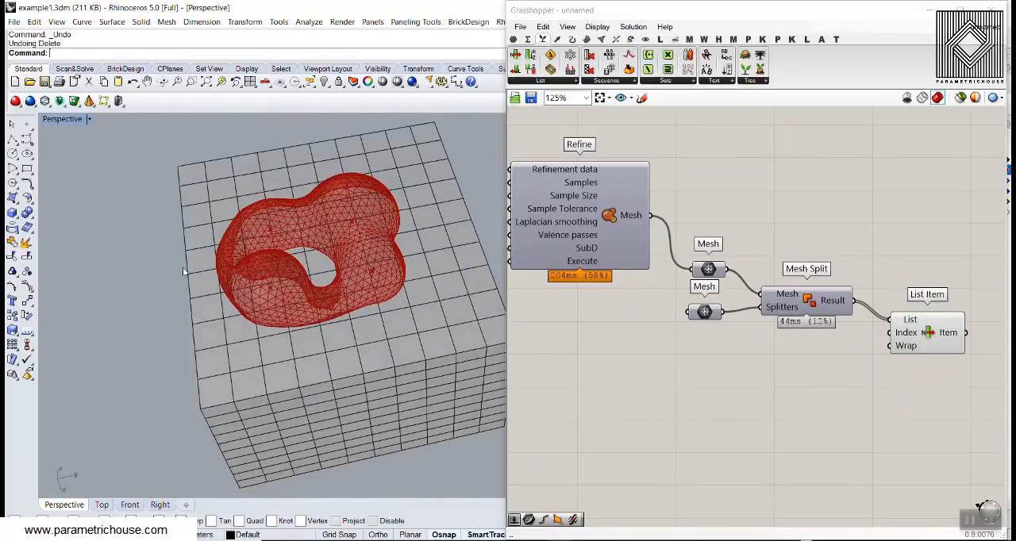
pyautogui.scroll(-3, 183, 269)
pyautogui.moveTo(326, 319); pyautogui.dragTo(324, 289, button='right')
pyautogui.click(346, 325)
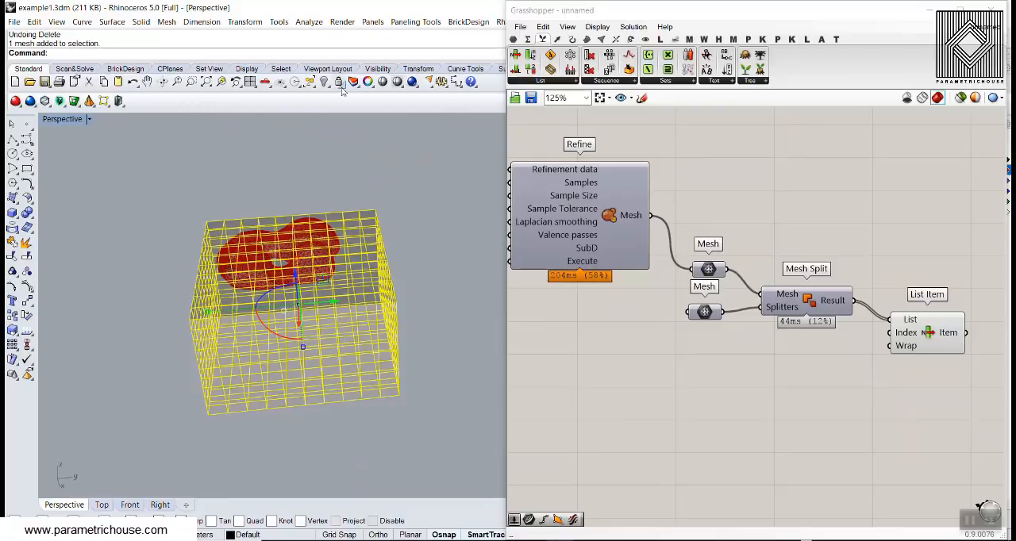
pyautogui.press('Delete')
# - Delete the leftover baked mesh overlapping the metaball preview
pyautogui.moveTo(325, 266); pyautogui.dragTo(313, 282, button='right')
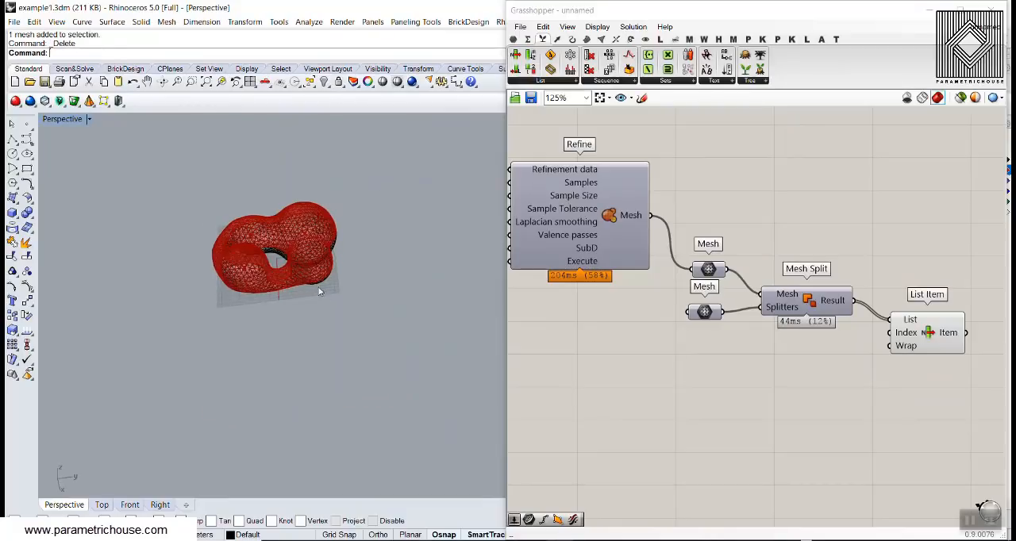
pyautogui.click(311, 282)
pyautogui.press('Escape')
pyautogui.scroll(8, 270, 294)
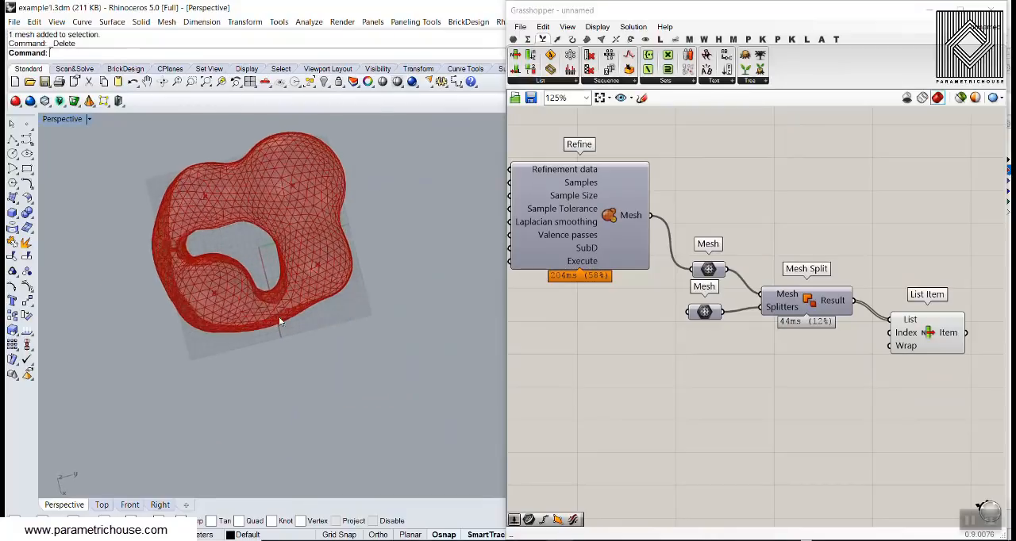
# - Examine the split metaball mesh up close from several angles, especially the cut edge around the central opening
pyautogui.click(272, 300)
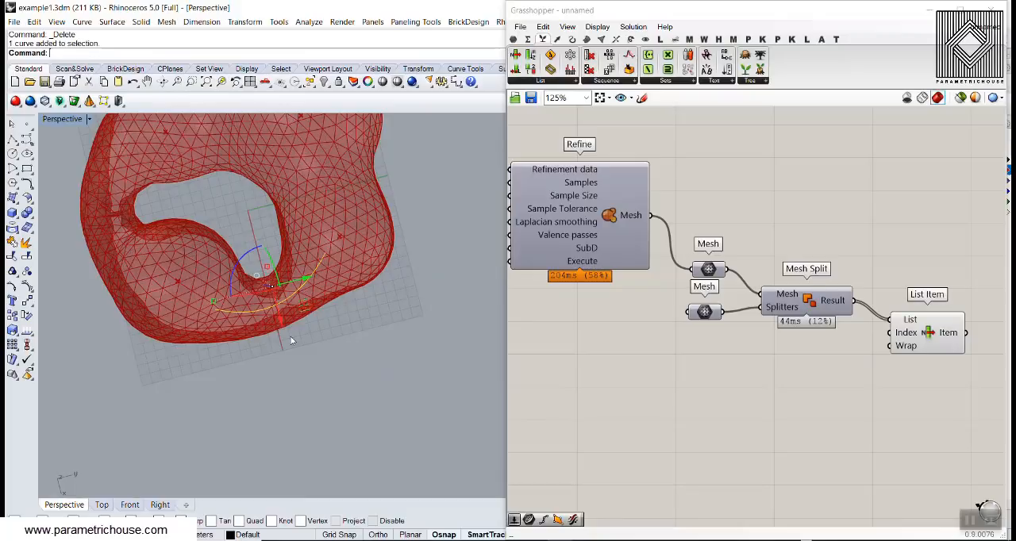
pyautogui.moveTo(290, 341); pyautogui.dragTo(235, 219, button='right')
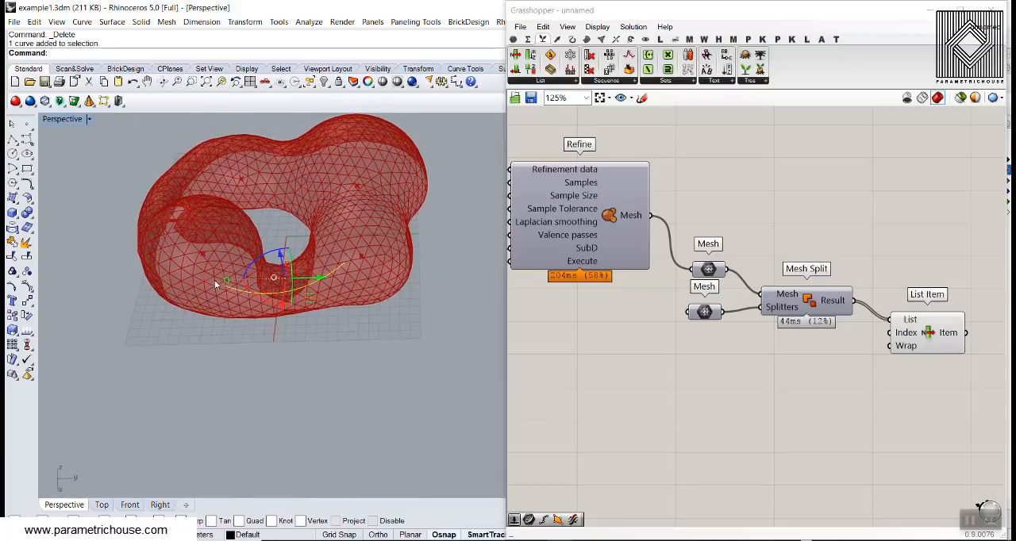
pyautogui.click(320, 326)
pyautogui.scroll(-3, 290, 273)
pyautogui.scroll(8, 199, 251)
pyautogui.moveTo(214, 278); pyautogui.dragTo(151, 303, button='right')
pyautogui.moveTo(714, 335); pyautogui.dragTo(626, 320, button='right')
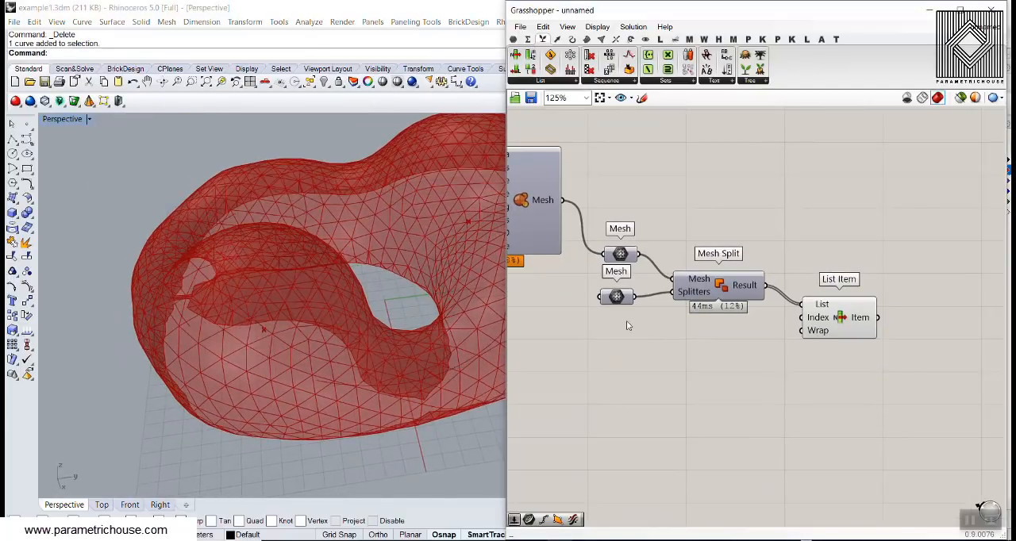
pyautogui.moveTo(356, 292); pyautogui.dragTo(291, 399, button='right')
pyautogui.scroll(8, 238, 396)
pyautogui.moveTo(227, 408); pyautogui.dragTo(343, 281, button='right')
pyautogui.scroll(-5, 277, 336)
pyautogui.scroll(4, 270, 323)
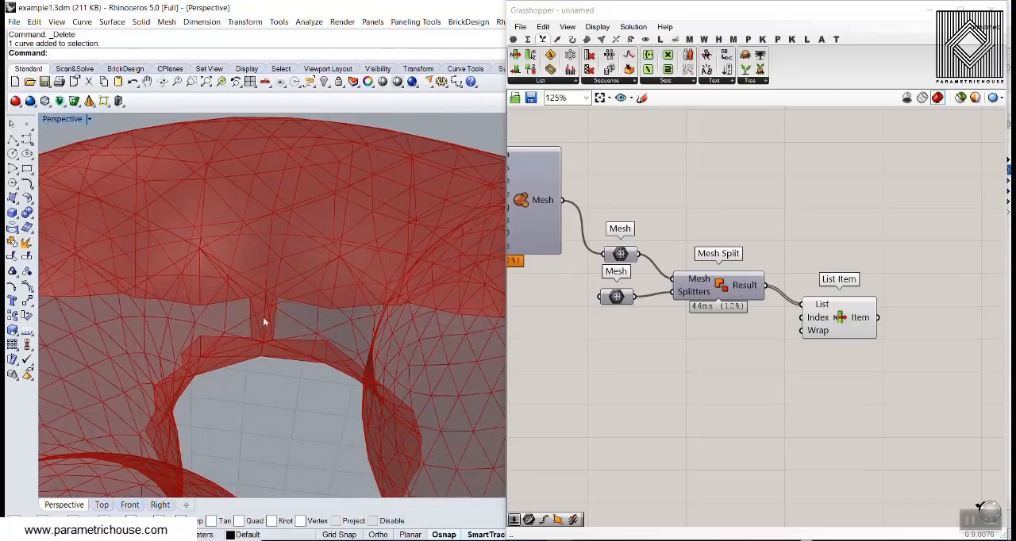
# - Bake the splitter Mesh parameter's box into Rhino and view it against the split metaball
pyautogui.rightClick(616, 304)
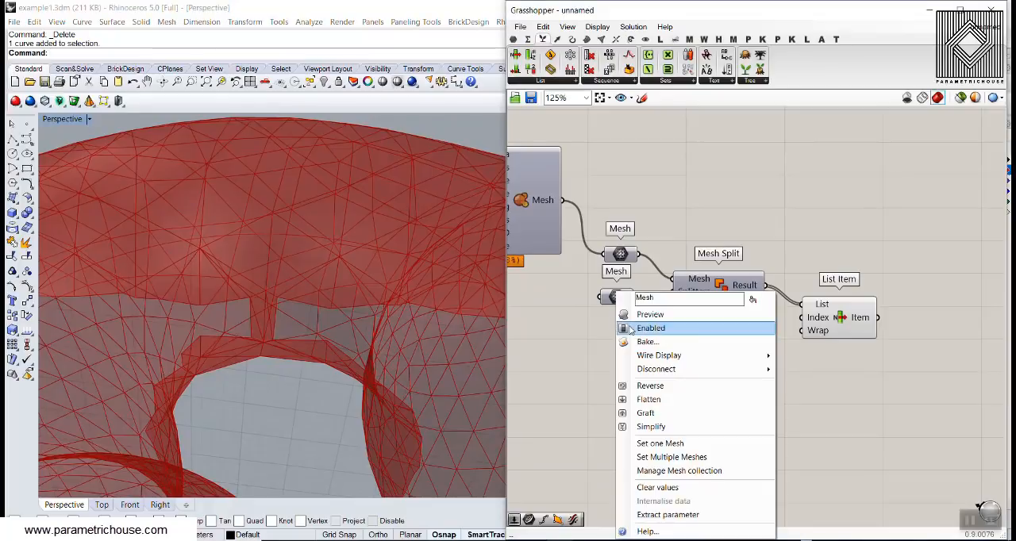
pyautogui.click(631, 342)
pyautogui.click(651, 461)
pyautogui.scroll(-6, 245, 335)
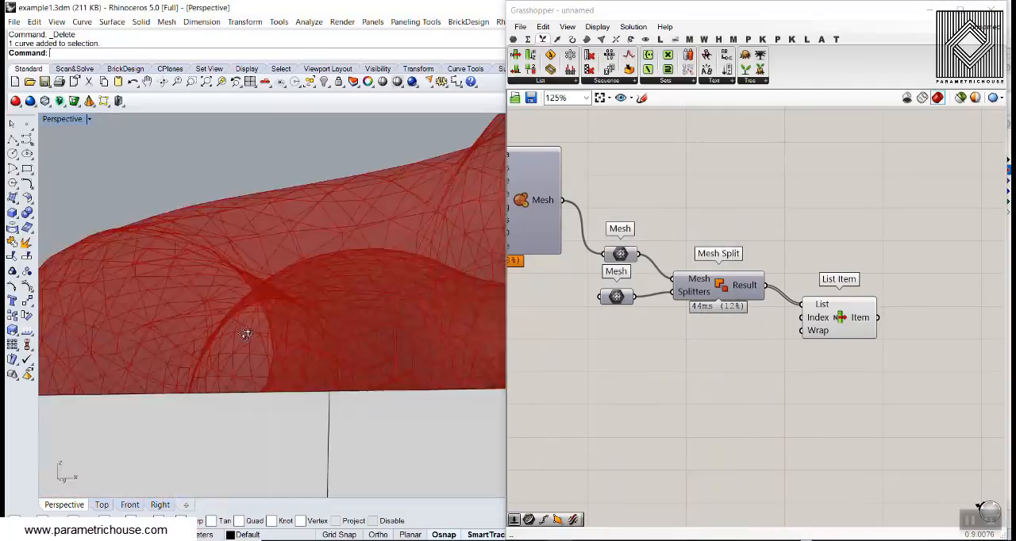
pyautogui.moveTo(227, 328); pyautogui.dragTo(313, 346, button='right')
pyautogui.scroll(4, 431, 367)
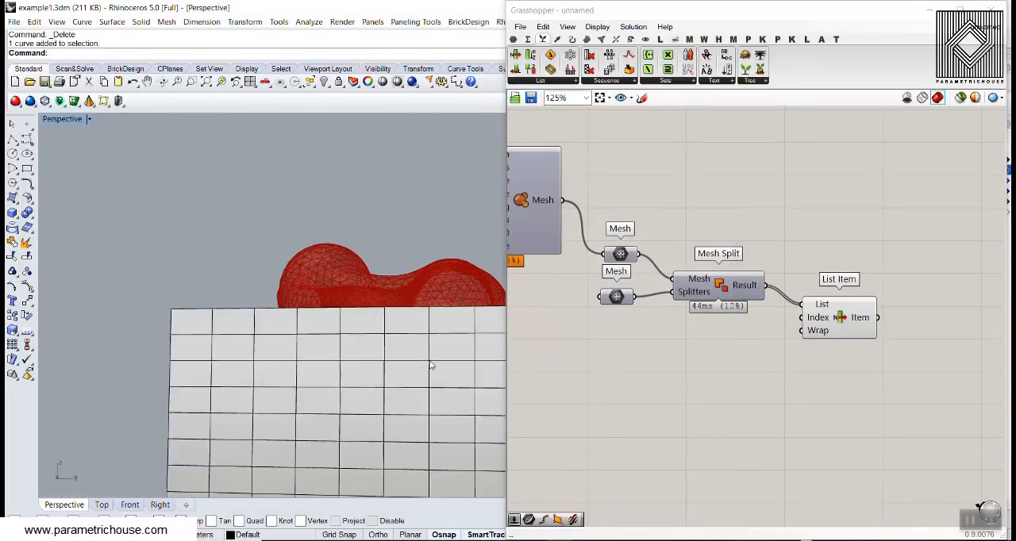
# - Reference the baked mesh box in the splitter Mesh parameter and hide the box in Rhino
pyautogui.click(431, 367)
pyautogui.scroll(-3, 374, 352)
pyautogui.moveTo(374, 352); pyautogui.dragTo(388, 371, button='right')
pyautogui.moveTo(391, 356); pyautogui.dragTo(394, 349)
pyautogui.click(357, 268)
pyautogui.moveTo(357, 268); pyautogui.dragTo(381, 327, button='right')
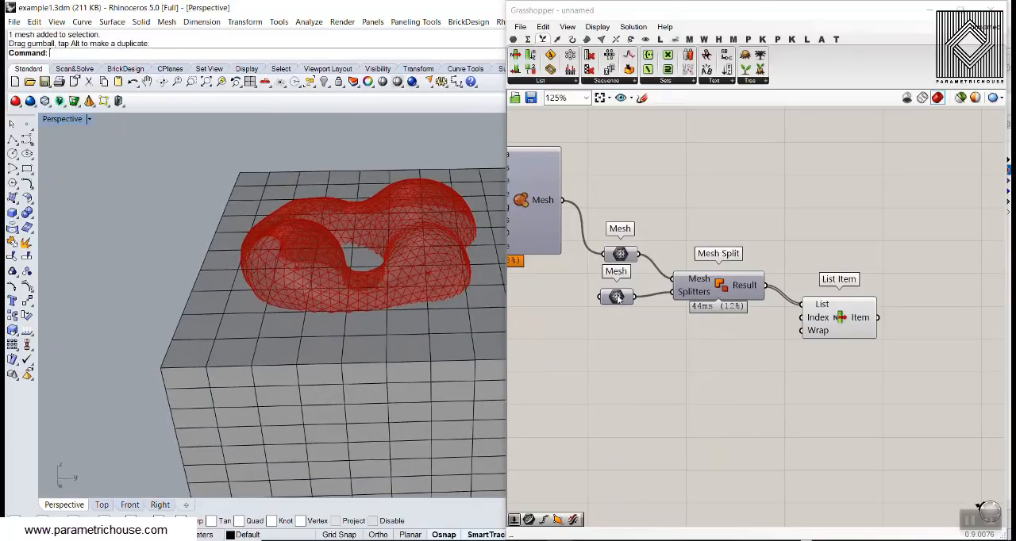
pyautogui.rightClick(618, 299)
pyautogui.click(658, 442)
pyautogui.click(404, 349)
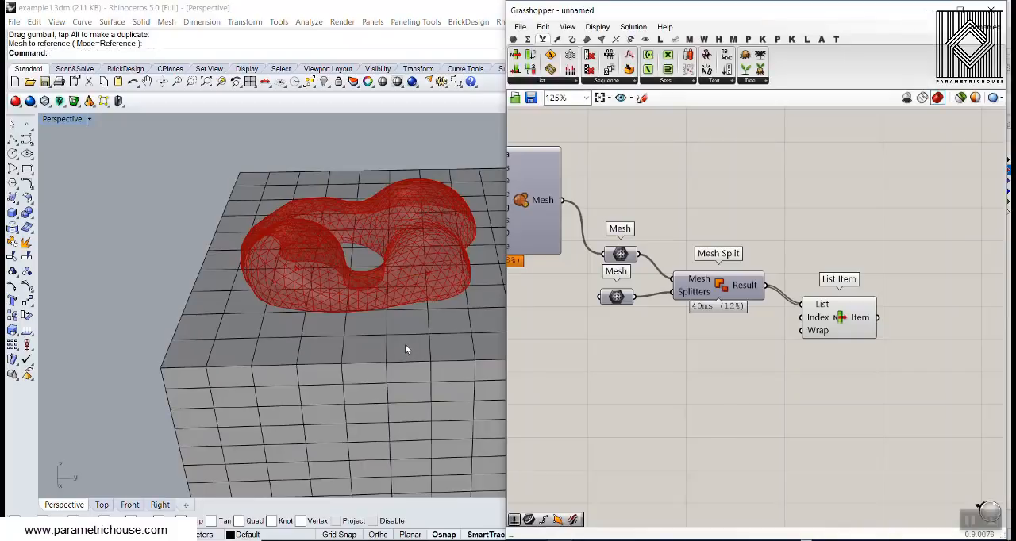
pyautogui.click(408, 347)
pyautogui.click(324, 82)
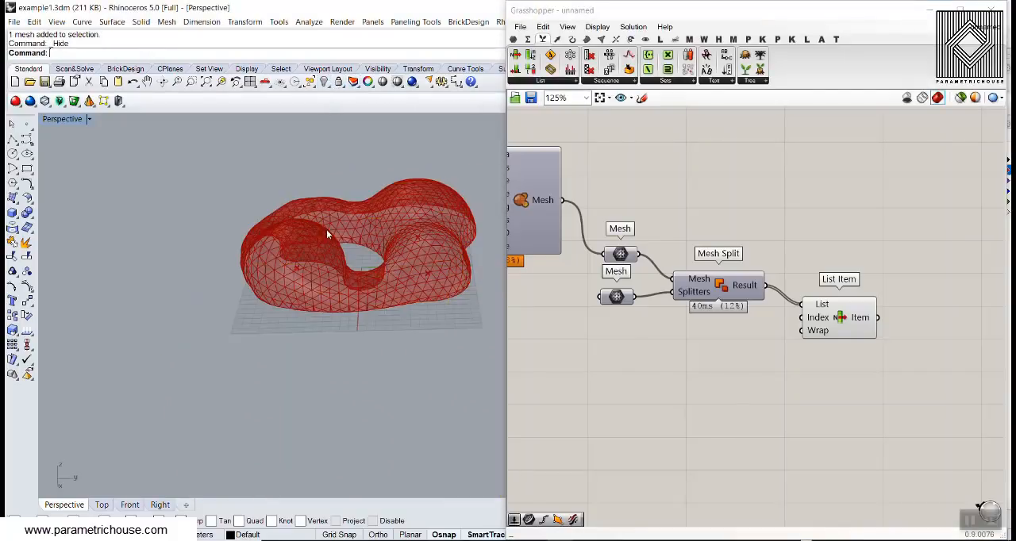
# - Examine the split metaball mesh's triangles up close along its lower cut edge and around the central opening
pyautogui.moveTo(328, 301); pyautogui.dragTo(268, 405, button='right')
pyautogui.scroll(7, 270, 149)
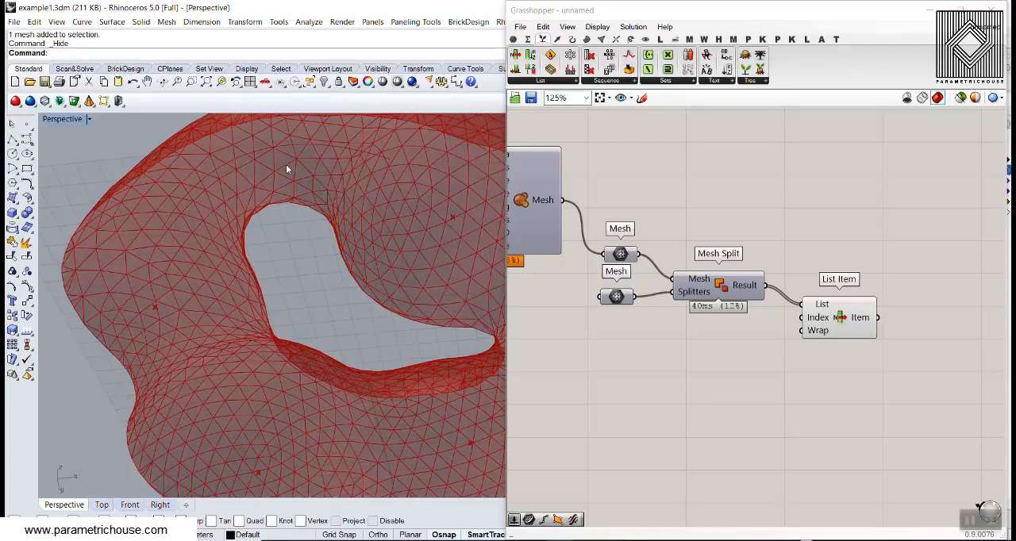
pyautogui.moveTo(286, 165); pyautogui.dragTo(270, 402, button='right')
pyautogui.moveTo(892, 317); pyautogui.dragTo(699, 294, button='right')
pyautogui.scroll(2, 698, 295)
pyautogui.moveTo(644, 297); pyautogui.dragTo(755, 280)
pyautogui.click(627, 333)
pyautogui.moveTo(296, 268); pyautogui.dragTo(312, 425, button='right')
pyautogui.scroll(5, 312, 427)
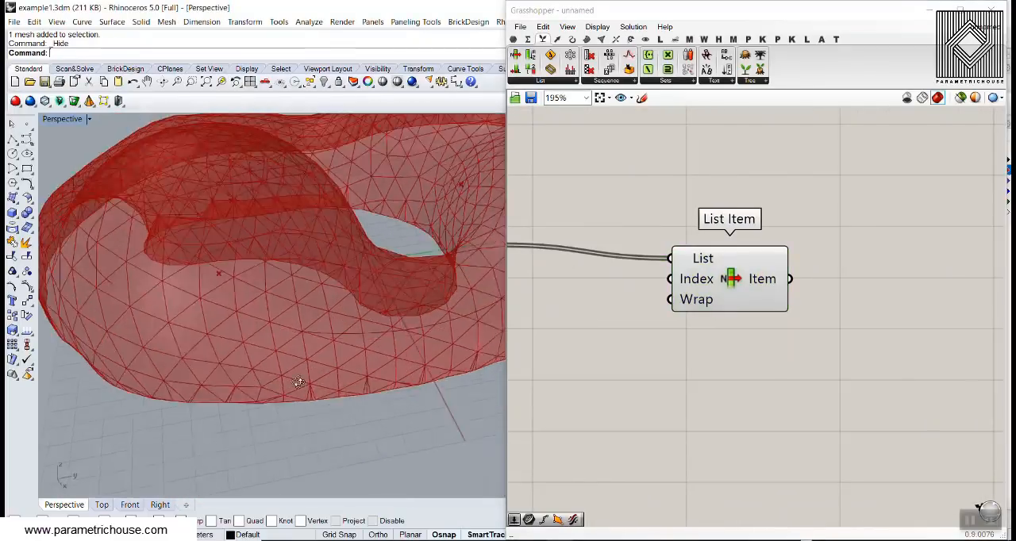
pyautogui.moveTo(297, 383); pyautogui.dragTo(327, 340, button='right')
pyautogui.scroll(6, 328, 341)
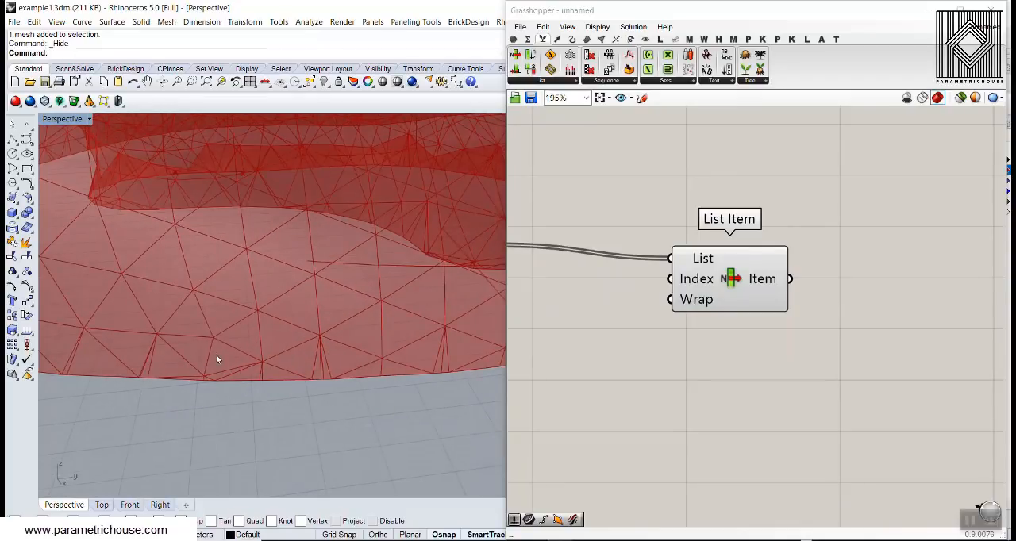
pyautogui.moveTo(216, 354); pyautogui.dragTo(388, 327, button='right')
pyautogui.scroll(-5, 389, 321)
pyautogui.scroll(6, 229, 414)
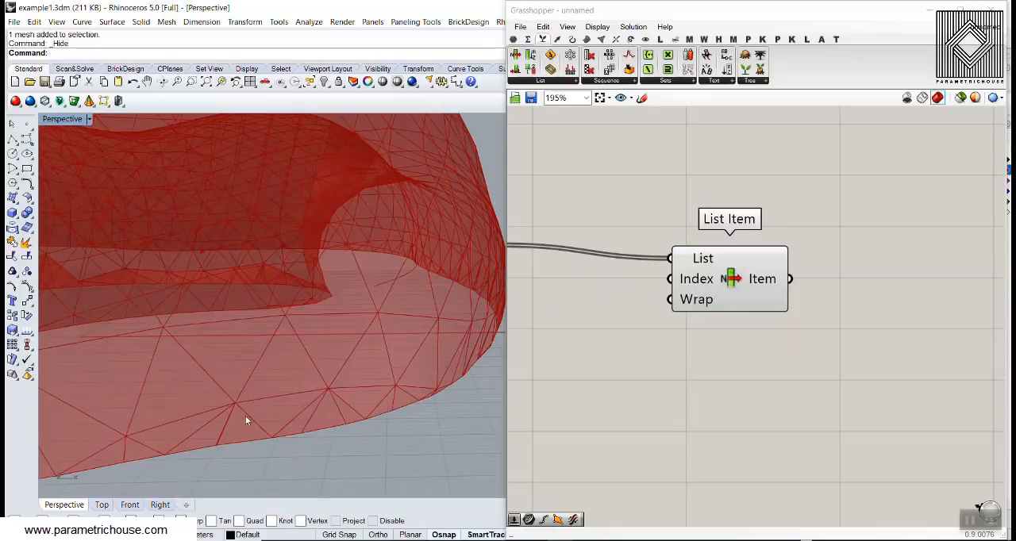
pyautogui.scroll(4, 219, 441)
pyautogui.scroll(-4, 219, 441)
pyautogui.scroll(4, 240, 387)
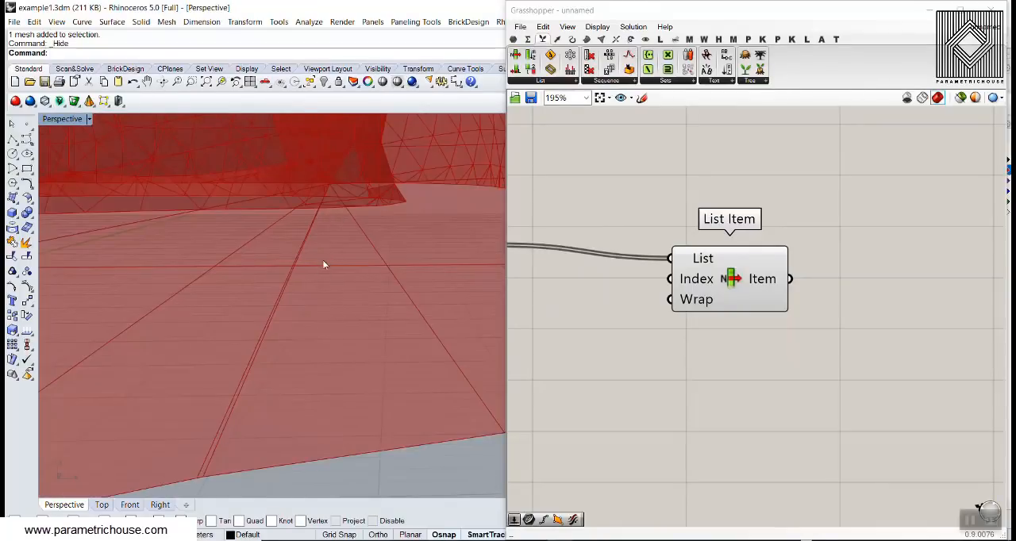
pyautogui.scroll(-8, 322, 265)
pyautogui.moveTo(318, 265); pyautogui.dragTo(204, 298, button='right')
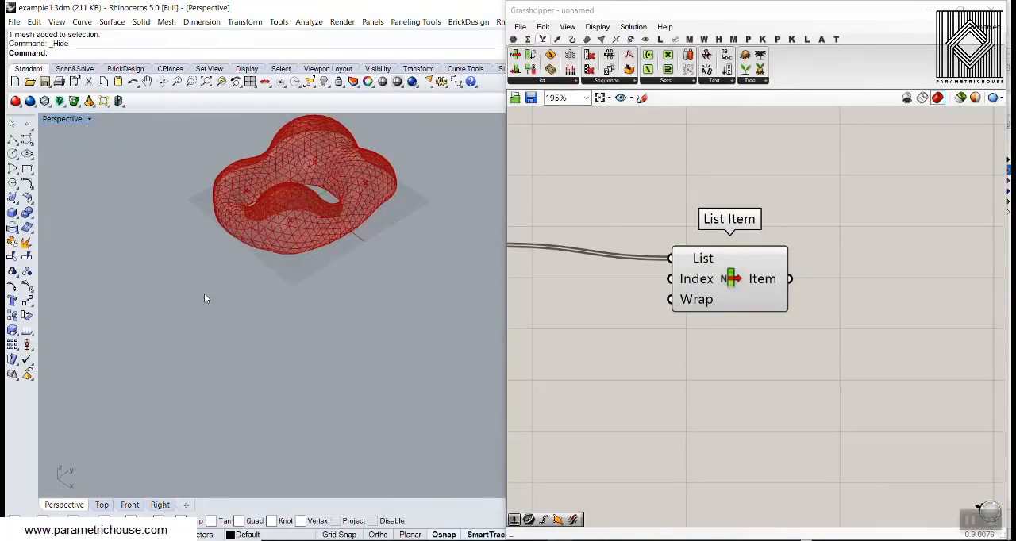
pyautogui.scroll(-5, 204, 299)
pyautogui.scroll(8, 251, 235)
pyautogui.keyDown('shift'); pyautogui.moveTo(251, 236); pyautogui.dragTo(228, 278, button='right'); pyautogui.keyUp('shift')
# - Add a Kangaroo MeshMachine remeshing component to the canvas after List Item
pyautogui.moveTo(857, 193); pyautogui.dragTo(655, 223, button='right')
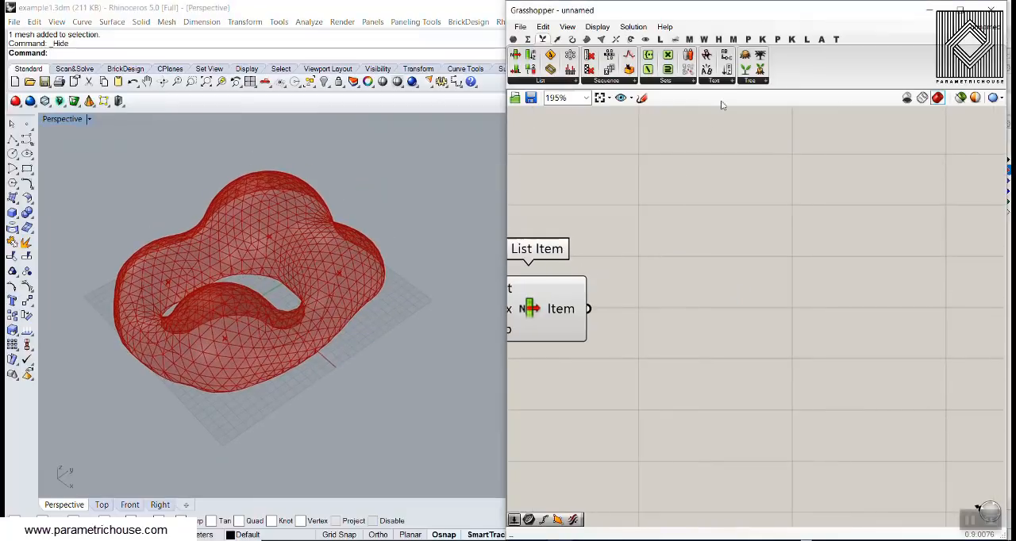
pyautogui.click(791, 39)
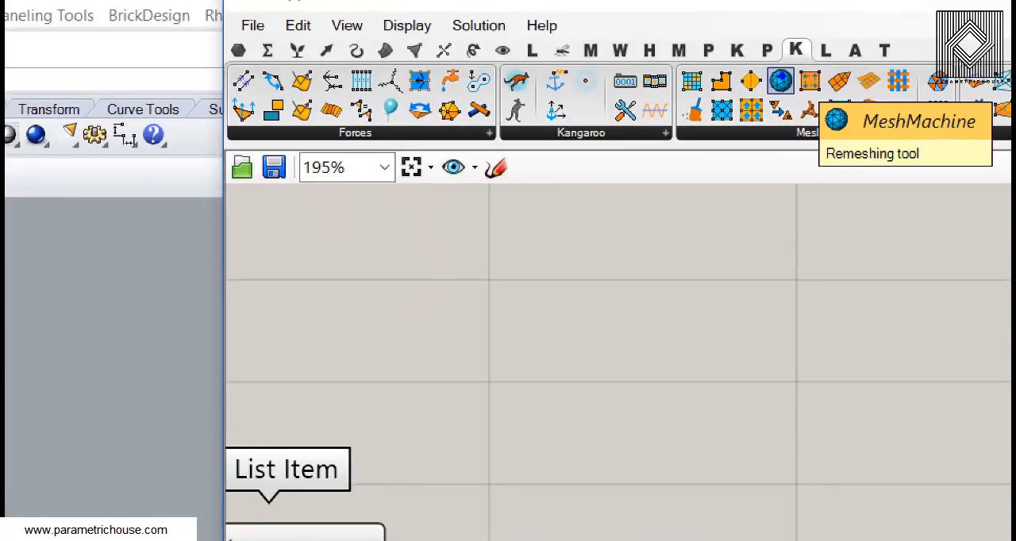
pyautogui.click(782, 79)
pyautogui.click(848, 299)
pyautogui.moveTo(850, 298); pyautogui.dragTo(776, 221, button='right')
pyautogui.scroll(-2, 776, 221)
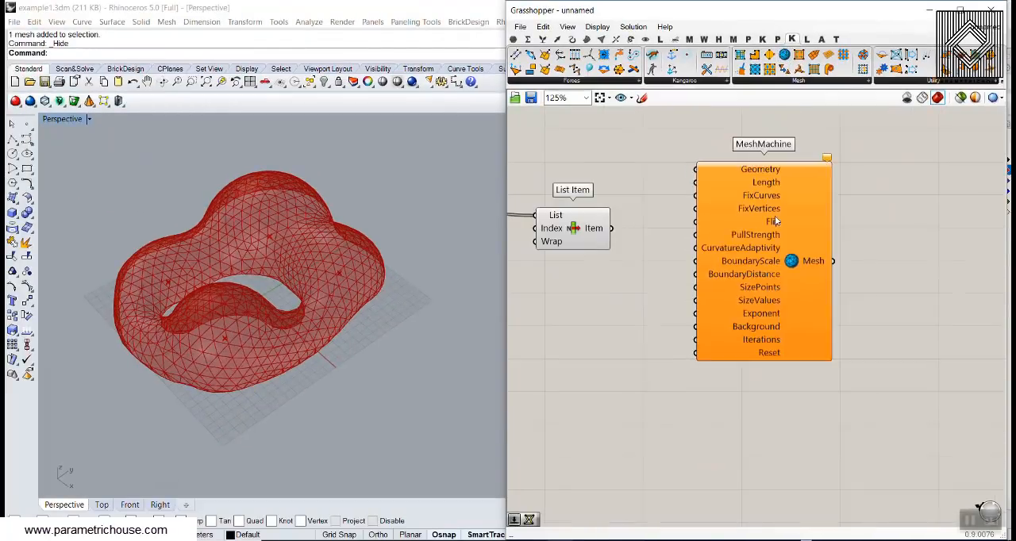
pyautogui.moveTo(776, 221); pyautogui.dragTo(779, 298)
# - Connect List Item's Item output to MeshMachine's Geometry input
pyautogui.scroll(3, 586, 241)
pyautogui.click(586, 240)
pyautogui.moveTo(640, 216); pyautogui.dragTo(800, 254)
pyautogui.moveTo(743, 231); pyautogui.dragTo(697, 217, button='right')
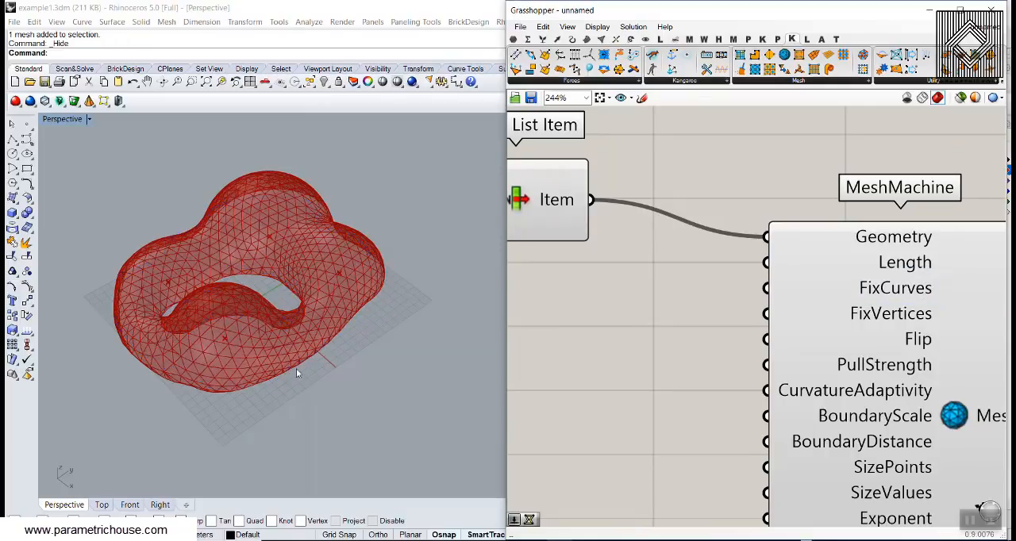
# - Add a Weaverbird's Naked boundary component below List Item and feed it with List Item's Item output
pyautogui.click(703, 39)
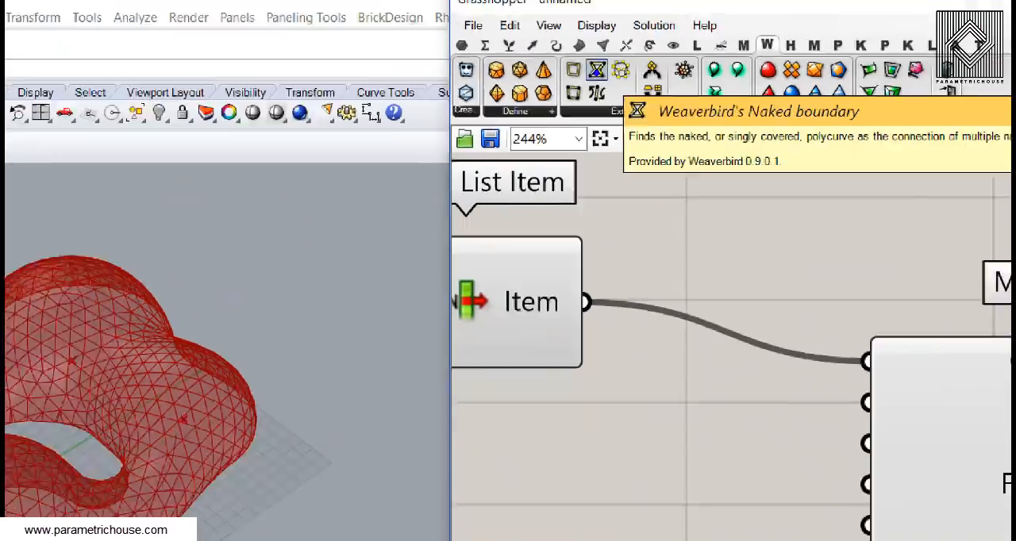
pyautogui.click(597, 69)
pyautogui.scroll(-4, 616, 315)
pyautogui.click(630, 348)
pyautogui.moveTo(750, 336); pyautogui.dragTo(907, 331)
pyautogui.scroll(3, 562, 262)
pyautogui.moveTo(645, 291); pyautogui.dragTo(568, 429)
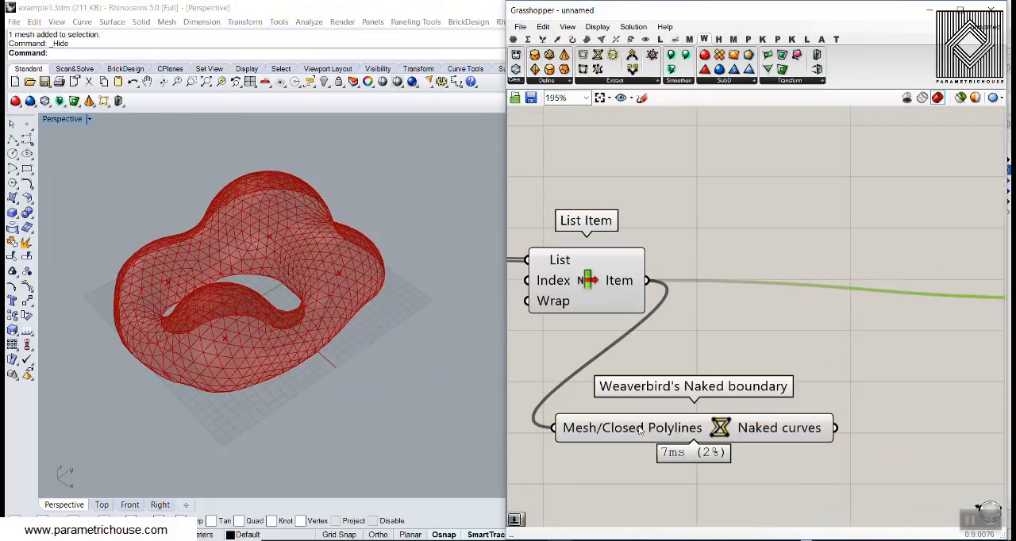
# - Turn off List Item's mesh preview and examine the naked boundary curves from several angles
pyautogui.click(639, 430)
pyautogui.moveTo(291, 377); pyautogui.dragTo(104, 208, button='right')
pyautogui.rightClick(595, 278)
pyautogui.click(606, 297)
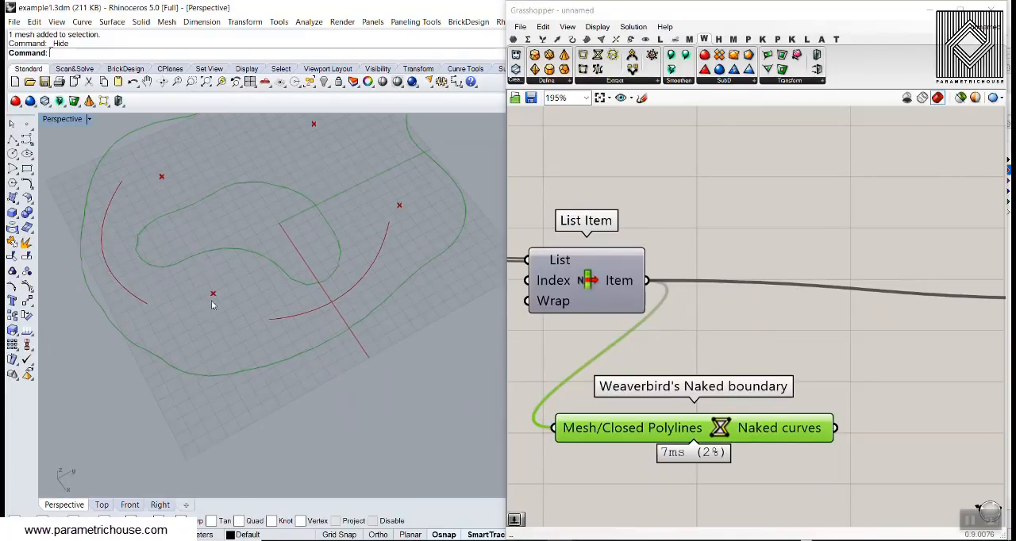
pyautogui.moveTo(357, 284); pyautogui.dragTo(310, 300, button='right')
pyautogui.scroll(3, 292, 291)
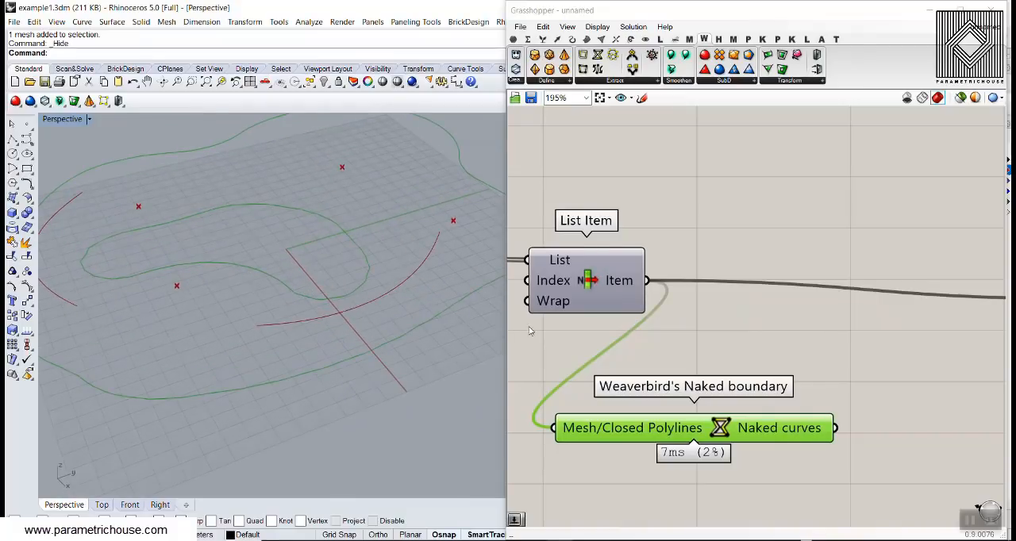
pyautogui.scroll(-3, 683, 430)
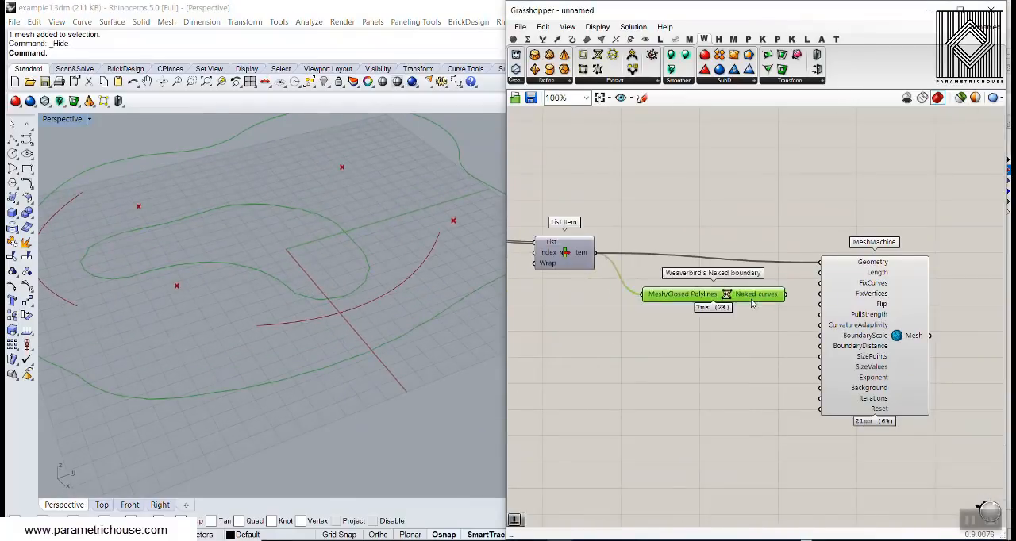
# - Connect the Naked curves output of Weaverbird's Naked boundary to MeshMachine's FixCurves input
pyautogui.scroll(3, 729, 338)
pyautogui.moveTo(700, 346); pyautogui.dragTo(767, 325)
pyautogui.moveTo(386, 317); pyautogui.dragTo(226, 322, button='right')
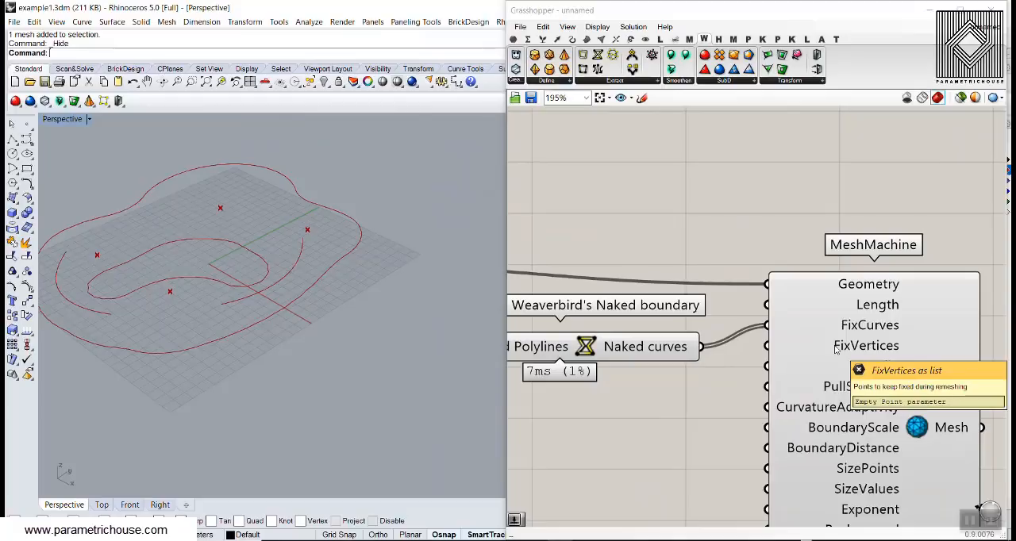
# - Hide the Naked boundary preview and turn List Item's mesh preview back on
pyautogui.scroll(-6, 632, 272)
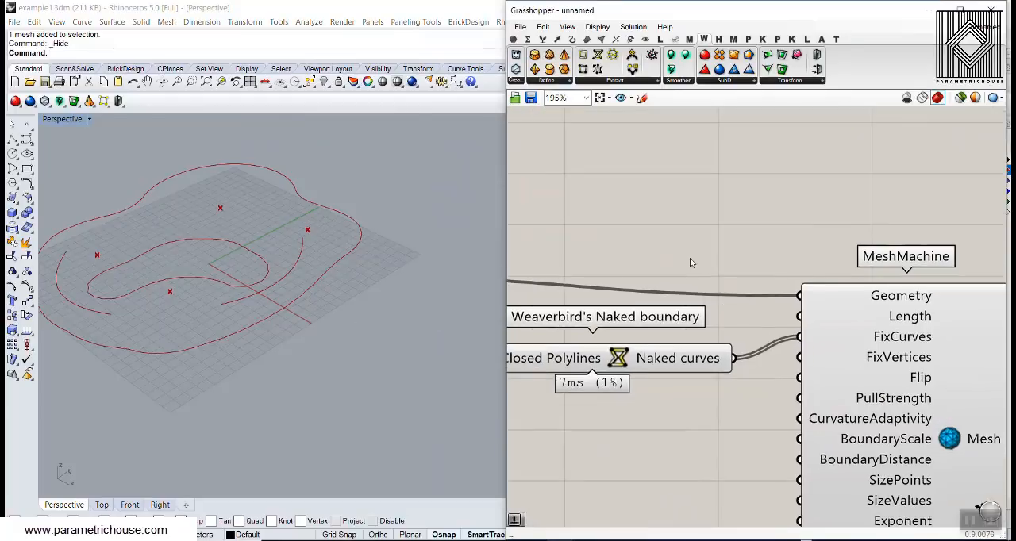
pyautogui.moveTo(732, 320); pyautogui.dragTo(612, 223)
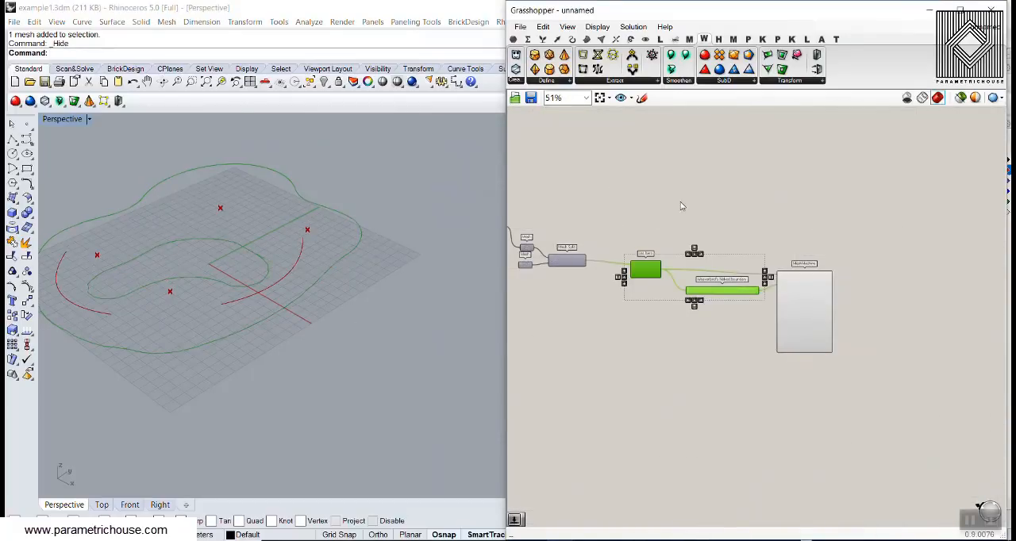
pyautogui.rightClick(680, 201)
pyautogui.click(714, 227)
pyautogui.click(663, 256)
pyautogui.rightClick(643, 271)
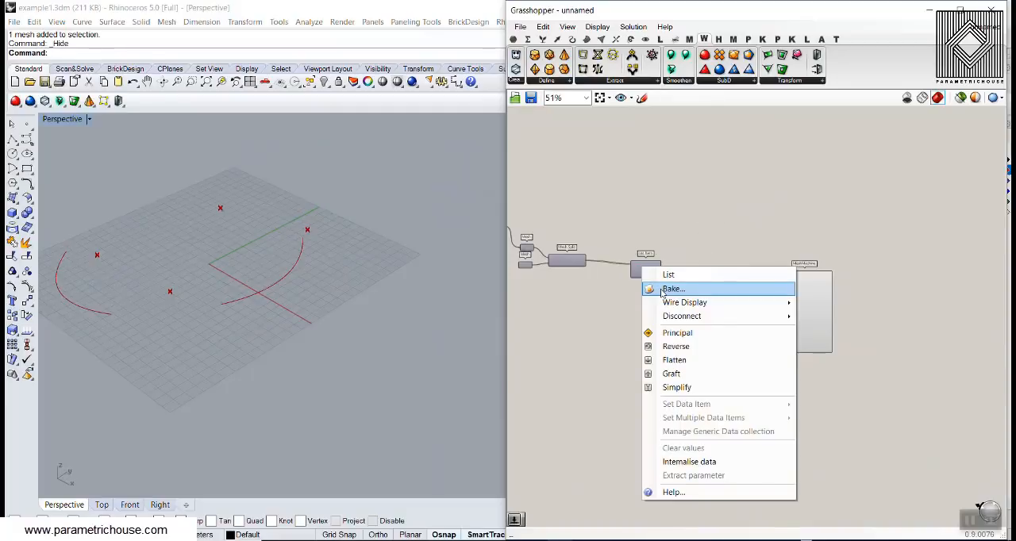
pyautogui.scroll(3, 651, 300)
pyautogui.rightClick(645, 237)
pyautogui.click(659, 258)
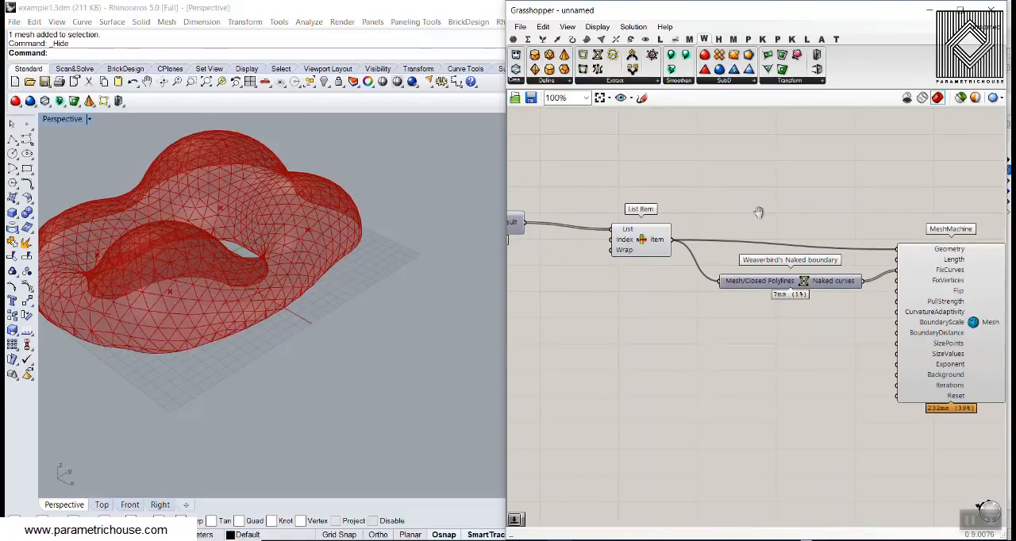
# - Gauge the mesh's triangle edge length with a temporary polyline in Rhino near the lower cut edge
pyautogui.scroll(5, 760, 215)
pyautogui.moveTo(345, 264); pyautogui.dragTo(338, 324, button='right')
pyautogui.scroll(-4, 339, 323)
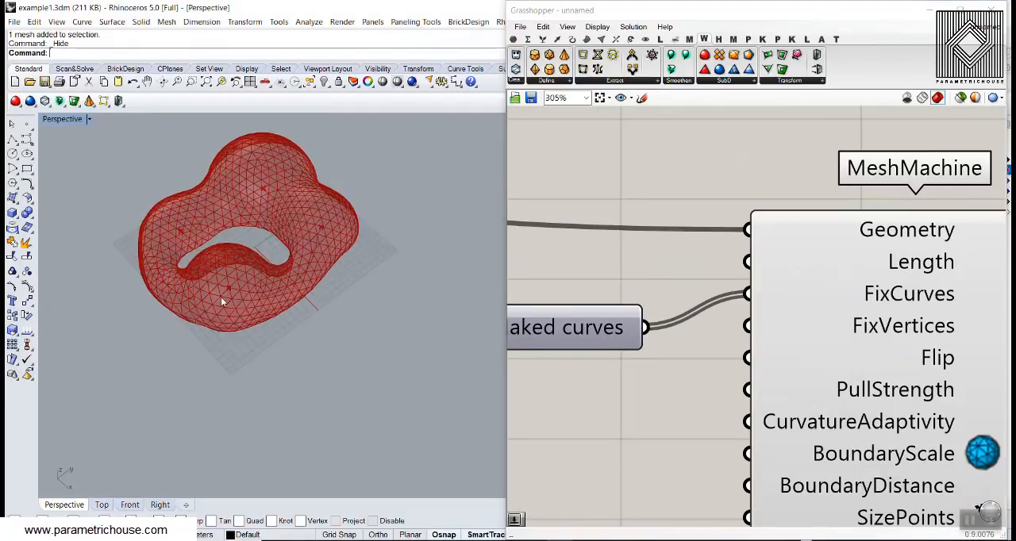
pyautogui.scroll(8, 221, 297)
pyautogui.click(11, 140)
pyautogui.scroll(5, 236, 353)
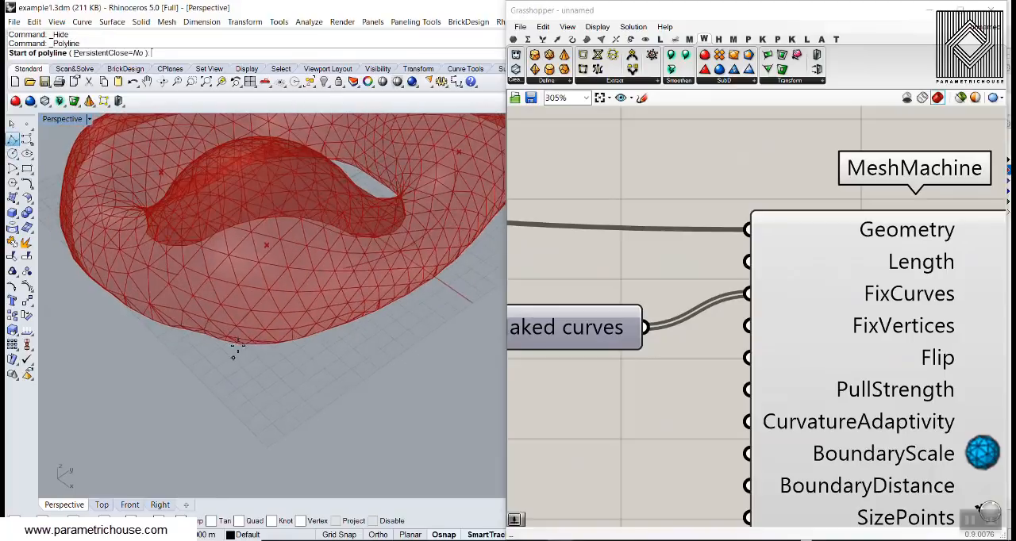
pyautogui.scroll(-3, 199, 389)
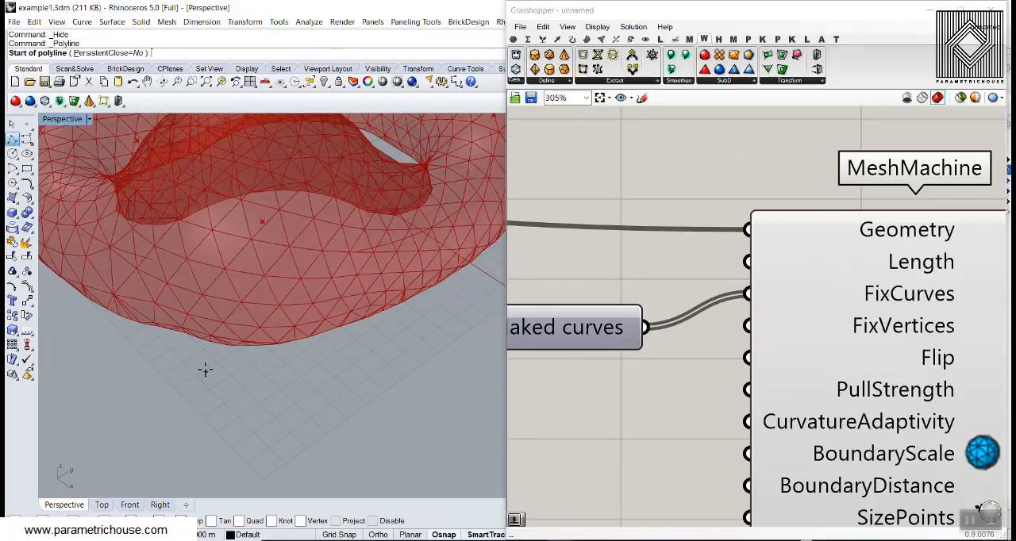
pyautogui.click(205, 370)
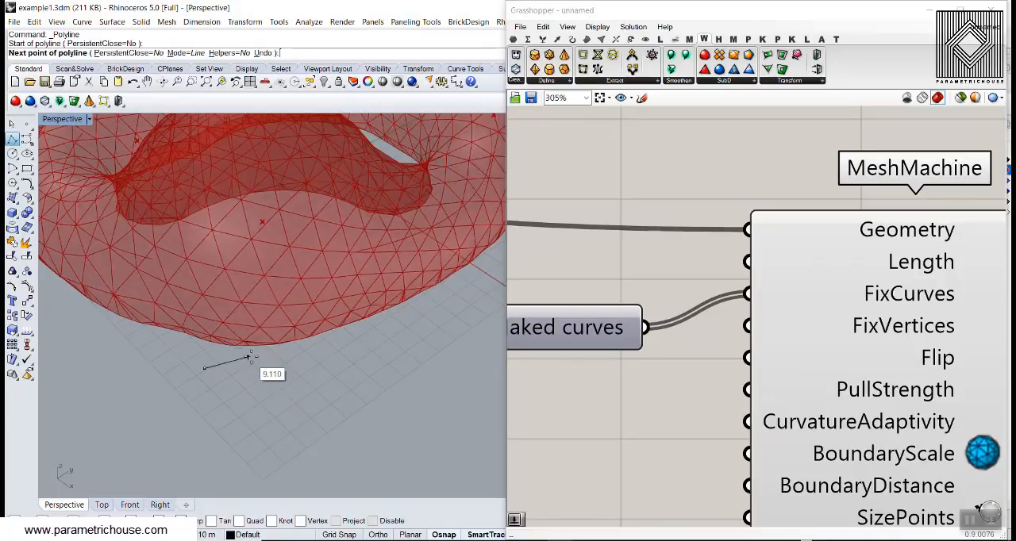
pyautogui.press('Escape')
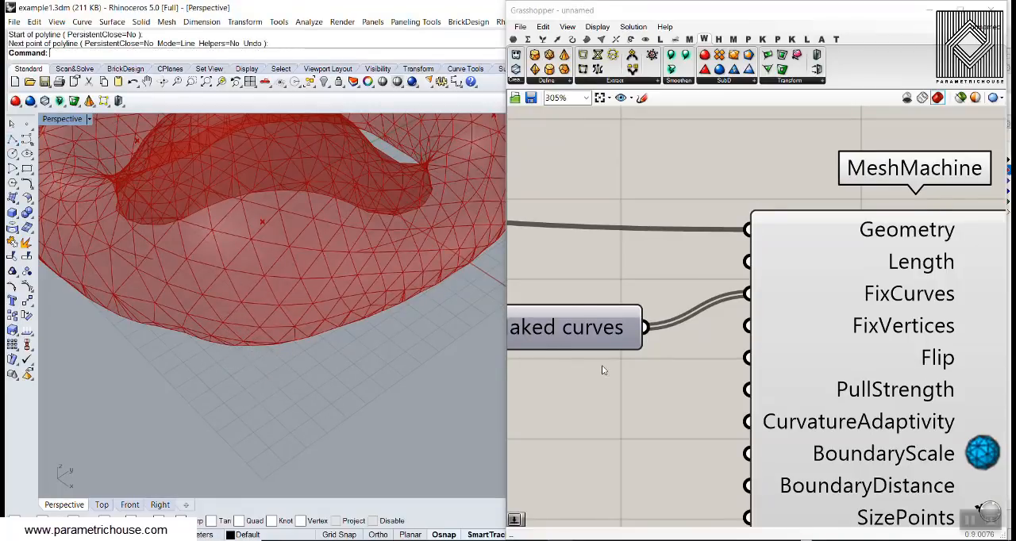
# - Add a decimal number slider, set it to 7.69 and connect it to MeshMachine's Length input
pyautogui.scroll(-3, 602, 365)
pyautogui.doubleClick(604, 309)
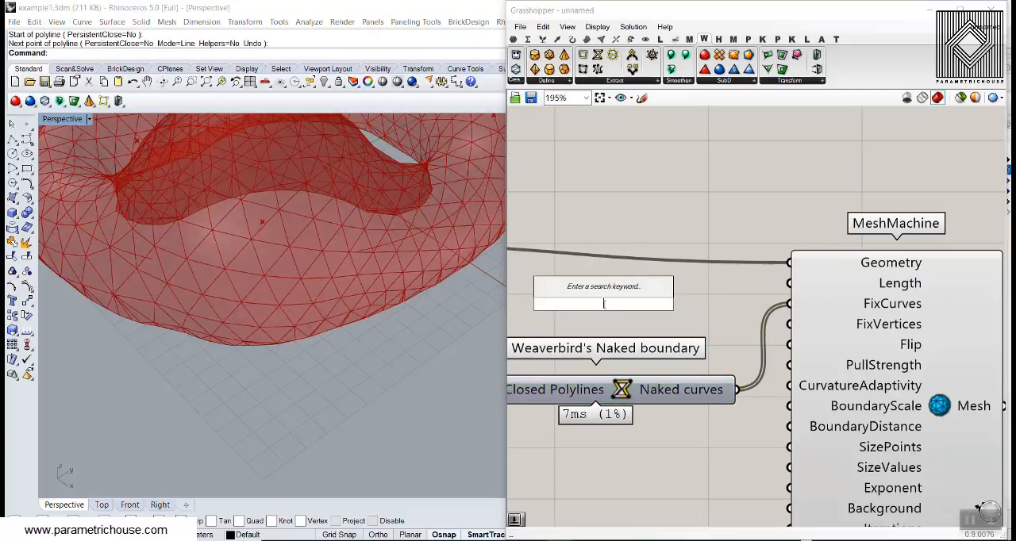
pyautogui.write('6..12.0')
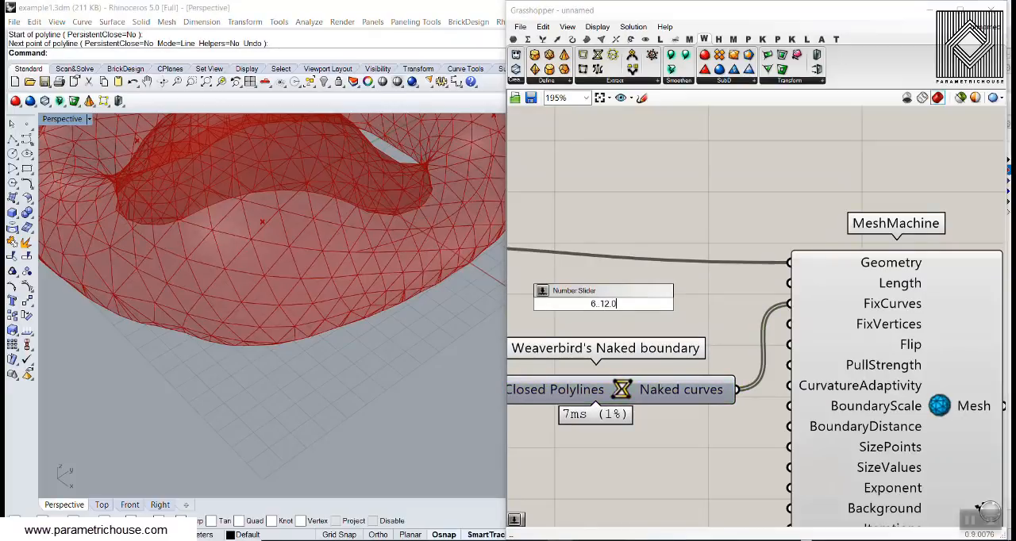
pyautogui.press('Return')
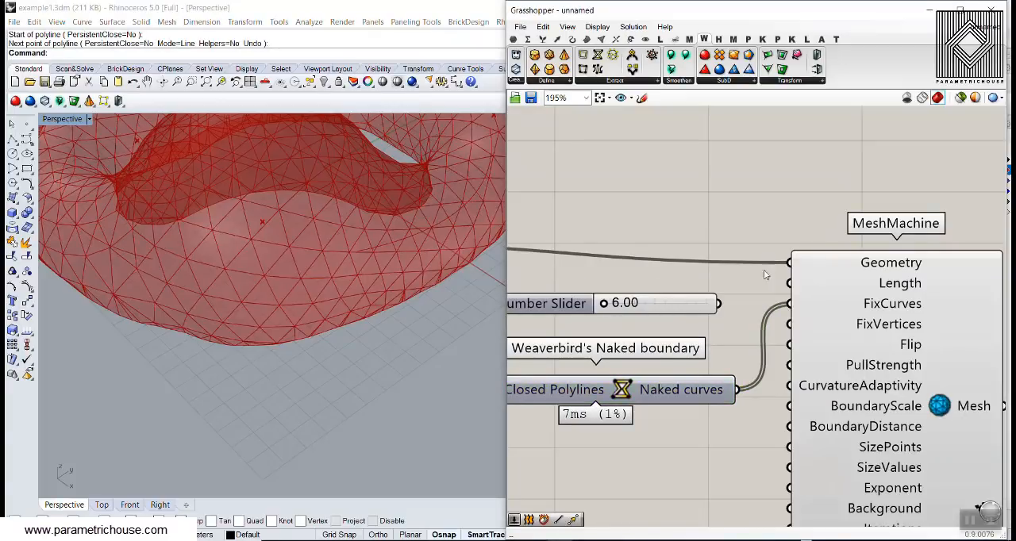
pyautogui.moveTo(604, 303); pyautogui.dragTo(633, 303)
pyautogui.moveTo(719, 303); pyautogui.dragTo(790, 284)
pyautogui.scroll(-3, 321, 267)
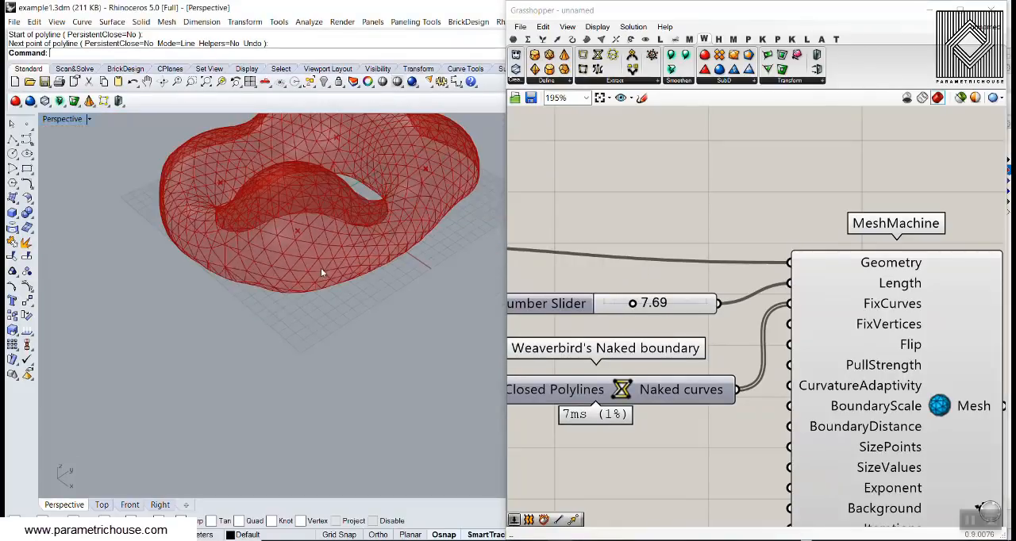
# - Add an integer number slider with the value 8 and connect it to MeshMachine's Iterations input
pyautogui.scroll(-4, 673, 335)
pyautogui.scroll(4, 673, 334)
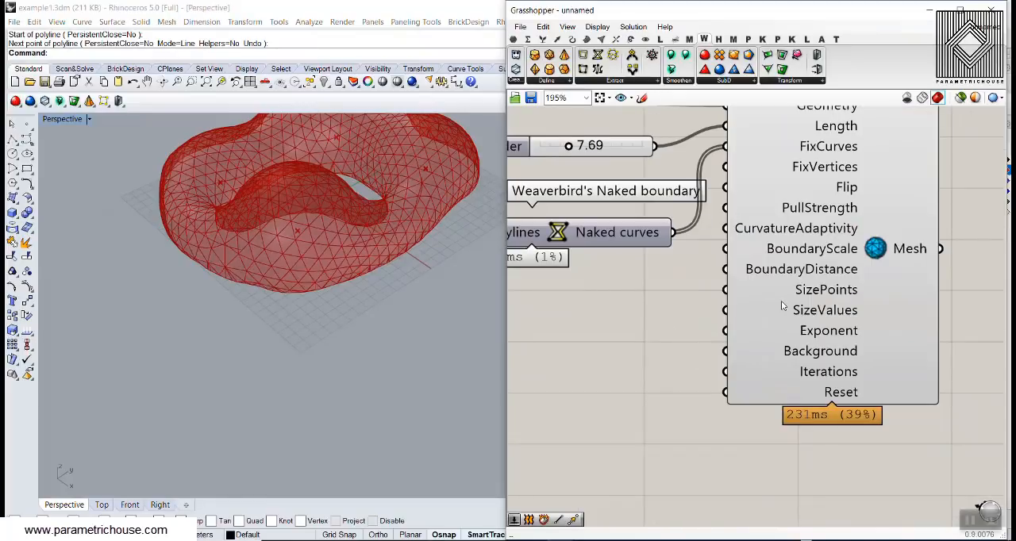
pyautogui.moveTo(787, 292)
pyautogui.scroll(-3, 654, 335)
pyautogui.scroll(3, 651, 342)
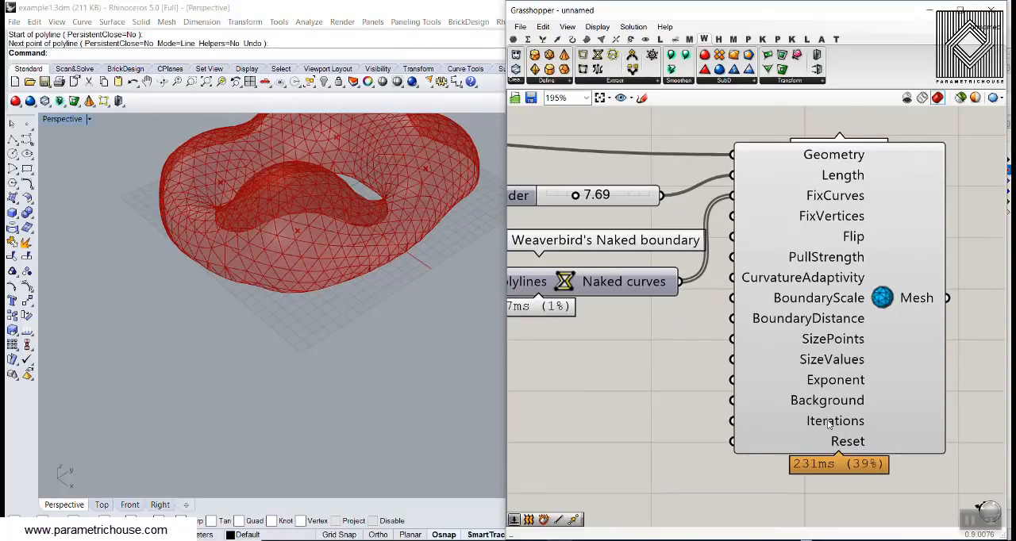
pyautogui.moveTo(617, 418); pyautogui.dragTo(675, 425, button='right')
pyautogui.doubleClick(648, 425)
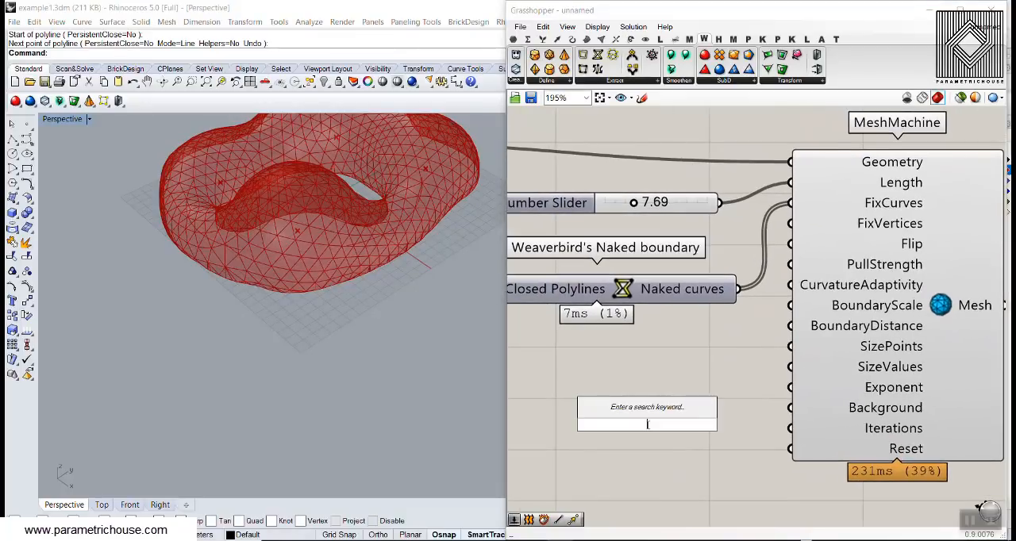
pyautogui.write('8')
pyautogui.press('Return')
pyautogui.moveTo(762, 425); pyautogui.dragTo(797, 445)
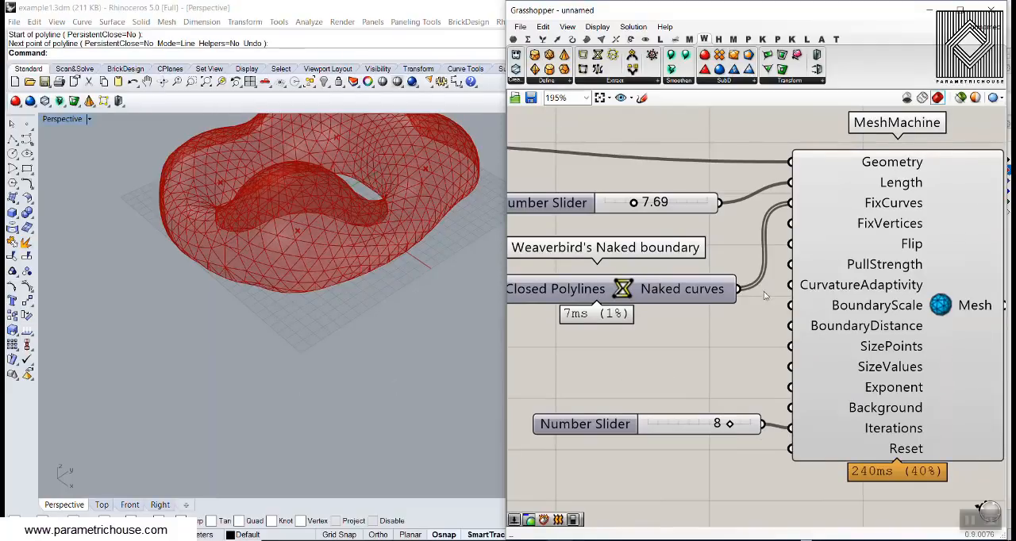
# - Add a Boolean Toggle below the iterations slider and connect it to MeshMachine's Reset input
pyautogui.moveTo(764, 291); pyautogui.dragTo(699, 303, button='right')
pyautogui.moveTo(380, 282); pyautogui.dragTo(253, 314, button='right')
pyautogui.scroll(5, 252, 314)
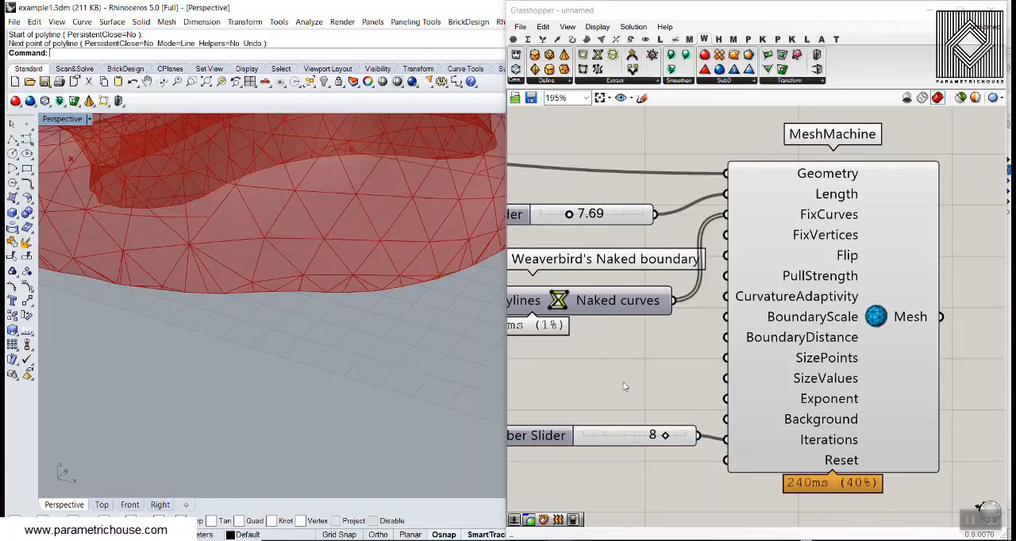
pyautogui.moveTo(620, 441); pyautogui.dragTo(635, 402, button='right')
pyautogui.doubleClick(618, 469)
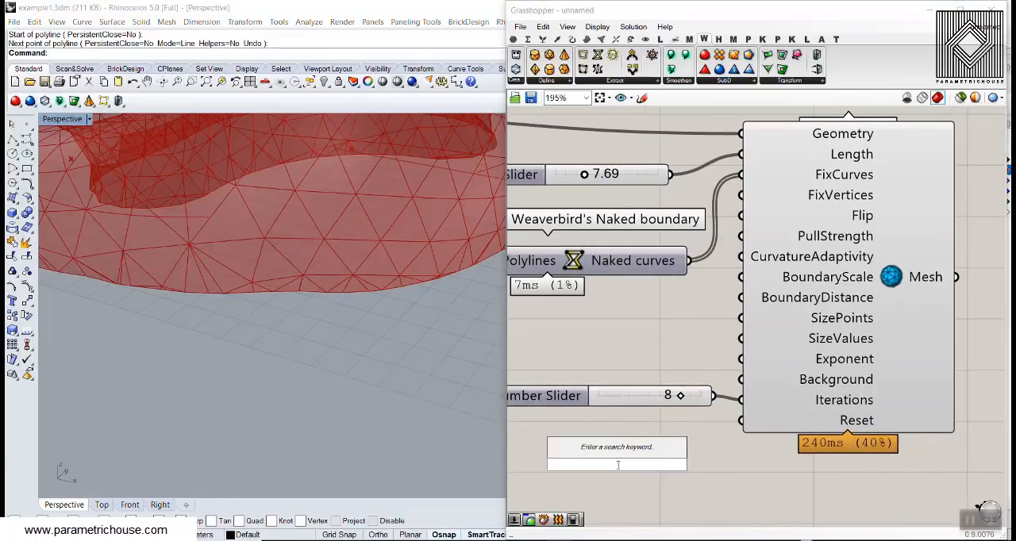
pyautogui.write('tog')
pyautogui.press('Return')
pyautogui.moveTo(735, 433); pyautogui.dragTo(703, 397, button='right')
pyautogui.moveTo(675, 430); pyautogui.dragTo(709, 386)
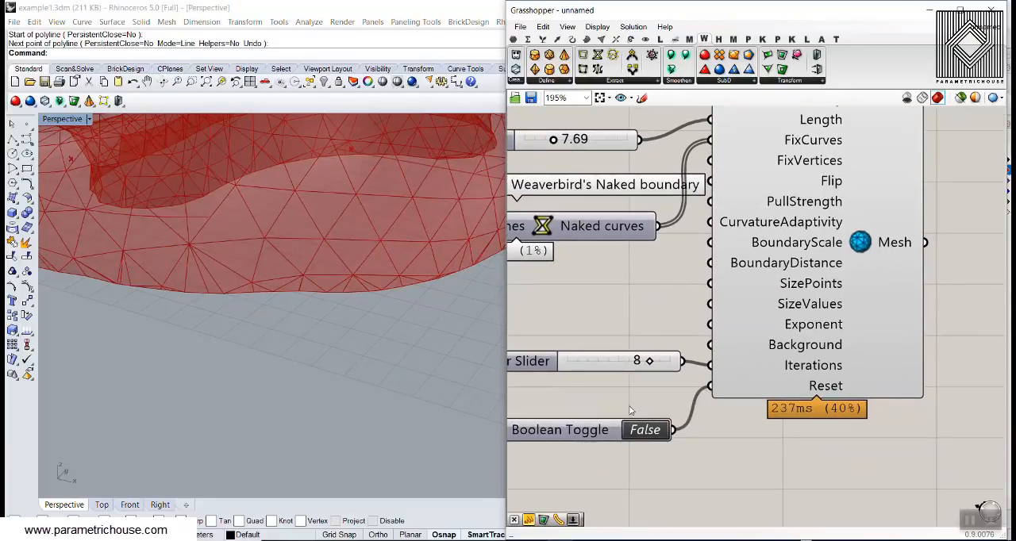
# - Reset MeshMachine by switching the Boolean Toggle to True and back to False
pyautogui.moveTo(810, 385)
pyautogui.click(656, 431)
pyautogui.scroll(-1, 659, 421)
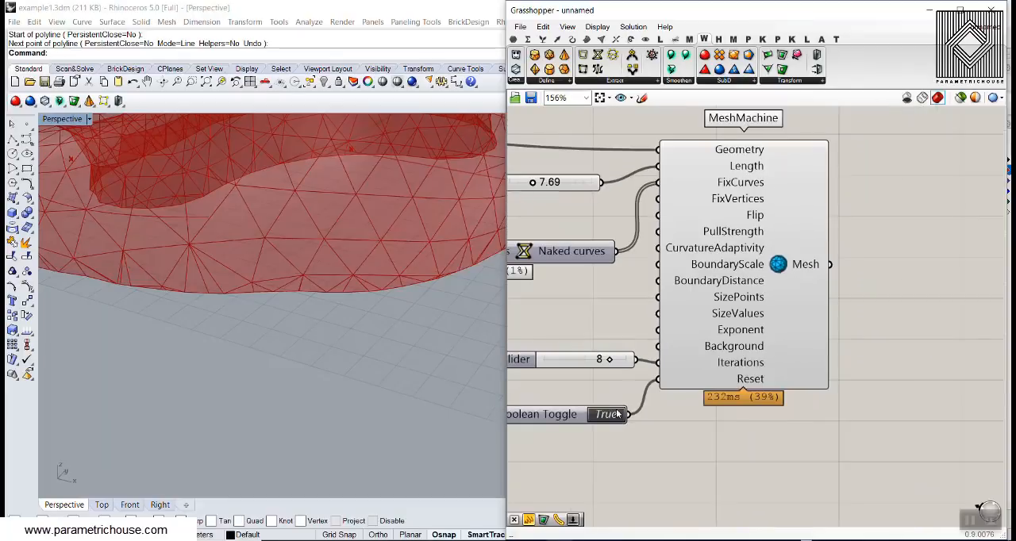
pyautogui.click(609, 415)
# - Add a PlanktonMesh parameter beside MeshMachine and connect MeshMachine's Mesh output to it
pyautogui.moveTo(813, 271)
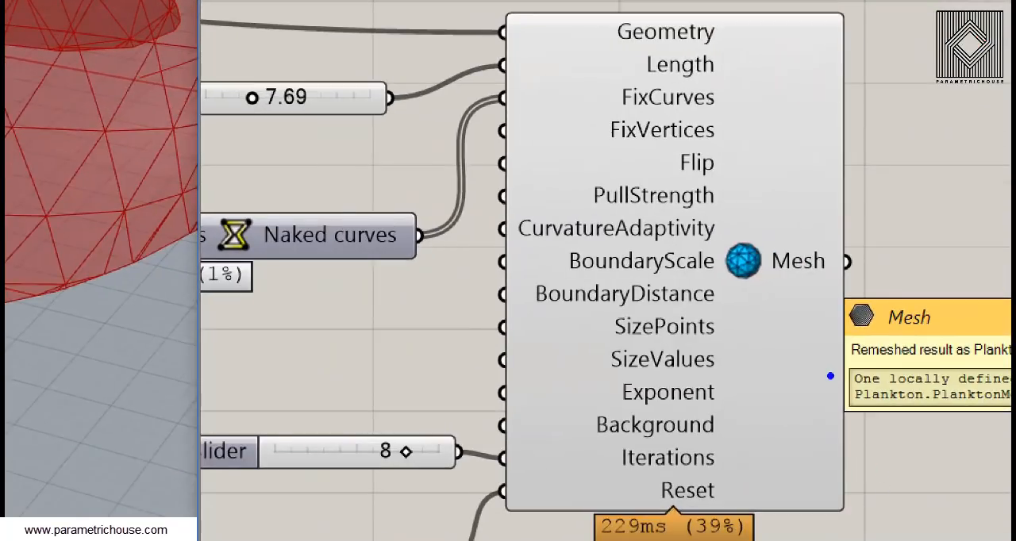
pyautogui.moveTo(833, 366)
pyautogui.keyDown('ctrl'); pyautogui.mouseDown()
pyautogui.moveTo(973, 425)
pyautogui.moveTo(1009, 425)
pyautogui.mouseUp(); pyautogui.keyUp('ctrl')
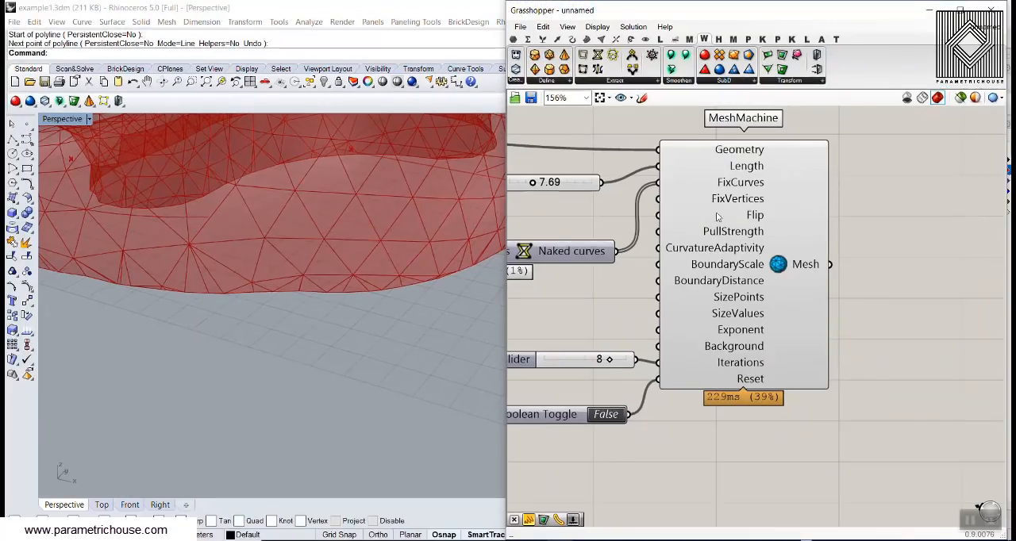
pyautogui.scroll(-12, 278, 266)
pyautogui.moveTo(278, 268); pyautogui.dragTo(300, 255, button='right')
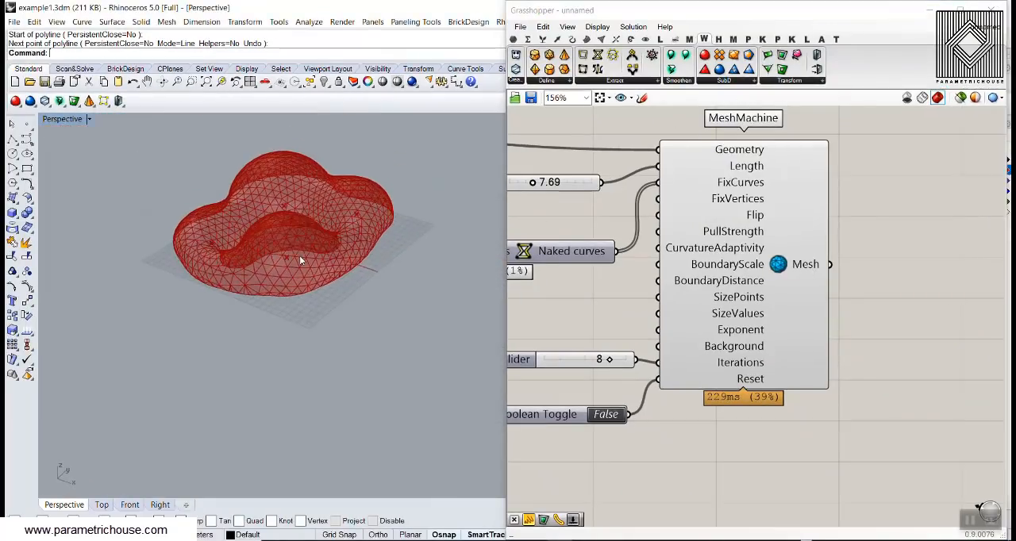
pyautogui.moveTo(631, 200); pyautogui.dragTo(678, 293, button='right')
pyautogui.scroll(-2, 654, 298)
pyautogui.click(514, 41)
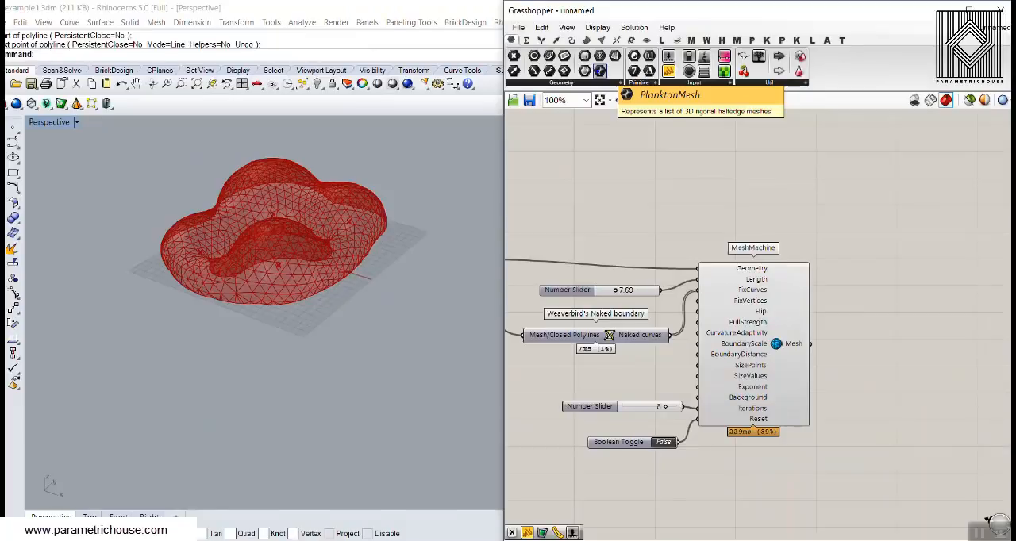
pyautogui.click(597, 75)
pyautogui.scroll(2, 857, 388)
pyautogui.click(832, 308)
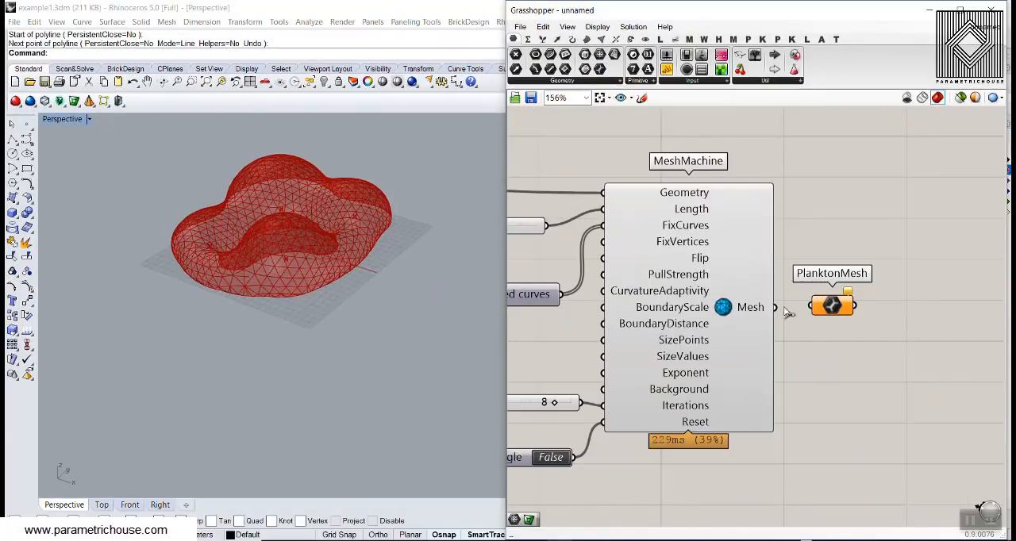
pyautogui.moveTo(776, 307); pyautogui.dragTo(852, 233)
# - Try feeding MeshMachine's output directly into a standard Mesh parameter and delete that parameter
pyautogui.click(601, 58)
pyautogui.click(855, 235)
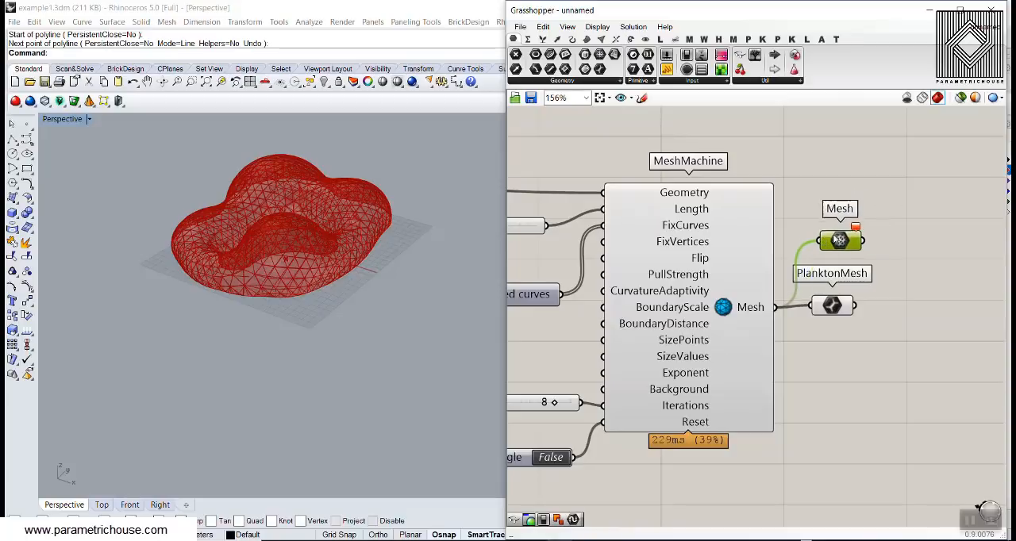
pyautogui.press('Delete')
# - Add a standard Mesh parameter after PlanktonMesh and connect PlanktonMesh's output to it
pyautogui.click(831, 307)
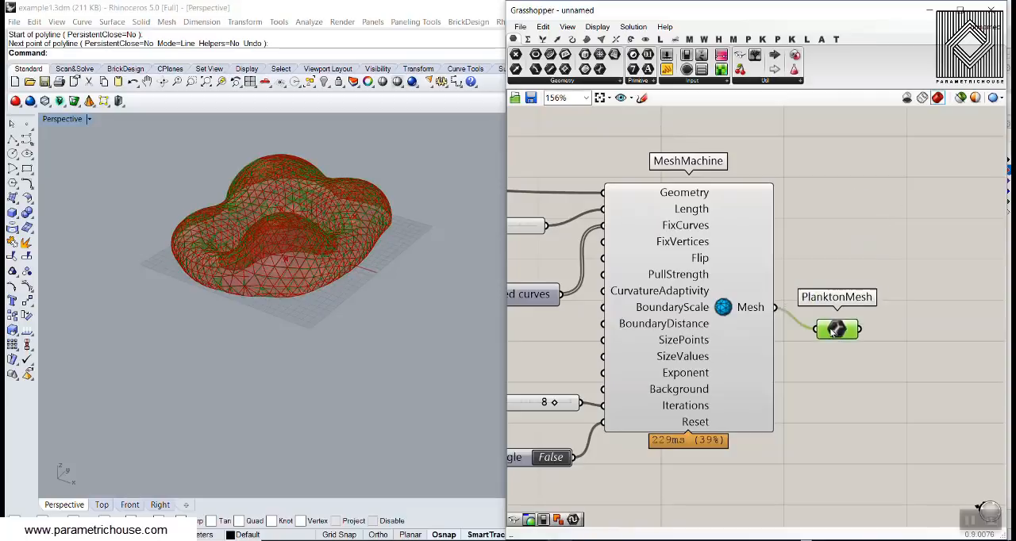
pyautogui.scroll(3, 778, 306)
pyautogui.click(601, 59)
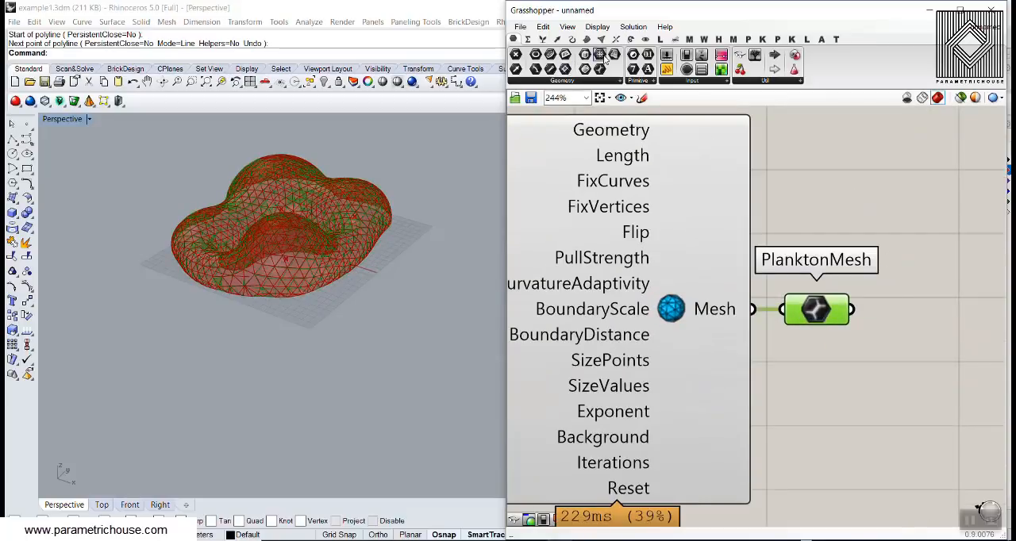
pyautogui.click(920, 297)
pyautogui.moveTo(852, 309); pyautogui.dragTo(891, 301)
pyautogui.scroll(-5, 890, 301)
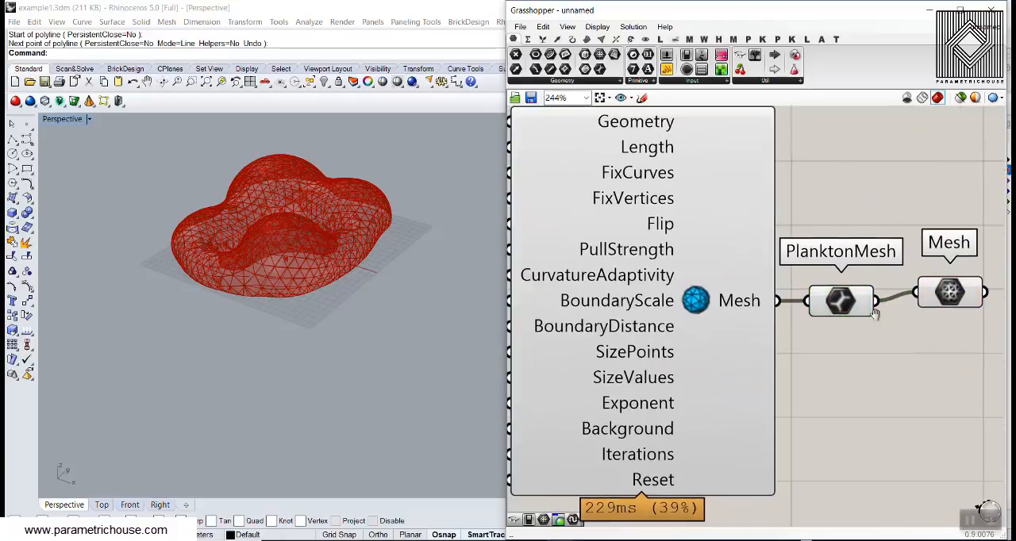
# - Hide the preview of the components from List Item through PlanktonMesh, and inspect the remeshed piece's edges up close
pyautogui.moveTo(877, 249); pyautogui.dragTo(620, 425)
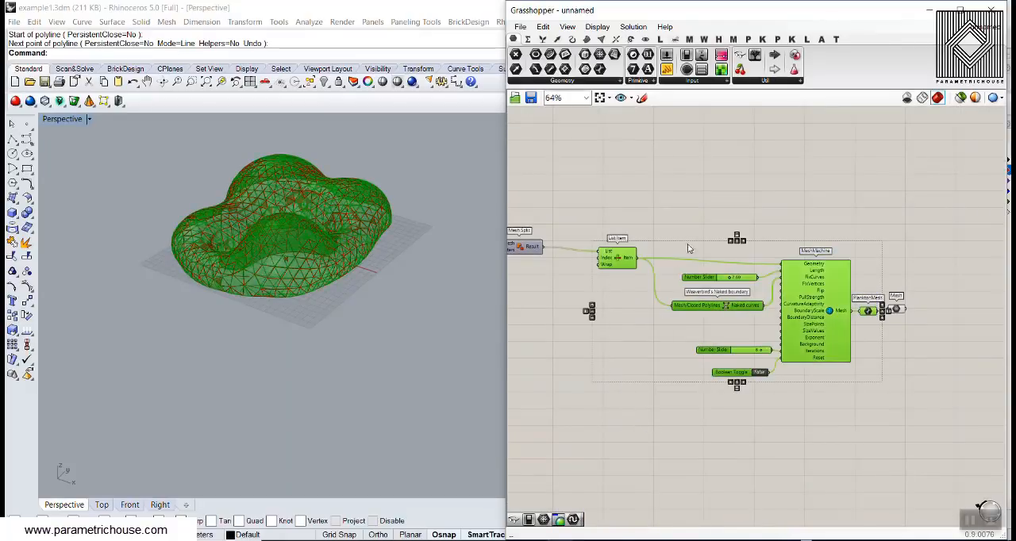
pyautogui.click(727, 220)
pyautogui.click(309, 270)
pyautogui.scroll(7, 236, 374)
pyautogui.moveTo(308, 270); pyautogui.dragTo(256, 337, button='right')
pyautogui.scroll(-3, 354, 338)
pyautogui.scroll(5, 256, 337)
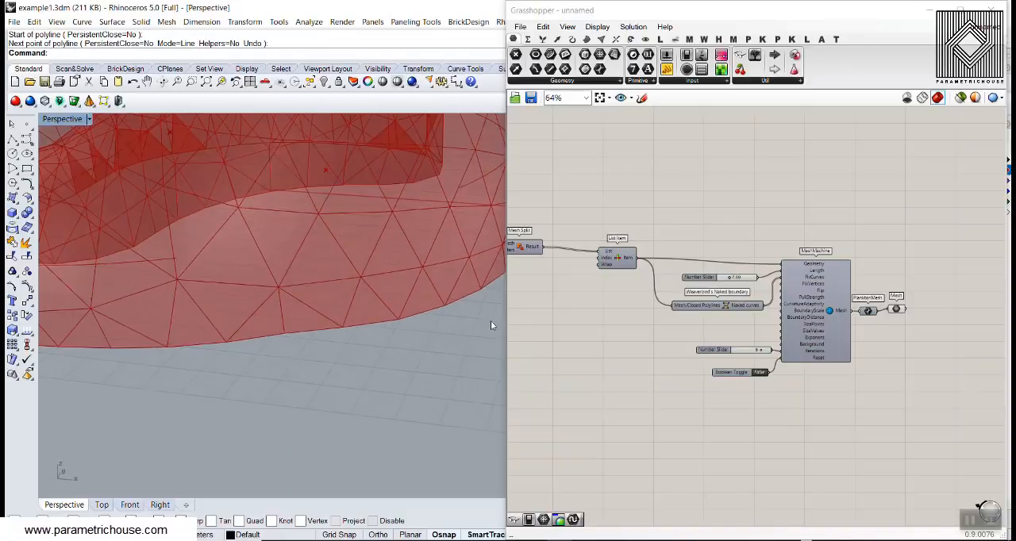
# - Reset MeshMachine by switching the Boolean Toggle to True and back to False, and view the whole remeshed piece
pyautogui.scroll(5, 698, 350)
pyautogui.doubleClick(669, 333)
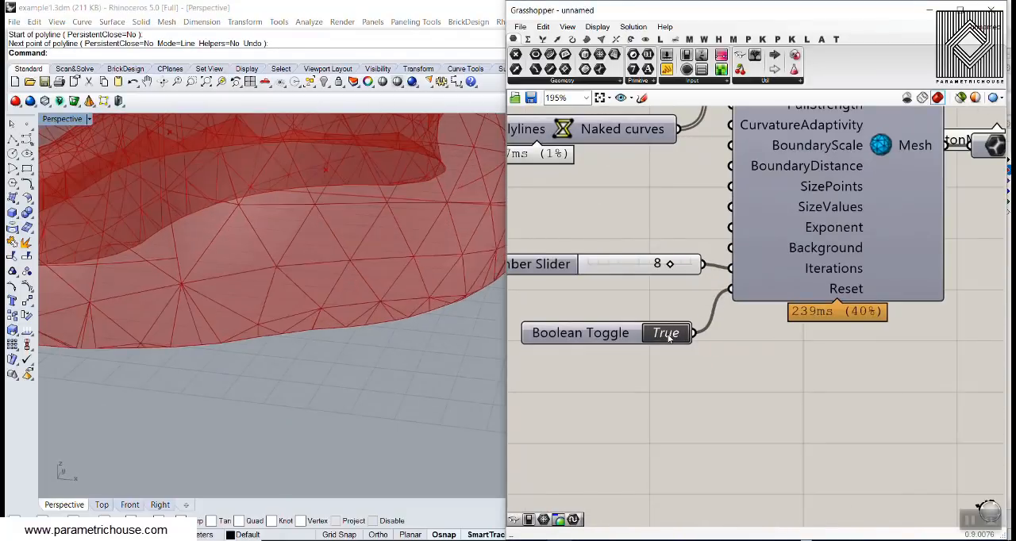
pyautogui.doubleClick(669, 333)
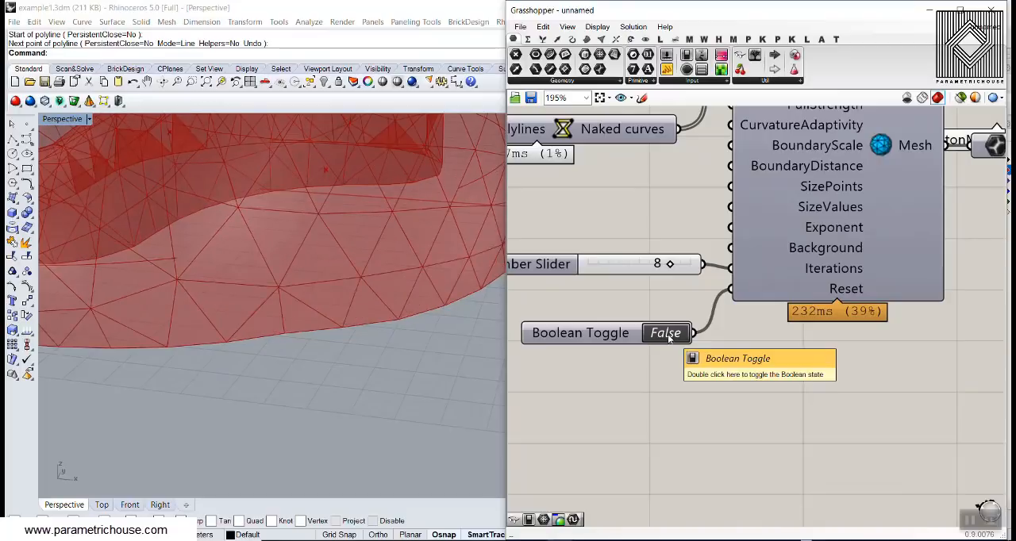
pyautogui.scroll(-5, 345, 319)
pyautogui.moveTo(339, 323); pyautogui.dragTo(347, 344, button='right')
pyautogui.moveTo(670, 305); pyautogui.dragTo(650, 327, button='right')
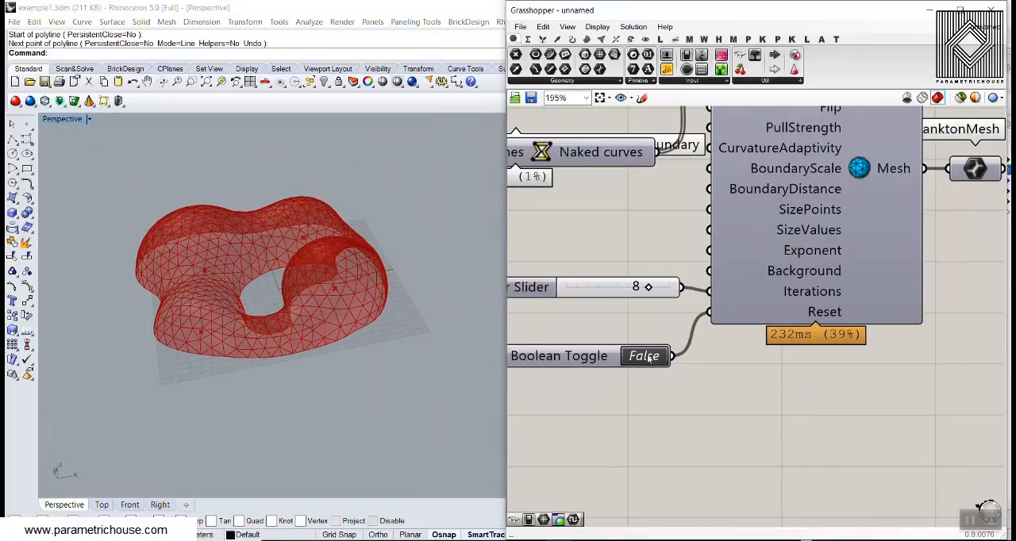
# - Set MeshMachine's Length slider to 12 and rerun the remesh by toggling Reset to True and back to False
pyautogui.doubleClick(644, 357)
pyautogui.moveTo(598, 261); pyautogui.dragTo(655, 390, button='right')
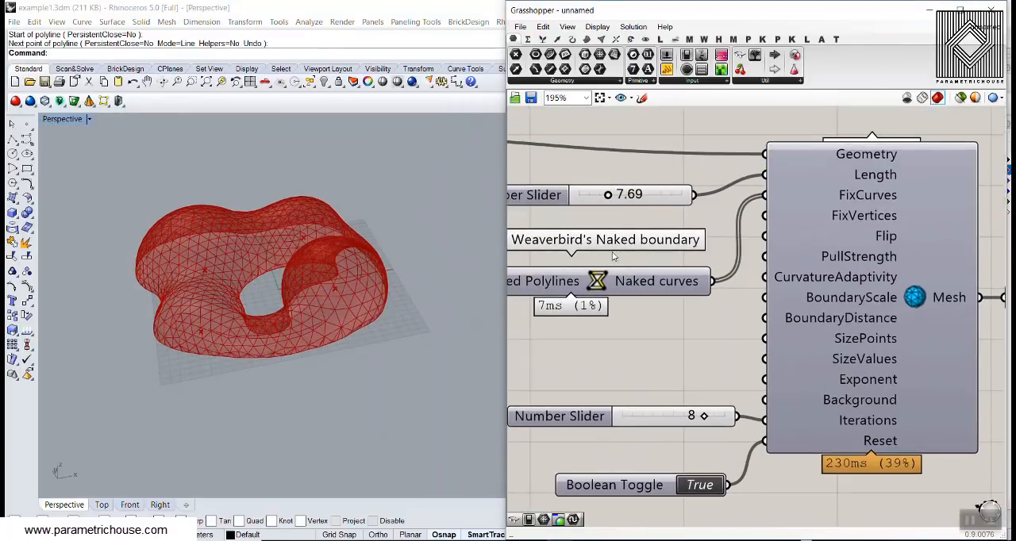
pyautogui.doubleClick(624, 195)
pyautogui.write('12')
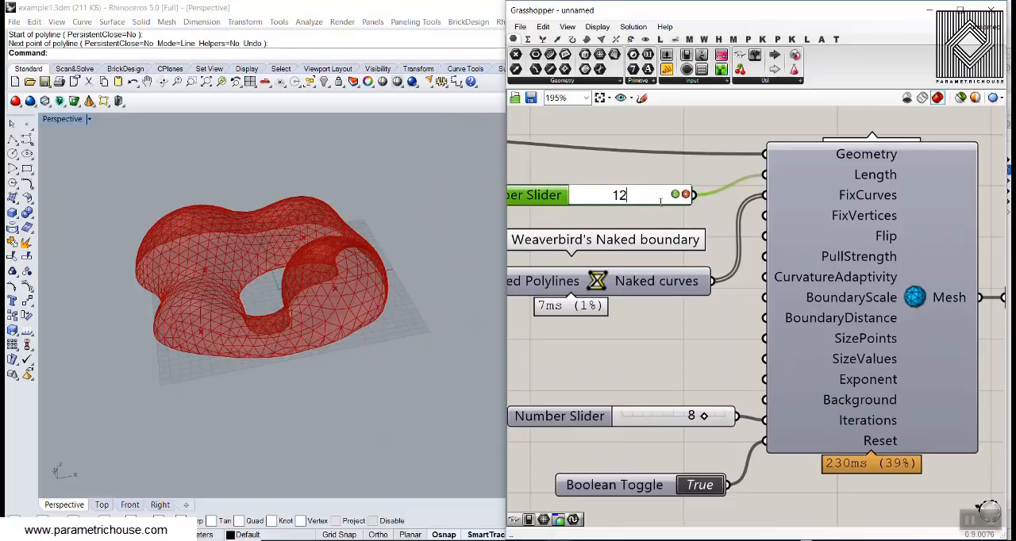
pyautogui.click(675, 195)
pyautogui.moveTo(673, 373); pyautogui.dragTo(646, 279, button='right')
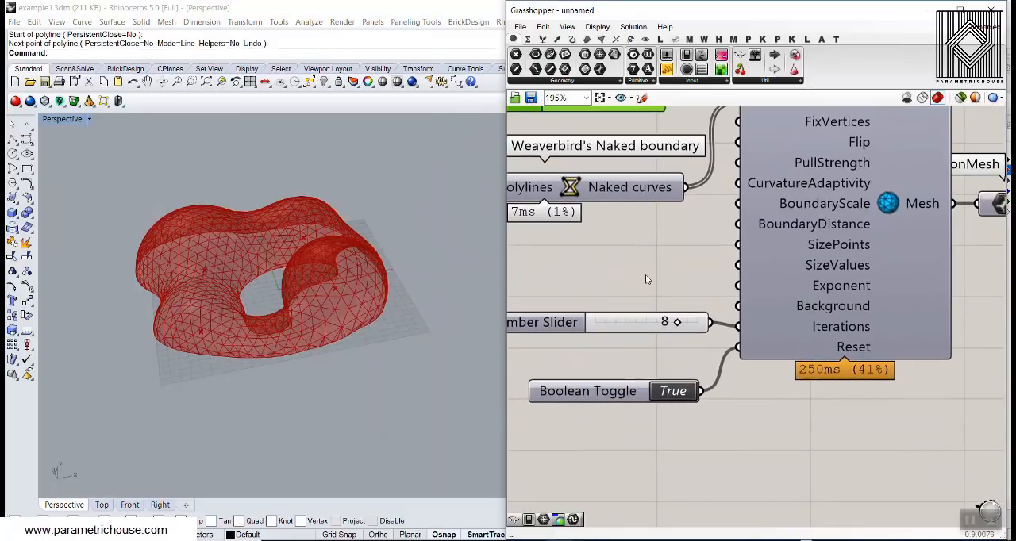
pyautogui.doubleClick(673, 391)
pyautogui.scroll(6, 346, 342)
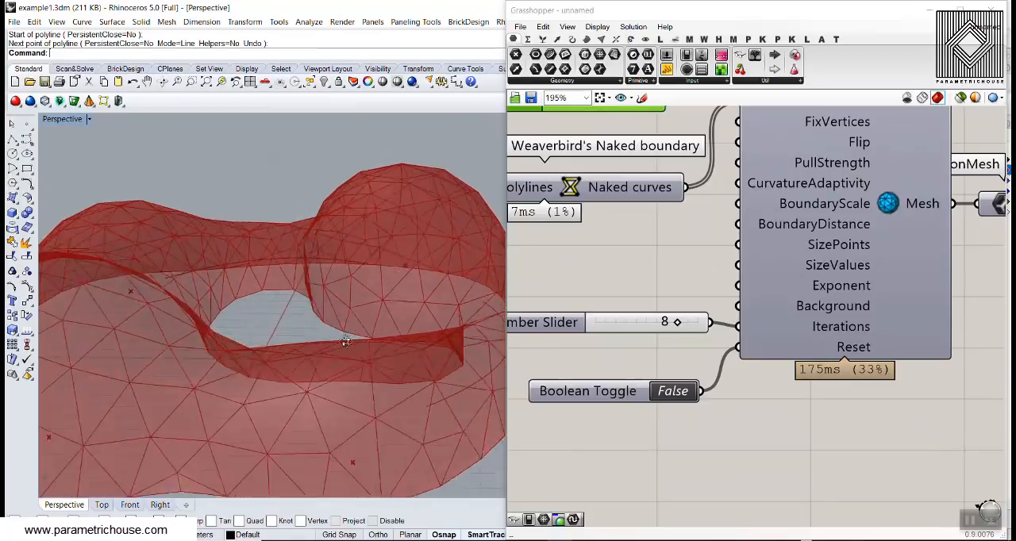
pyautogui.scroll(-5, 398, 316)
pyautogui.moveTo(346, 342); pyautogui.dragTo(287, 374, button='right')
# - Set MeshMachine's Length slider to 6 and rerun the remesh by toggling Reset to True and back to False
pyautogui.moveTo(631, 230); pyautogui.dragTo(647, 321, button='right')
pyautogui.click(690, 482)
pyautogui.doubleClick(639, 194)
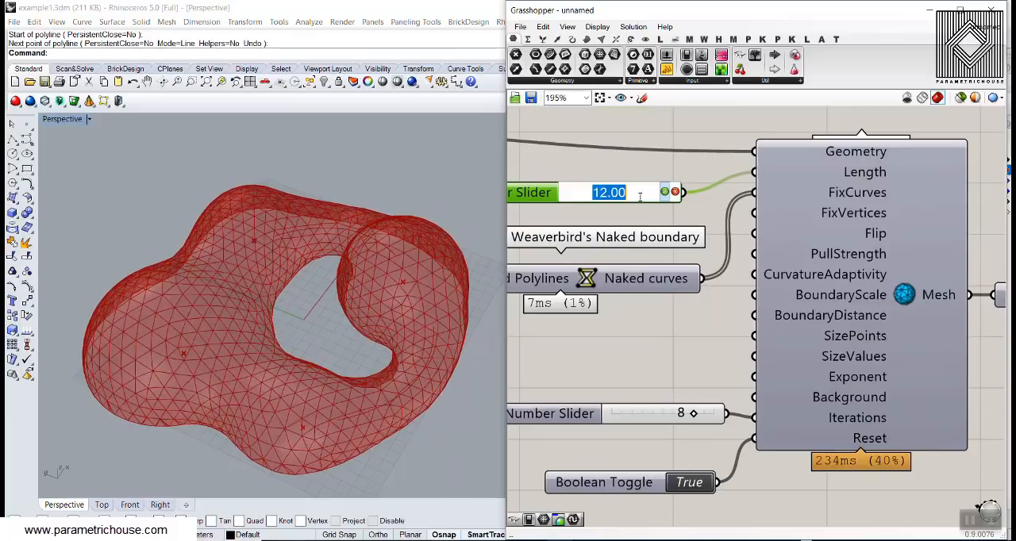
pyautogui.write('6')
pyautogui.press('Return')
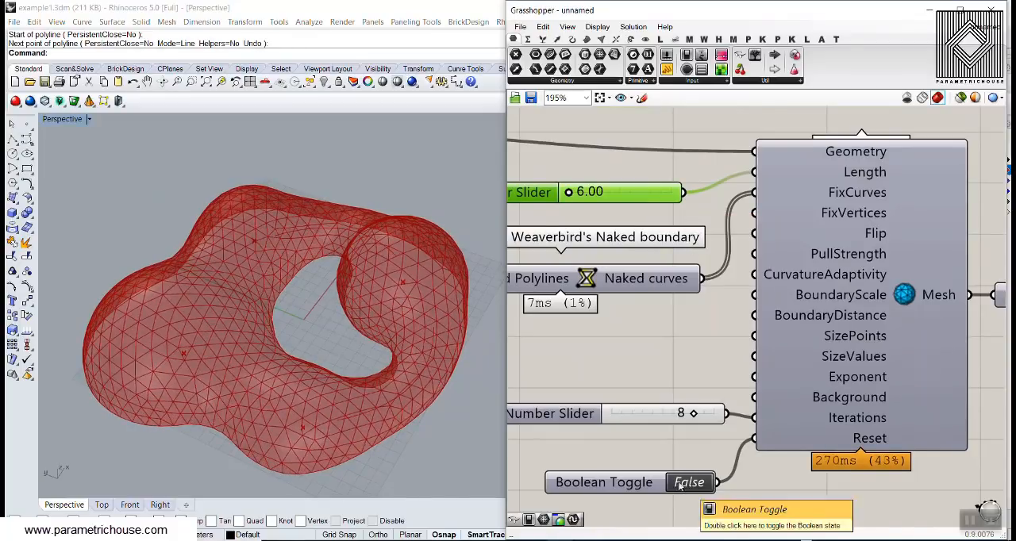
pyautogui.moveTo(357, 405); pyautogui.dragTo(350, 310, button='right')
pyautogui.scroll(5, 320, 342)
pyautogui.scroll(-5, 301, 324)
pyautogui.scroll(4, 350, 311)
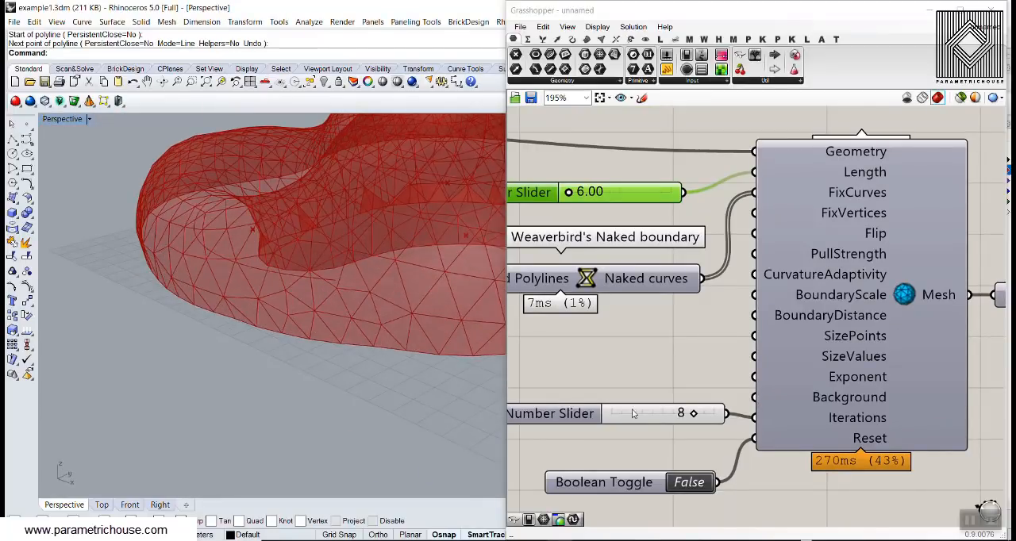
# - Add a Number Slider set to 15, connect it to MeshMachine's Iterations input in place of the 8 slider, and reset MeshMachine
pyautogui.moveTo(632, 414); pyautogui.dragTo(599, 418)
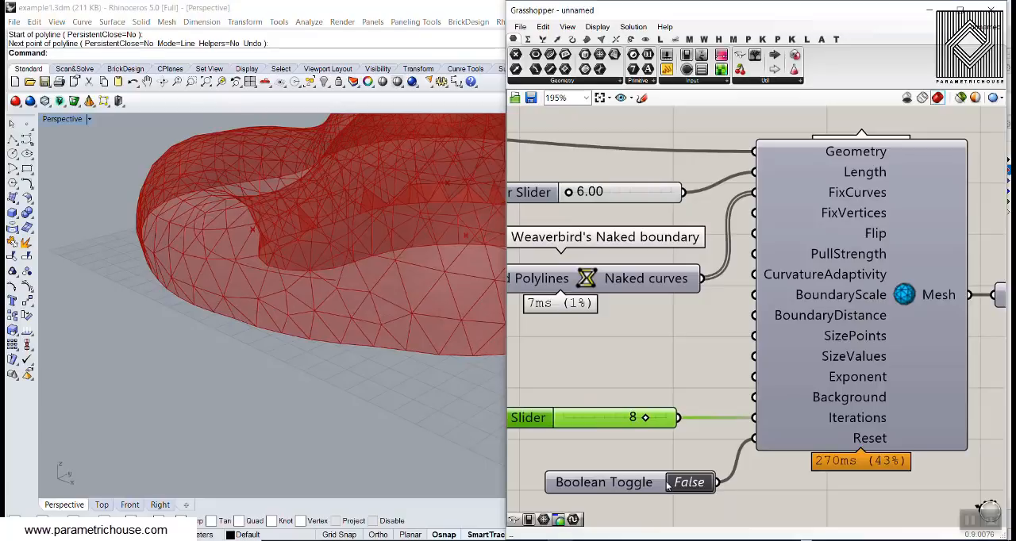
pyautogui.click(696, 485)
pyautogui.doubleClick(589, 382)
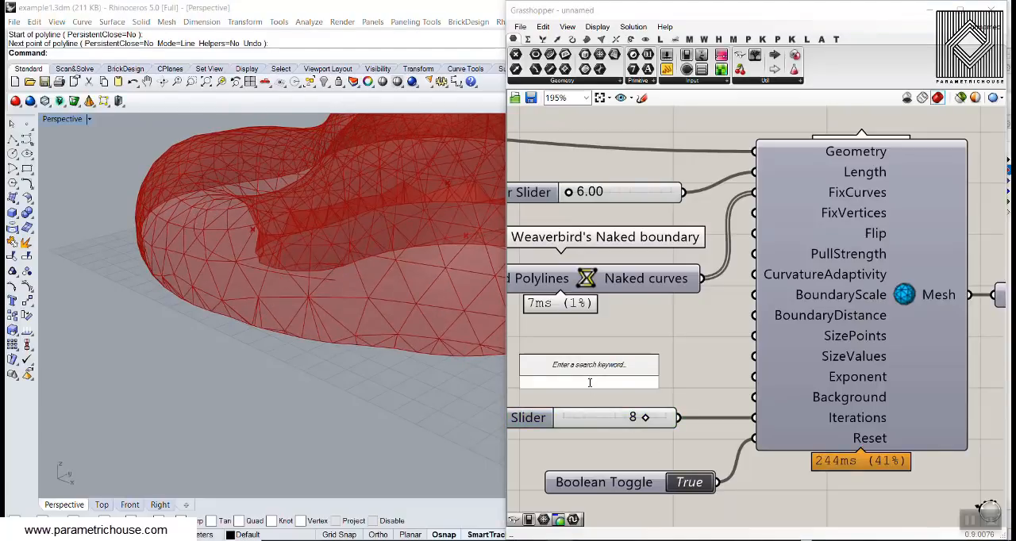
pyautogui.write('15')
pyautogui.press('Return')
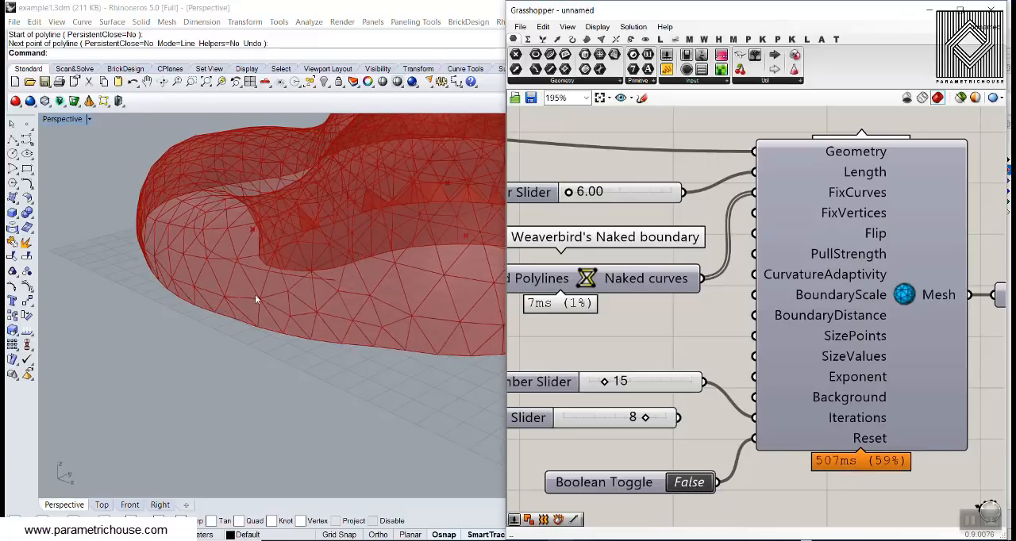
pyautogui.moveTo(257, 297); pyautogui.dragTo(236, 378, button='right')
pyautogui.scroll(-3, 365, 295)
pyautogui.scroll(4, 236, 379)
pyautogui.moveTo(346, 389); pyautogui.dragTo(369, 352, button='right')
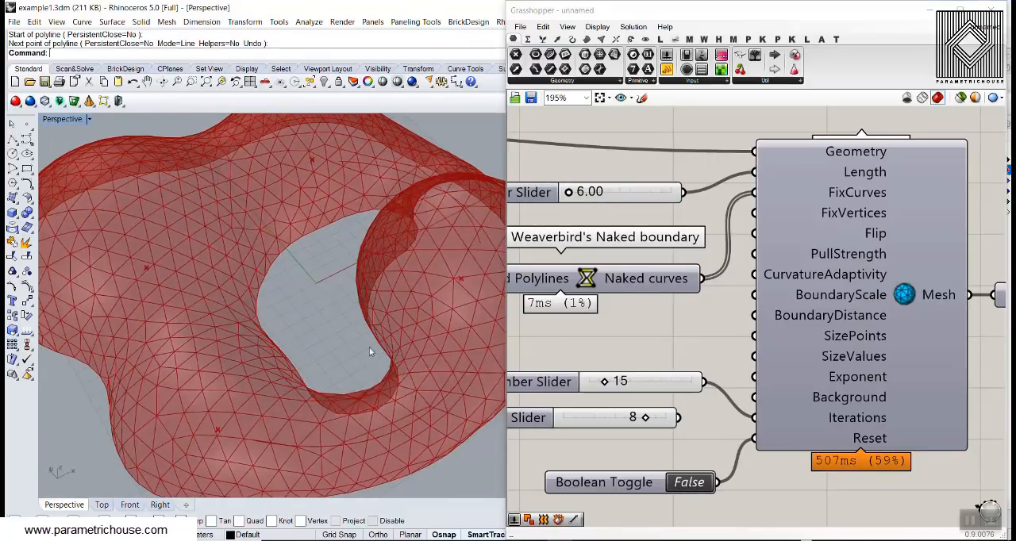
# - Set MeshMachine's Length slider to 10 and rerun the remesh by toggling Reset on and off
pyautogui.click(603, 181)
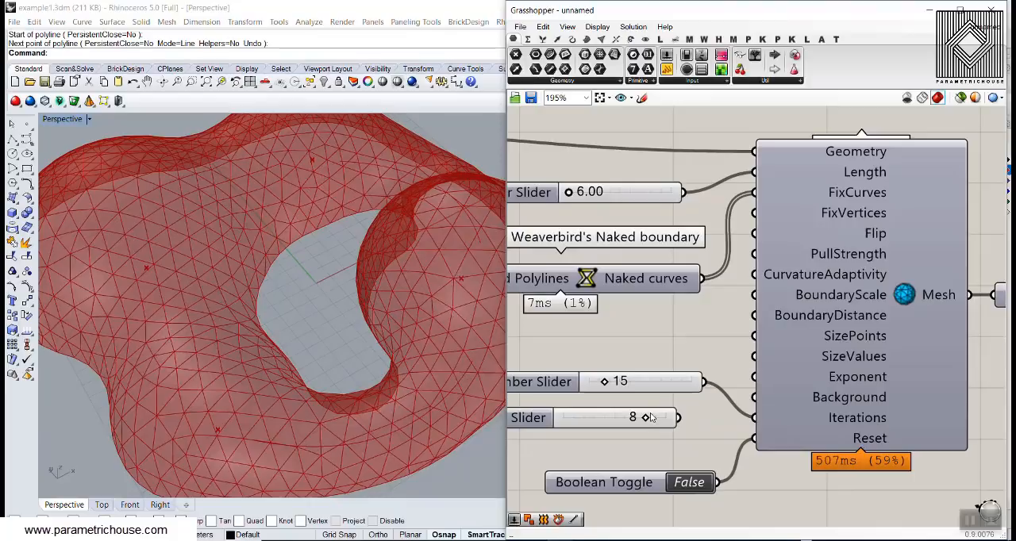
pyautogui.doubleClick(605, 199)
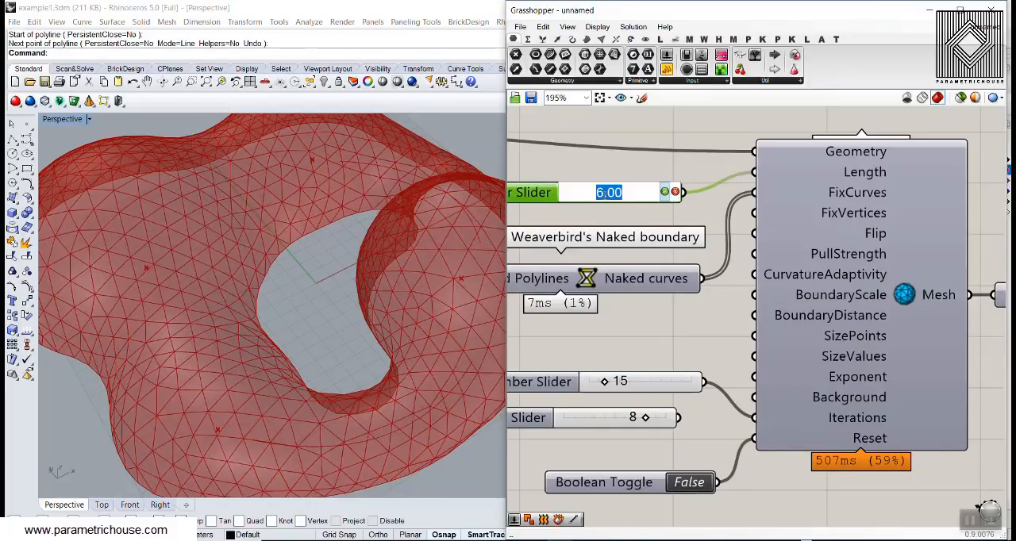
pyautogui.write('10')
pyautogui.press('Return')
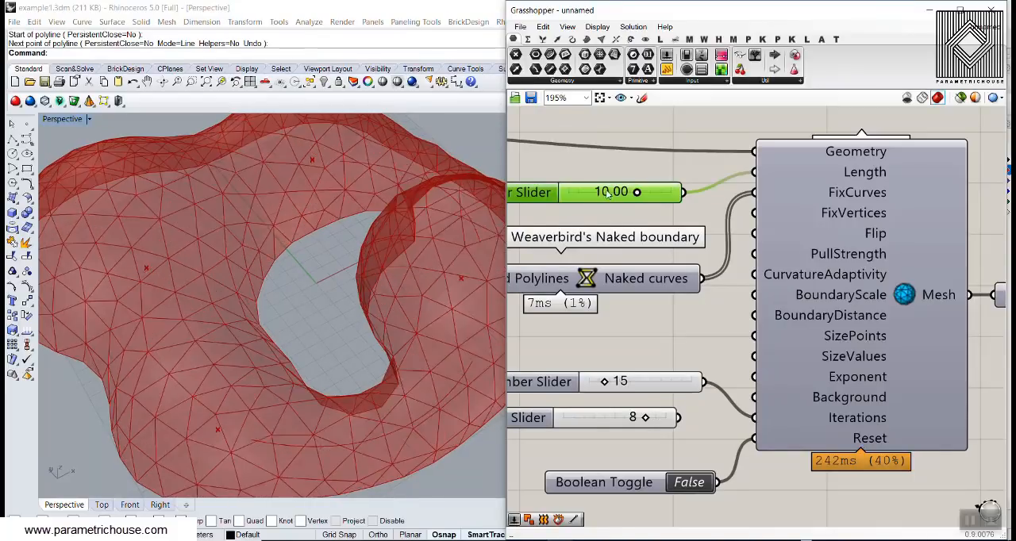
pyautogui.click(686, 483)
pyautogui.click(687, 488)
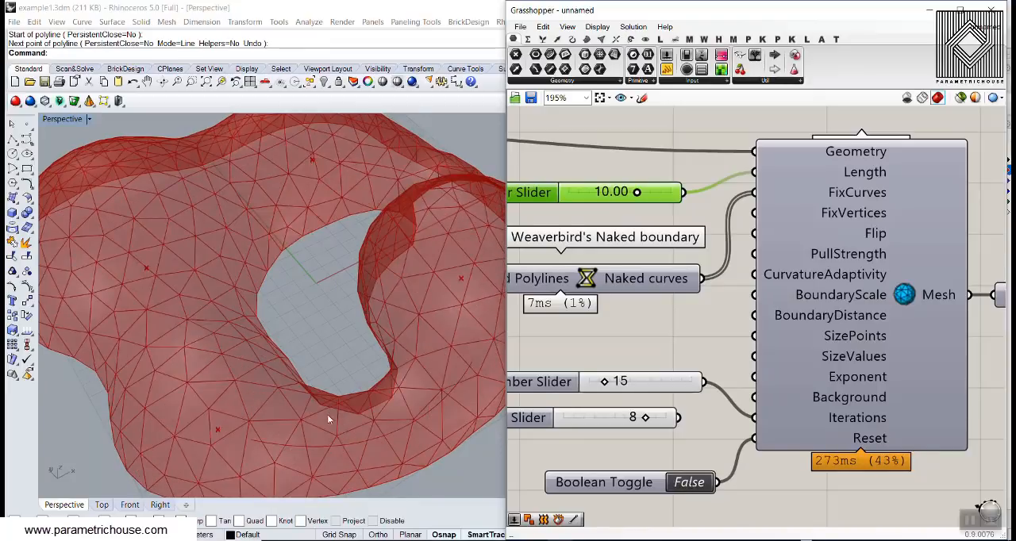
pyautogui.scroll(-4, 329, 418)
pyautogui.moveTo(329, 418); pyautogui.dragTo(333, 373, button='right')
# - Bake the standard Mesh parameter into Rhino, move the baked mesh away from the preview, and inspect it
pyautogui.scroll(-3, 747, 264)
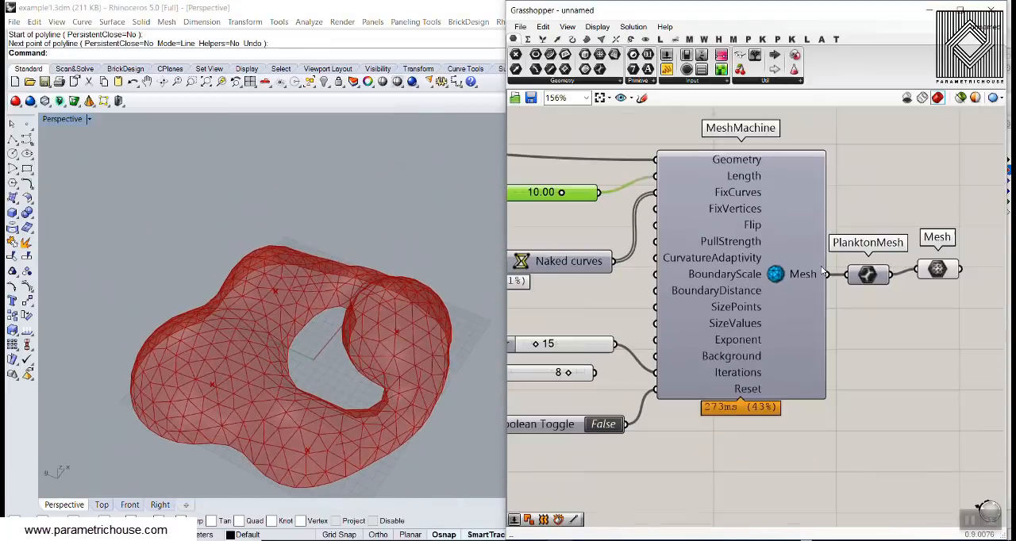
pyautogui.rightClick(706, 251)
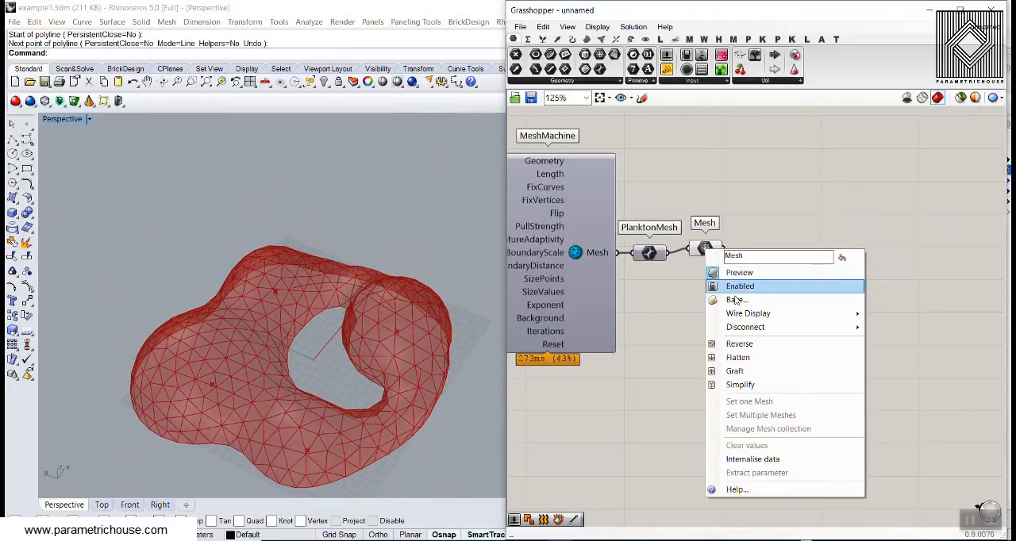
pyautogui.click(737, 301)
pyautogui.click(751, 420)
pyautogui.moveTo(280, 266); pyautogui.dragTo(369, 266, button='right')
pyautogui.scroll(-4, 374, 211)
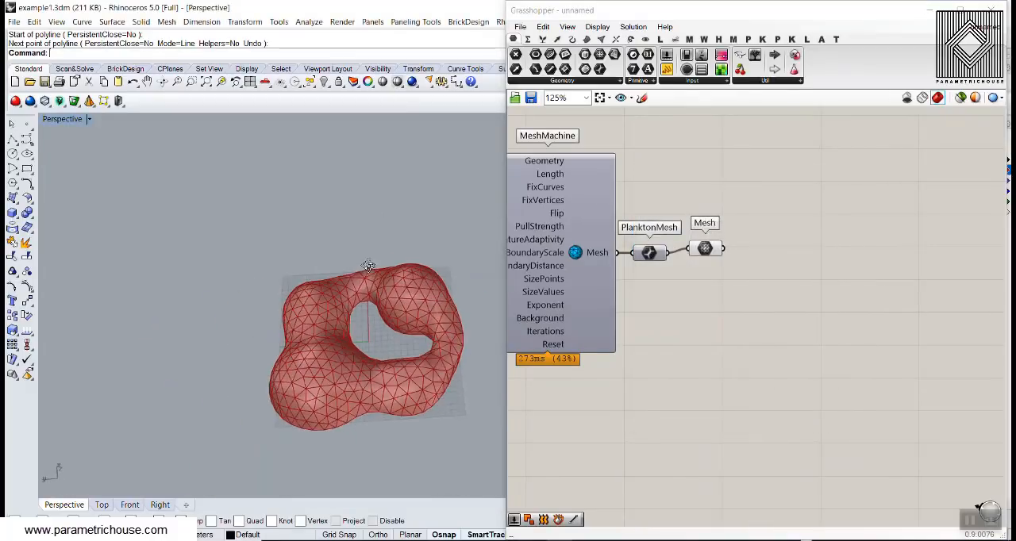
pyautogui.moveTo(368, 266); pyautogui.dragTo(195, 304)
pyautogui.scroll(5, 196, 303)
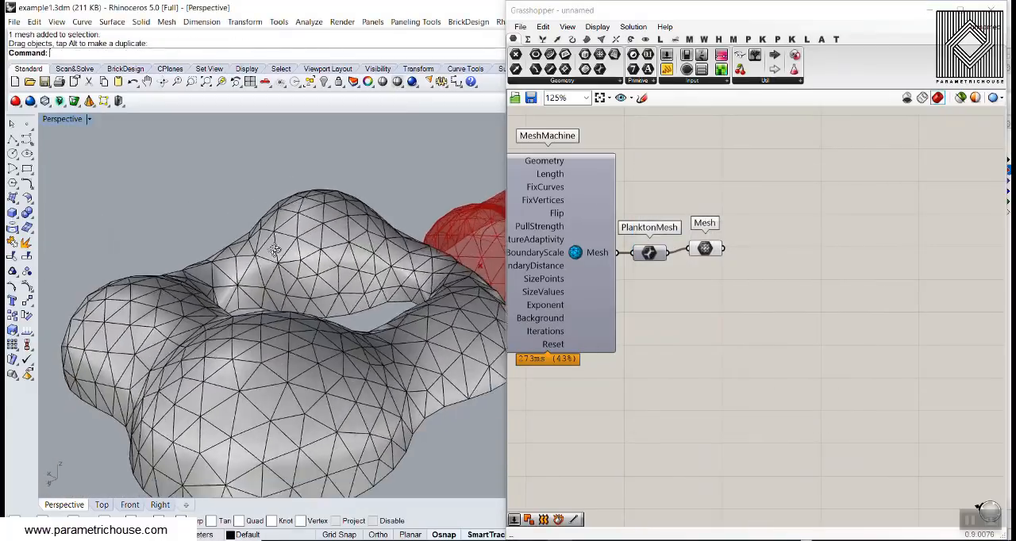
pyautogui.moveTo(275, 250); pyautogui.dragTo(232, 274, button='right')
pyautogui.scroll(-5, 230, 278)
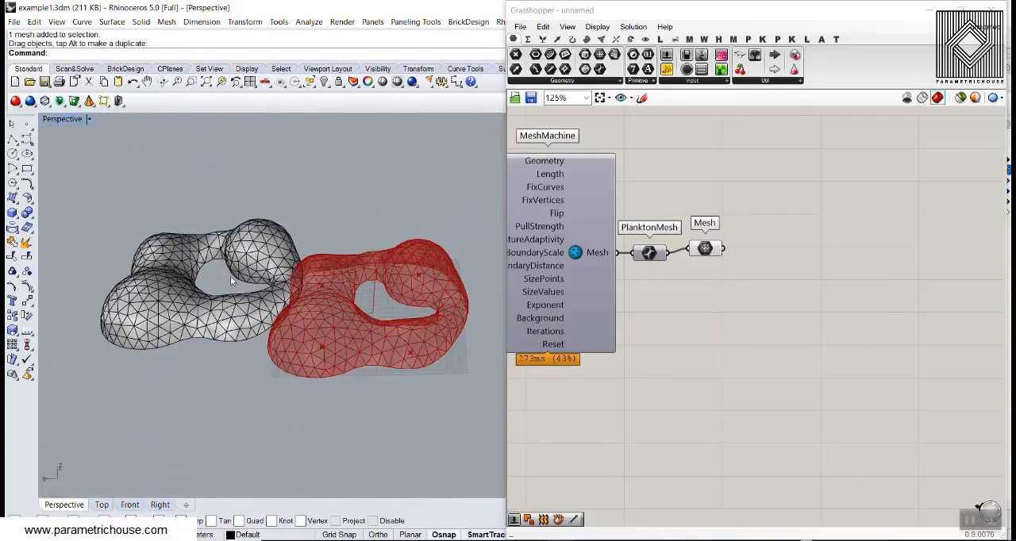
# - Delete the baked mesh from the Rhino model
pyautogui.scroll(5, 172, 312)
pyautogui.click(172, 312)
pyautogui.press('Delete')
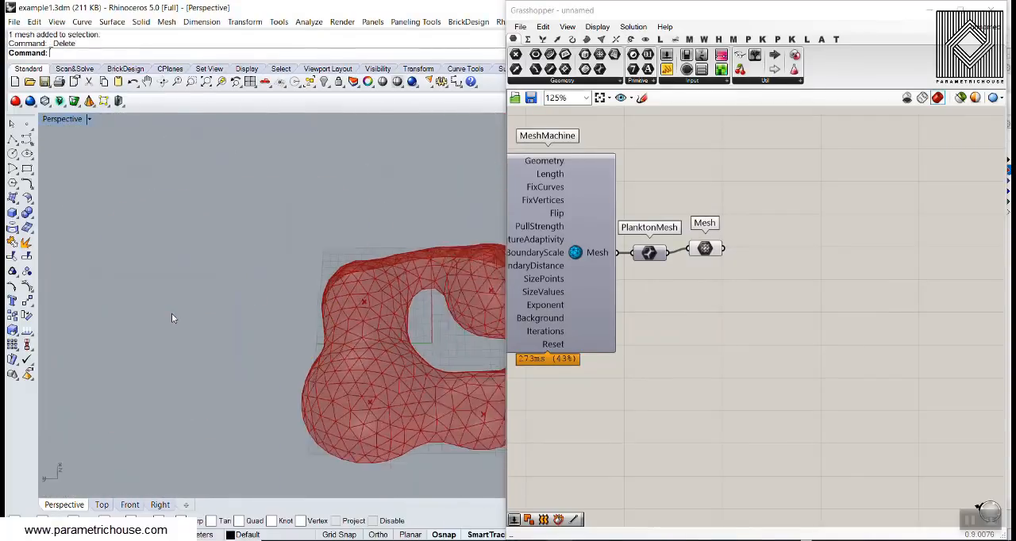
pyautogui.scroll(-6, 173, 315)
pyautogui.scroll(8, 313, 344)
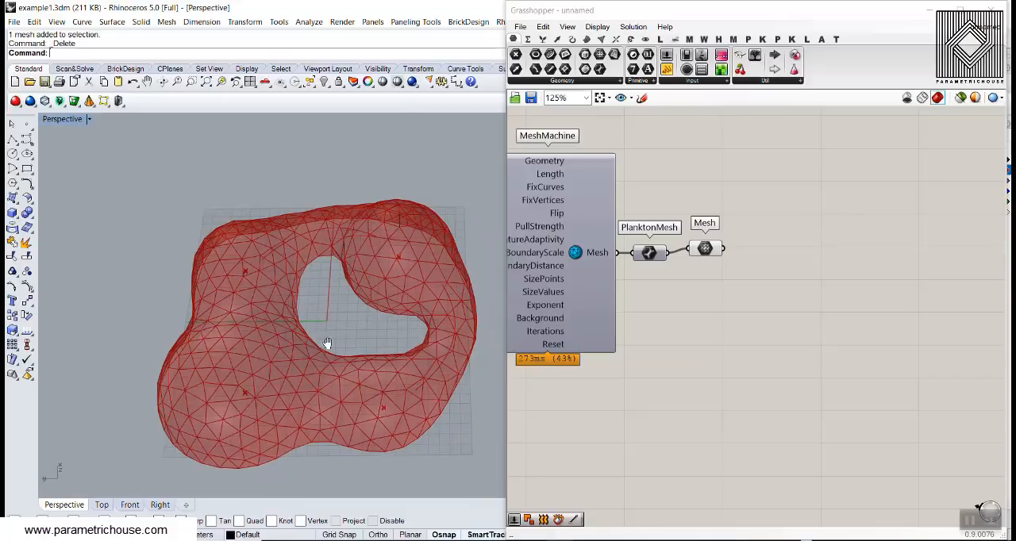
pyautogui.scroll(3, 327, 343)
# - Add a Weaverbird's Picture Frame component after the standard Mesh parameter and connect the mesh to its Mesh/Polylines input
pyautogui.moveTo(751, 283); pyautogui.dragTo(739, 314, button='right')
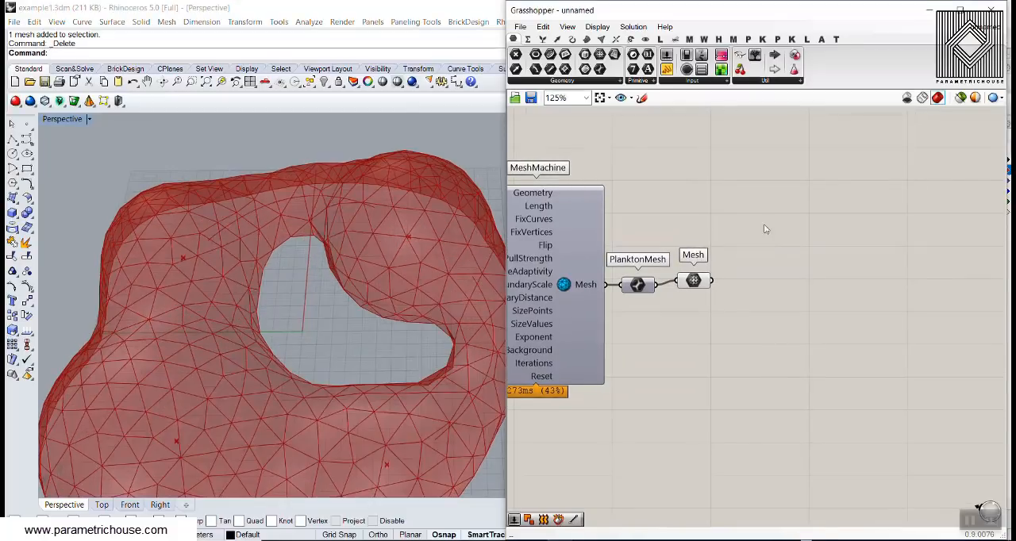
pyautogui.moveTo(247, 305)
pyautogui.mouseDown(button='right')
pyautogui.moveTo(224, 257)
pyautogui.moveTo(239, 294)
pyautogui.mouseUp(button='right')
pyautogui.scroll(-6, 239, 294)
pyautogui.scroll(4, 241, 290)
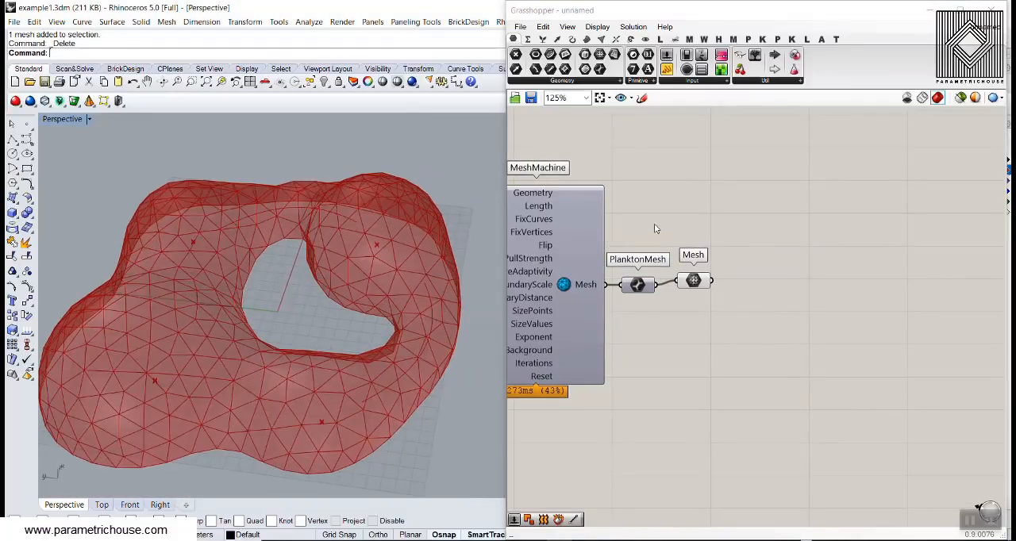
pyautogui.click(704, 39)
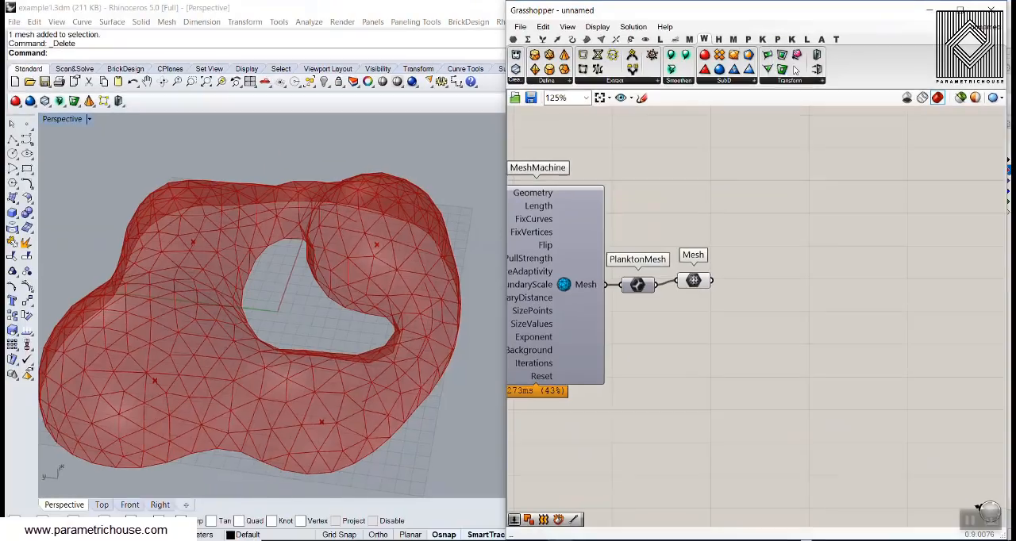
pyautogui.moveTo(778, 70); pyautogui.dragTo(784, 285)
pyautogui.scroll(3, 773, 357)
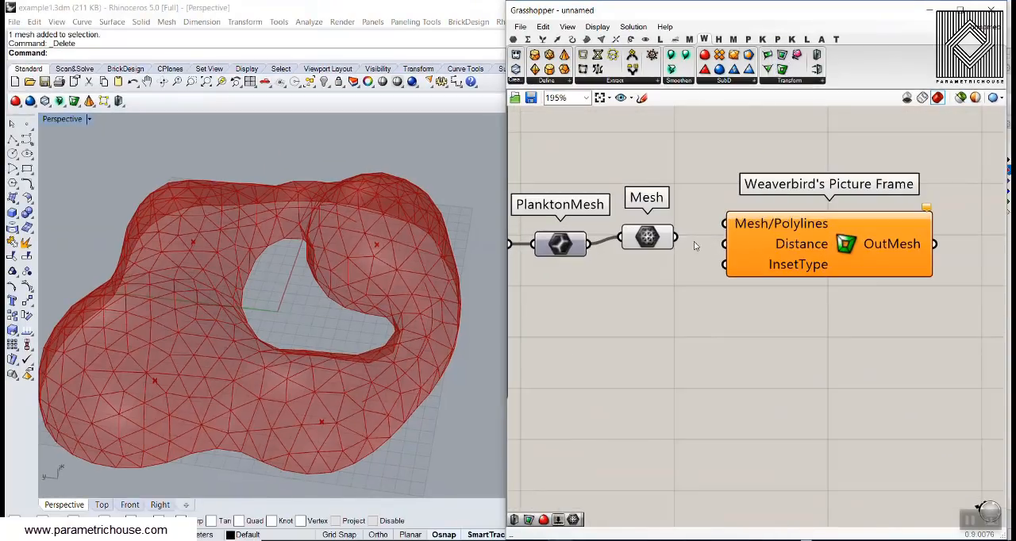
pyautogui.moveTo(676, 237); pyautogui.dragTo(724, 224)
pyautogui.moveTo(726, 269); pyautogui.dragTo(696, 241, button='right')
pyautogui.moveTo(781, 237); pyautogui.dragTo(845, 275)
pyautogui.click(718, 286)
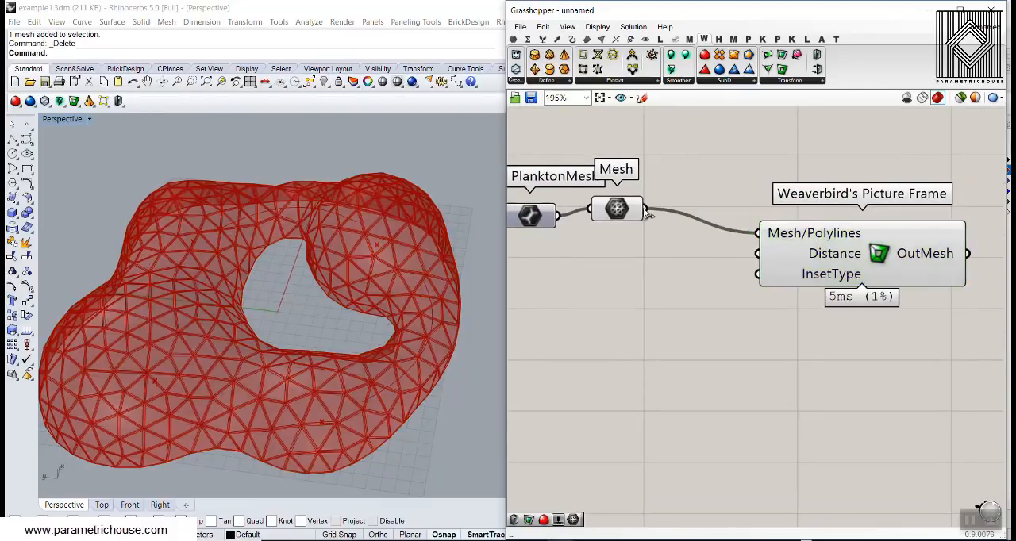
# - Turn off the preview of the standard Mesh parameter that feeds Weaverbird's Picture Frame
pyautogui.rightClick(624, 207)
pyautogui.click(658, 230)
pyautogui.moveTo(700, 279); pyautogui.dragTo(687, 241, button='right')
pyautogui.moveTo(768, 227); pyautogui.dragTo(809, 248)
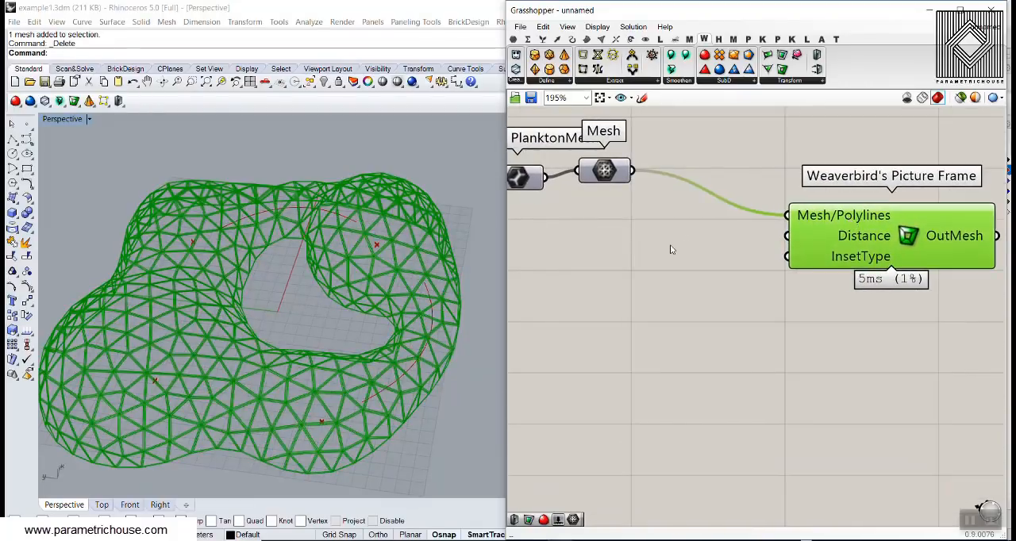
# - Add a number slider, connect it to Picture Frame's Distance input, and set it to 10.0
pyautogui.doubleClick(670, 245)
pyautogui.write('5.6')
pyautogui.press('Return')
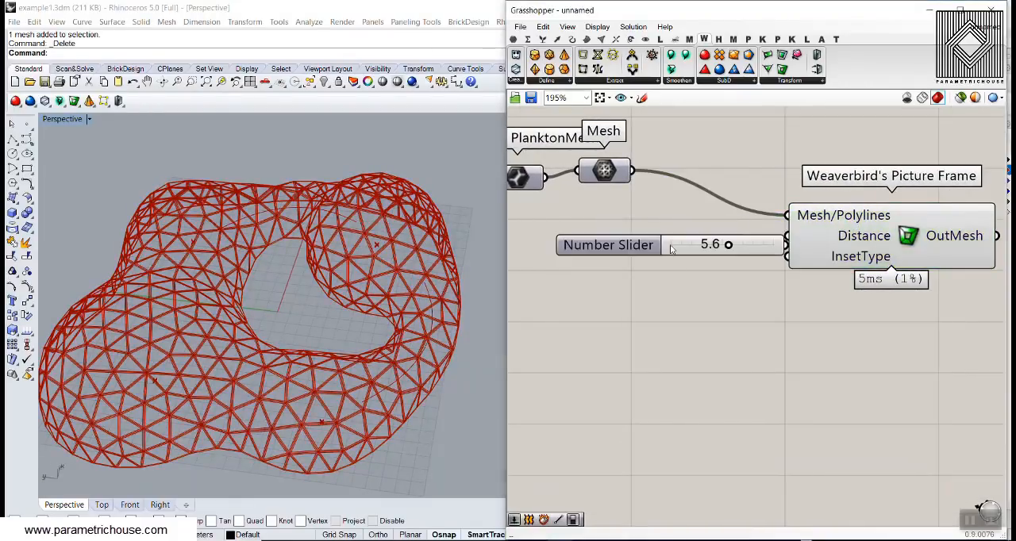
pyautogui.moveTo(762, 245); pyautogui.dragTo(723, 239)
pyautogui.click(832, 237)
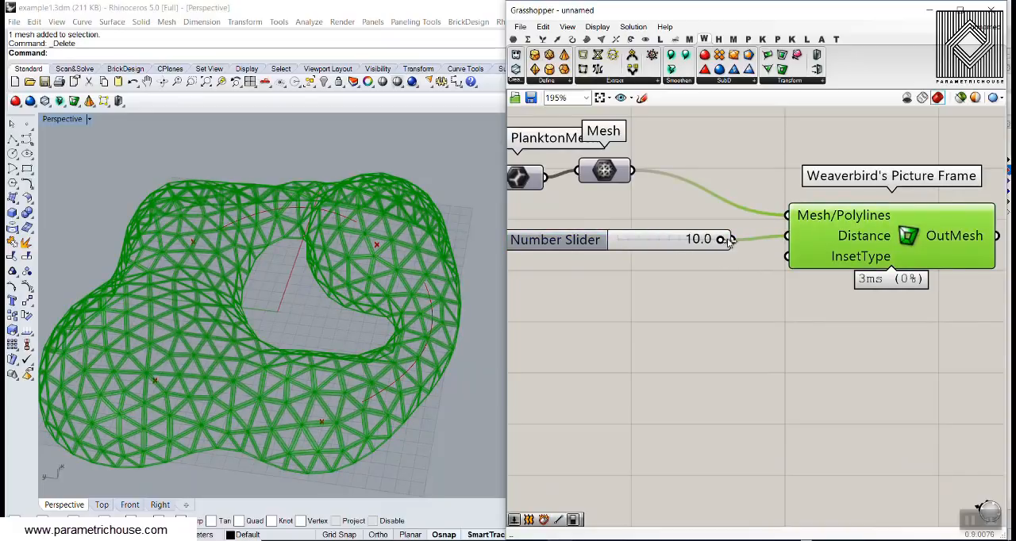
pyautogui.click(706, 309)
pyautogui.scroll(10, 239, 317)
pyautogui.scroll(-10, 267, 315)
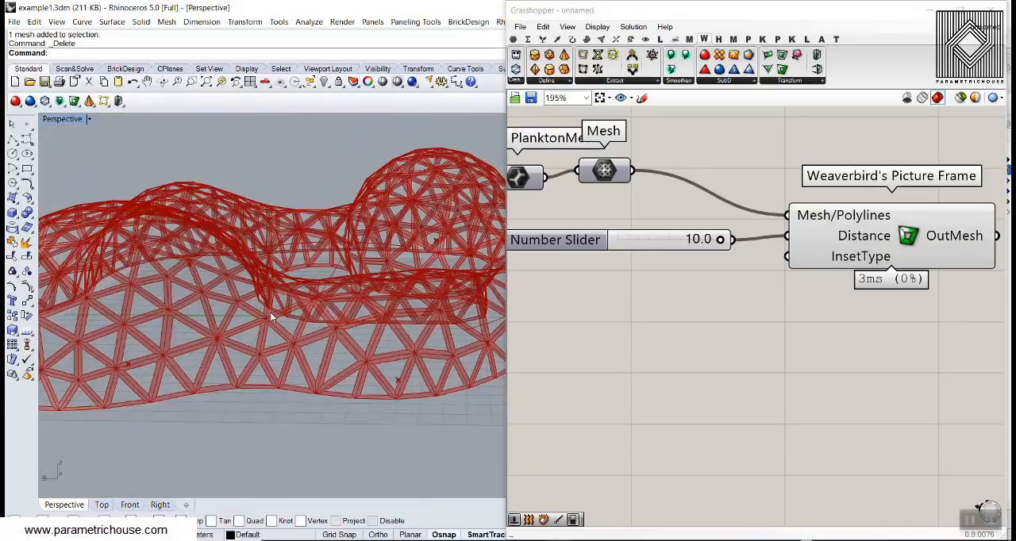
pyautogui.scroll(8, 247, 352)
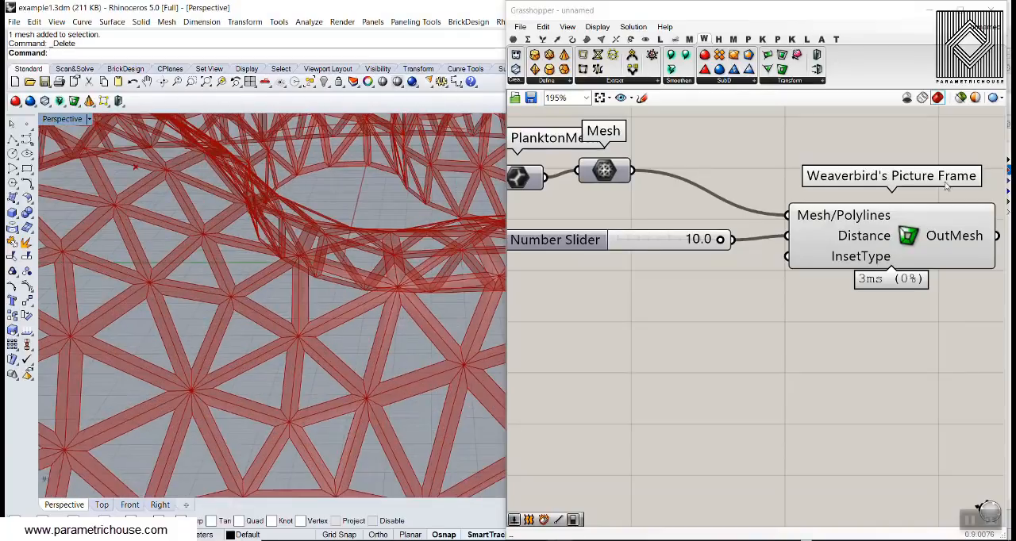
pyautogui.scroll(-4, 276, 286)
pyautogui.moveTo(276, 286); pyautogui.dragTo(260, 320, button='right')
# - Add Weaverbird's Mesh Window and connect the Mesh parameter to Mesh/Polylines and the 10.0 slider to Distance
pyautogui.moveTo(748, 235); pyautogui.dragTo(686, 247, button='right')
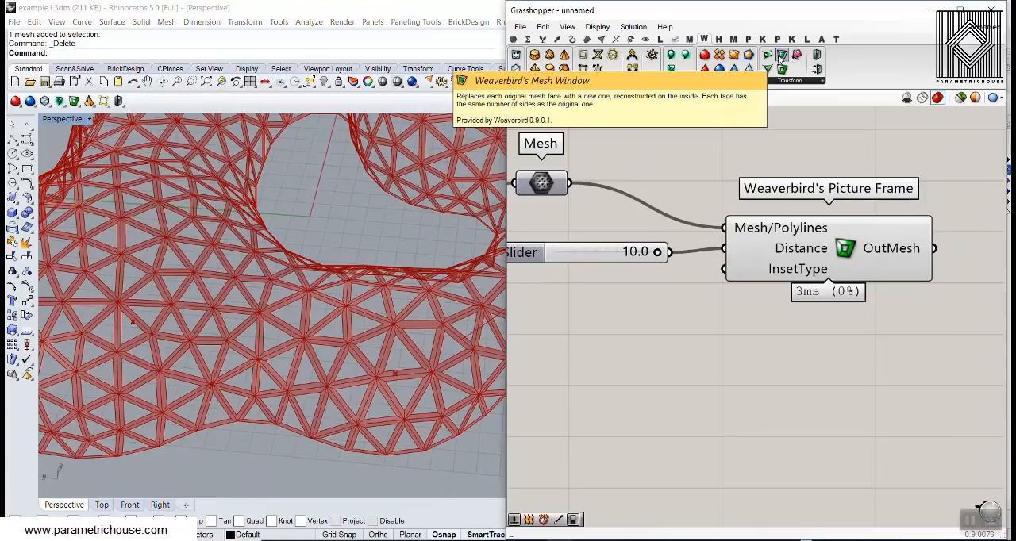
pyautogui.moveTo(781, 59); pyautogui.dragTo(740, 216)
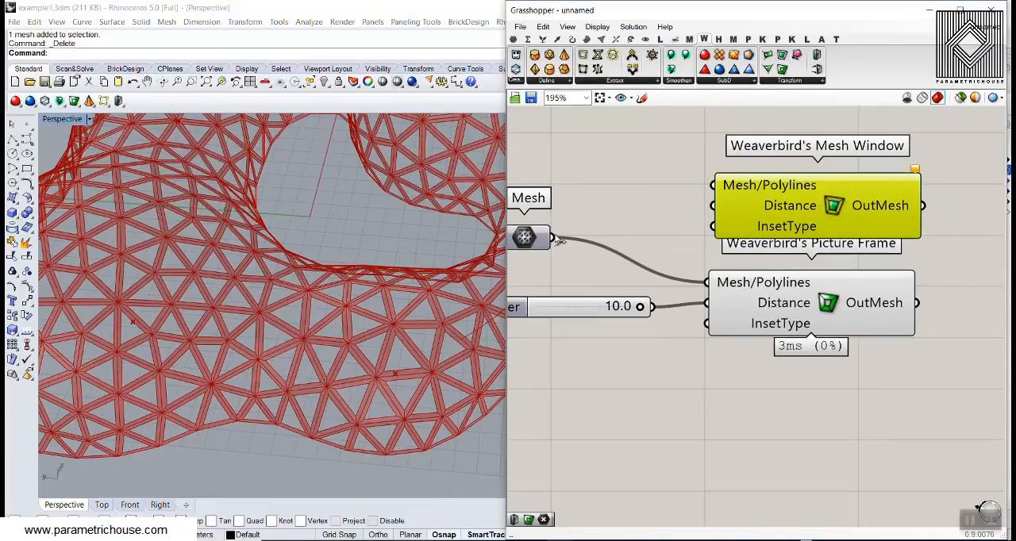
pyautogui.moveTo(696, 188); pyautogui.dragTo(698, 188)
pyautogui.moveTo(651, 307); pyautogui.dragTo(713, 206)
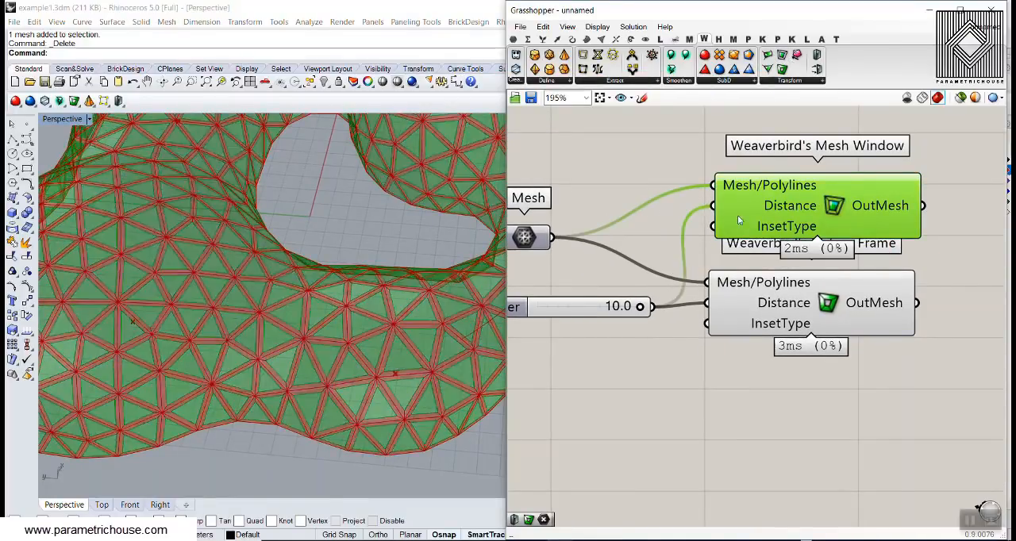
pyautogui.scroll(6, 373, 331)
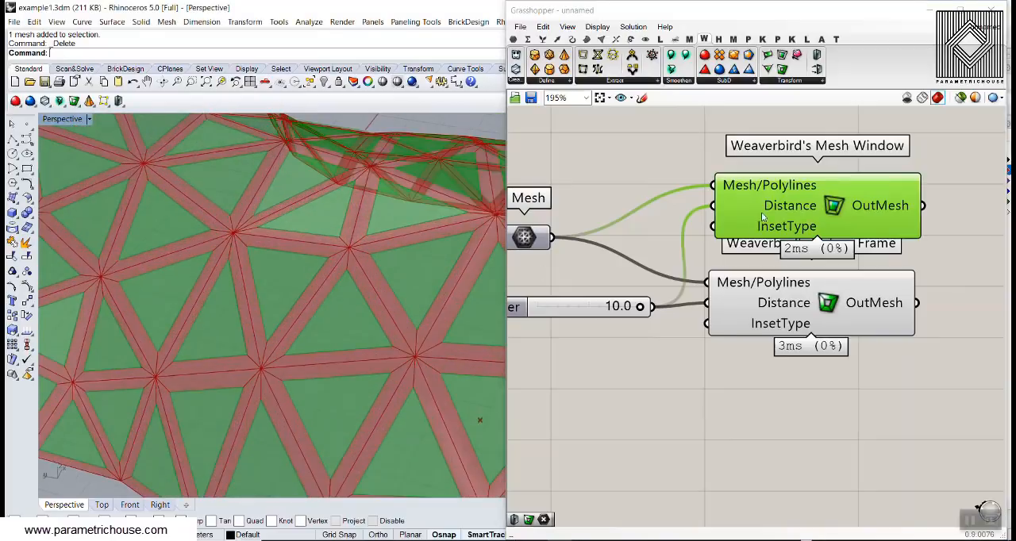
# - Bake Mesh Window's OutMesh to Layer 01 and Picture Frame's OutMesh to Layer 02
pyautogui.rightClick(876, 204)
pyautogui.click(893, 258)
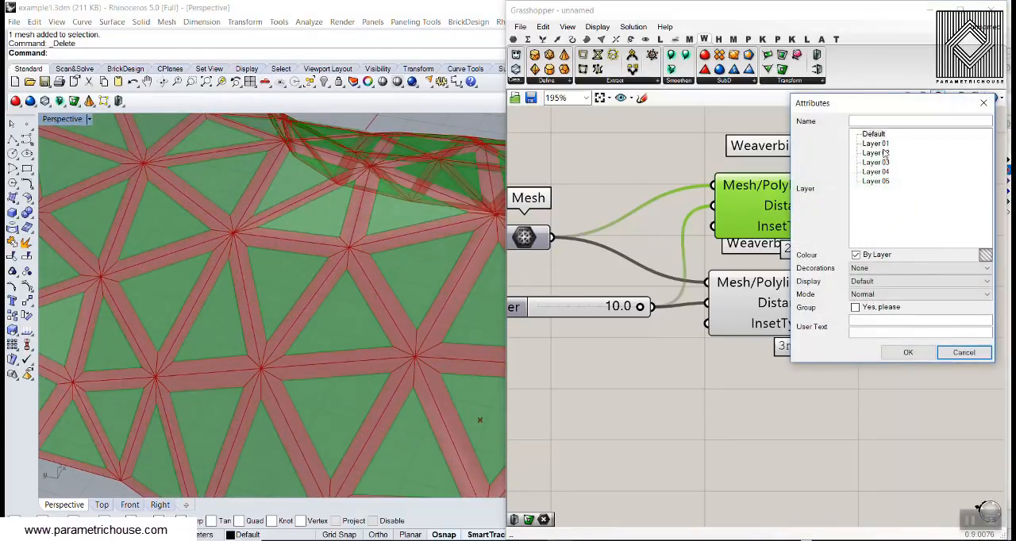
pyautogui.click(906, 353)
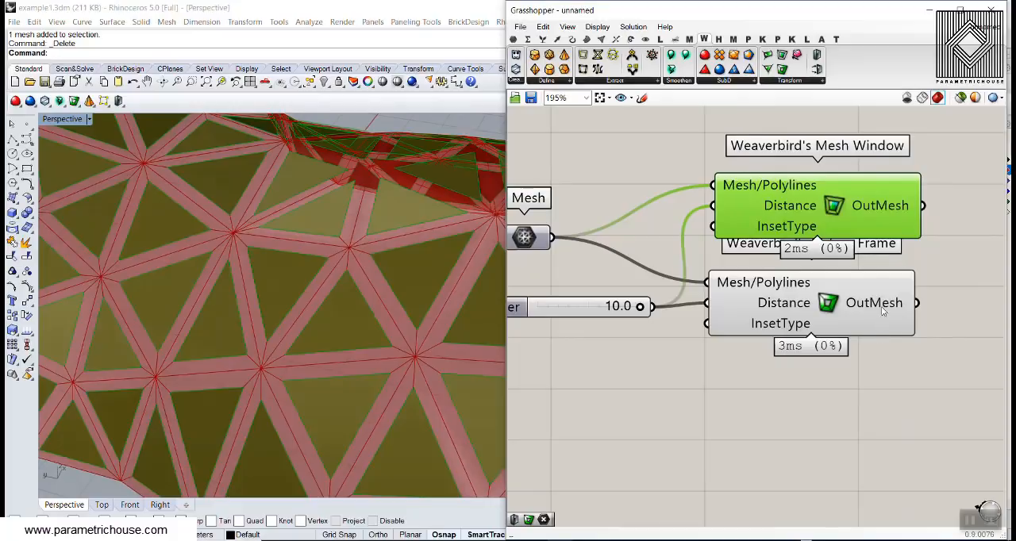
pyautogui.rightClick(883, 312)
pyautogui.click(887, 326)
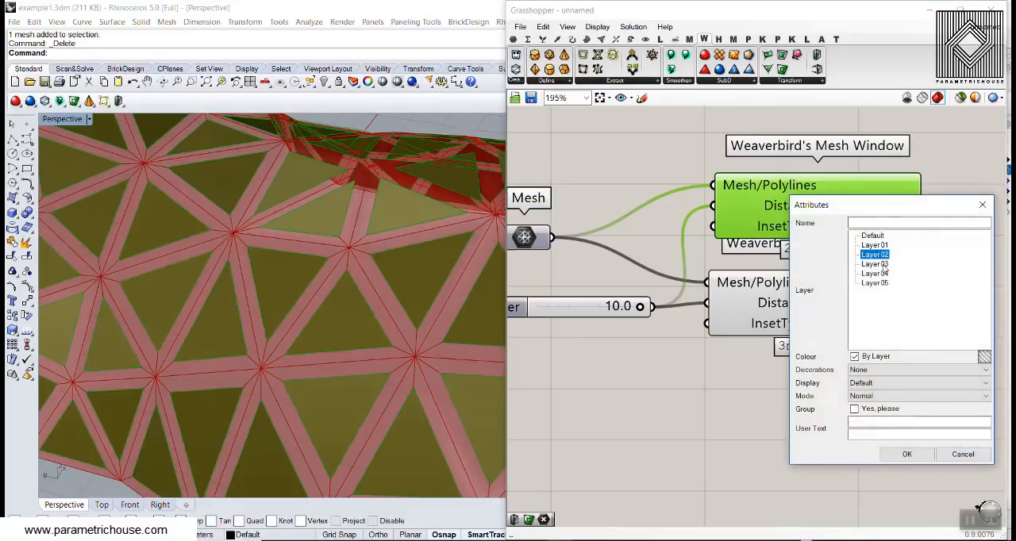
pyautogui.click(906, 454)
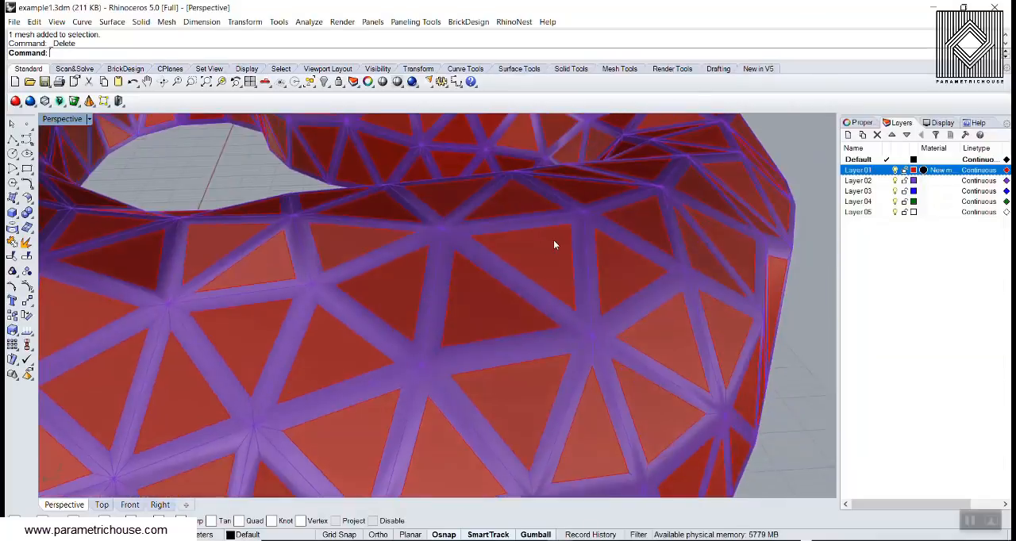
# - Inspect the baked windows and frames in Rhino, and undo both bakes
pyautogui.scroll(-5, 545, 242)
pyautogui.scroll(6, 284, 293)
pyautogui.moveTo(284, 292); pyautogui.dragTo(378, 310, button='right')
pyautogui.scroll(-5, 469, 275)
pyautogui.scroll(-5, 378, 310)
pyautogui.hotkey('ctrl', 'z')
pyautogui.hotkey('ctrl', 'z')
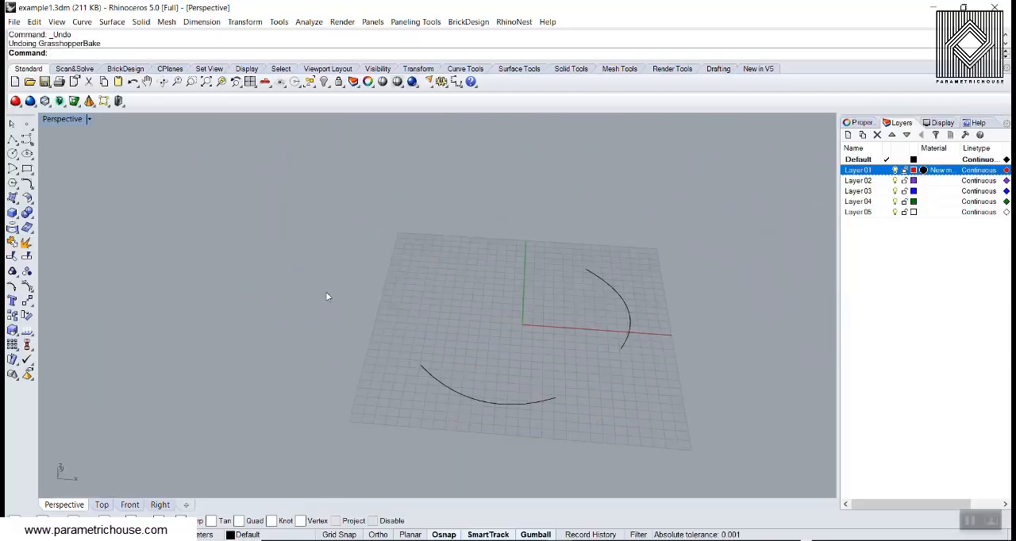
# - Return to Grasshopper, add Weaverbird's Mesh Thicken, and connect Picture Frame's OutMesh to its Mesh/Curves input
pyautogui.write('Grasshopper')
pyautogui.press('Return')
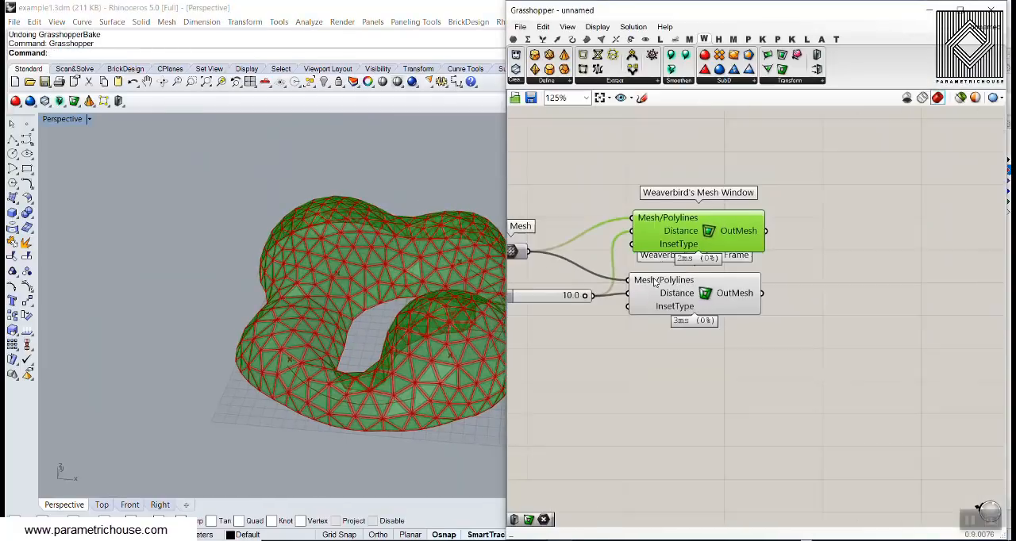
pyautogui.moveTo(654, 282); pyautogui.dragTo(686, 288, button='right')
pyautogui.click(858, 242)
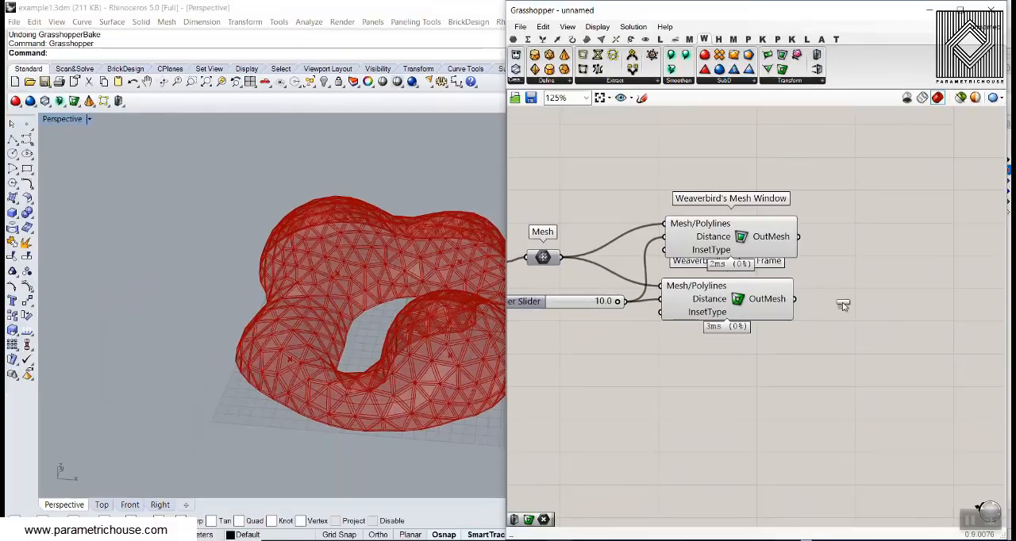
pyautogui.moveTo(843, 305); pyautogui.dragTo(832, 326)
pyautogui.scroll(2, 803, 310)
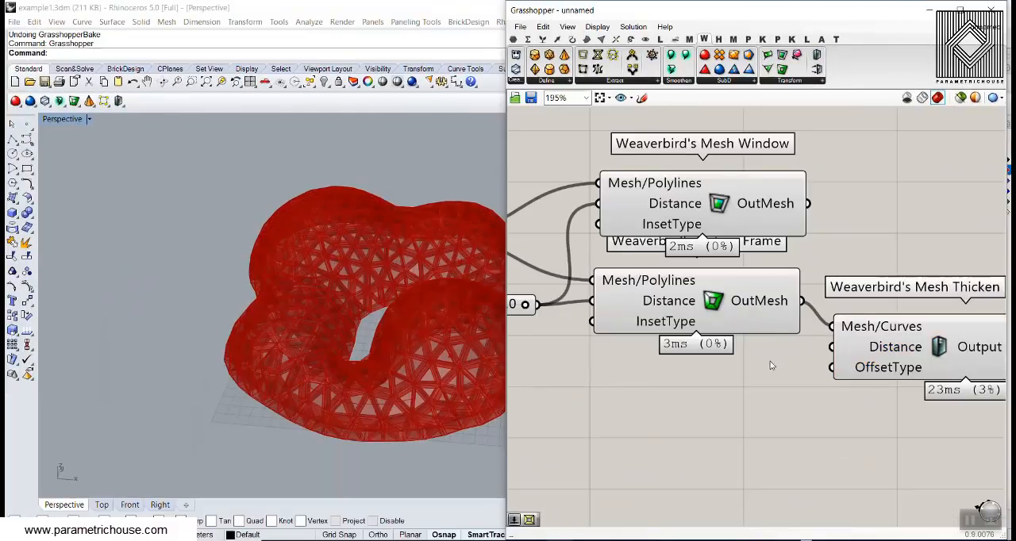
# - Add a number slider, connect it to Mesh Thicken's Distance input, and set it to 1.1
pyautogui.doubleClick(722, 400)
pyautogui.write('2.2')
pyautogui.press('Return')
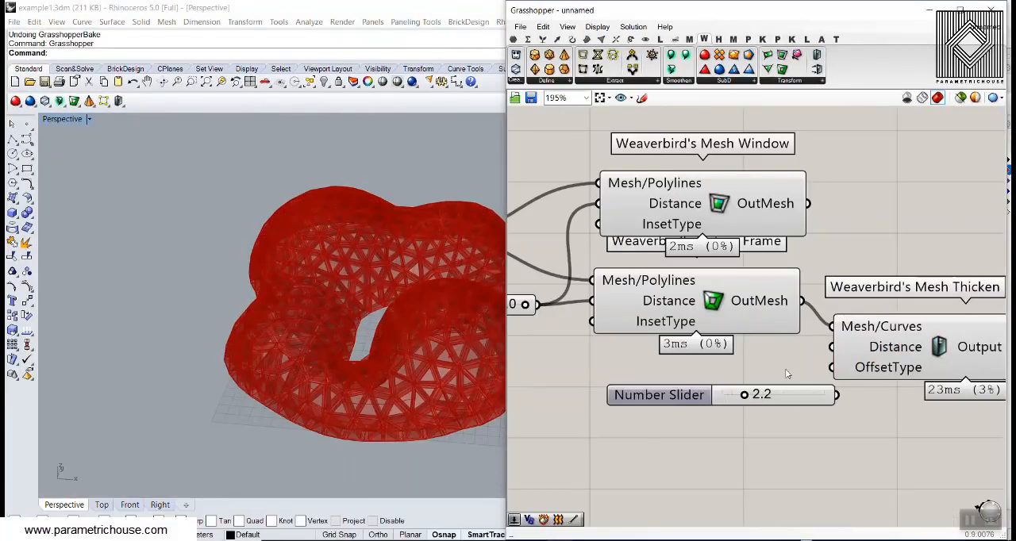
pyautogui.scroll(1, 787, 373)
pyautogui.moveTo(790, 395); pyautogui.dragTo(832, 345)
pyautogui.moveTo(766, 358); pyautogui.dragTo(768, 376)
pyautogui.click(912, 344)
pyautogui.moveTo(439, 320); pyautogui.dragTo(416, 340, button='right')
pyautogui.scroll(6, 418, 345)
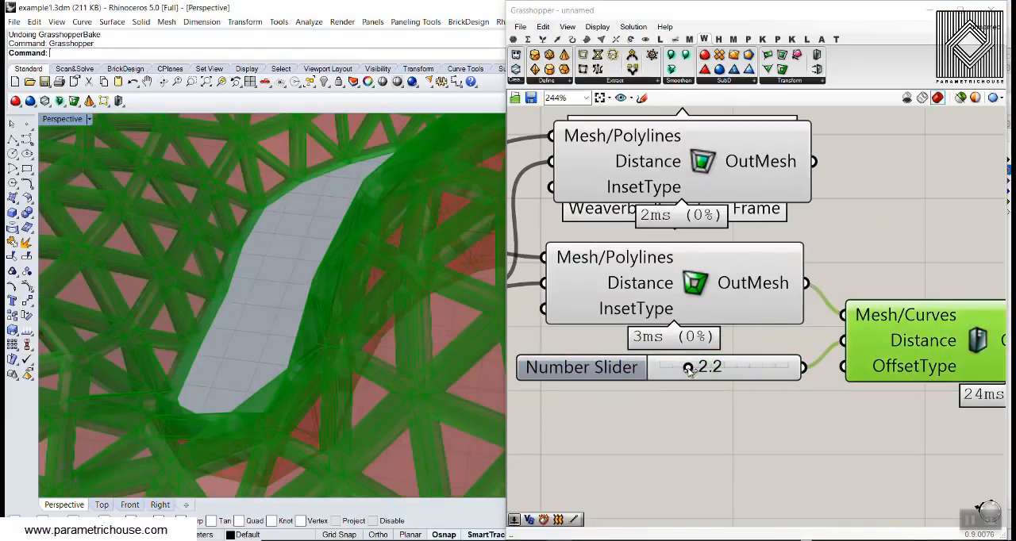
pyautogui.moveTo(689, 370); pyautogui.dragTo(674, 370)
pyautogui.scroll(-3, 669, 346)
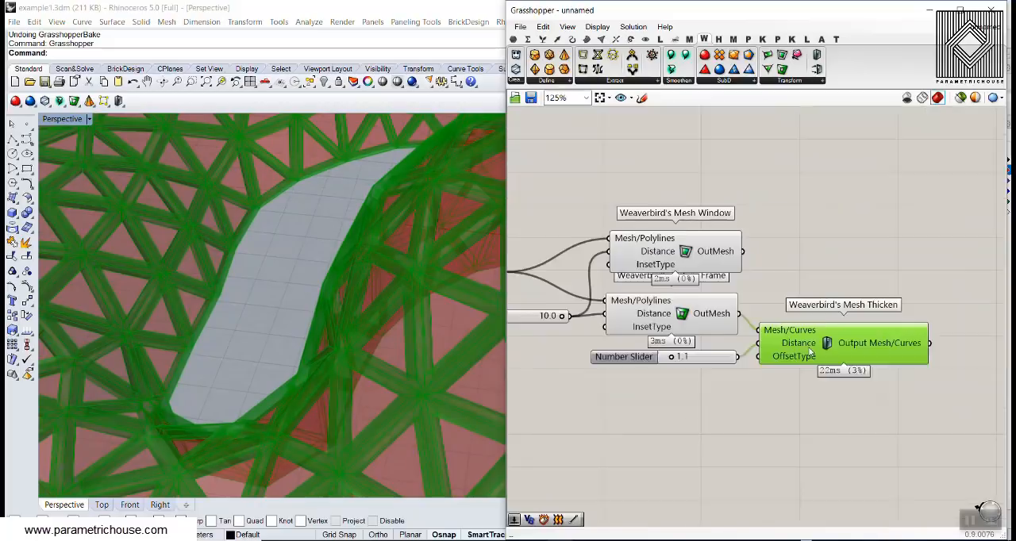
# - Bake the Mesh Thicken output into Rhino and move the baked mesh away from the preview
pyautogui.moveTo(892, 348); pyautogui.dragTo(780, 328, button='right')
pyautogui.rightClick(780, 328)
pyautogui.click(794, 351)
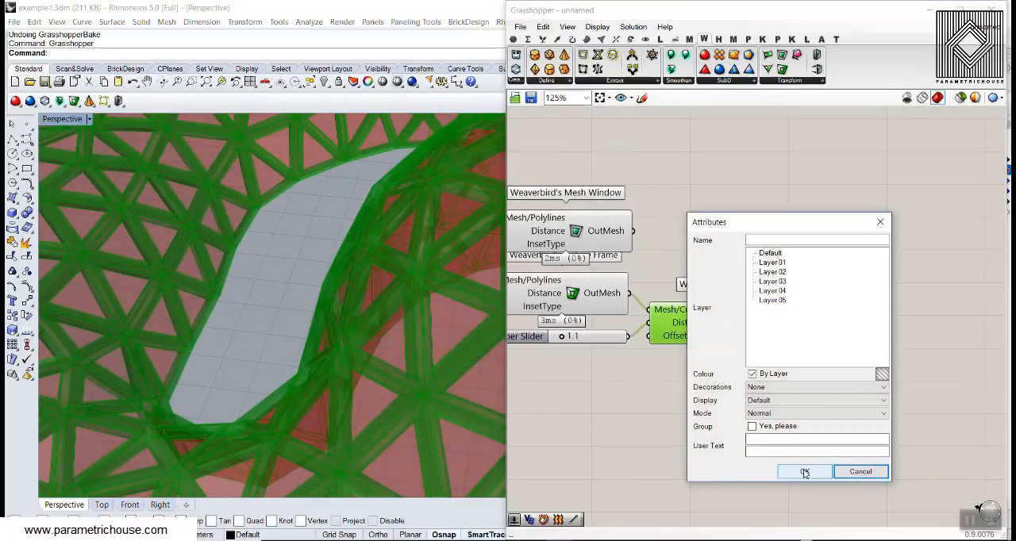
pyautogui.click(804, 471)
pyautogui.scroll(-10, 364, 265)
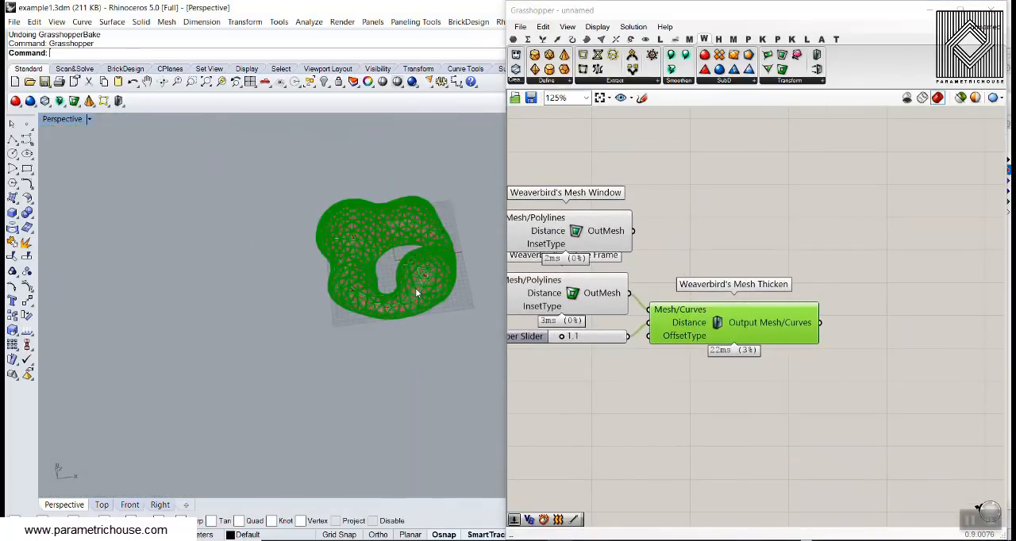
pyautogui.moveTo(414, 293); pyautogui.dragTo(275, 319)
pyautogui.click(174, 238)
pyautogui.scroll(8, 197, 290)
pyautogui.moveTo(274, 322); pyautogui.dragTo(246, 235, button='right')
# - Switch the Perspective viewport to Rendered display and inspect the baked thickened mesh
pyautogui.click(67, 119)
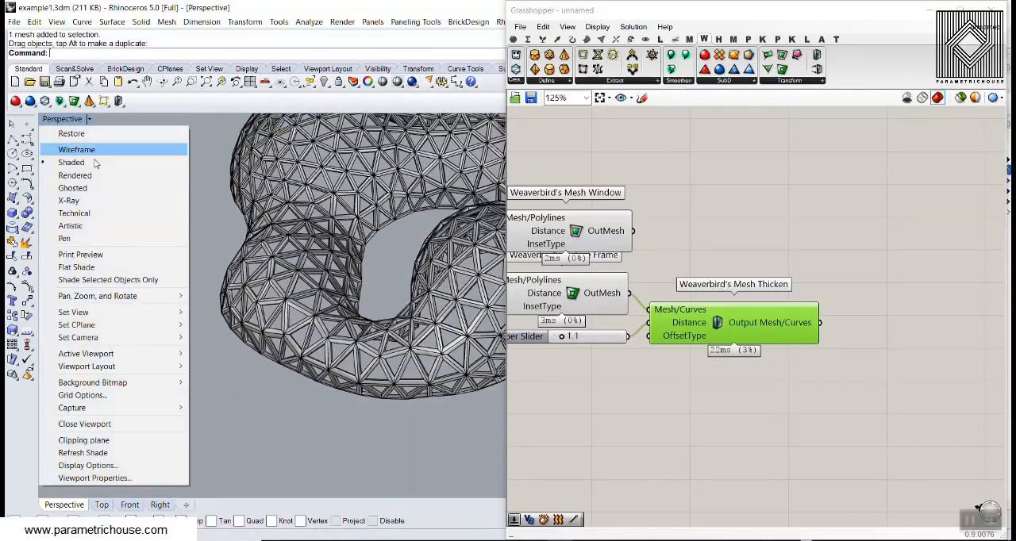
pyautogui.click(89, 175)
pyautogui.moveTo(384, 191); pyautogui.dragTo(203, 328, button='right')
pyautogui.scroll(-3, 204, 328)
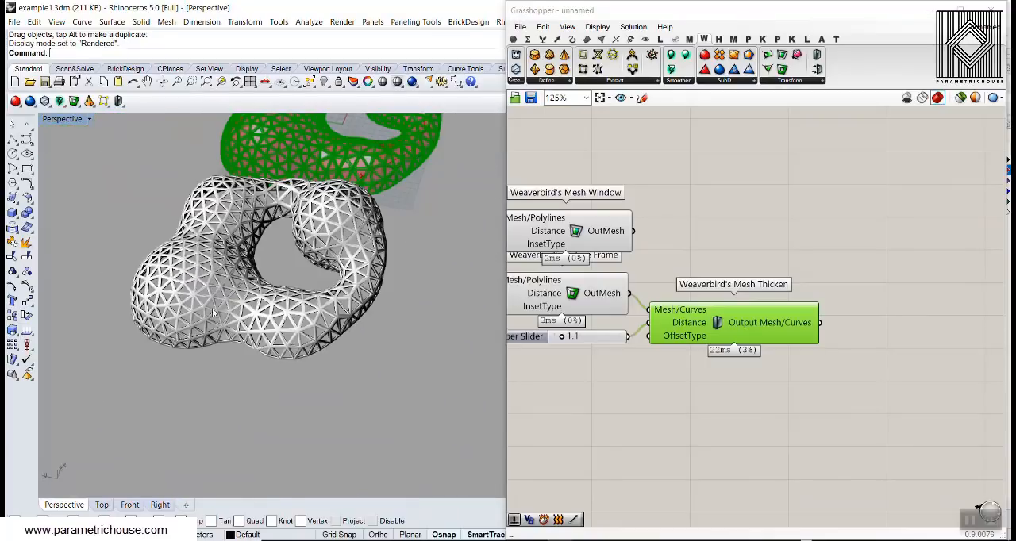
# - Delete the baked thickened mesh from the Rhino model
pyautogui.click(220, 349)
pyautogui.press('Delete')
pyautogui.scroll(-5, 220, 256)
pyautogui.scroll(9, 317, 278)
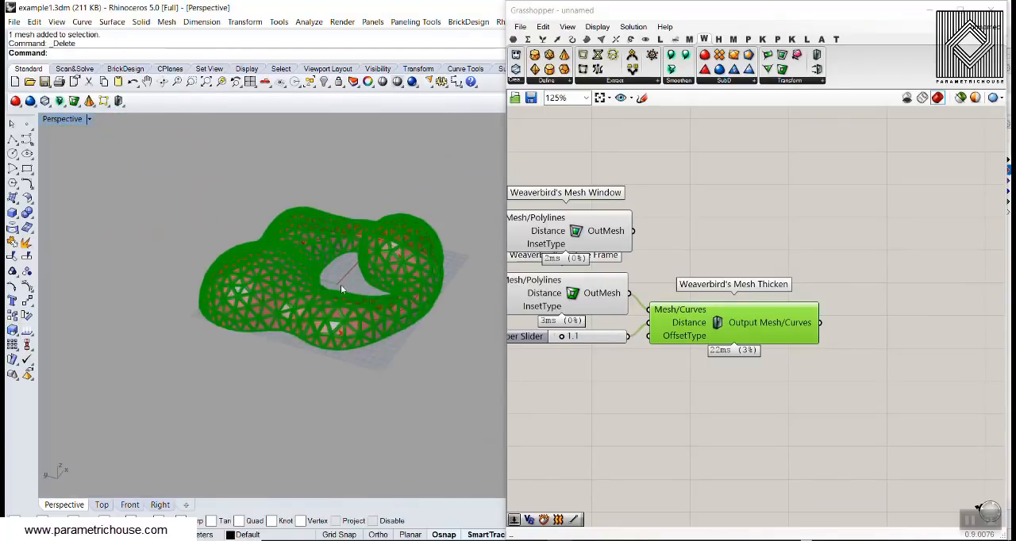
# - Examine the thickened frame preview in the Perspective viewport from several angles
pyautogui.moveTo(340, 286); pyautogui.dragTo(238, 360, button='right')
pyautogui.scroll(-5, 240, 359)
pyautogui.scroll(4, 361, 284)
pyautogui.moveTo(361, 284); pyautogui.dragTo(244, 311, button='right')
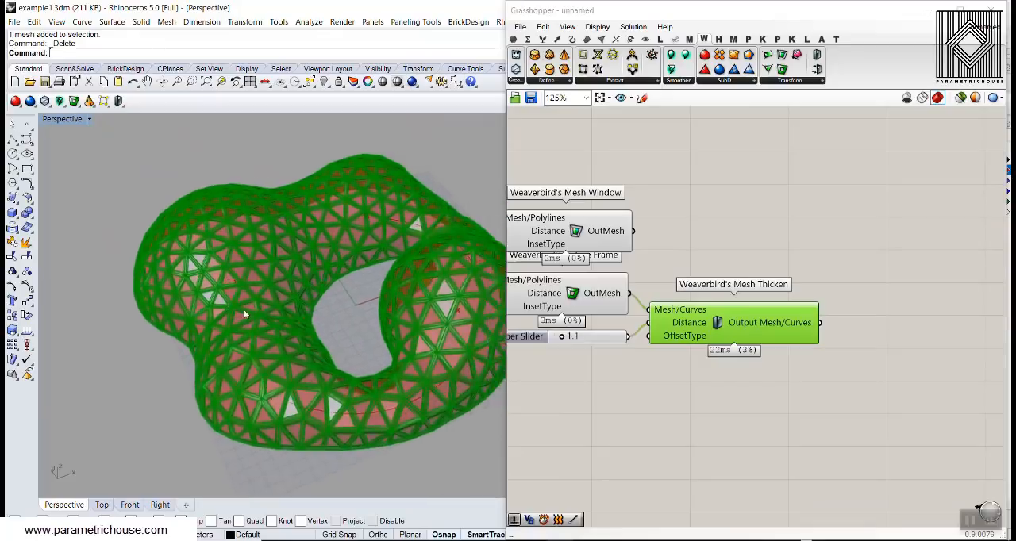
pyautogui.scroll(-4, 244, 311)
pyautogui.moveTo(339, 309); pyautogui.dragTo(259, 360, button='right')
pyautogui.scroll(5, 249, 352)
# - Add a Weaverbird's Stellate/Cumulation component above the Mesh Window component
pyautogui.moveTo(727, 279); pyautogui.dragTo(784, 277, button='right')
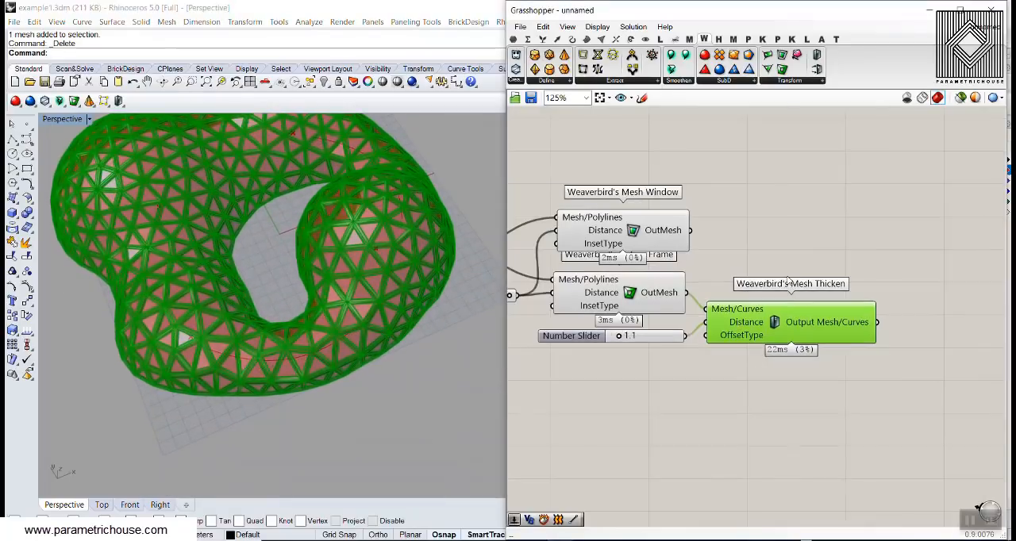
pyautogui.click(818, 221)
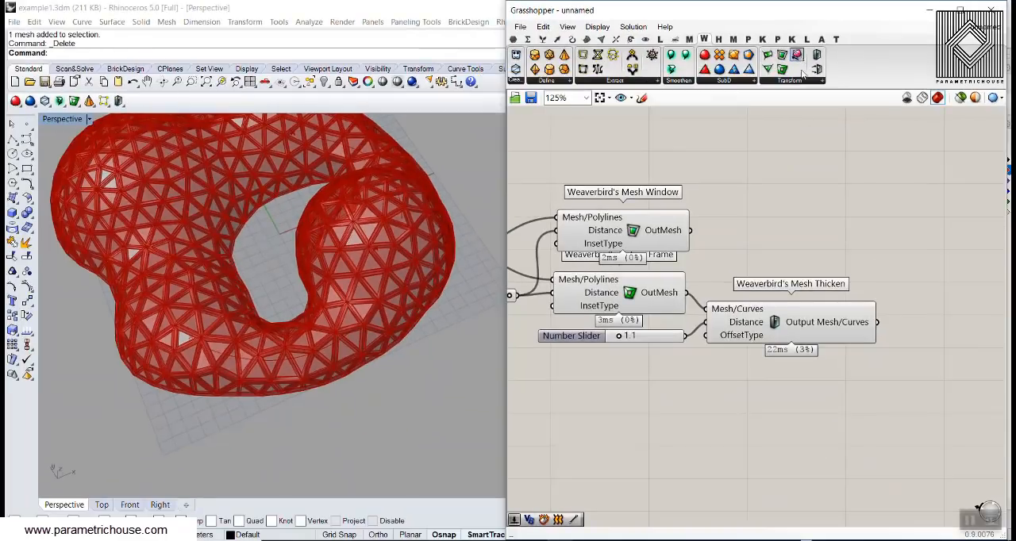
pyautogui.scroll(-3, 731, 188)
pyautogui.moveTo(703, 178); pyautogui.dragTo(704, 177)
# - Turn off the previews of Mesh Window, Picture Frame and Mesh Thicken, and turn the Mesh parameter's preview on
pyautogui.moveTo(846, 292); pyautogui.dragTo(684, 203)
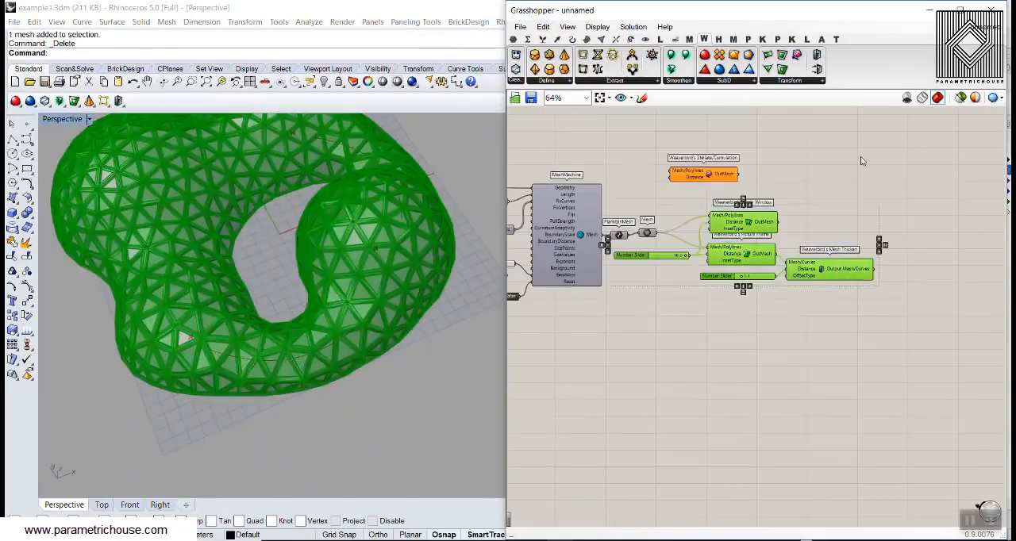
pyautogui.rightClick(857, 158)
pyautogui.click(886, 185)
pyautogui.scroll(3, 714, 230)
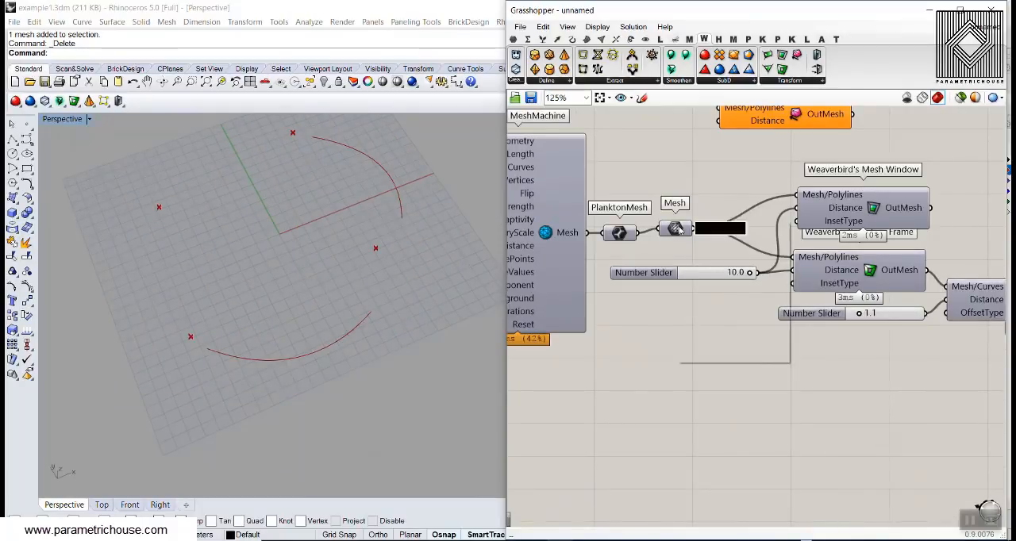
pyautogui.rightClick(674, 230)
pyautogui.click(697, 252)
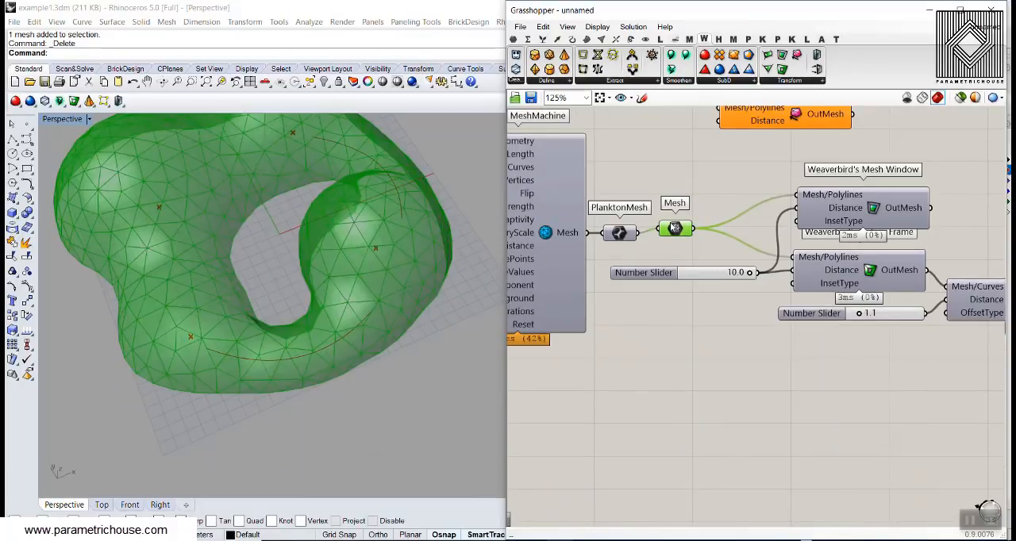
pyautogui.keyDown('shift'); pyautogui.moveTo(339, 238); pyautogui.dragTo(324, 266, button='right'); pyautogui.keyUp('shift')
# - Connect the Mesh parameter to the Mesh/Polylines input of Weaverbird's Stellate/Cumulation
pyautogui.click(681, 190)
pyautogui.moveTo(683, 191); pyautogui.dragTo(665, 249, button='right')
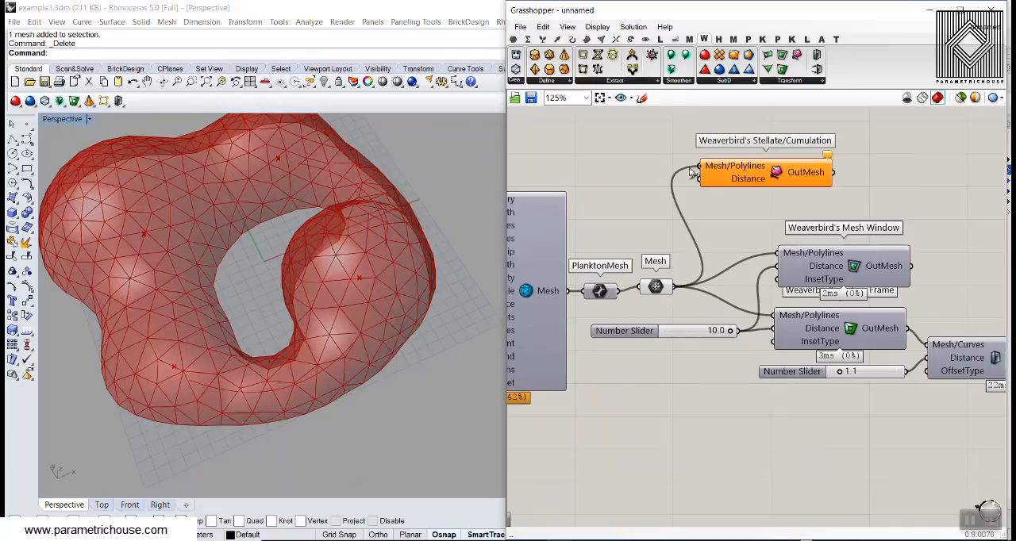
pyautogui.moveTo(690, 169); pyautogui.dragTo(693, 168)
pyautogui.click(738, 174)
# - Examine the spikes of the stellated mesh preview up close and from several angles
pyautogui.moveTo(306, 297); pyautogui.dragTo(310, 266, button='right')
pyautogui.scroll(6, 247, 394)
pyautogui.moveTo(247, 394); pyautogui.dragTo(270, 384, button='right')
pyautogui.scroll(-5, 280, 375)
pyautogui.click(700, 189)
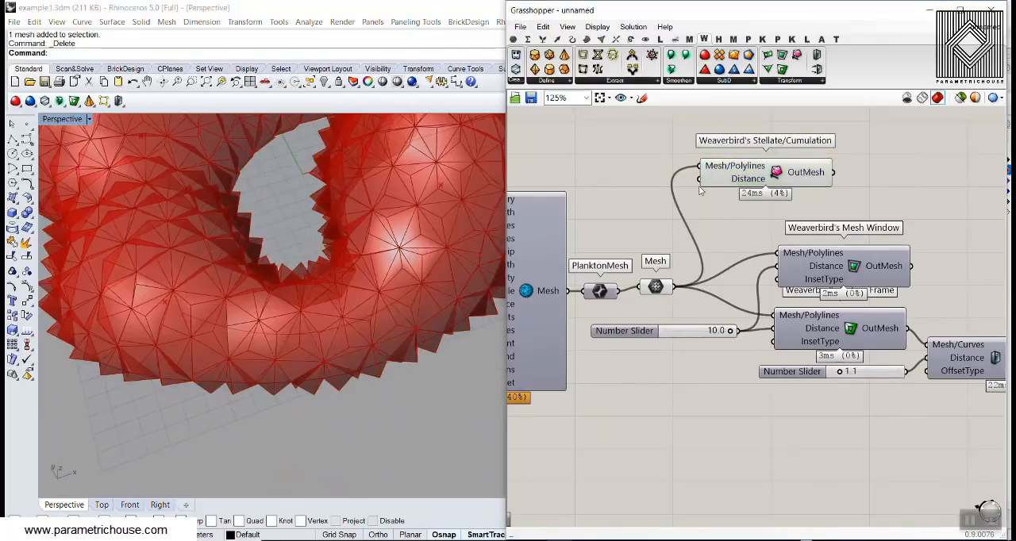
pyautogui.moveTo(371, 311); pyautogui.dragTo(324, 354, button='right')
pyautogui.scroll(-4, 343, 244)
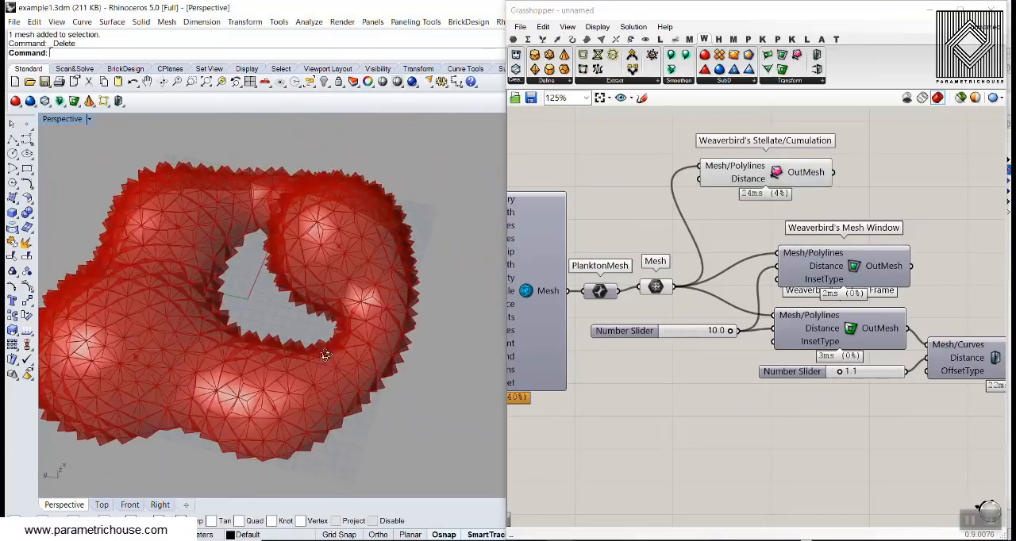
pyautogui.scroll(5, 216, 393)
pyautogui.moveTo(806, 213); pyautogui.dragTo(778, 228, button='right')
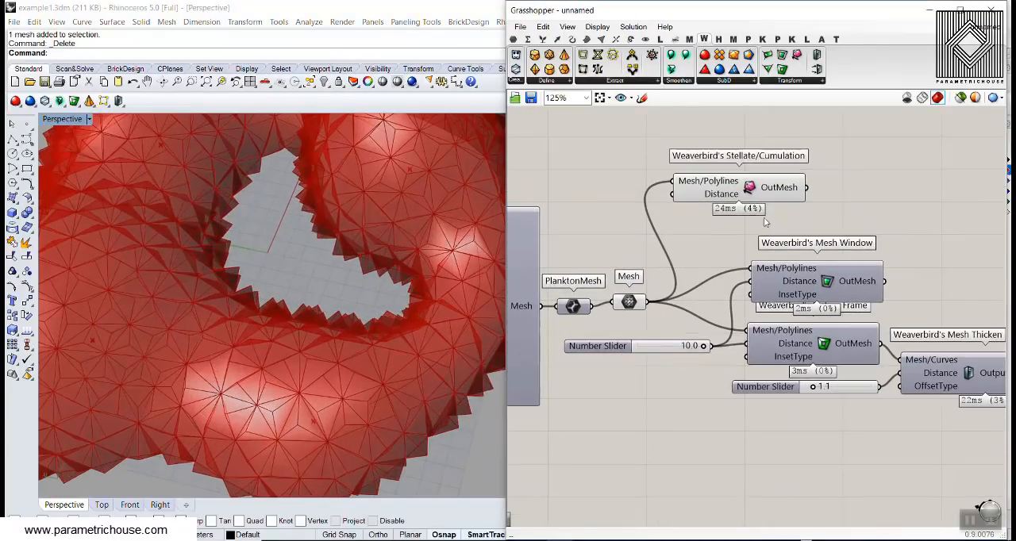
# - Bake the Stellate/Cumulation mesh on the Default layer and move the baked mesh clear of the preview
pyautogui.rightClick(788, 188)
pyautogui.click(797, 210)
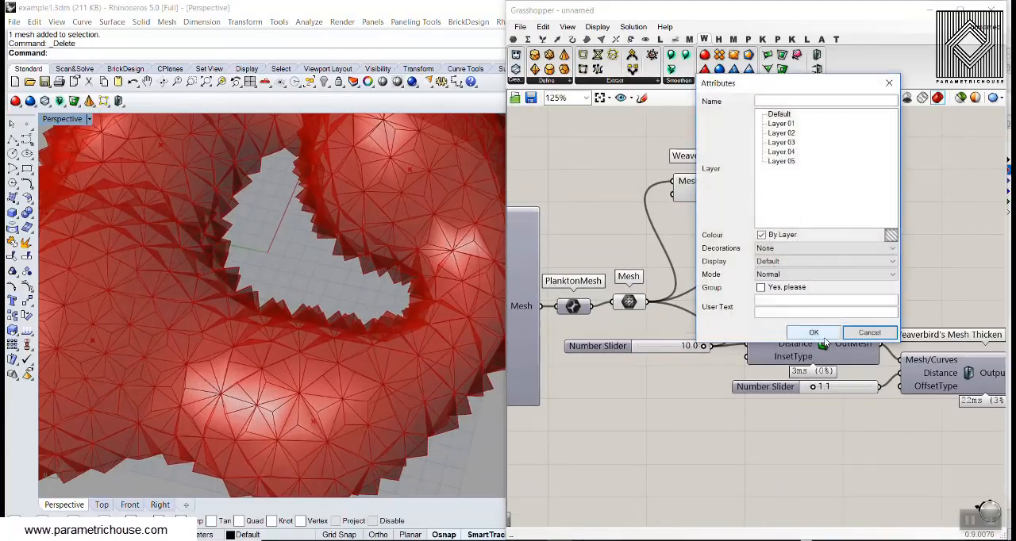
pyautogui.click(782, 333)
pyautogui.scroll(-5, 400, 307)
pyautogui.moveTo(314, 208); pyautogui.dragTo(120, 231)
pyautogui.click(121, 231)
# - Switch the Perspective viewport to Shaded display and examine the baked mesh's spikes
pyautogui.scroll(6, 118, 274)
pyautogui.moveTo(119, 274)
pyautogui.mouseDown(button='right')
pyautogui.moveTo(203, 214)
pyautogui.moveTo(104, 270)
pyautogui.mouseUp(button='right')
pyautogui.scroll(-5, 202, 215)
pyautogui.scroll(7, 104, 270)
pyautogui.click(65, 119)
pyautogui.click(79, 162)
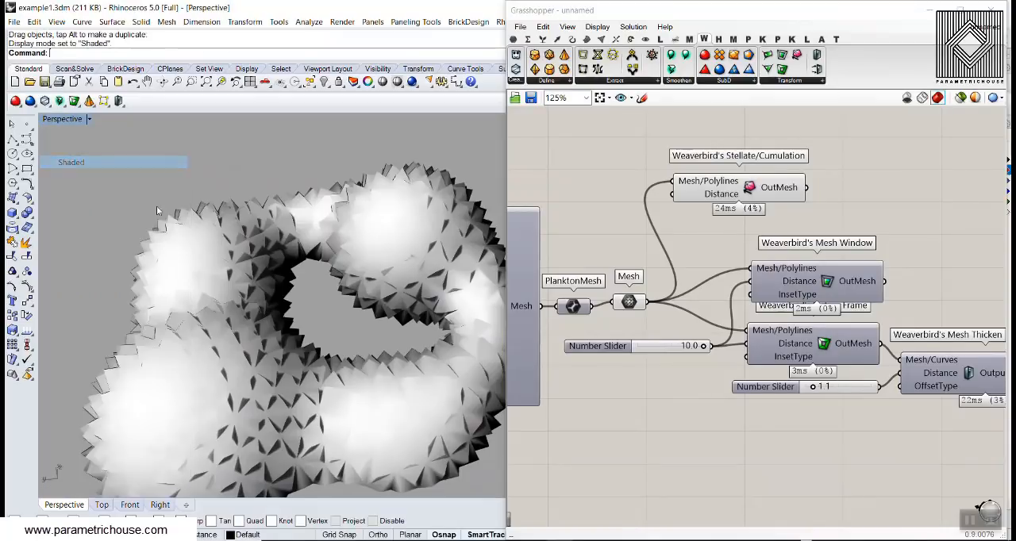
pyautogui.scroll(6, 215, 254)
pyautogui.scroll(-4, 257, 336)
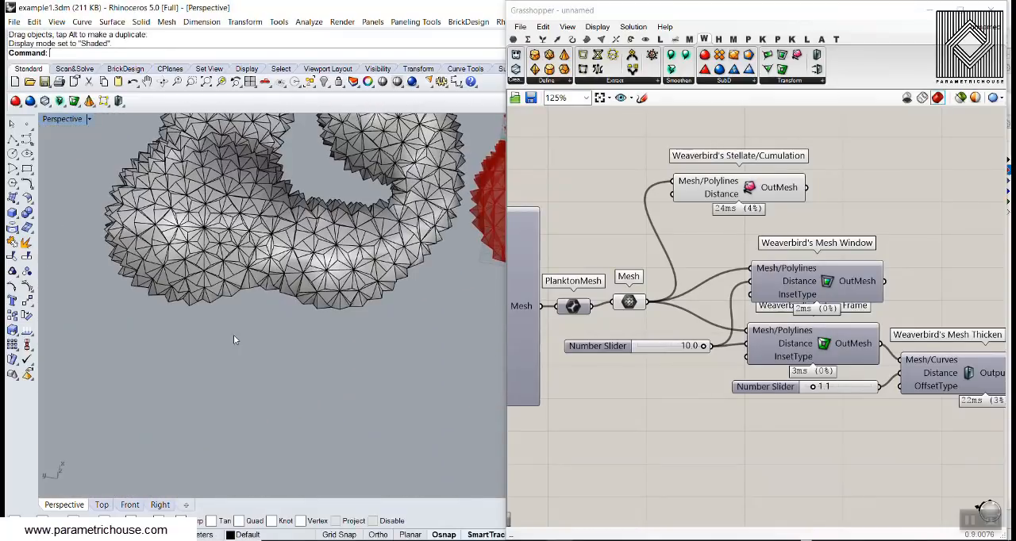
# - Delete the baked stellated mesh from the Rhino model
pyautogui.click(269, 254)
pyautogui.press('Delete')
pyautogui.scroll(-5, 280, 285)
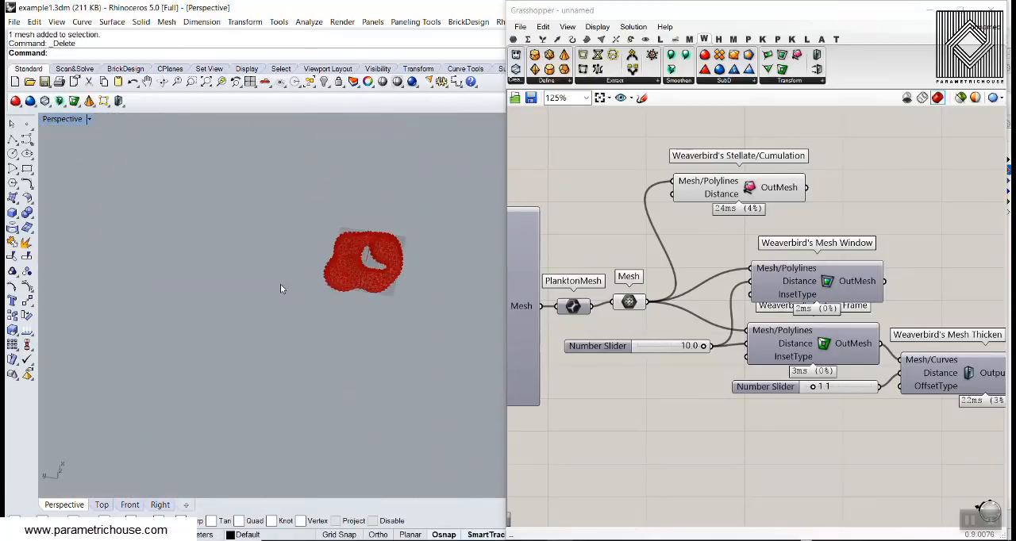
# - Connect the Stellate/Cumulation OutMesh to the Mesh/Polylines inputs of Mesh Window and Picture Frame
pyautogui.scroll(6, 286, 270)
pyautogui.scroll(2, 293, 266)
pyautogui.moveTo(821, 229); pyautogui.dragTo(767, 233, button='right')
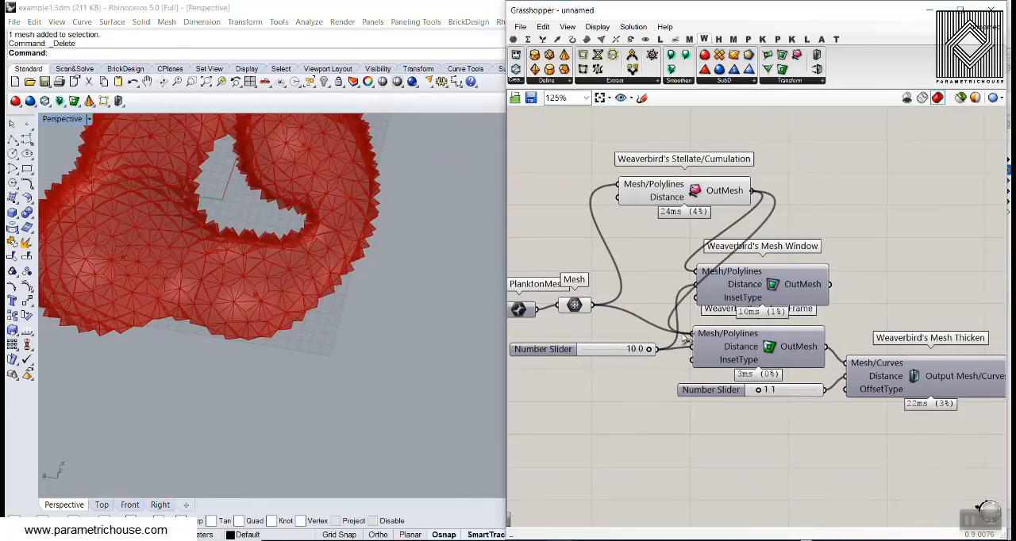
pyautogui.moveTo(911, 352); pyautogui.dragTo(832, 274, button='right')
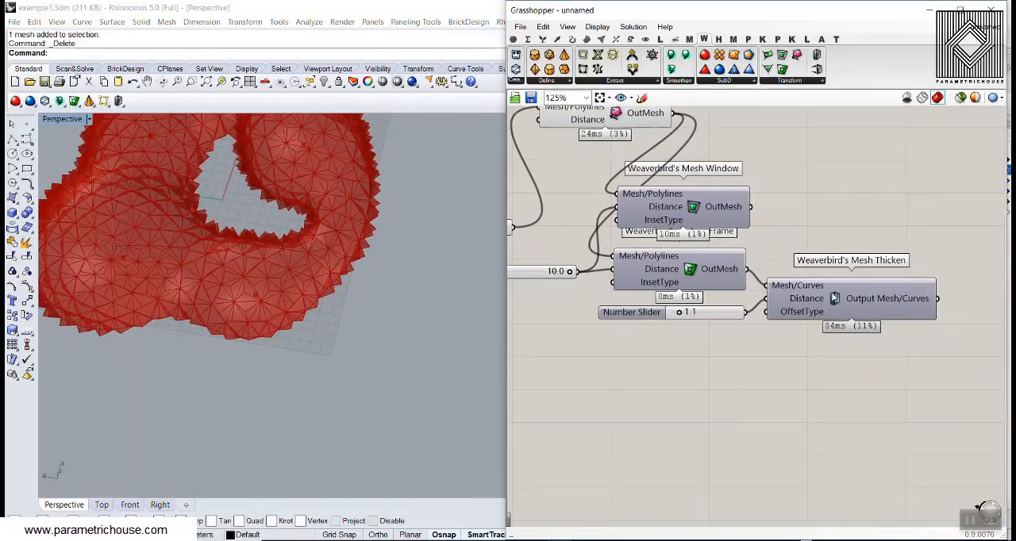
# - Turn on the preview of Weaverbird's Mesh Thicken and inspect the thickened frames on the stellated mesh
pyautogui.rightClick(834, 298)
pyautogui.click(861, 315)
pyautogui.scroll(-3, 266, 314)
pyautogui.scroll(5, 266, 314)
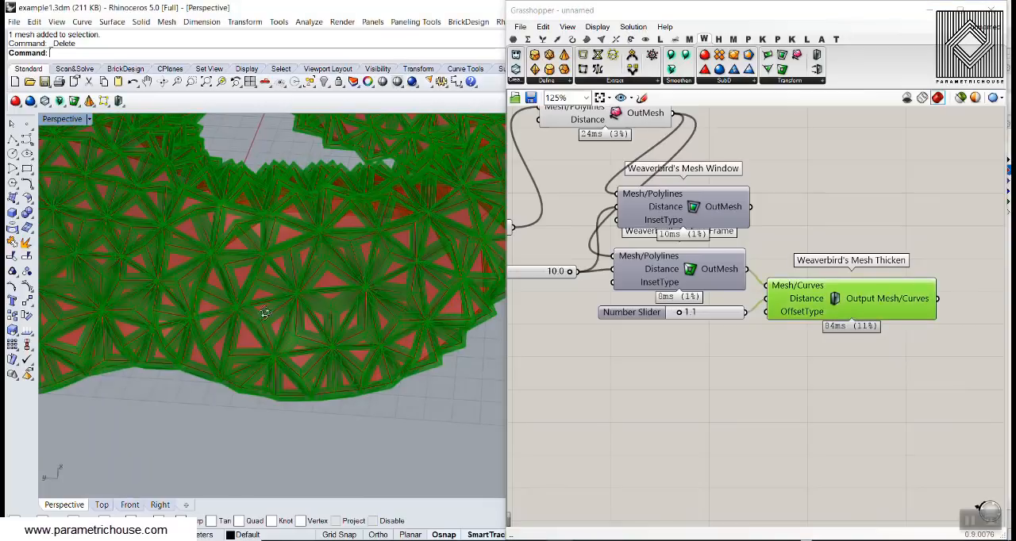
pyautogui.click(588, 381)
pyautogui.moveTo(357, 341); pyautogui.dragTo(238, 301, button='right')
# - Delete the Stellate/Cumulation component and reconnect the Mesh parameter to the Mesh/Polylines inputs of Mesh Window and Picture Frame
pyautogui.moveTo(652, 116); pyautogui.dragTo(692, 225, button='right')
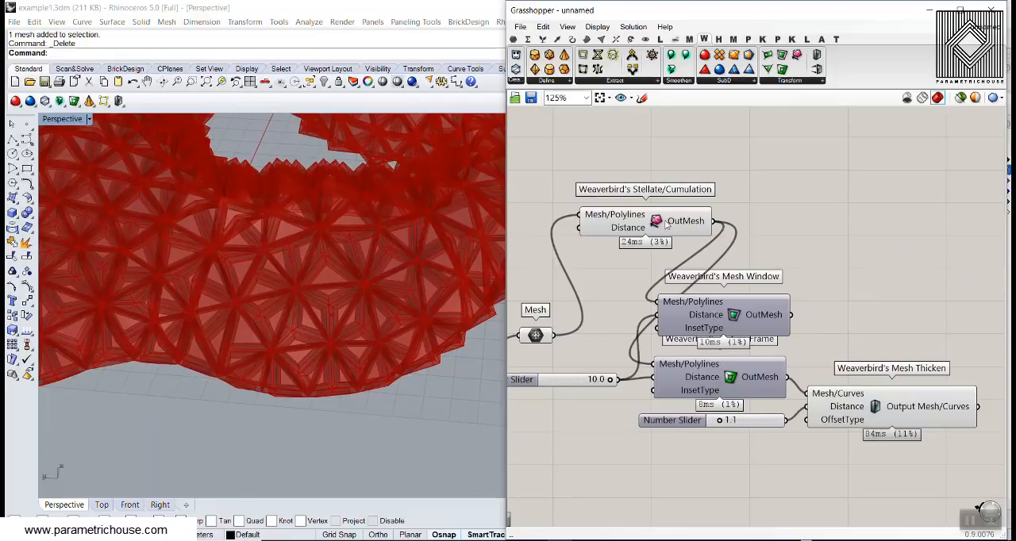
pyautogui.click(661, 225)
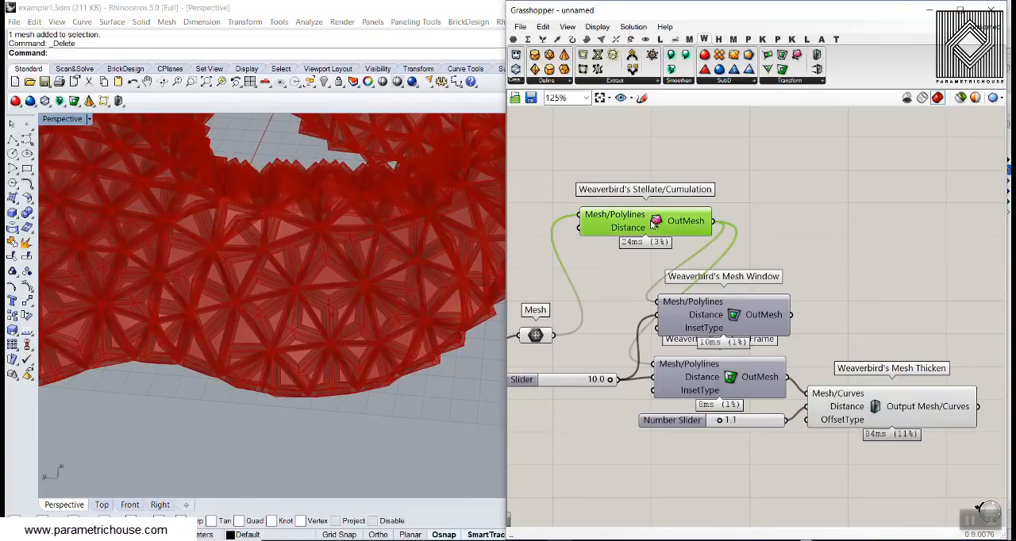
pyautogui.press('Delete')
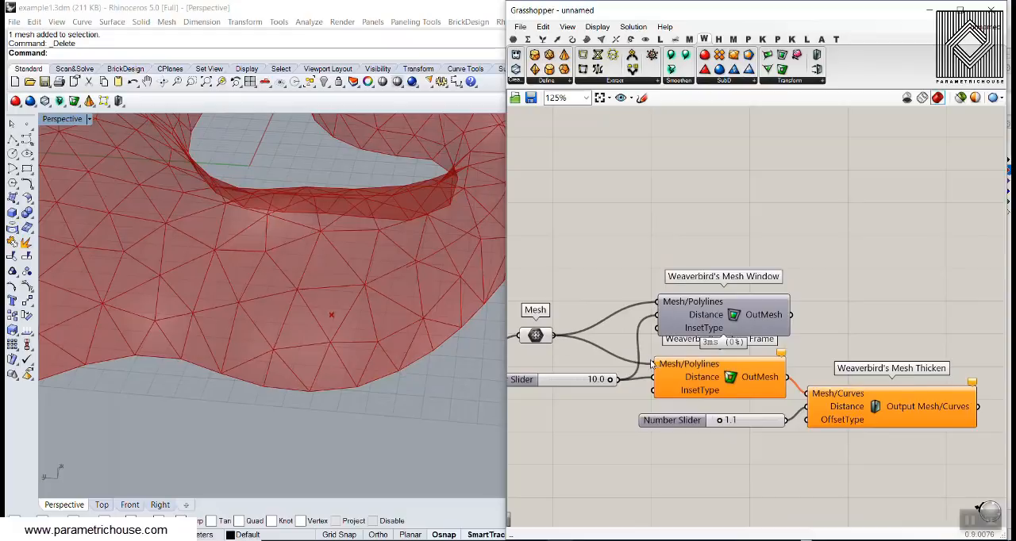
pyautogui.scroll(-10, 381, 308)
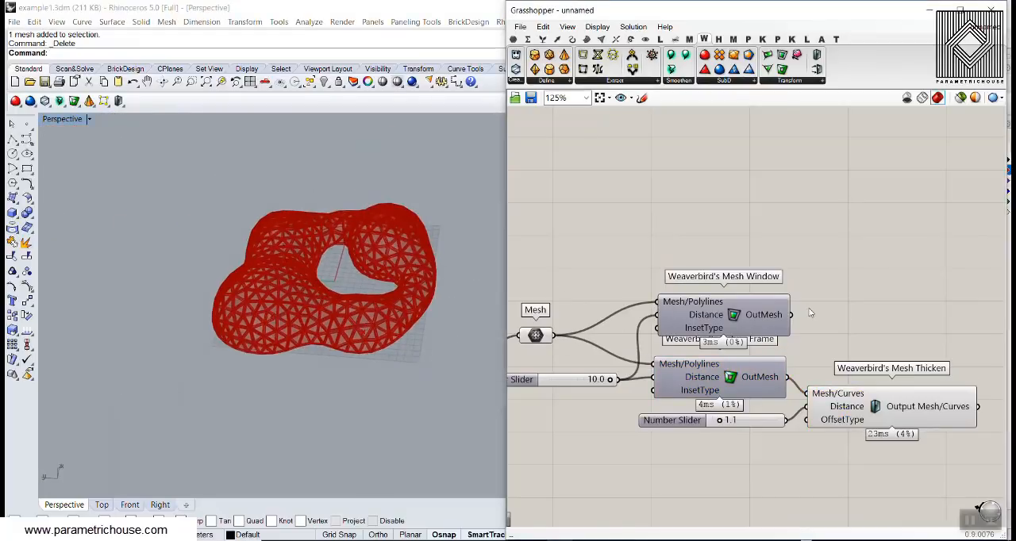
# - Add a Weaverbird's Catmull-Clark Subdivision component above Mesh Thicken
pyautogui.moveTo(810, 312); pyautogui.dragTo(747, 302, button='right')
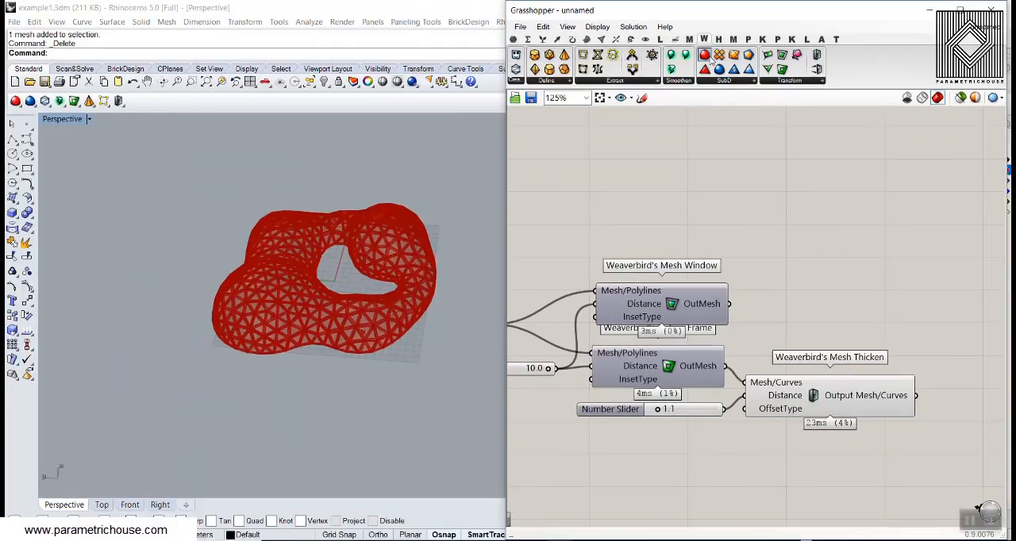
pyautogui.click(821, 249)
pyautogui.moveTo(820, 249); pyautogui.dragTo(772, 198, button='right')
pyautogui.moveTo(724, 191); pyautogui.dragTo(827, 216)
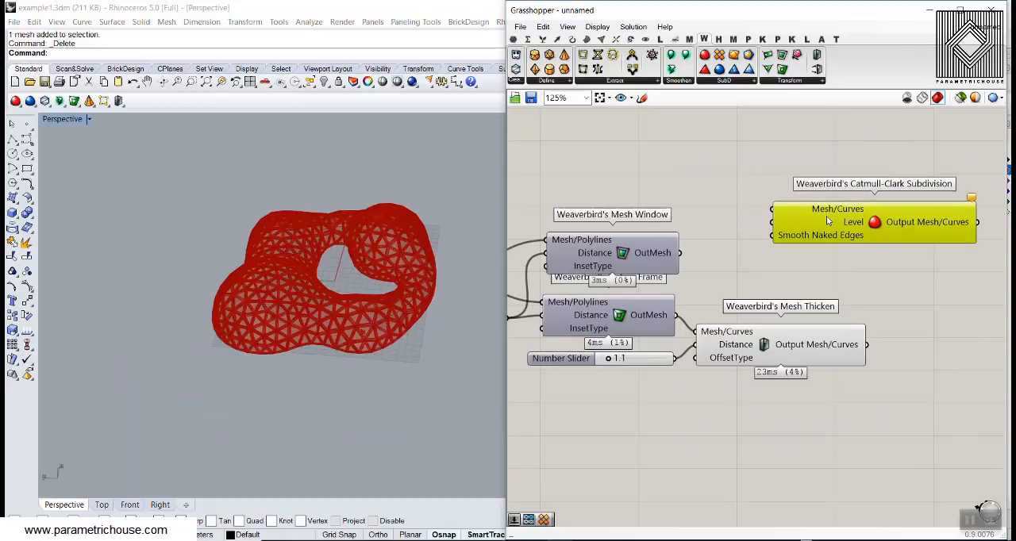
pyautogui.click(739, 258)
pyautogui.moveTo(739, 259); pyautogui.dragTo(706, 262, button='right')
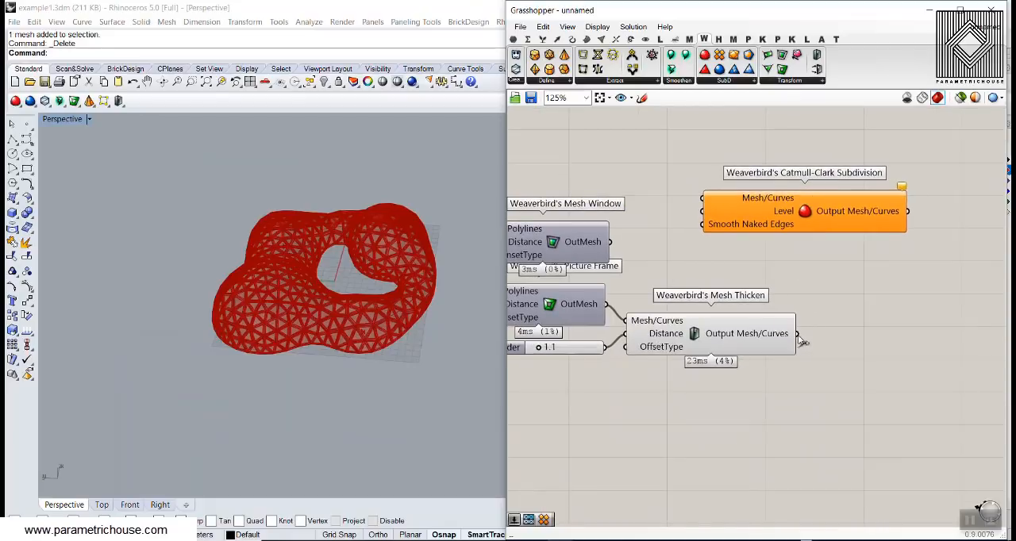
# - Connect Mesh Thicken's output to the Mesh/Curves input of Catmull-Clark Subdivision and turn off Mesh Thicken's preview
pyautogui.moveTo(714, 199); pyautogui.dragTo(714, 199)
pyautogui.moveTo(826, 267); pyautogui.dragTo(713, 205, button='right')
pyautogui.moveTo(704, 165); pyautogui.dragTo(822, 323)
pyautogui.click(790, 368)
pyautogui.scroll(3, 607, 266)
pyautogui.rightClick(579, 270)
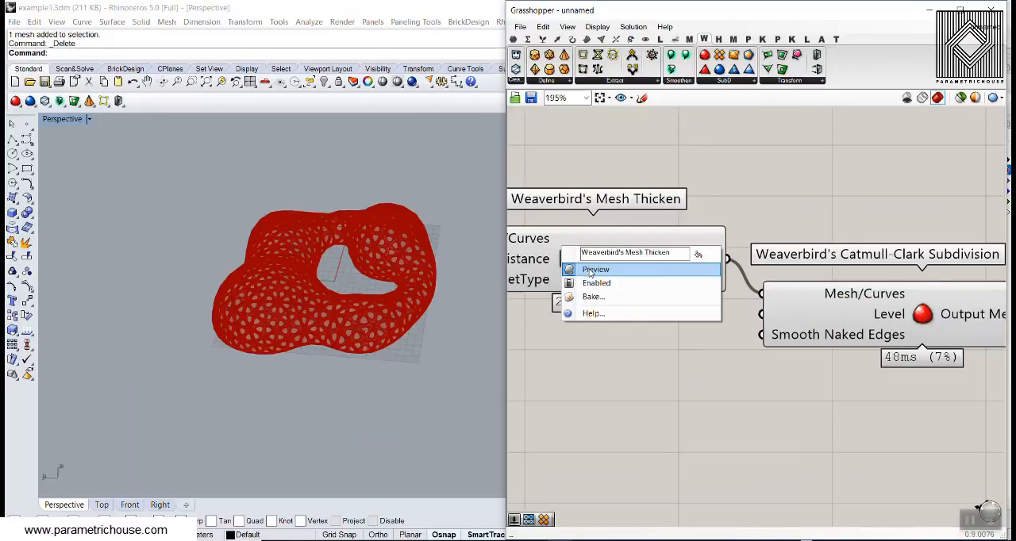
pyautogui.click(596, 268)
# - Add a number slider set to 3, connect it to the subdivision's Level input, and inspect the smoothed mesh
pyautogui.doubleClick(573, 341)
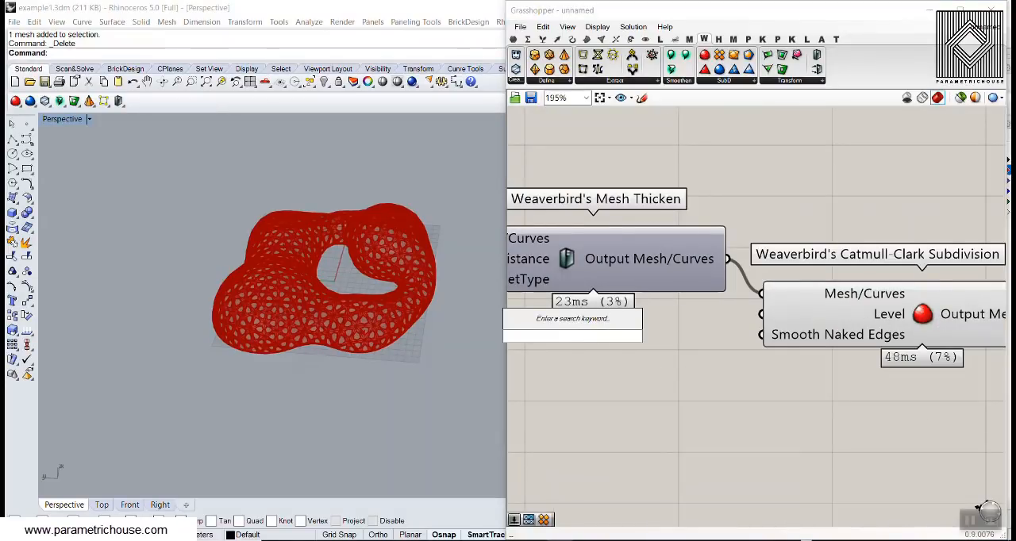
pyautogui.write('3')
pyautogui.press('Return')
pyautogui.moveTo(688, 338); pyautogui.dragTo(741, 311)
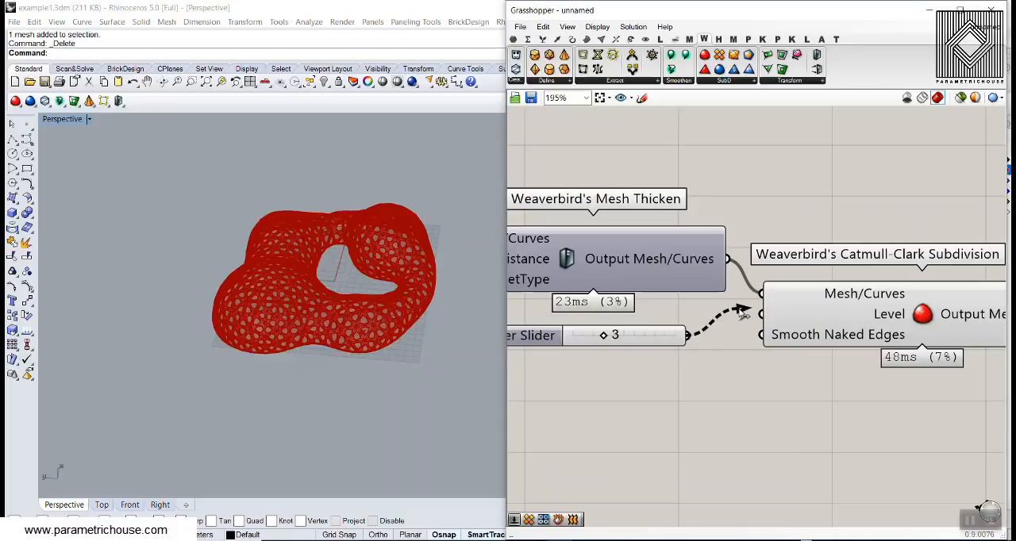
pyautogui.scroll(8, 336, 350)
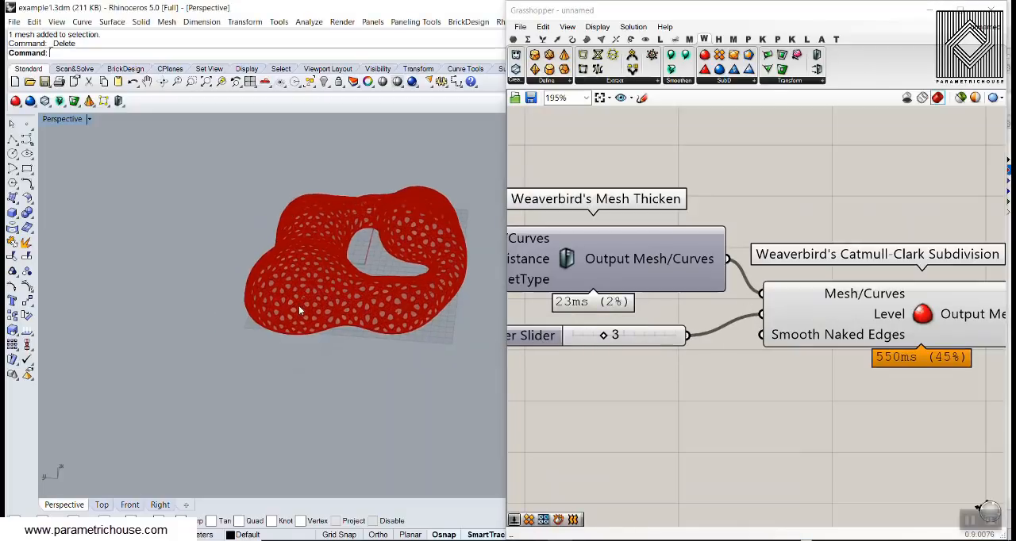
pyautogui.scroll(-5, 358, 269)
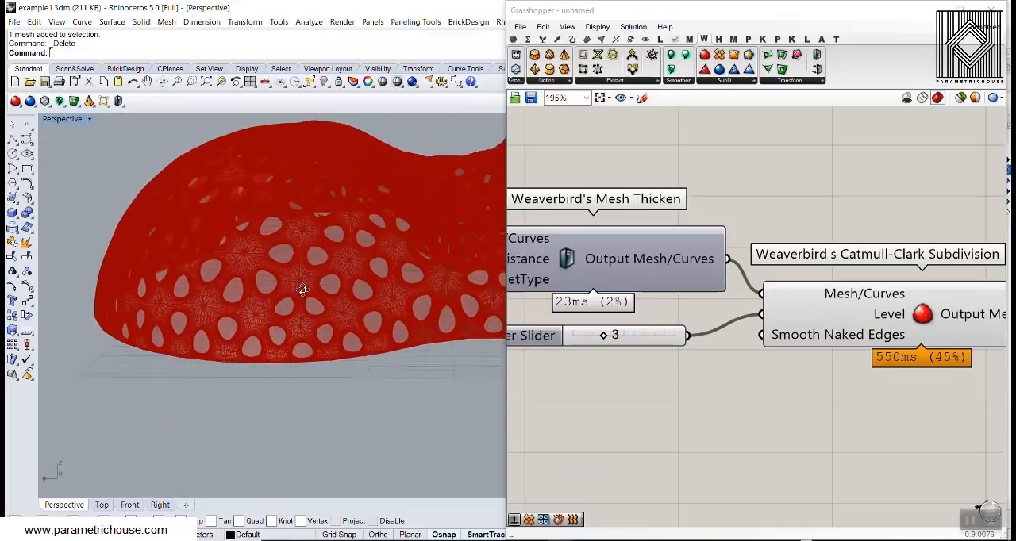
# - Bake the Catmull-Clark subdivided mesh, move the baked mesh beside the preview, and inspect its rounded openings
pyautogui.moveTo(915, 342); pyautogui.dragTo(723, 294, button='right')
pyautogui.click(774, 294)
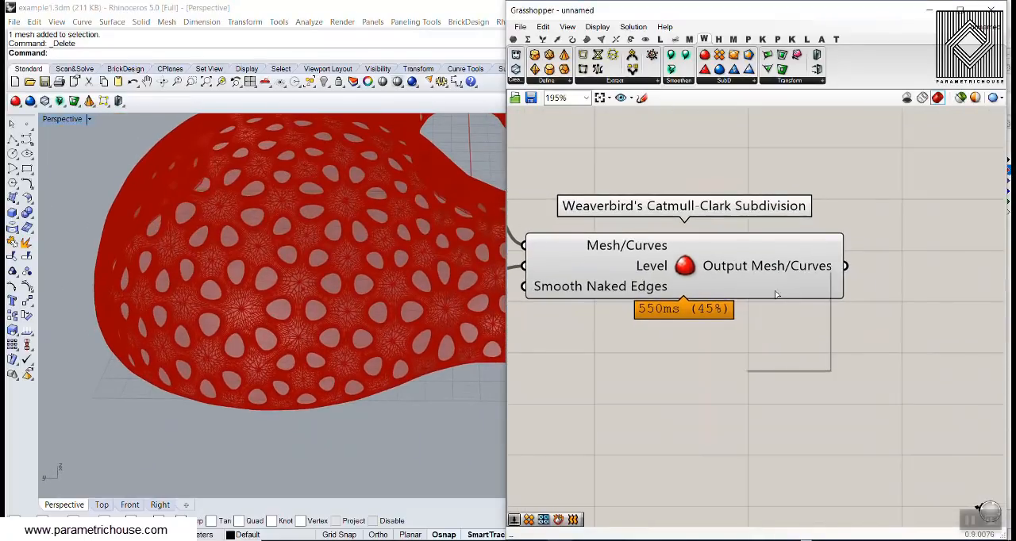
pyautogui.click(788, 410)
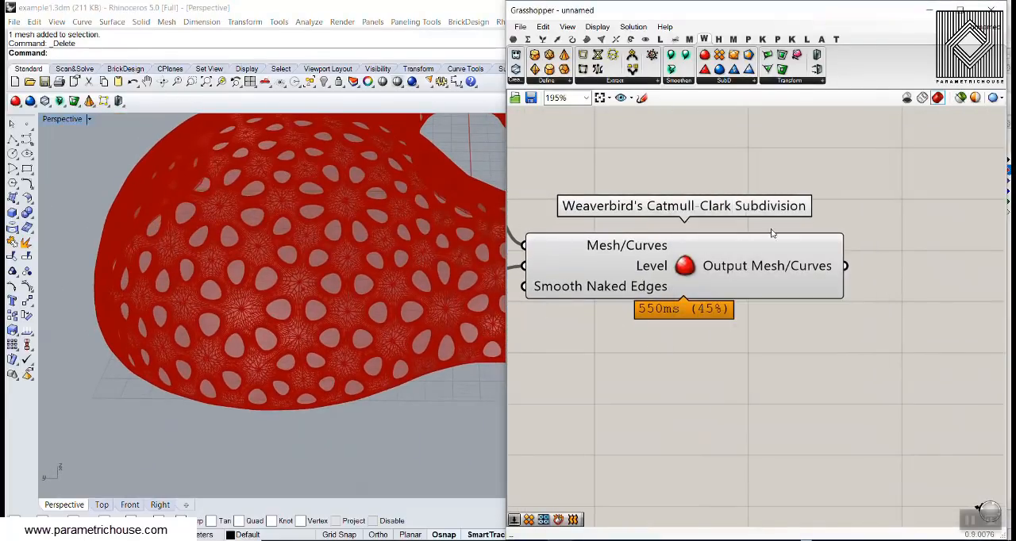
pyautogui.scroll(-5, 437, 297)
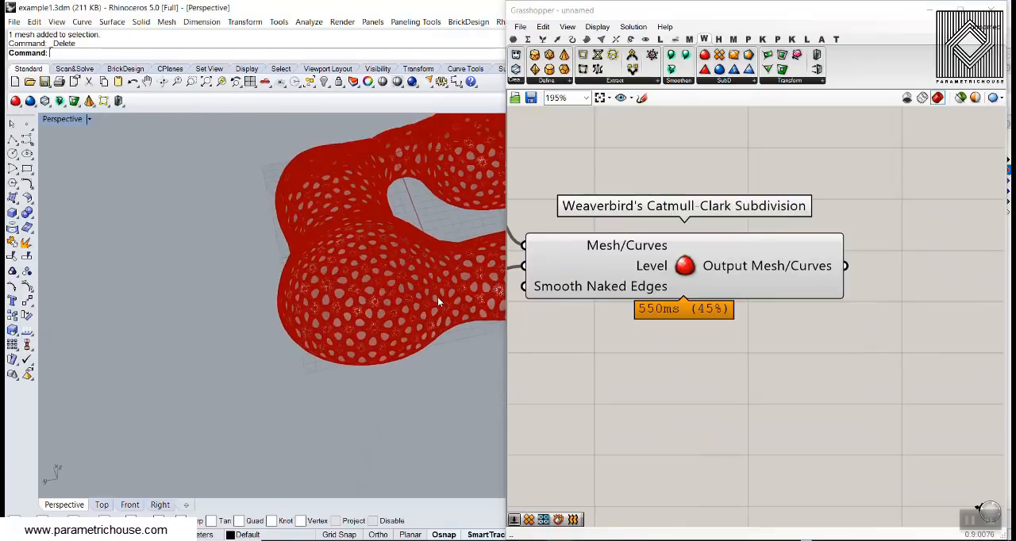
pyautogui.scroll(-3, 435, 296)
pyautogui.moveTo(434, 296); pyautogui.dragTo(181, 214)
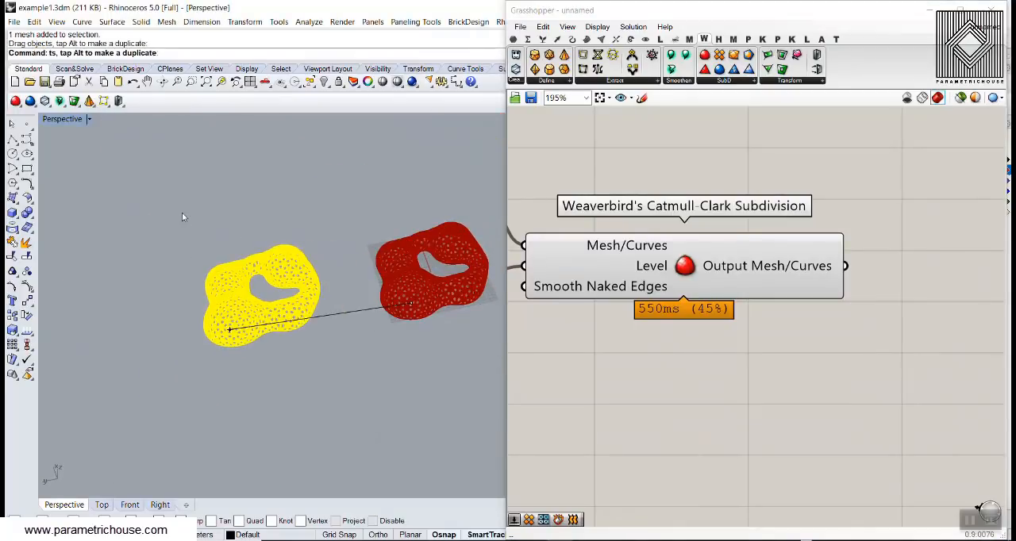
pyautogui.click(194, 340)
pyautogui.scroll(10, 262, 309)
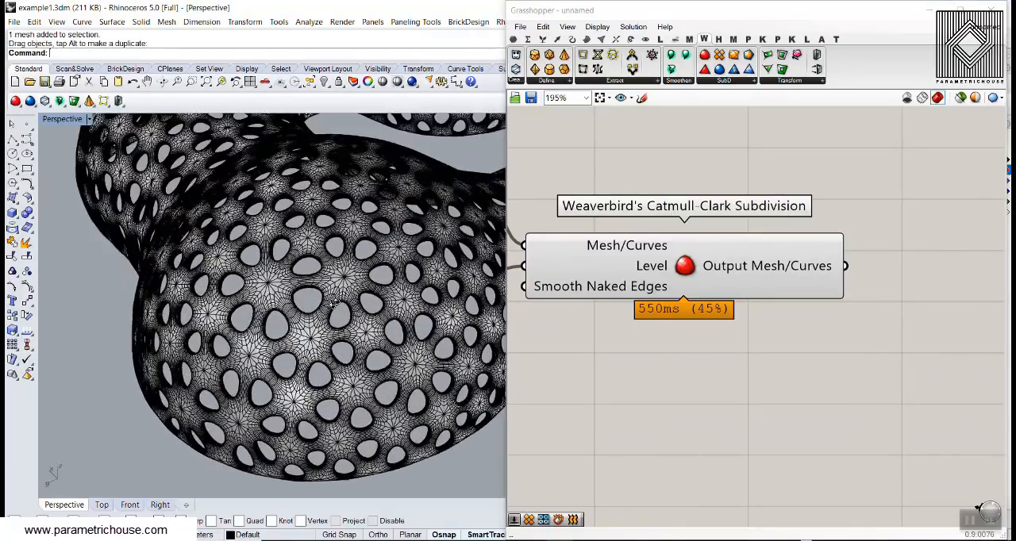
pyautogui.moveTo(334, 304)
pyautogui.mouseDown(button='right')
pyautogui.moveTo(397, 247)
pyautogui.moveTo(322, 298)
pyautogui.mouseUp(button='right')
# - Duplicate the Catmull-Clark Subdivision component and place the copy above the original
pyautogui.scroll(-3, 729, 315)
pyautogui.moveTo(672, 246); pyautogui.dragTo(751, 351, button='right')
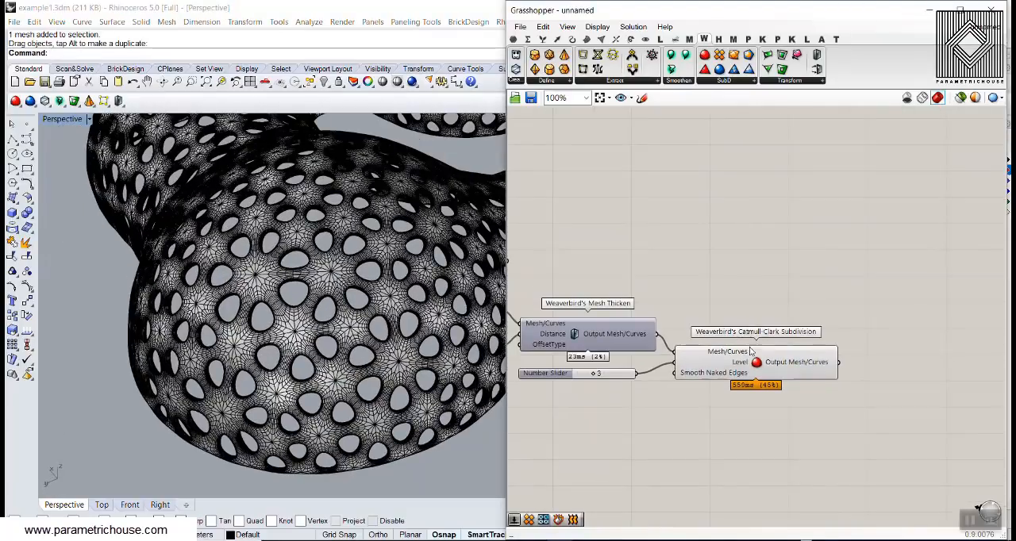
pyautogui.click(751, 351)
pyautogui.hotkey('ctrl', 'c')
pyautogui.hotkey('ctrl', 'v')
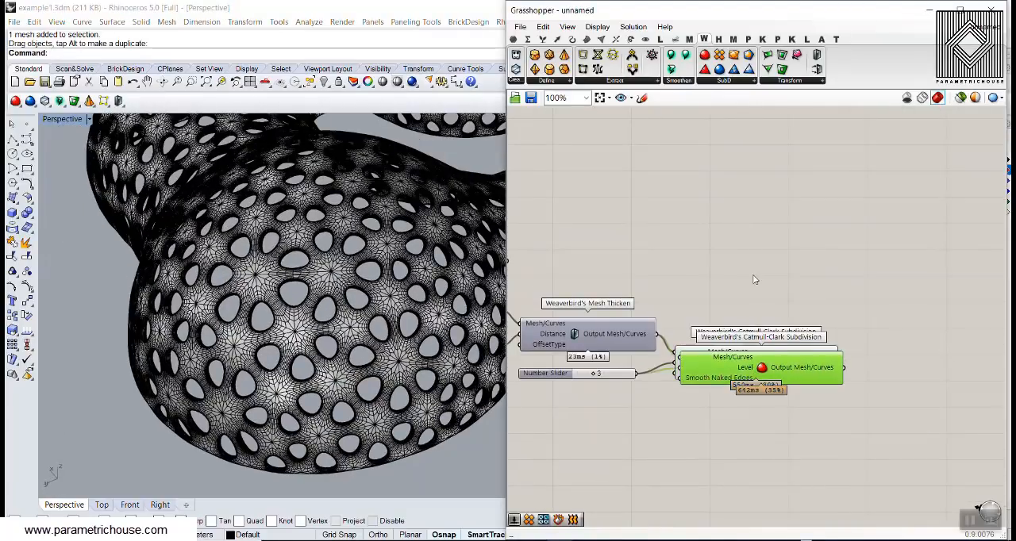
pyautogui.moveTo(760, 365); pyautogui.dragTo(761, 277)
# - Connect Mesh Window's OutMesh to the copied subdivision's Mesh/Curves input, replacing the Mesh Thicken connection, and inspect the filled openings
pyautogui.moveTo(561, 244); pyautogui.dragTo(720, 294, button='right')
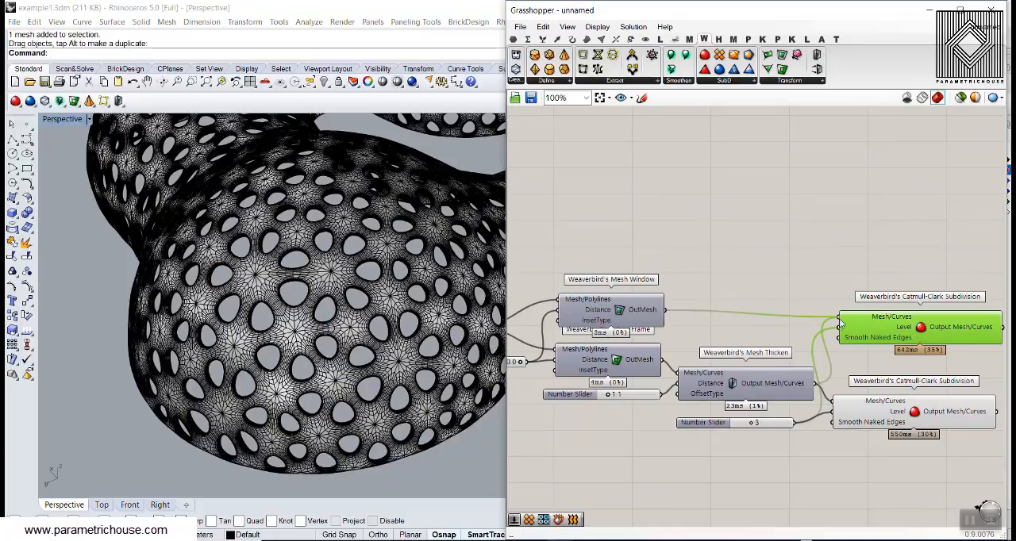
pyautogui.moveTo(841, 323); pyautogui.dragTo(840, 319)
pyautogui.click(812, 295)
pyautogui.keyDown('shift'); pyautogui.moveTo(340, 306); pyautogui.dragTo(208, 309, button='right'); pyautogui.keyUp('shift')
pyautogui.scroll(-8, 200, 314)
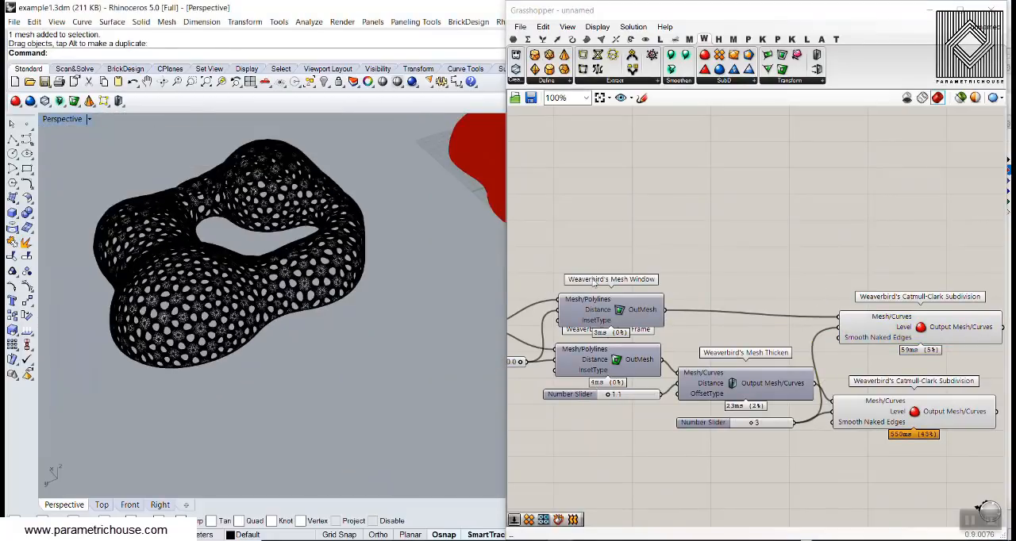
pyautogui.scroll(10, 309, 300)
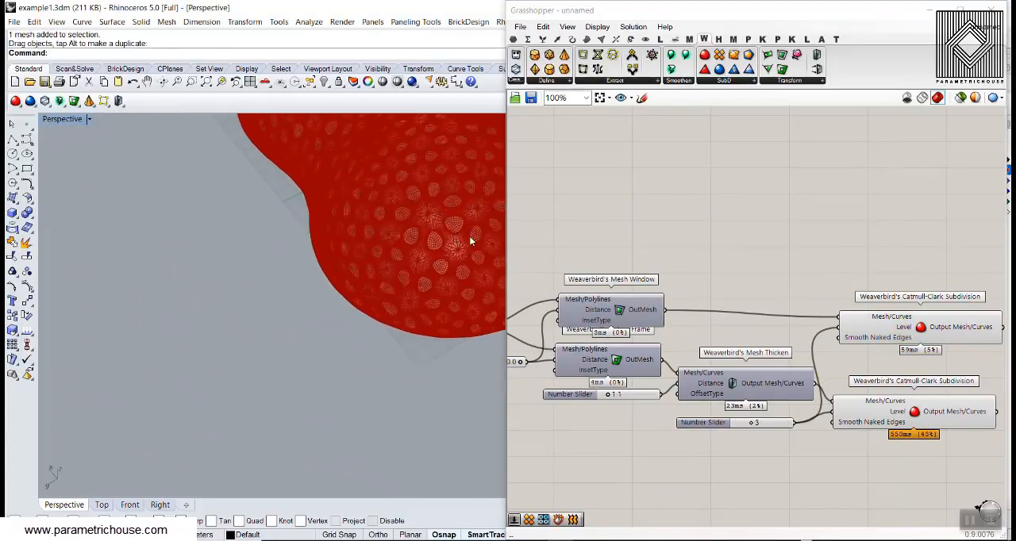
pyautogui.scroll(3, 470, 237)
# - Bake the subdivided Mesh Window panels onto Layer 01
pyautogui.moveTo(922, 242); pyautogui.dragTo(812, 241, button='right')
pyautogui.click(849, 315)
pyautogui.moveTo(415, 294); pyautogui.dragTo(403, 297, button='right')
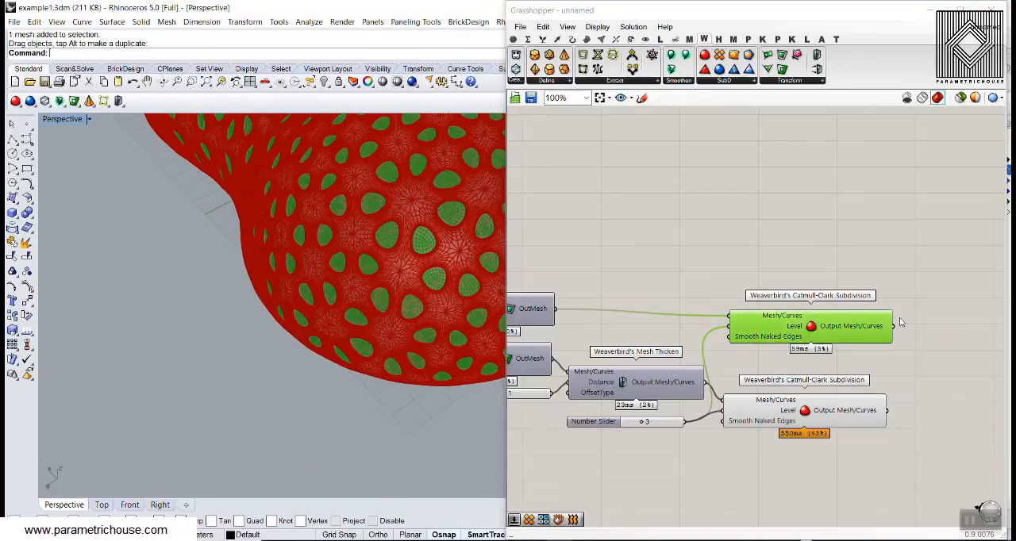
pyautogui.rightClick(851, 326)
pyautogui.click(866, 344)
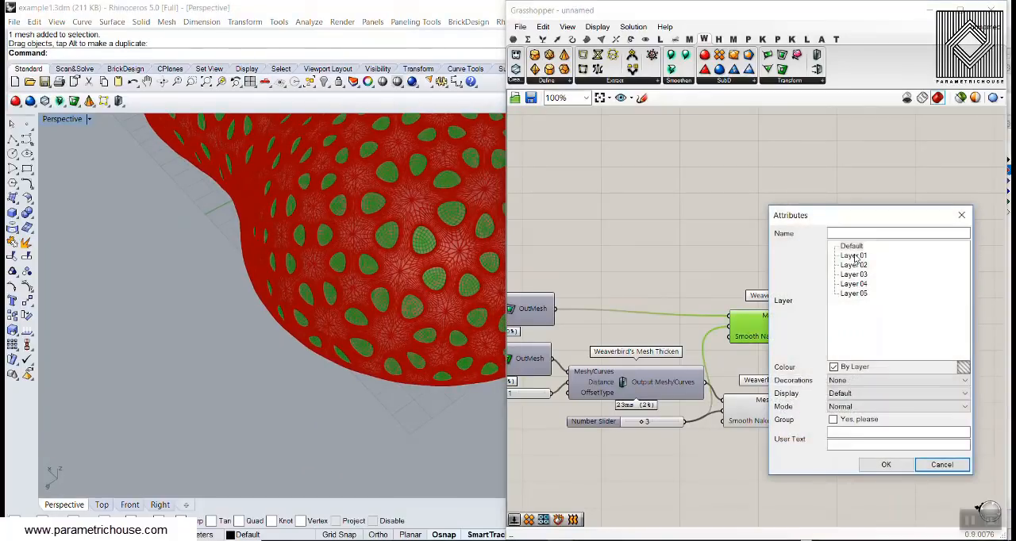
pyautogui.click(888, 464)
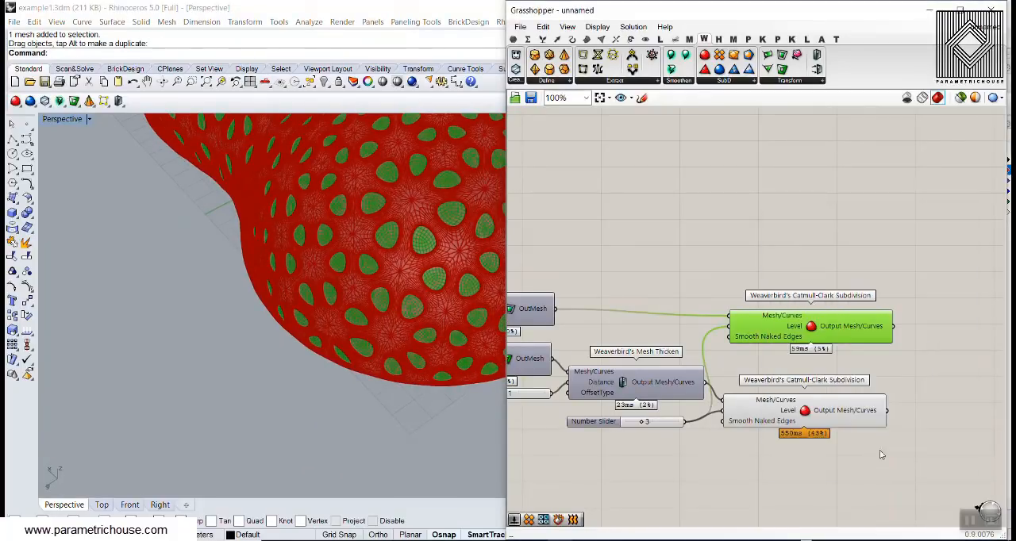
# - Bake the subdivided thickened frame mesh onto Layer 02
pyautogui.rightClick(865, 408)
pyautogui.click(883, 427)
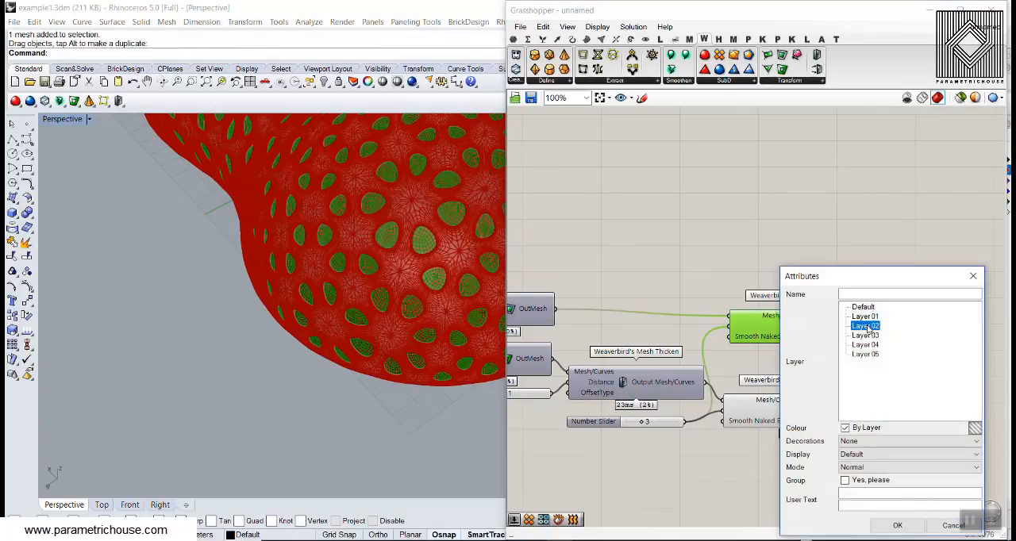
pyautogui.click(888, 527)
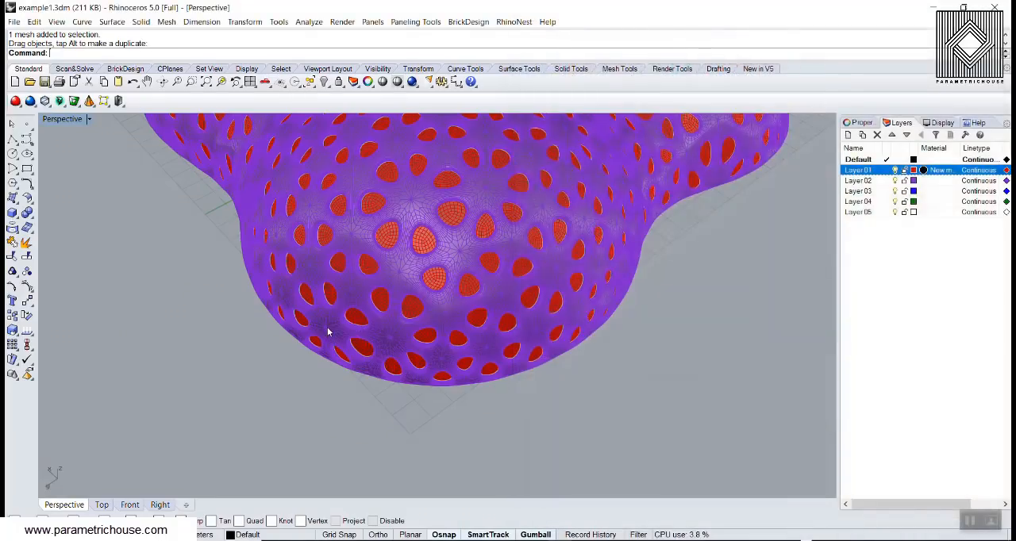
# - Examine up close how the baked window panels sit inside the openings of the baked frame mesh
pyautogui.moveTo(329, 333); pyautogui.dragTo(365, 230, button='right')
pyautogui.scroll(6, 381, 289)
pyautogui.moveTo(381, 290); pyautogui.dragTo(499, 348, button='right')
pyautogui.scroll(6, 499, 347)
pyautogui.scroll(-9, 500, 348)
pyautogui.moveTo(459, 296); pyautogui.dragTo(350, 275, button='right')
pyautogui.scroll(5, 376, 320)
pyautogui.scroll(5, 399, 281)
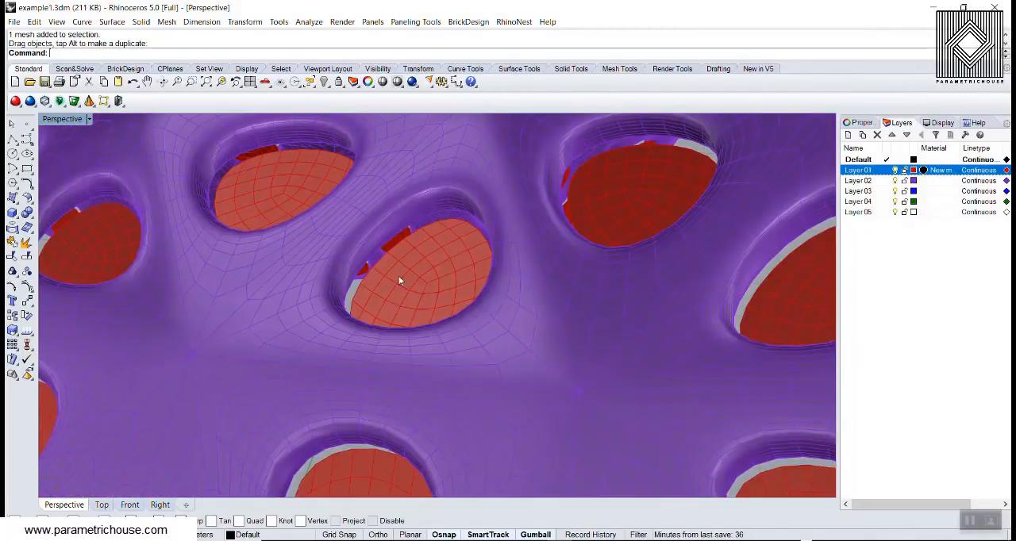
# - Select the baked window panels and examine how they are distributed across the whole frame model
pyautogui.scroll(-2, 398, 281)
pyautogui.click(420, 274)
pyautogui.scroll(-6, 553, 250)
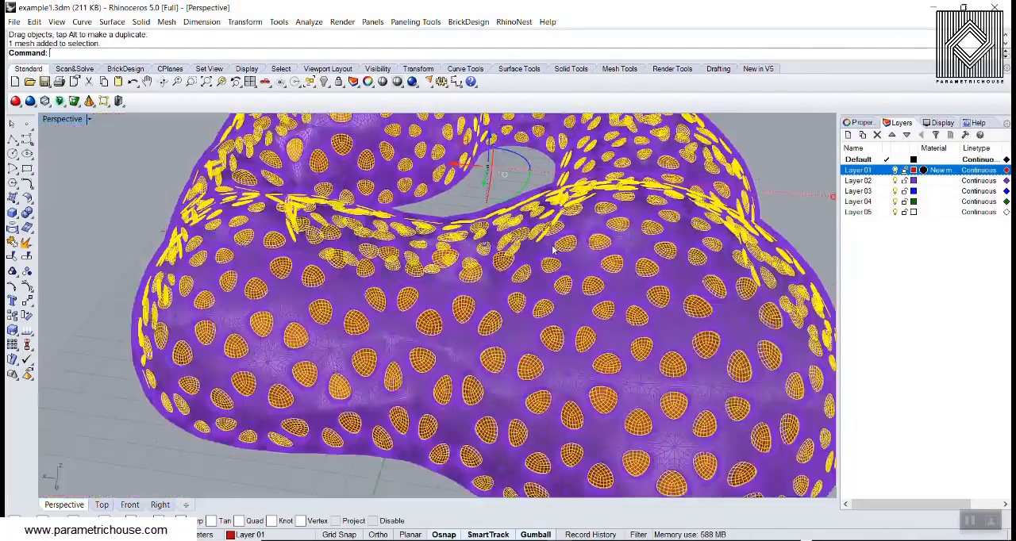
pyautogui.click(782, 173)
pyautogui.scroll(-4, 738, 176)
pyautogui.moveTo(539, 263); pyautogui.dragTo(501, 346, button='right')
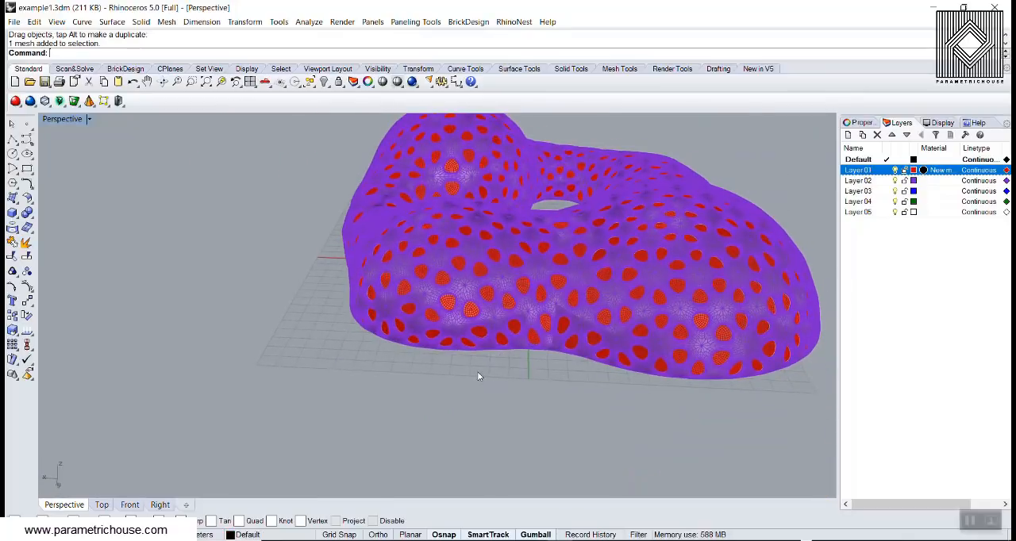
# - Undo the last Grasshopper bake and redo it
pyautogui.scroll(2, 477, 377)
pyautogui.hotkey('ctrl', 'z')
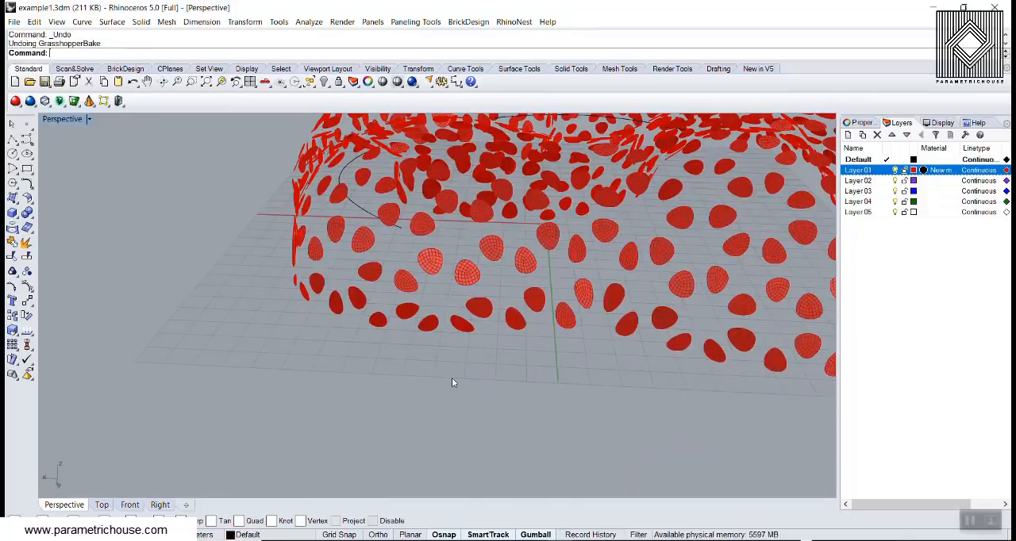
pyautogui.hotkey('ctrl', 'y')
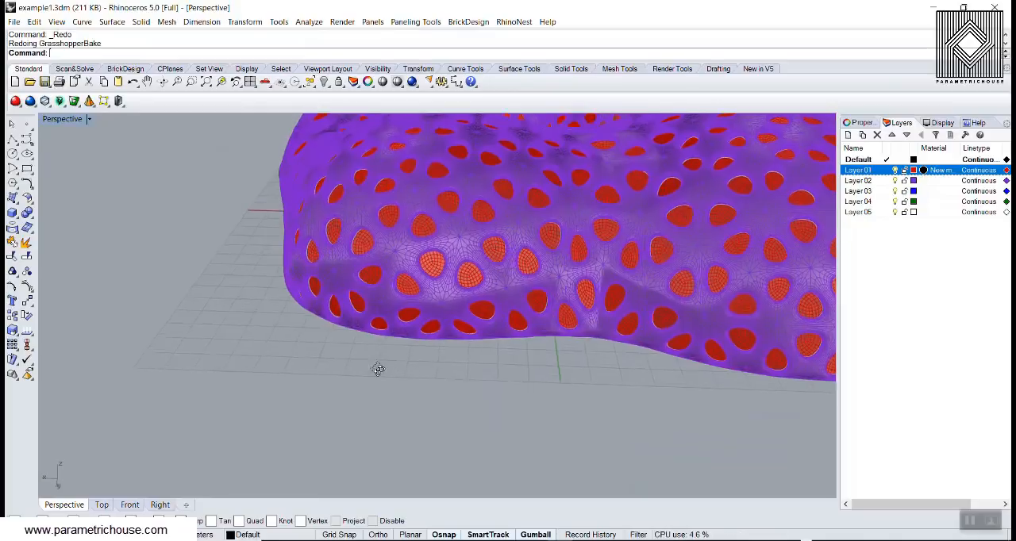
# - Set the Perspective viewport's display mode to Rendered and view the complete baked models
pyautogui.click(63, 119)
pyautogui.click(64, 175)
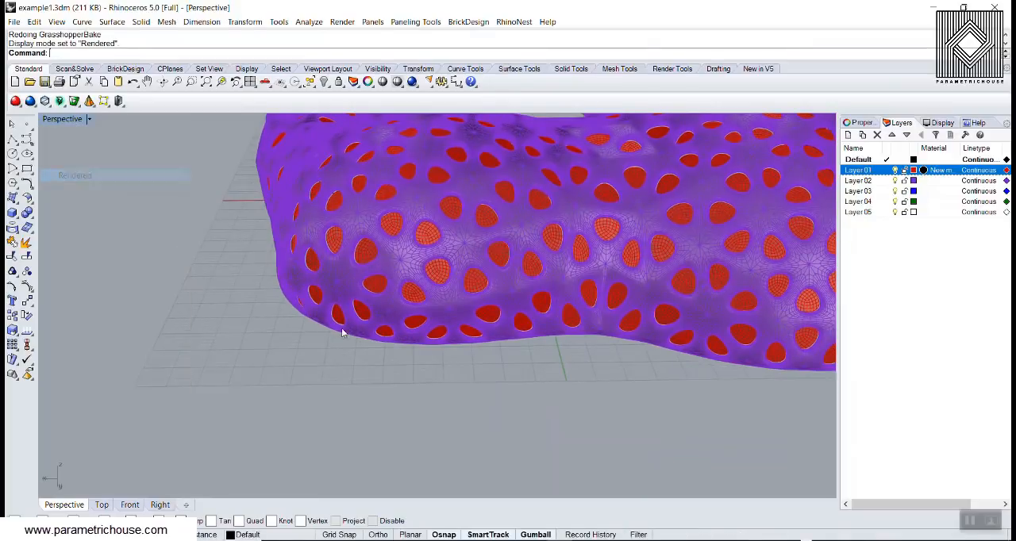
pyautogui.moveTo(362, 336); pyautogui.dragTo(313, 354, button='right')
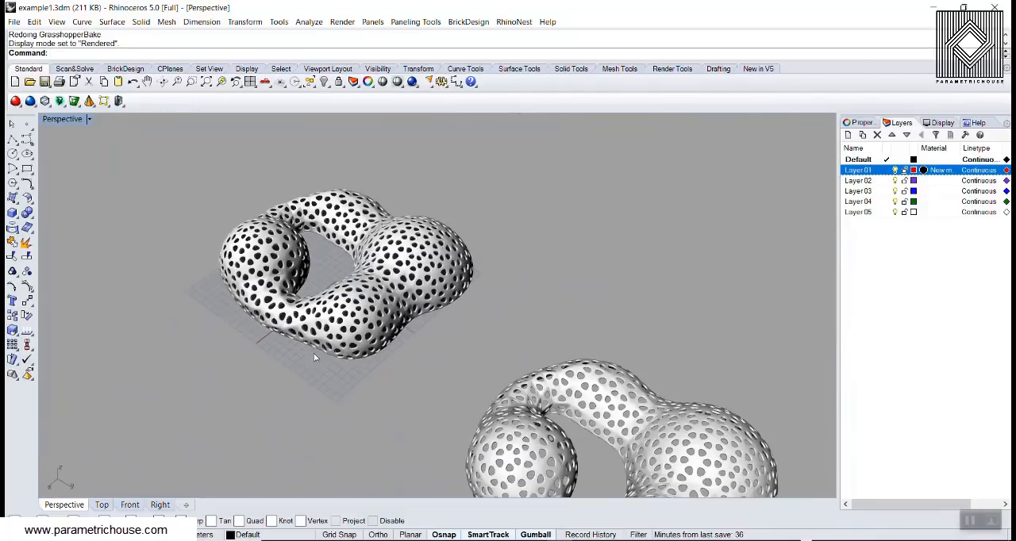
# - Undo the drag and the mesh bakes in Rhino, and switch back to the Grasshopper definition
pyautogui.hotkey('ctrl', 'z')
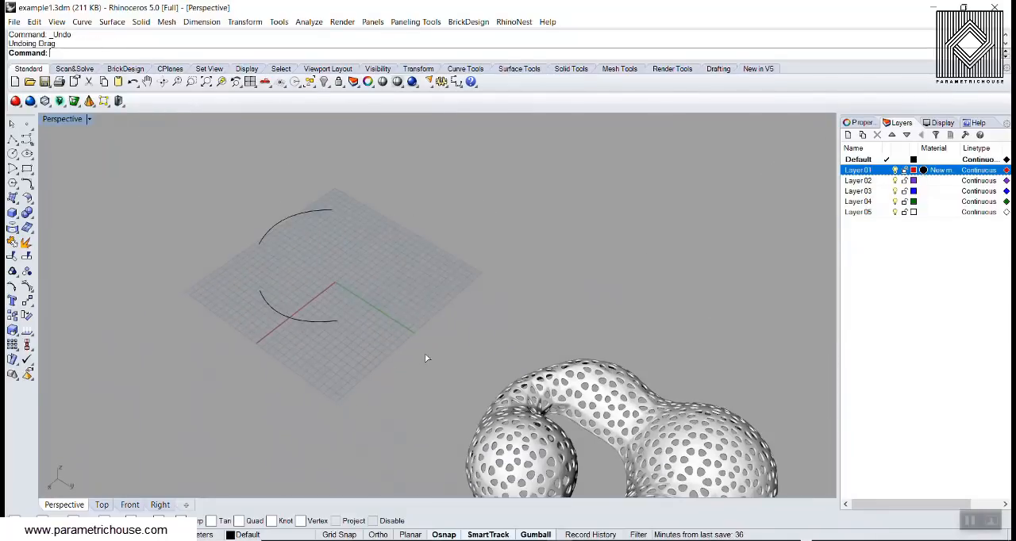
pyautogui.hotkey('ctrl', 'z')
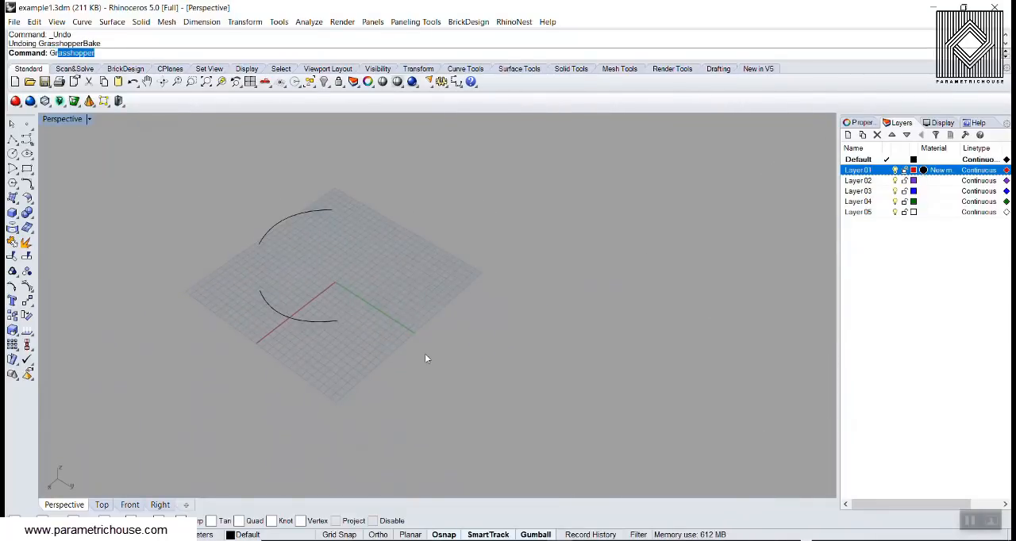
pyautogui.press('Return')
pyautogui.scroll(-5, 791, 266)
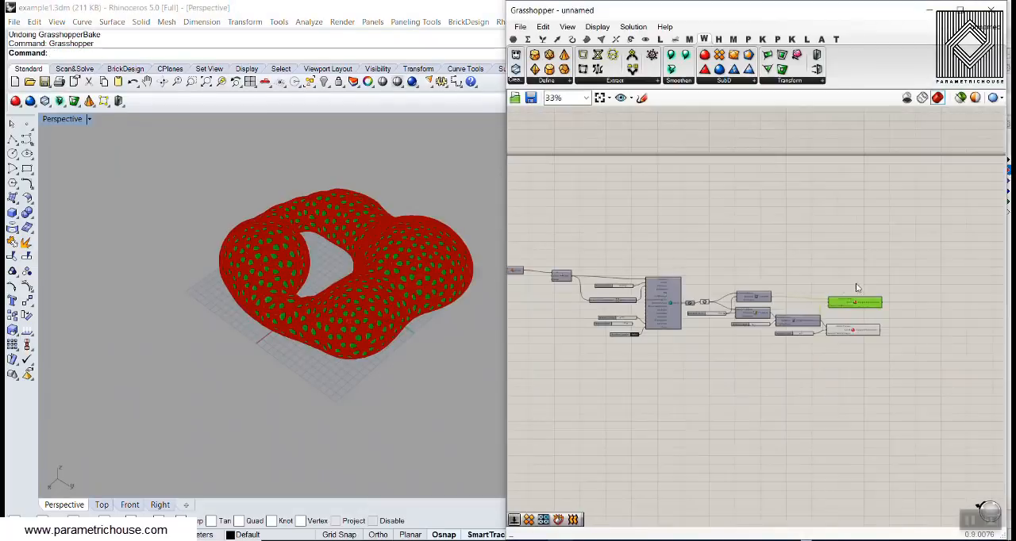
# - Turn off the preview of the Mesh Window, frame, Mesh Thicken and both Catmull-Clark Subdivision components
pyautogui.moveTo(889, 270); pyautogui.dragTo(760, 370)
pyautogui.rightClick(810, 217)
pyautogui.click(851, 240)
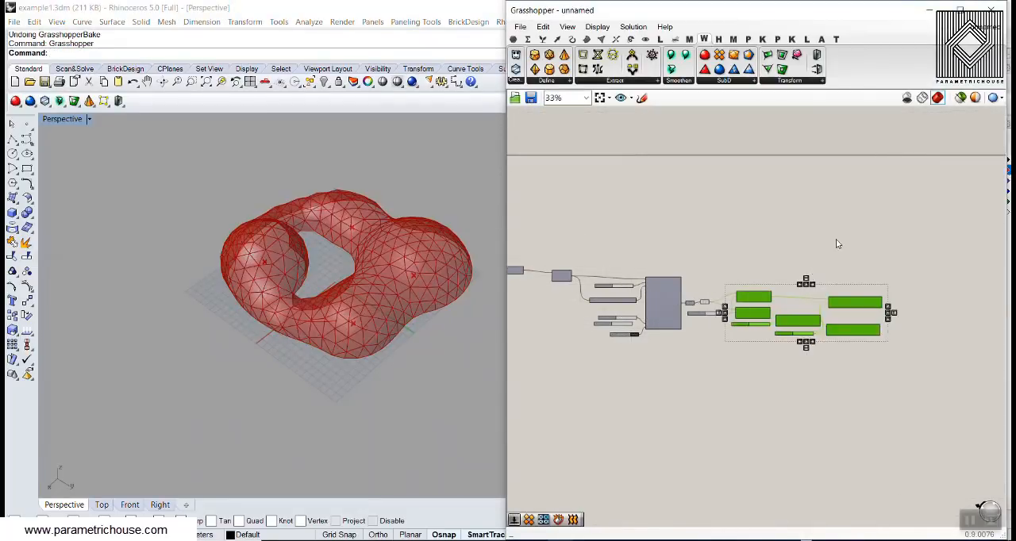
pyautogui.click(758, 278)
pyautogui.scroll(5, 738, 284)
pyautogui.moveTo(279, 264); pyautogui.dragTo(249, 317, button='right')
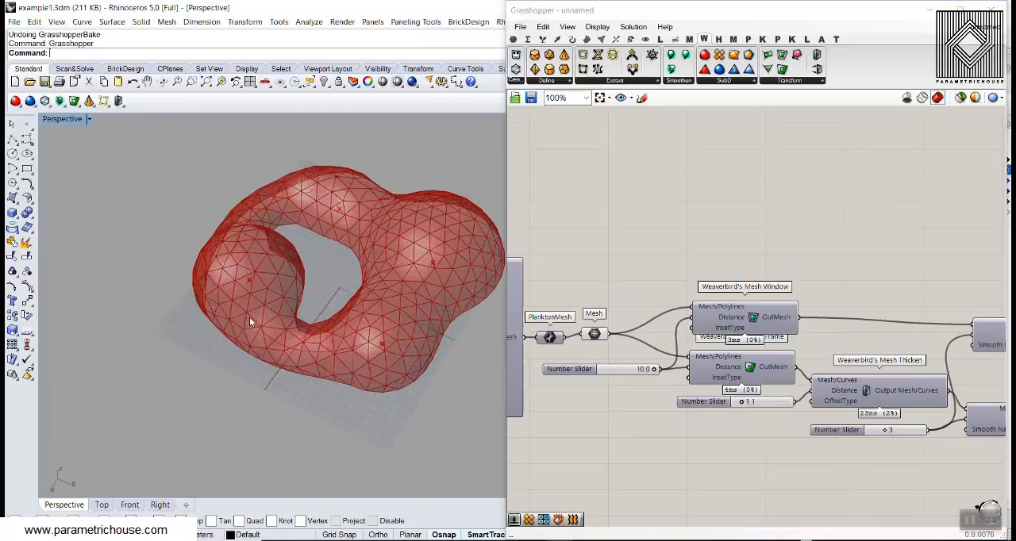
pyautogui.scroll(6, 249, 317)
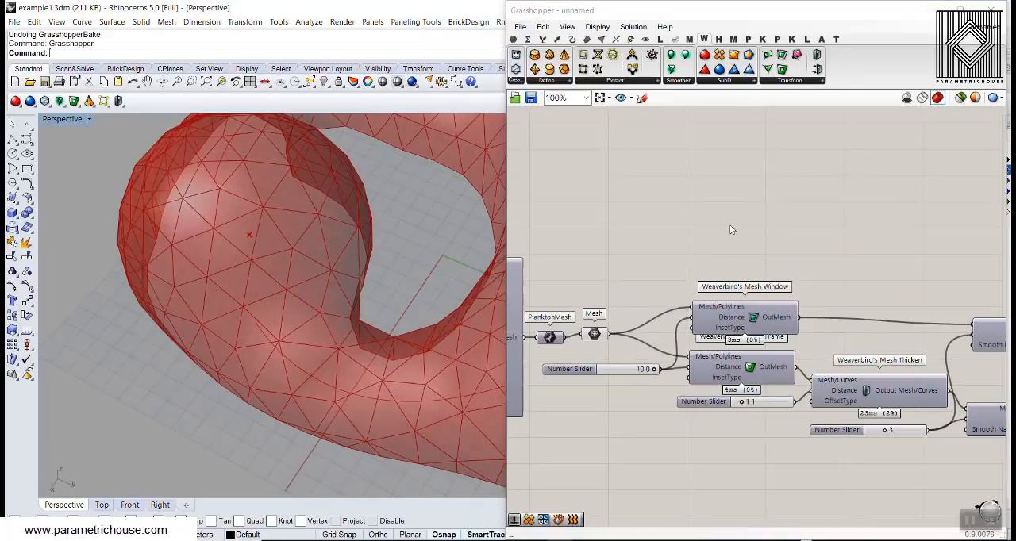
# - Add Weaverbird's Inner Polygons Subdivision and connect the Mesh parameter to its Mesh/Curves input
pyautogui.scroll(-5, 796, 244)
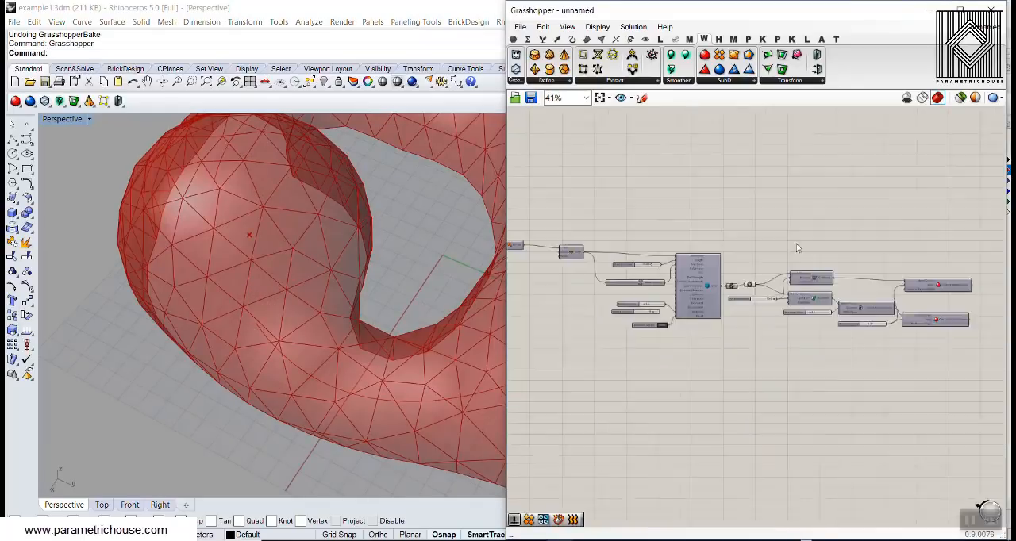
pyautogui.click(727, 81)
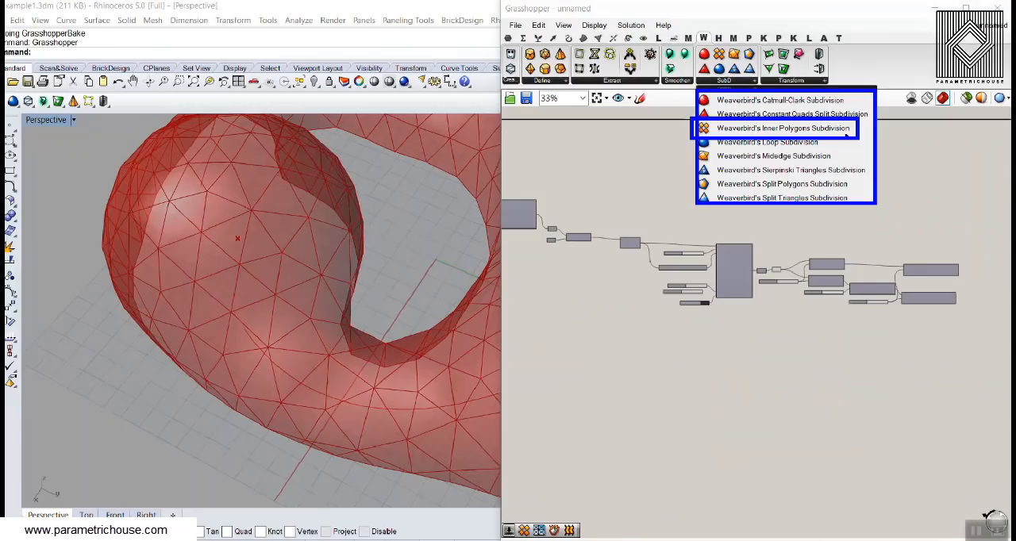
pyautogui.click(740, 81)
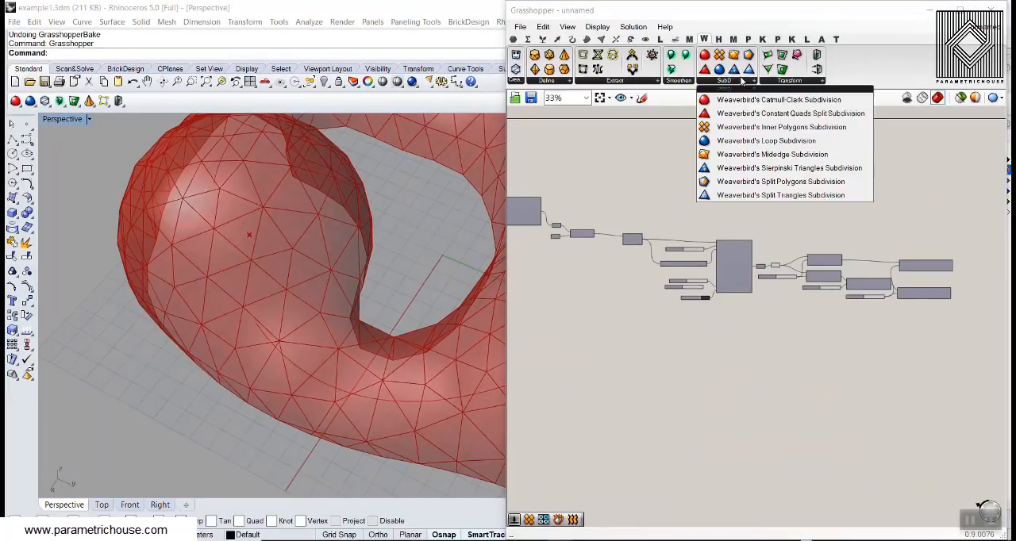
pyautogui.click(743, 127)
pyautogui.scroll(4, 786, 269)
pyautogui.click(848, 195)
pyautogui.moveTo(800, 229); pyautogui.dragTo(746, 257, button='right')
pyautogui.scroll(3, 723, 288)
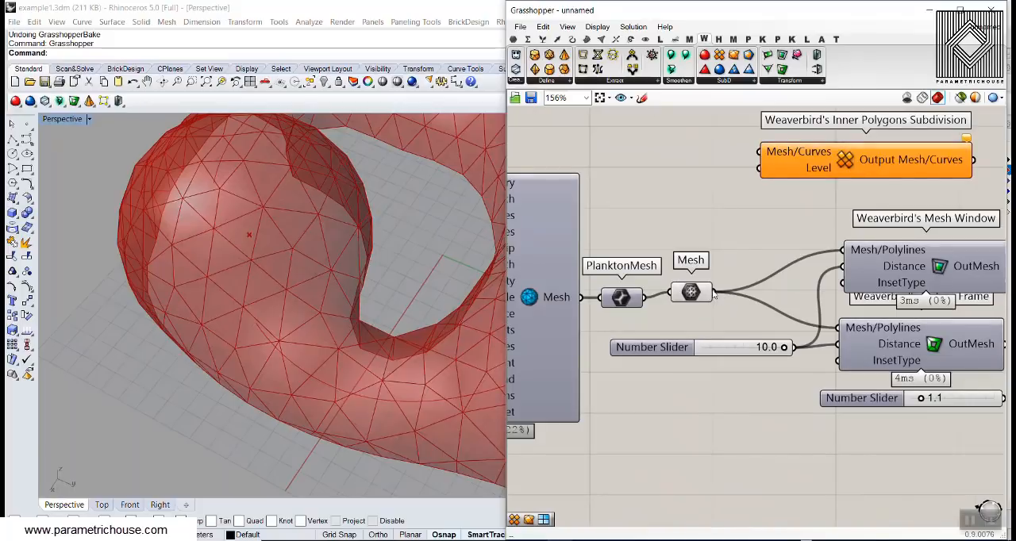
pyautogui.moveTo(752, 163); pyautogui.dragTo(758, 154)
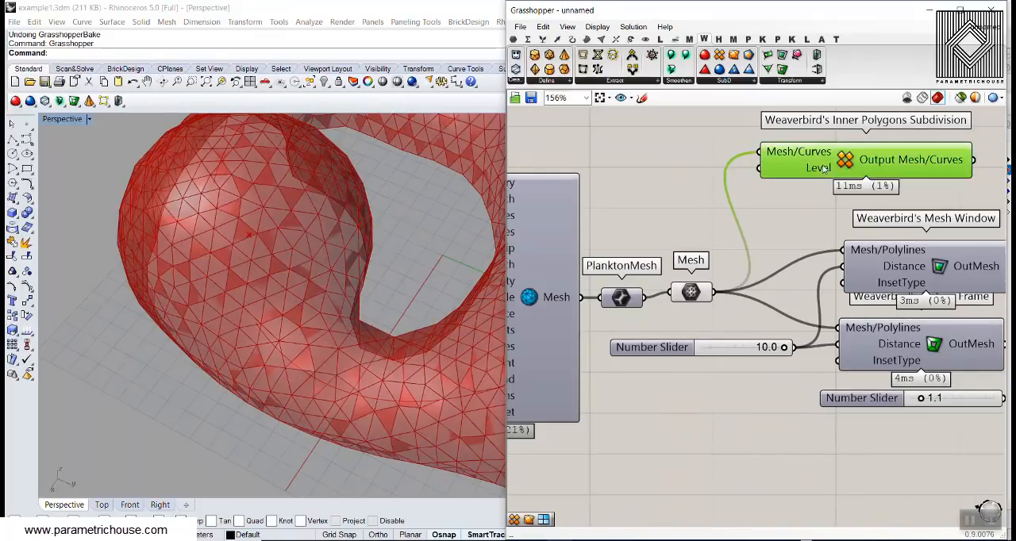
# - Hide the Mesh parameter's preview and inspect the inner polygon pattern from several angles
pyautogui.rightClick(691, 292)
pyautogui.click(728, 311)
pyautogui.click(681, 244)
pyautogui.moveTo(381, 309); pyautogui.dragTo(333, 248, button='right')
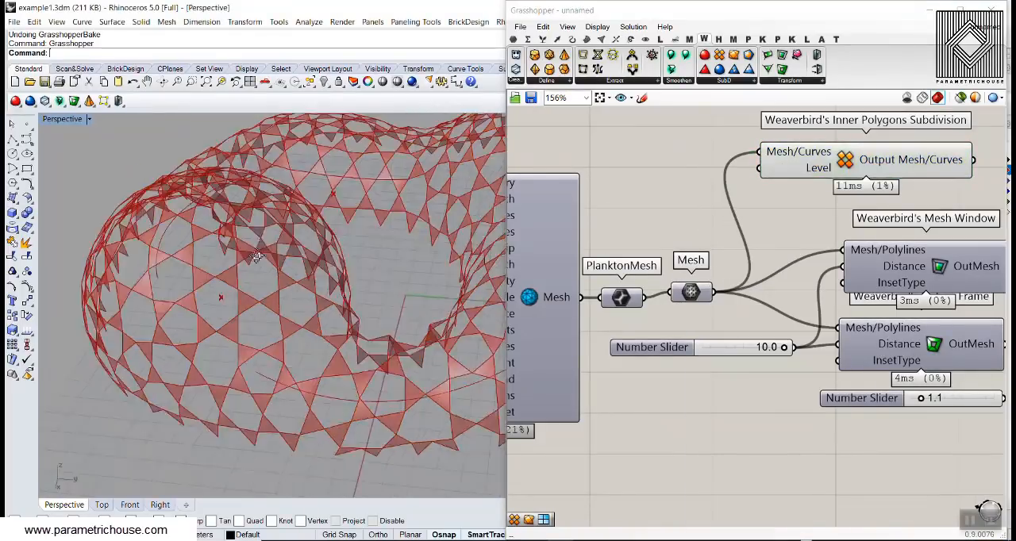
pyautogui.scroll(-6, 333, 248)
pyautogui.moveTo(261, 277); pyautogui.dragTo(341, 282, button='right')
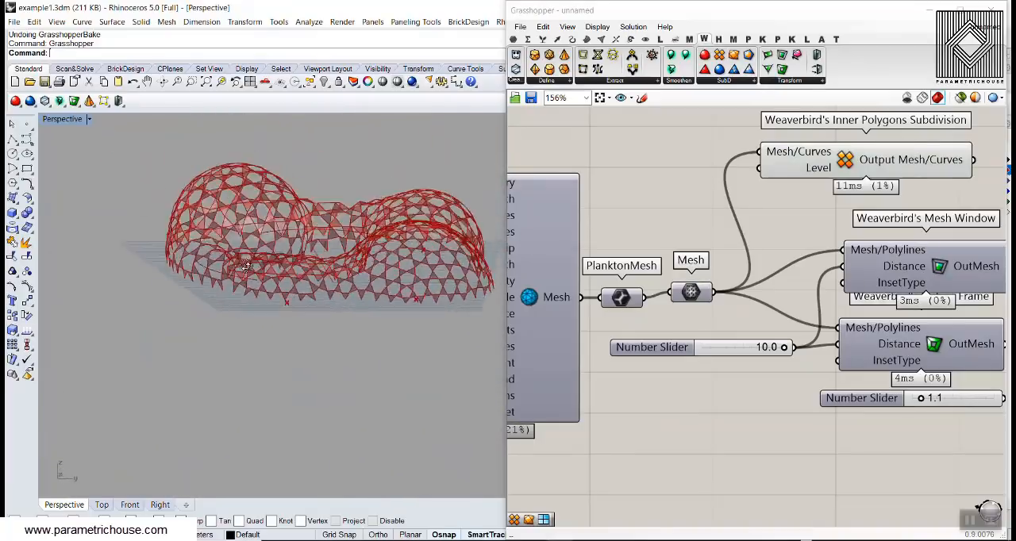
pyautogui.scroll(6, 325, 243)
pyautogui.moveTo(324, 243); pyautogui.dragTo(370, 331, button='right')
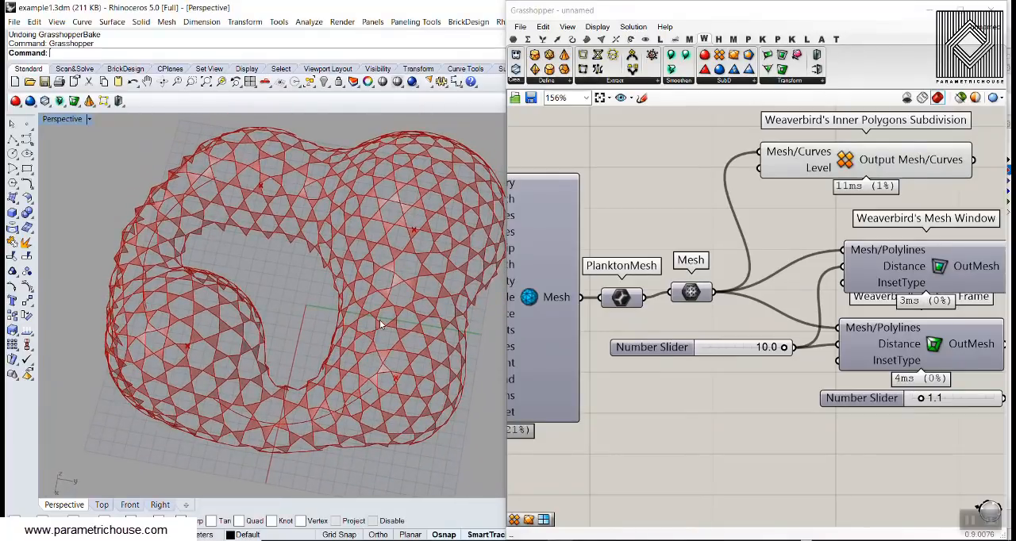
# - Replace the Inner Polygons Subdivision with Weaverbird's Bevel Edges, connecting the Mesh parameter to its Mesh/Polylines input
pyautogui.click(827, 167)
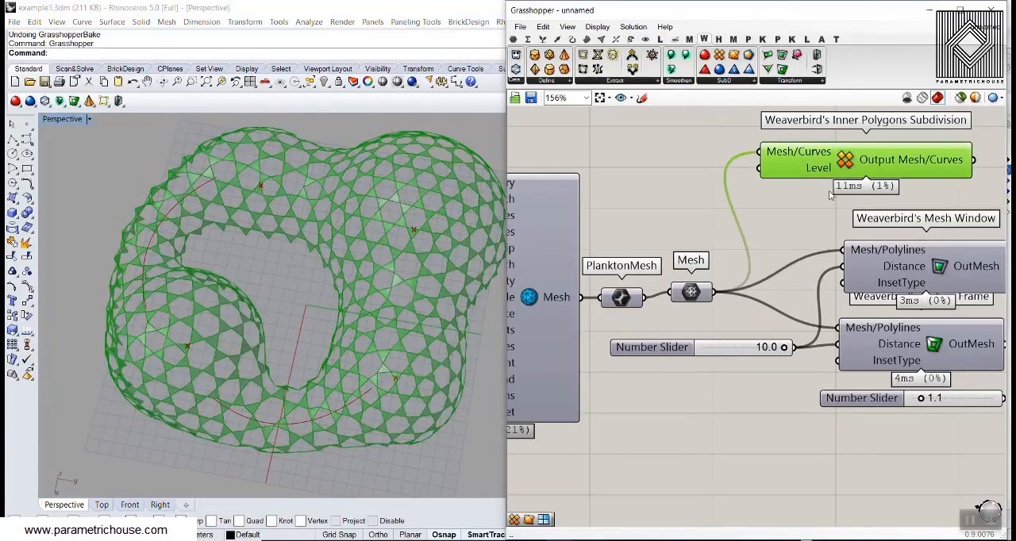
pyautogui.press('Delete')
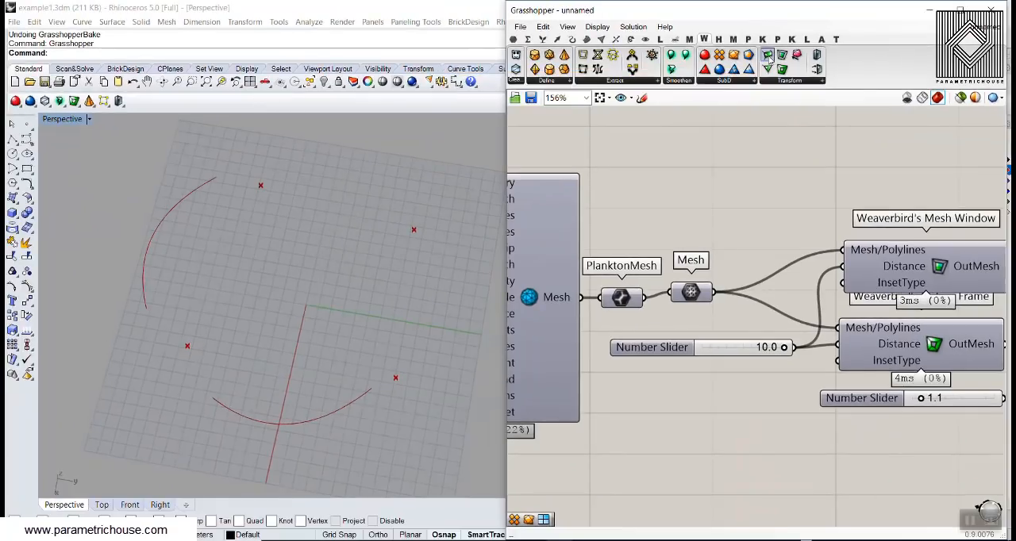
pyautogui.click(768, 59)
pyautogui.click(776, 189)
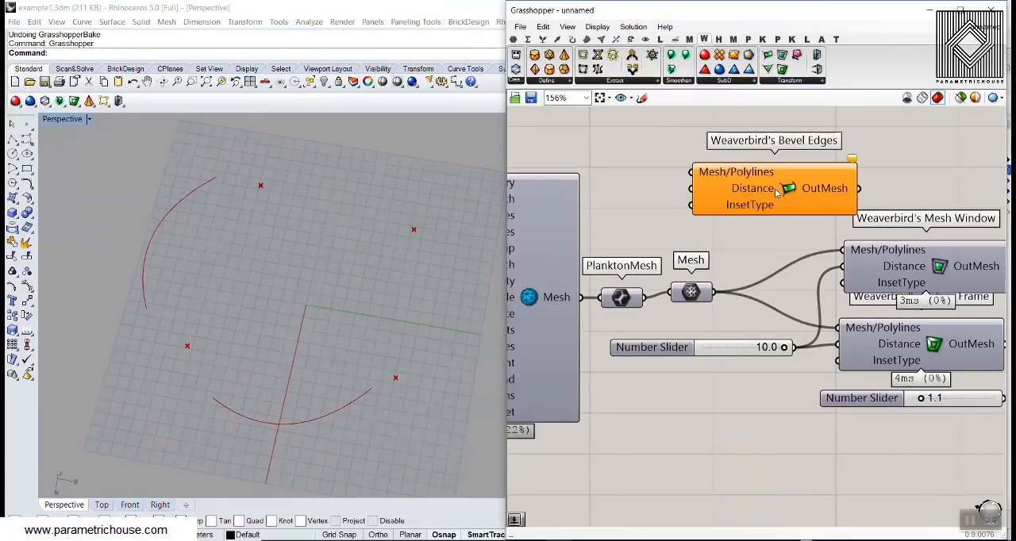
pyautogui.moveTo(748, 226); pyautogui.dragTo(711, 266, button='right')
pyautogui.moveTo(723, 232); pyautogui.dragTo(804, 185)
pyautogui.moveTo(690, 198); pyautogui.dragTo(737, 165)
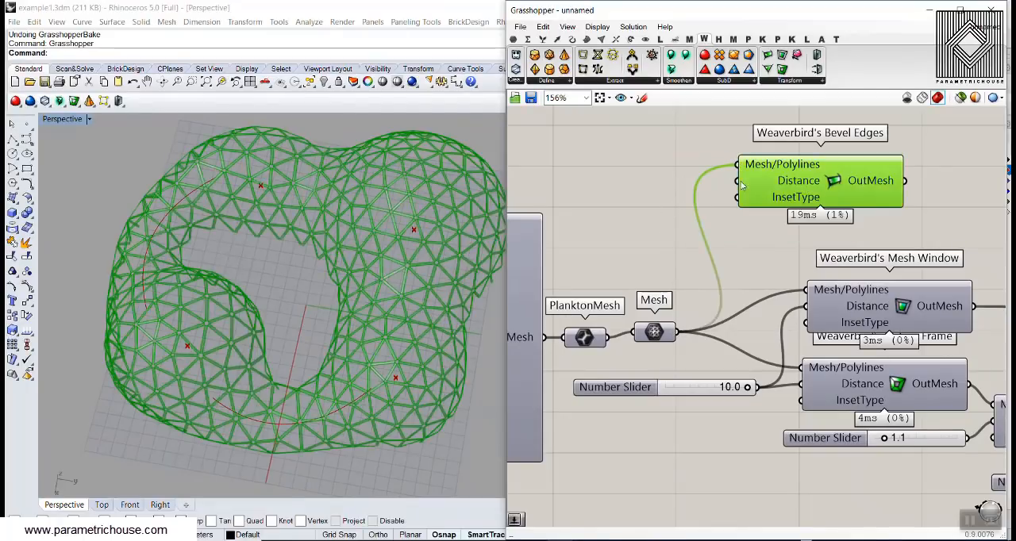
# - Add a number slider set to 12.5 and connect it to the Distance input of Bevel Edges
pyautogui.moveTo(750, 223); pyautogui.dragTo(719, 272, button='right')
pyautogui.moveTo(758, 235); pyautogui.dragTo(858, 215)
pyautogui.click(610, 208)
pyautogui.doubleClick(611, 211)
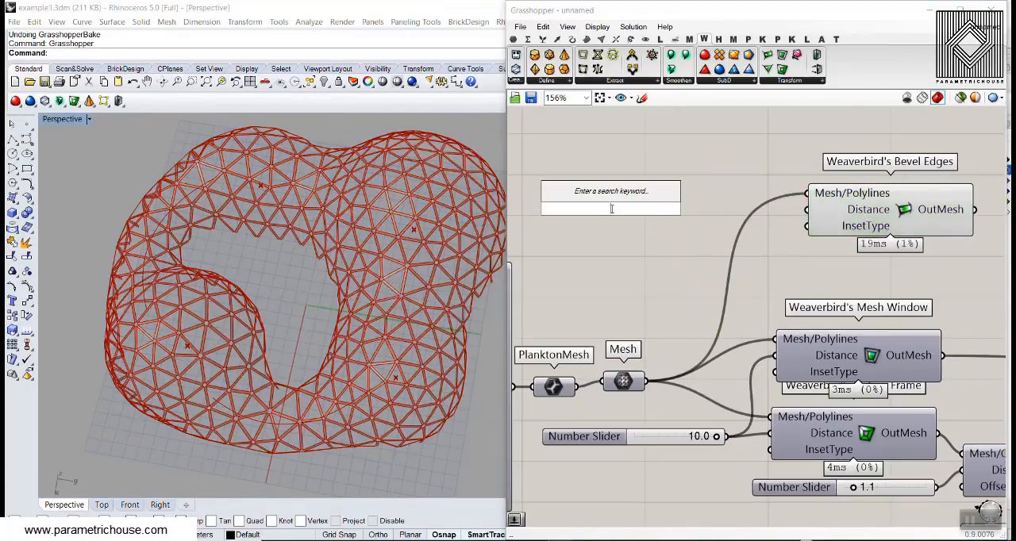
pyautogui.write('5')
pyautogui.press('BackSpace')
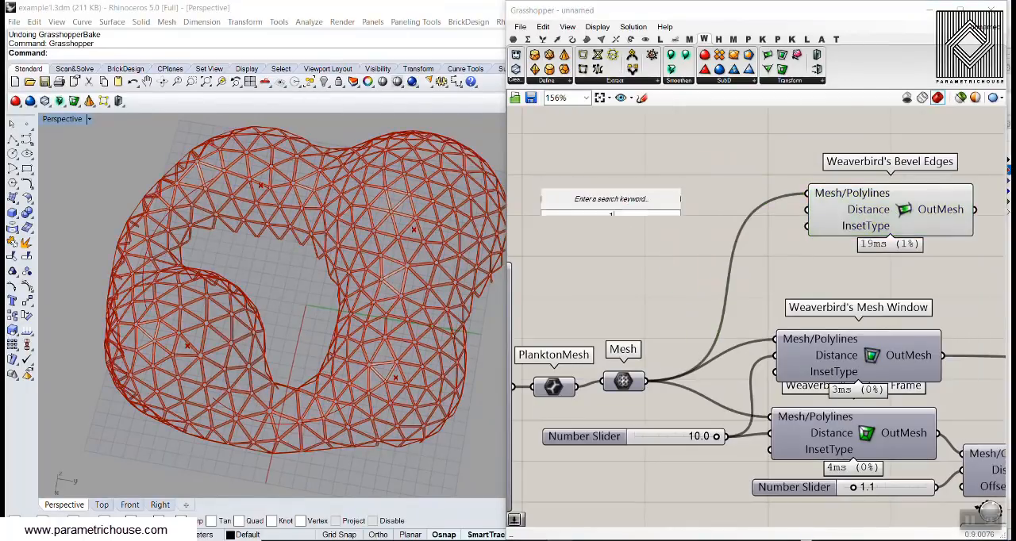
pyautogui.write('12')
pyautogui.press('Return')
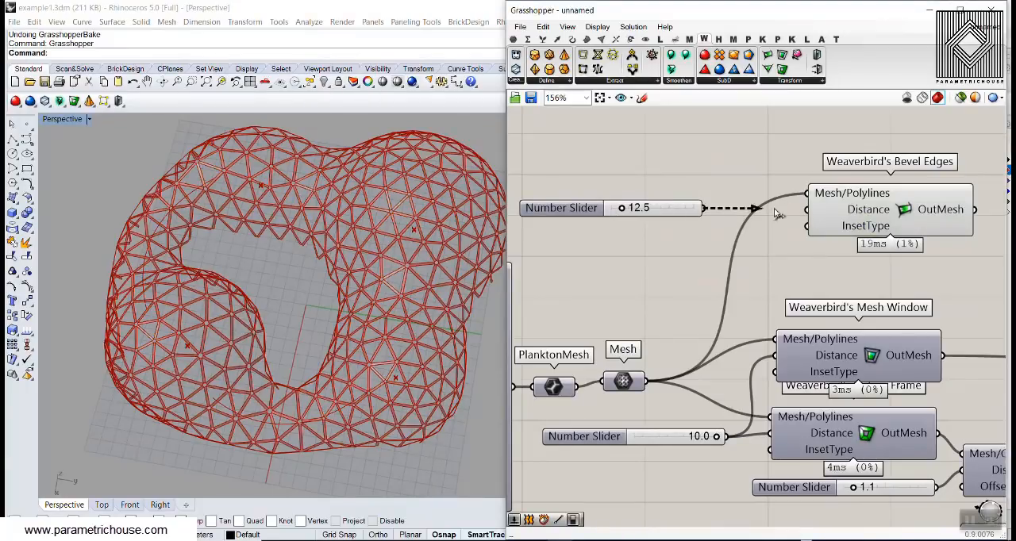
pyautogui.moveTo(778, 213); pyautogui.dragTo(811, 210)
pyautogui.click(848, 214)
# - Set the bevel distance slider to 28.5 and inspect the bevelled mesh from several angles
pyautogui.scroll(7, 355, 331)
pyautogui.scroll(-7, 354, 331)
pyautogui.moveTo(354, 332); pyautogui.dragTo(295, 350, button='right')
pyautogui.scroll(2, 296, 350)
pyautogui.moveTo(621, 207); pyautogui.dragTo(635, 212)
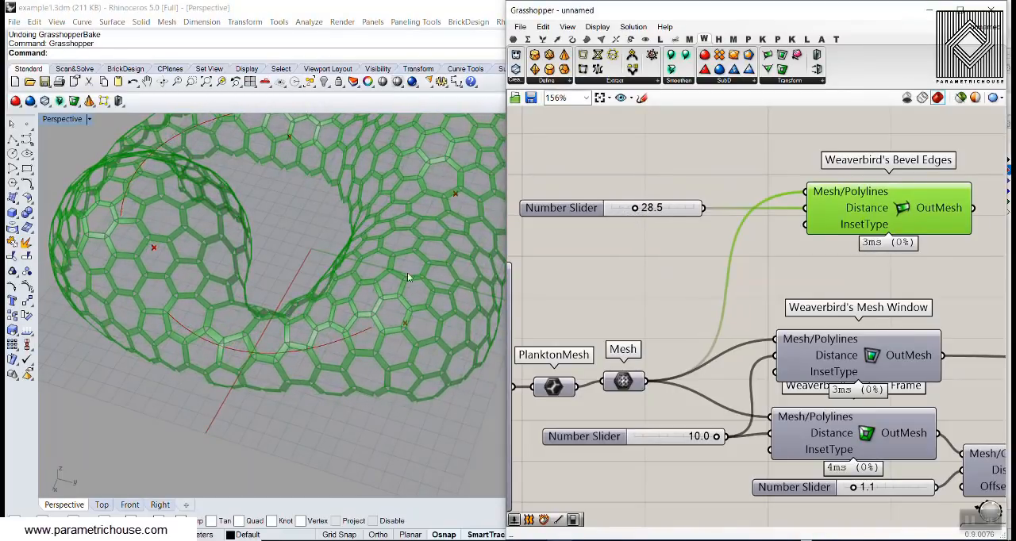
pyautogui.scroll(-7, 194, 297)
pyautogui.scroll(7, 226, 373)
pyautogui.moveTo(190, 303); pyautogui.dragTo(258, 338, button='right')
# - Delete the Bevel Edges component together with its distance slider
pyautogui.moveTo(775, 256); pyautogui.dragTo(689, 279, button='right')
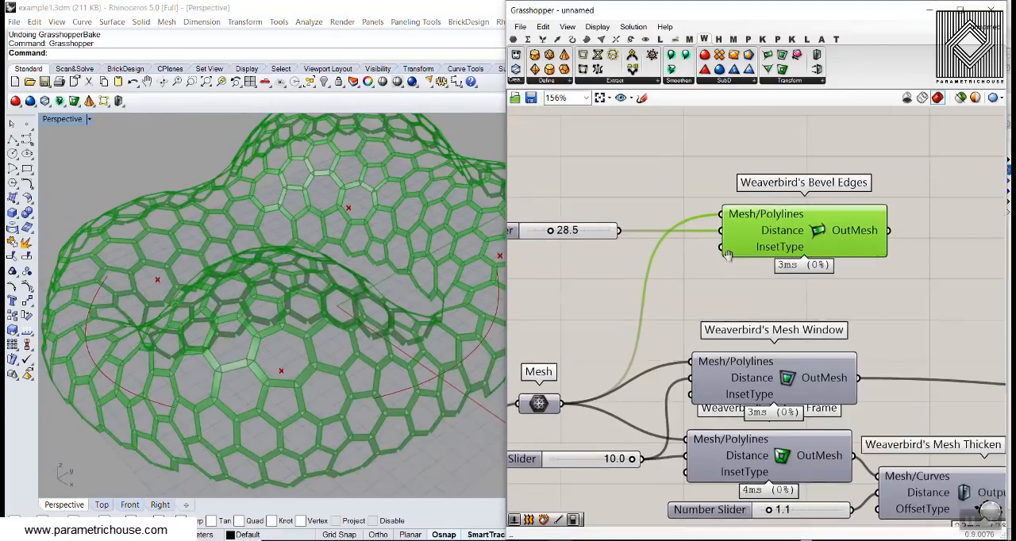
pyautogui.scroll(-3, 684, 273)
pyautogui.moveTo(799, 194); pyautogui.dragTo(632, 274)
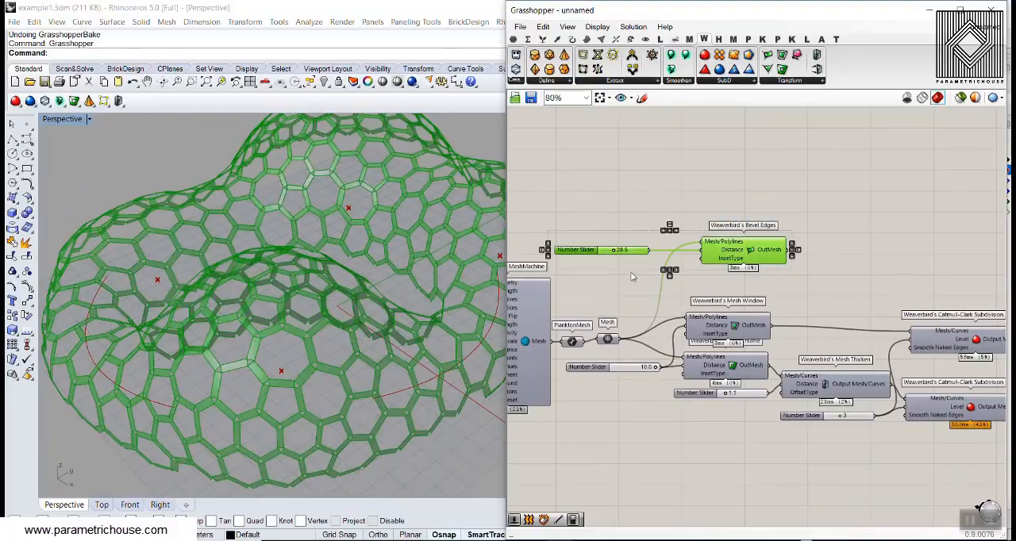
pyautogui.press('Delete')
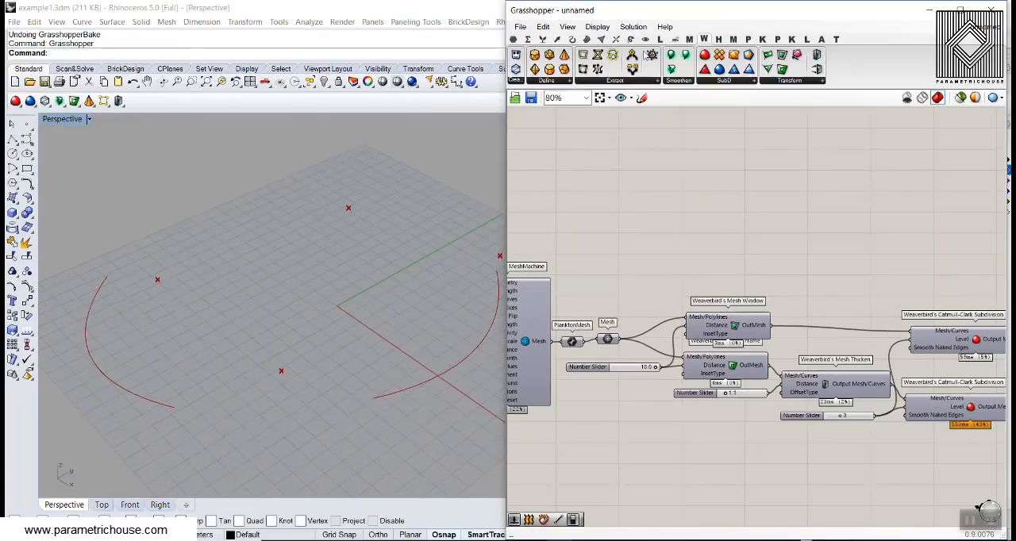
# - Add Weaverbird's Dual graph, connect the Mesh parameter to its Mesh/Curves input, and inspect the resulting cells
pyautogui.moveTo(667, 316); pyautogui.dragTo(680, 274)
pyautogui.scroll(4, 638, 316)
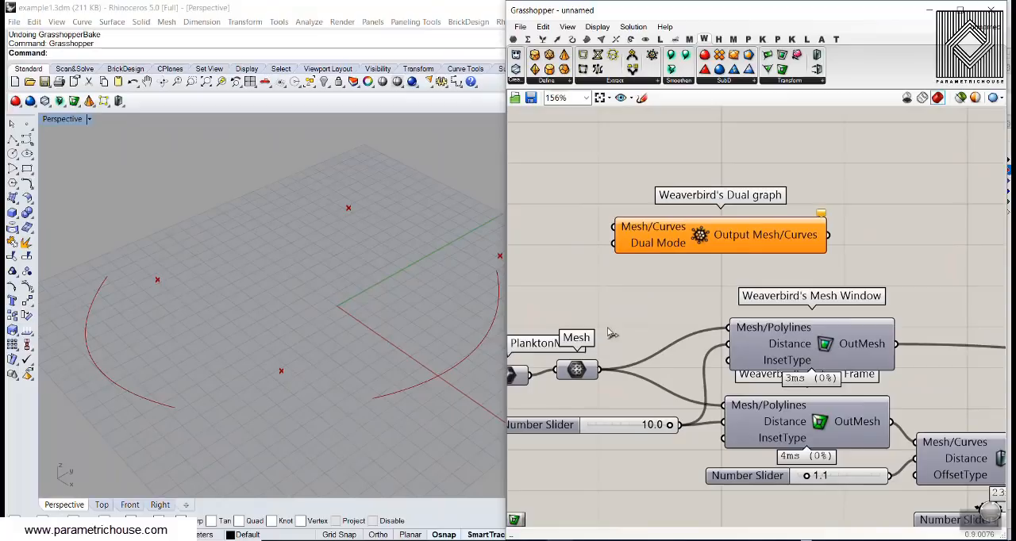
pyautogui.moveTo(623, 230); pyautogui.dragTo(623, 230)
pyautogui.click(699, 238)
pyautogui.moveTo(332, 272); pyautogui.dragTo(324, 222, button='right')
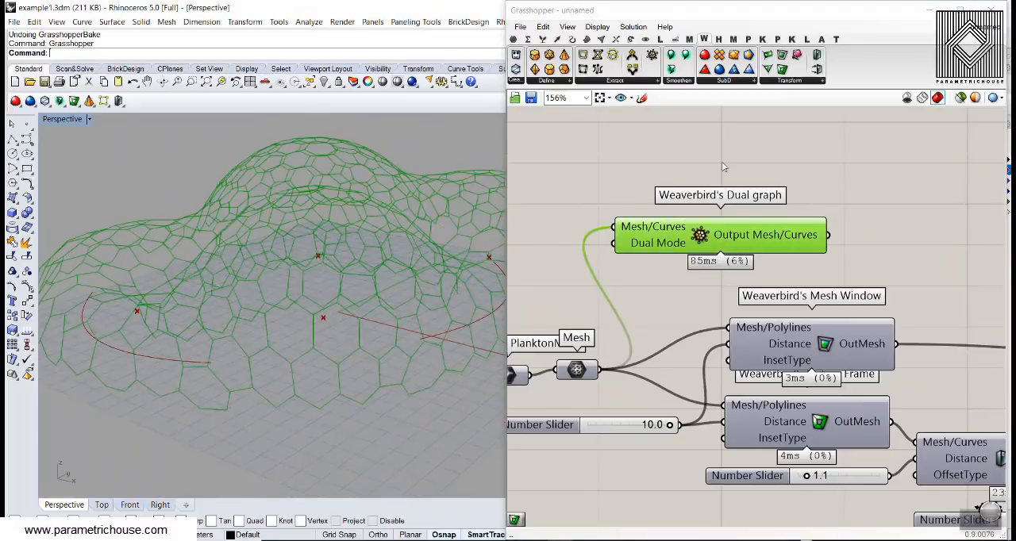
pyautogui.click(723, 165)
pyautogui.moveTo(249, 293); pyautogui.dragTo(329, 287, button='right')
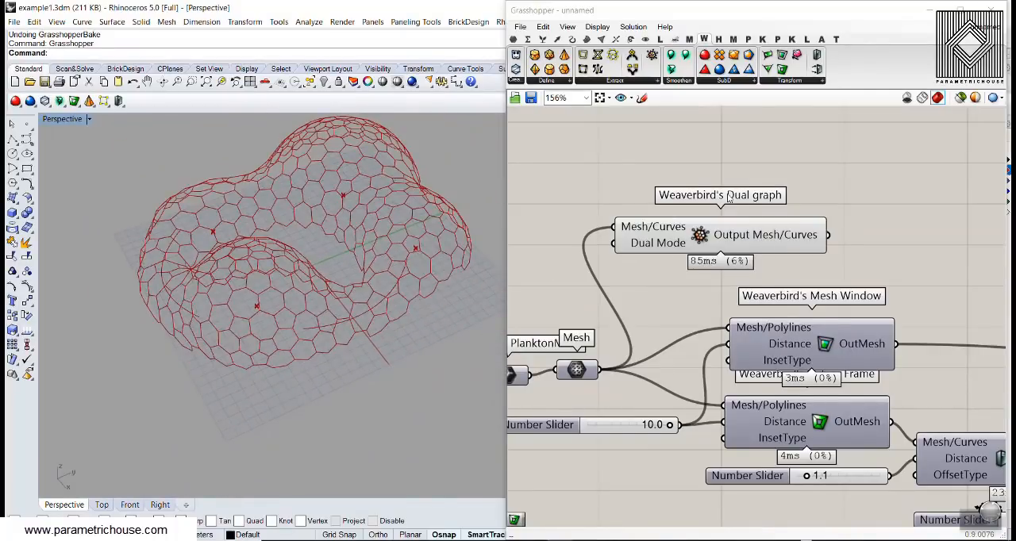
# - Move the Dual graph component farther away from the Mesh Window component
pyautogui.moveTo(729, 198); pyautogui.dragTo(662, 275, button='right')
pyautogui.moveTo(674, 311); pyautogui.dragTo(715, 264)
pyautogui.click(771, 182)
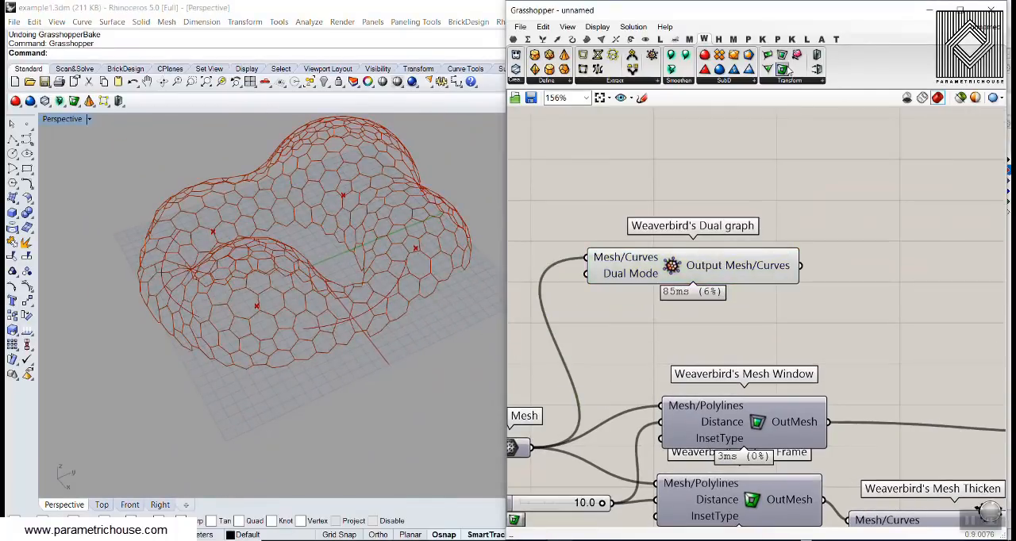
# - Add Weaverbird's Picture Frame and connect the Dual graph's Output Mesh/Curves to its Mesh/Polylines input
pyautogui.moveTo(787, 70); pyautogui.dragTo(889, 251)
pyautogui.moveTo(807, 278); pyautogui.dragTo(706, 264, button='right')
pyautogui.moveTo(700, 252); pyautogui.dragTo(745, 252)
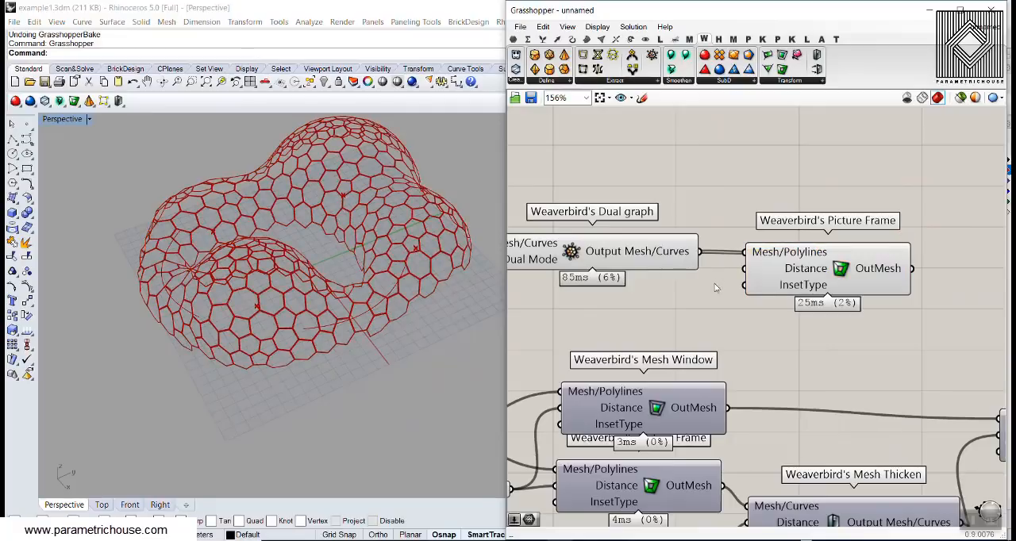
# - Create a number slider from the value 8.56, connect it to the Picture Frame's Distance input, and place it below the Dual graph component
pyautogui.doubleClick(645, 318)
pyautogui.write('8')
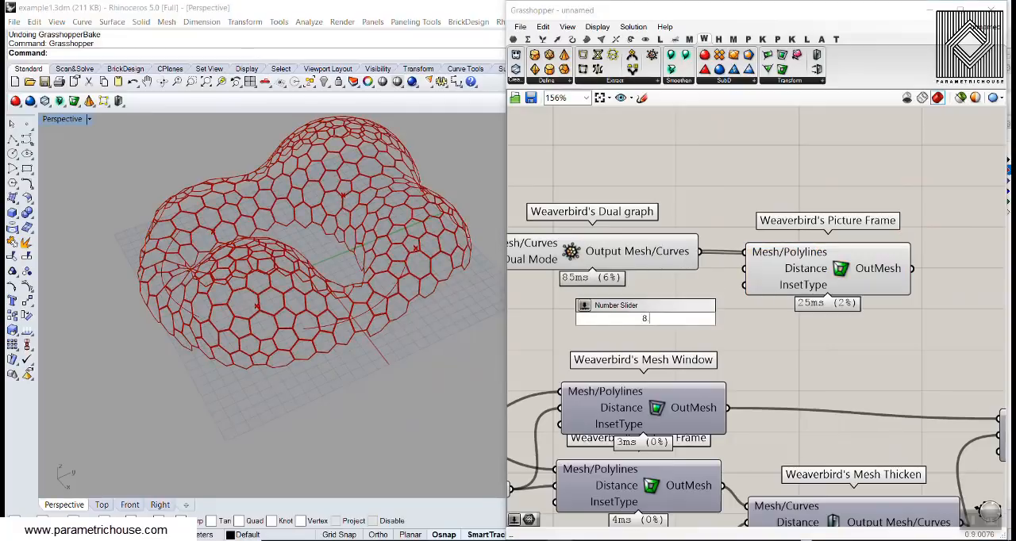
pyautogui.write('.56')
pyautogui.press('Return')
pyautogui.moveTo(750, 316); pyautogui.dragTo(679, 290)
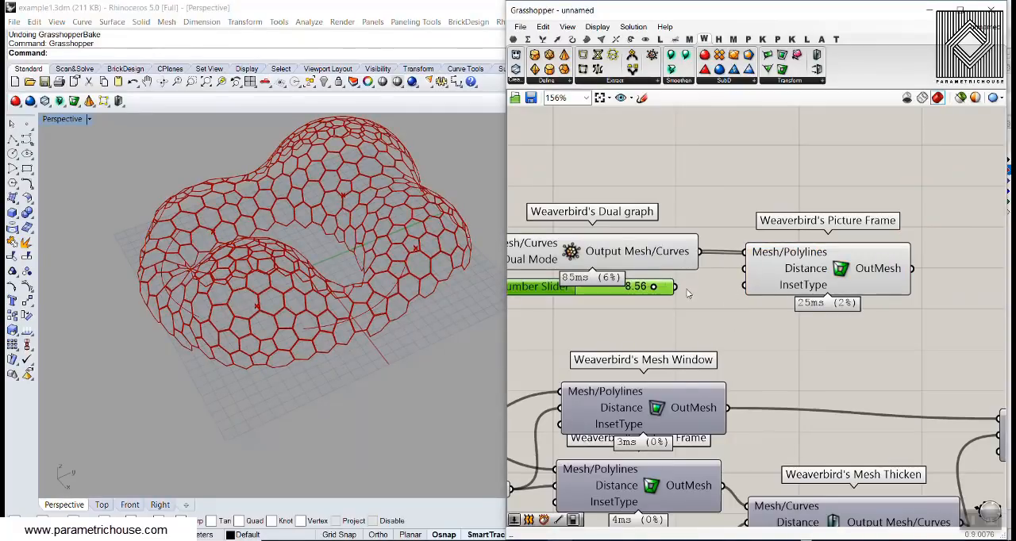
pyautogui.moveTo(746, 281); pyautogui.dragTo(745, 270)
pyautogui.moveTo(601, 289); pyautogui.dragTo(601, 310)
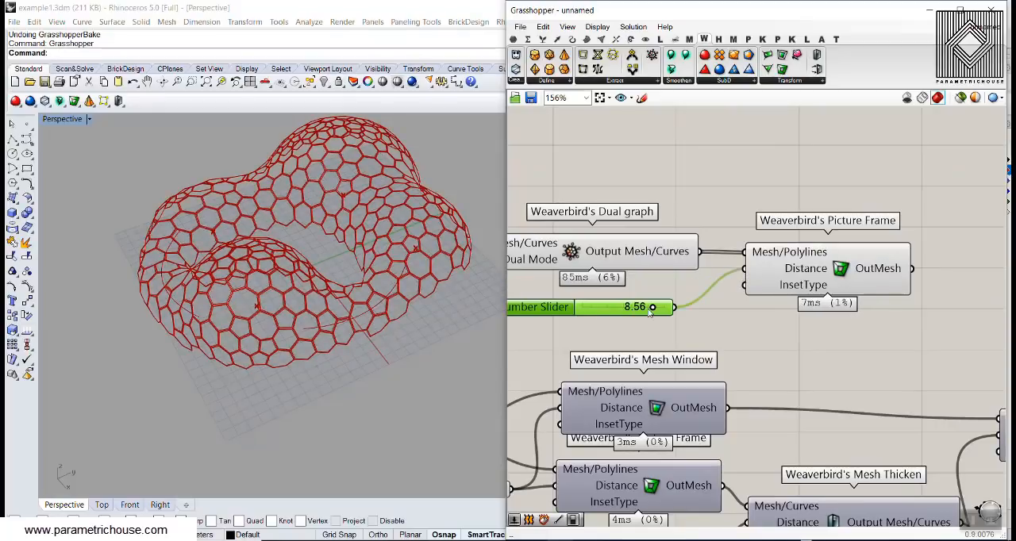
# - Extend the Picture Frame distance slider's maximum to 50 and set the slider to 22.48
pyautogui.moveTo(679, 310); pyautogui.dragTo(695, 309)
pyautogui.scroll(5, 278, 331)
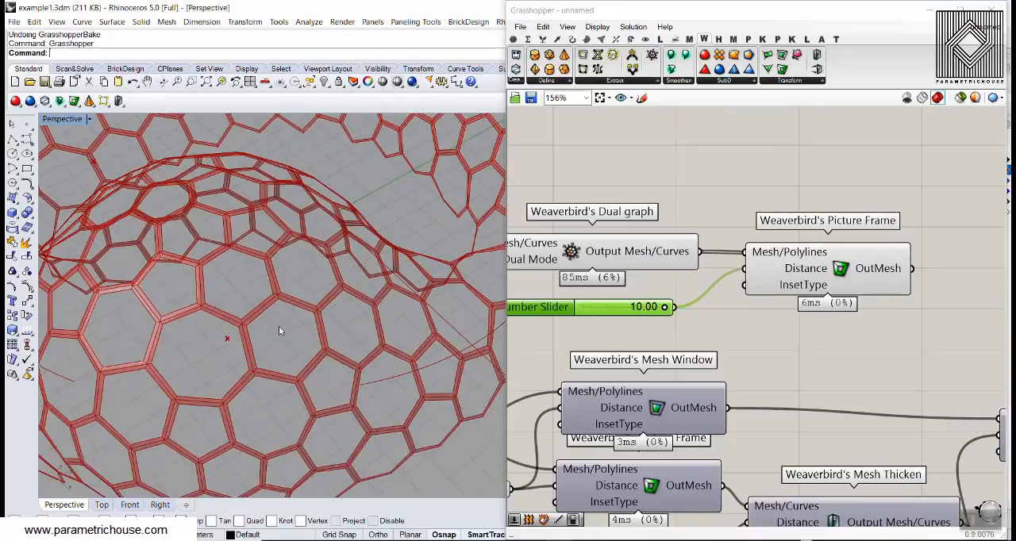
pyautogui.doubleClick(545, 310)
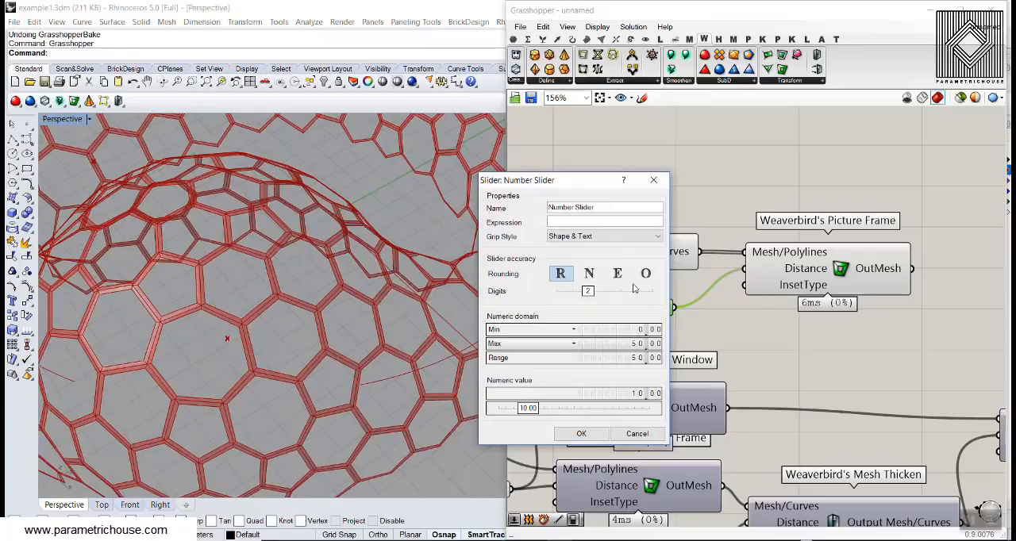
pyautogui.click(583, 436)
pyautogui.moveTo(600, 309); pyautogui.dragTo(621, 309)
# - Add Weaverbird's Mesh Thicken after the new Picture Frame and connect the frame's OutMesh to its Mesh/Curves input
pyautogui.moveTo(772, 299); pyautogui.dragTo(660, 278, button='right')
pyautogui.scroll(-1, 667, 279)
pyautogui.moveTo(752, 284); pyautogui.dragTo(679, 279, button='right')
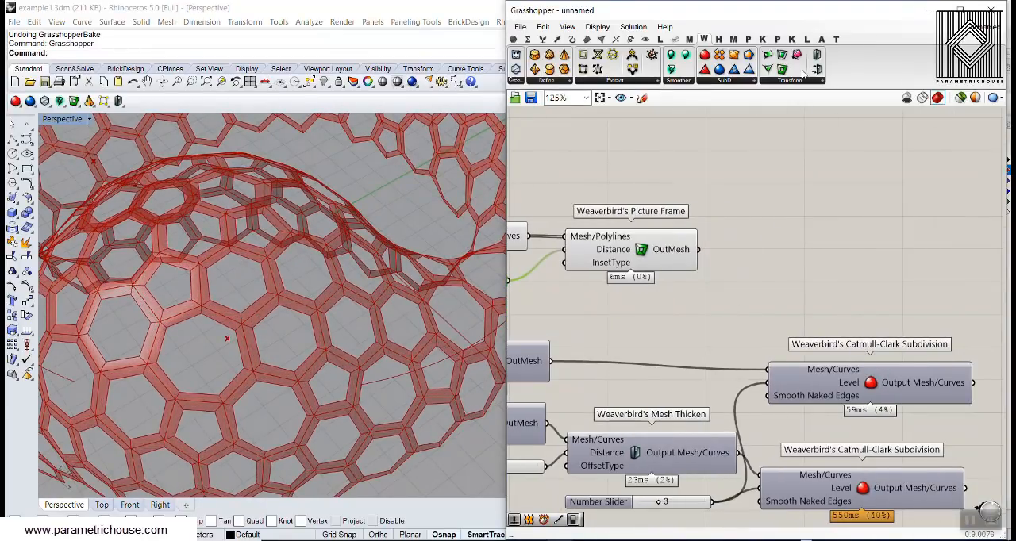
pyautogui.scroll(1, 747, 252)
pyautogui.moveTo(816, 60); pyautogui.dragTo(755, 289)
# - Create a number slider with the value 2.5 and connect it to the new Mesh Thicken's Distance input
pyautogui.click(618, 343)
pyautogui.doubleClick(618, 343)
pyautogui.write('2.5')
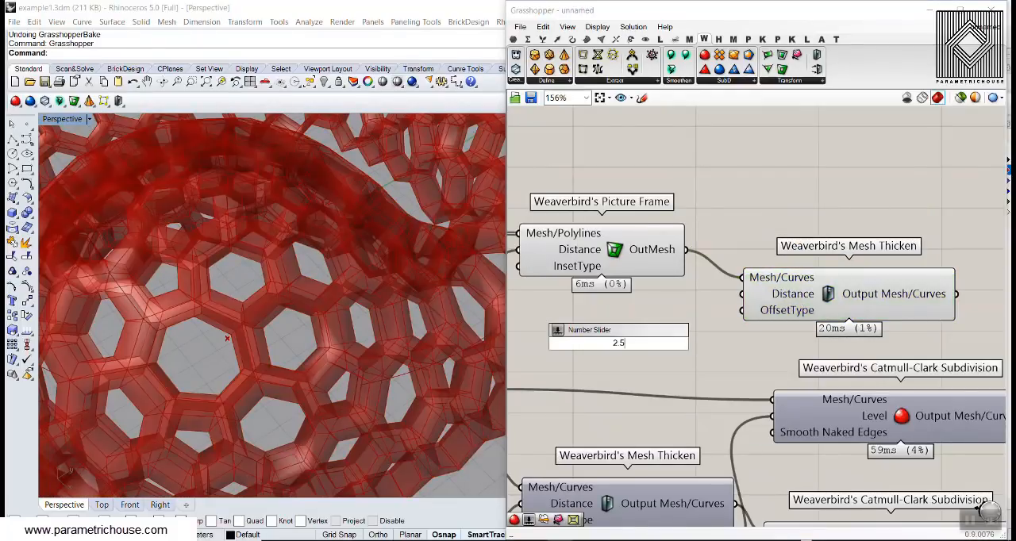
pyautogui.press('Return')
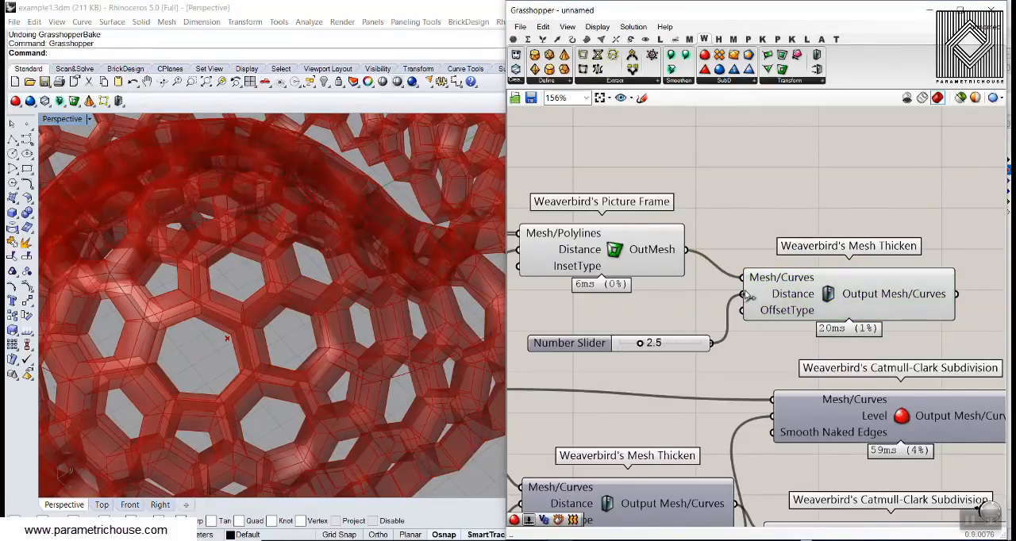
pyautogui.scroll(-12, 265, 294)
pyautogui.moveTo(832, 258); pyautogui.dragTo(725, 247, button='right')
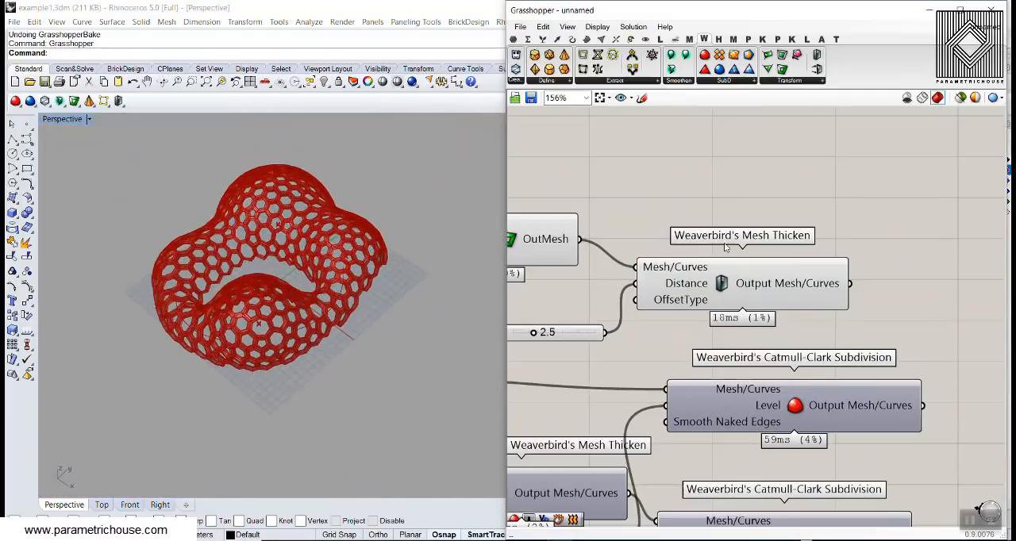
# - Bake the new Mesh Thicken output and move the baked mesh away from the red preview
pyautogui.click(828, 322)
pyautogui.click(825, 433)
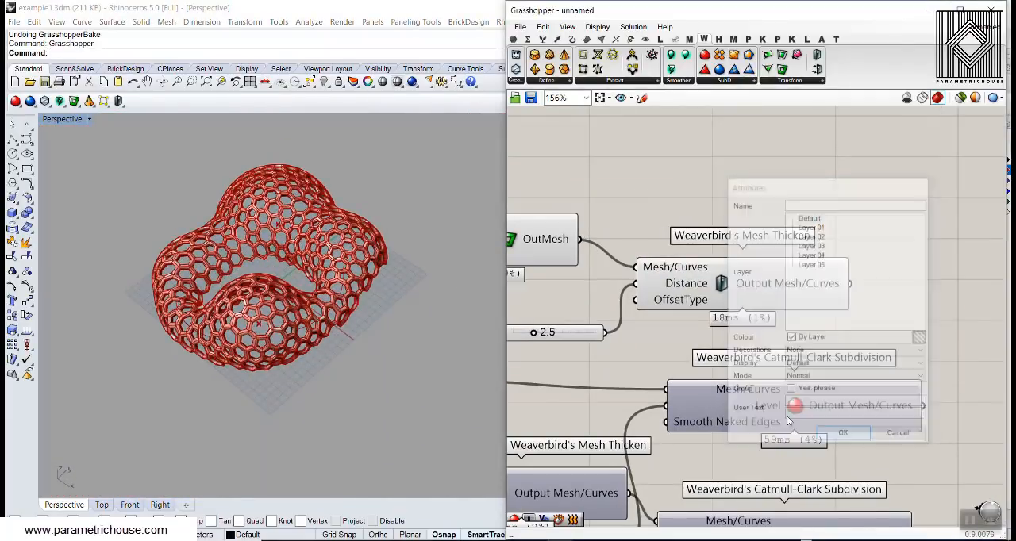
pyautogui.keyDown('shift'); pyautogui.moveTo(363, 327); pyautogui.dragTo(445, 304, button='right'); pyautogui.keyUp('shift')
pyautogui.scroll(-6, 445, 306)
pyautogui.moveTo(389, 300); pyautogui.dragTo(243, 303)
pyautogui.click(189, 228)
# - Inspect the baked honeycomb mesh up close and from several angles
pyautogui.scroll(7, 216, 289)
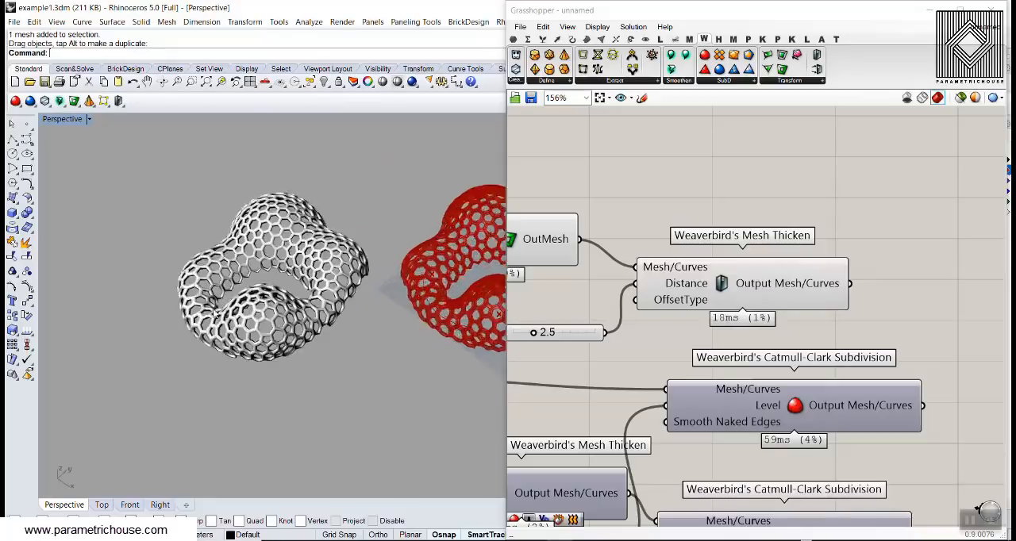
pyautogui.moveTo(288, 320)
pyautogui.mouseDown(button='right')
pyautogui.moveTo(366, 283)
pyautogui.moveTo(371, 234)
pyautogui.moveTo(333, 238)
pyautogui.moveTo(219, 290)
pyautogui.moveTo(293, 324)
pyautogui.mouseUp(button='right')
pyautogui.scroll(6, 331, 265)
pyautogui.scroll(-4, 219, 290)
pyautogui.scroll(7, 306, 325)
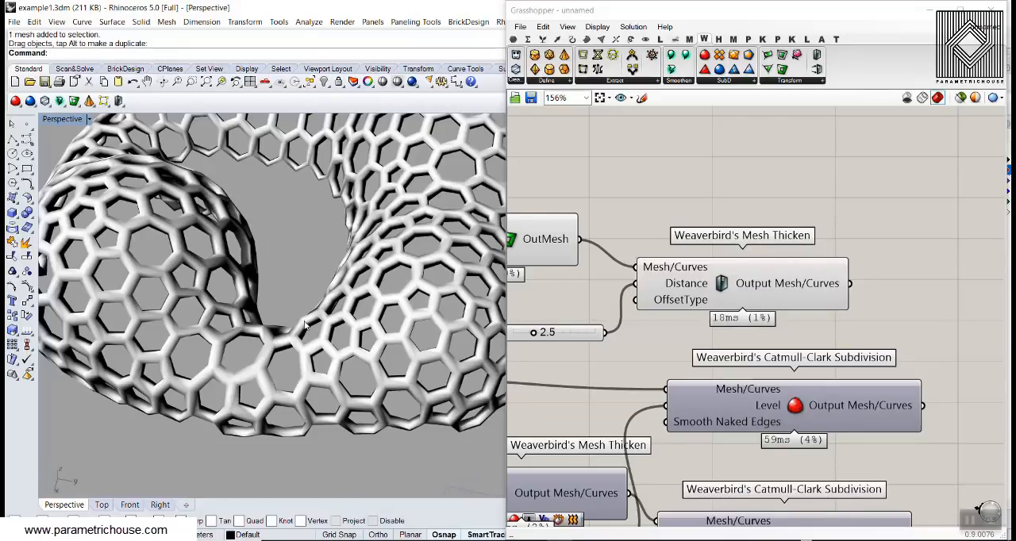
pyautogui.scroll(-3, 289, 336)
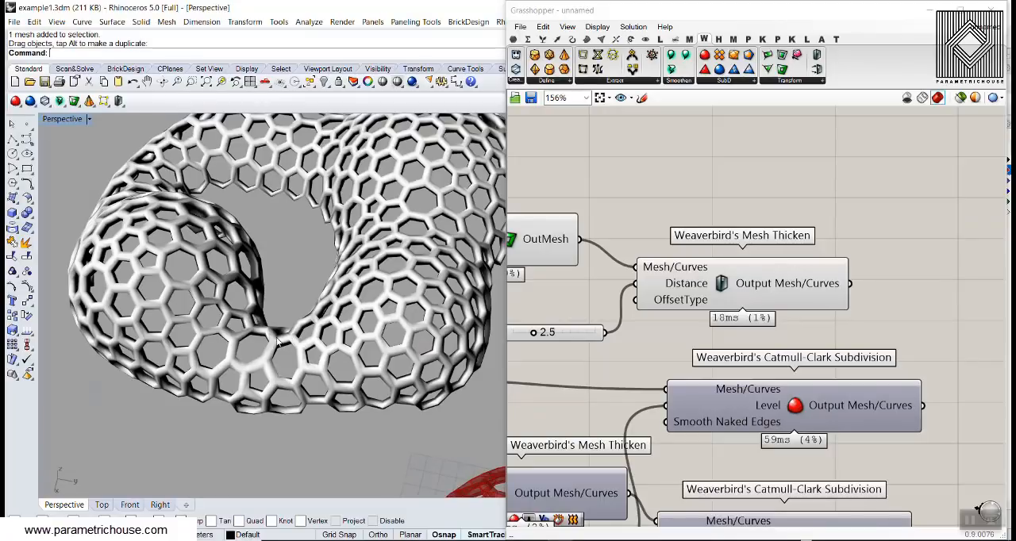
pyautogui.moveTo(278, 342); pyautogui.dragTo(329, 278, button='right')
pyautogui.scroll(-8, 280, 327)
# - Undo both the move and the bake of the thickened honeycomb mesh
pyautogui.hotkey('ctrl', 'z')
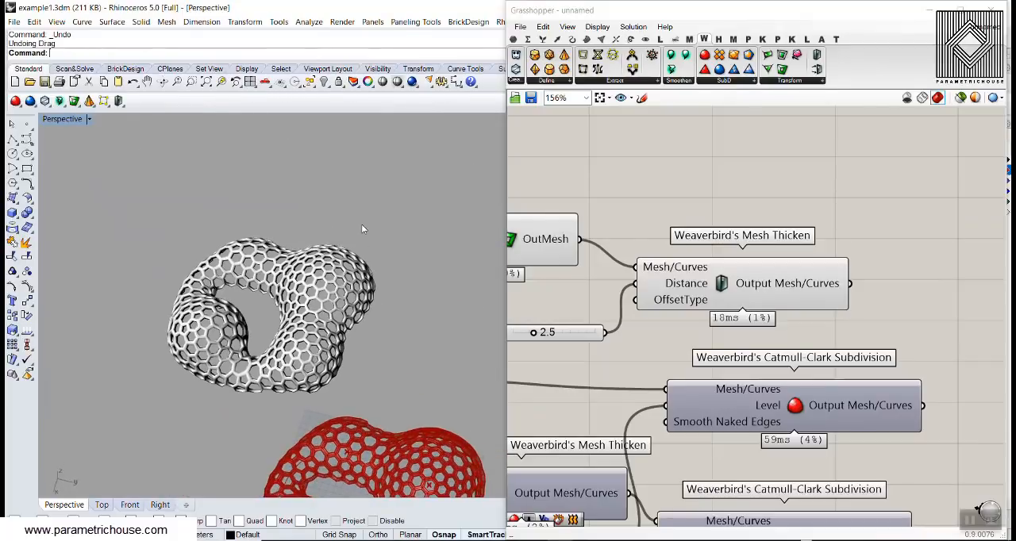
pyautogui.hotkey('ctrl', 'z')
pyautogui.moveTo(315, 230); pyautogui.dragTo(288, 290, button='right')
pyautogui.scroll(-1, 708, 213)
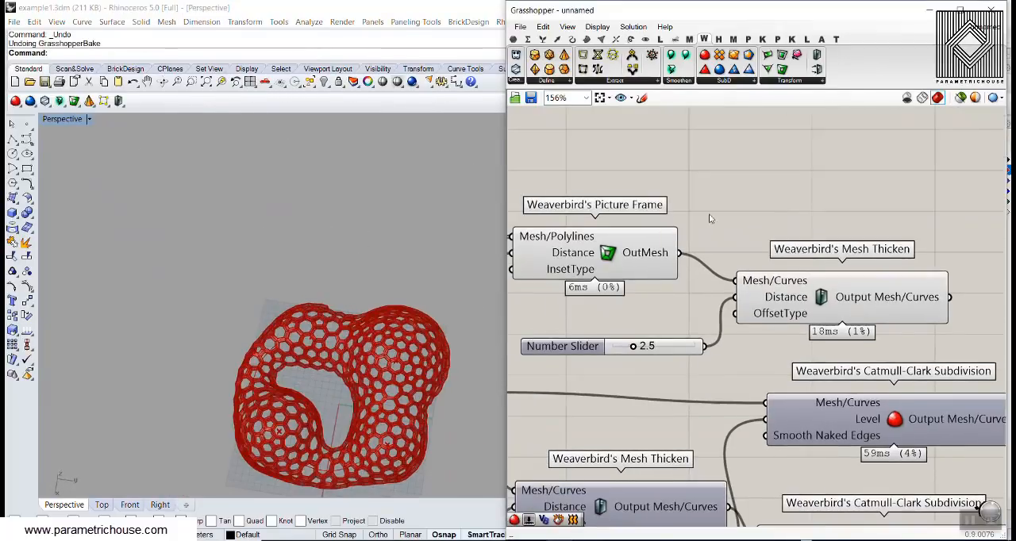
# - Add Weaverbird's Mesh Window, connecting the Dual graph output to Mesh/Polylines and the 22.48 slider to Distance
pyautogui.scroll(-1, 713, 186)
pyautogui.click(705, 180)
pyautogui.moveTo(615, 220); pyautogui.dragTo(714, 240, button='right')
pyautogui.moveTo(647, 256); pyautogui.dragTo(725, 187)
pyautogui.moveTo(626, 301); pyautogui.dragTo(725, 200)
pyautogui.click(776, 217)
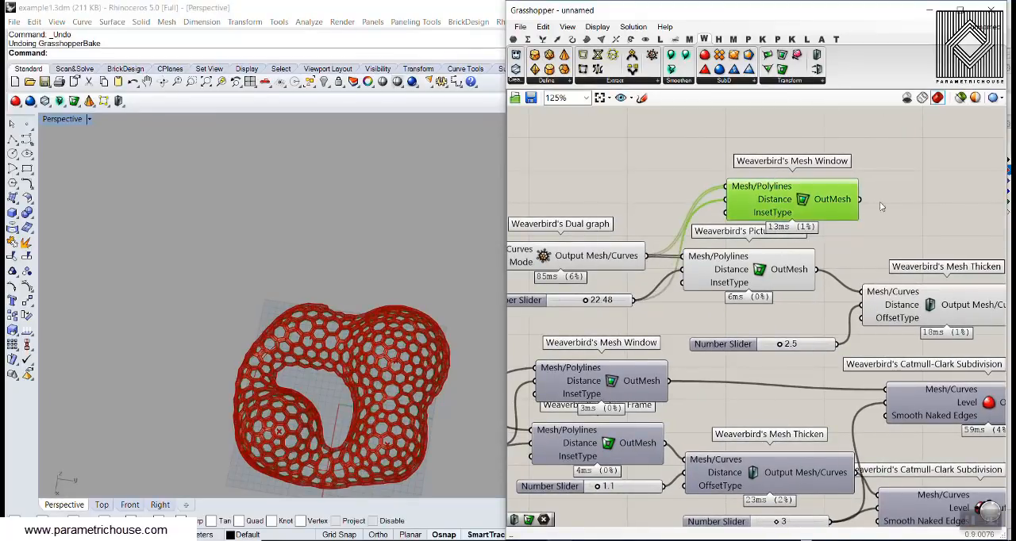
# - Examine the Mesh Window result inside the hexagonal frames, and undo adding that component
pyautogui.keyDown('shift'); pyautogui.moveTo(412, 264); pyautogui.dragTo(423, 240, button='right'); pyautogui.keyUp('shift')
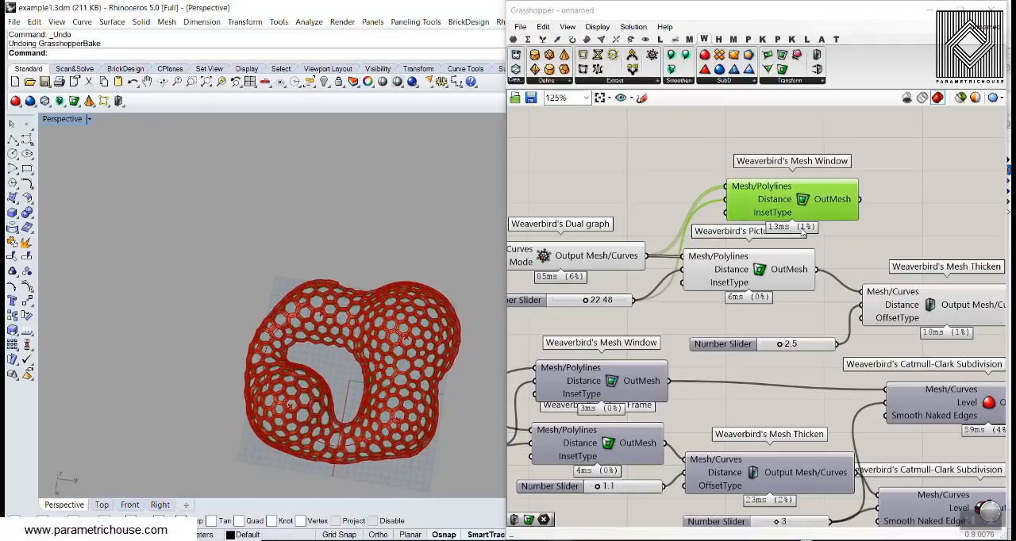
pyautogui.scroll(6, 378, 385)
pyautogui.scroll(10, 378, 385)
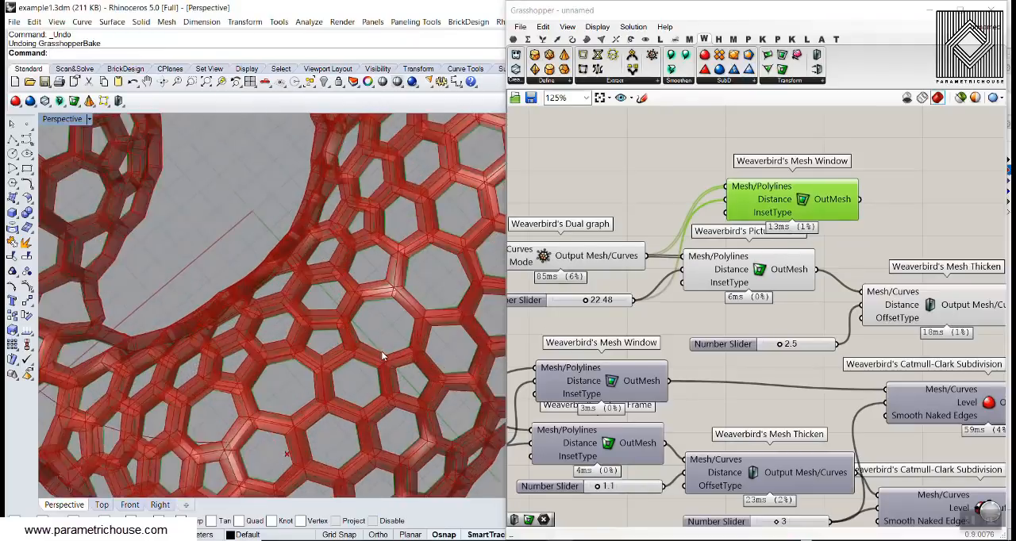
pyautogui.scroll(5, 326, 246)
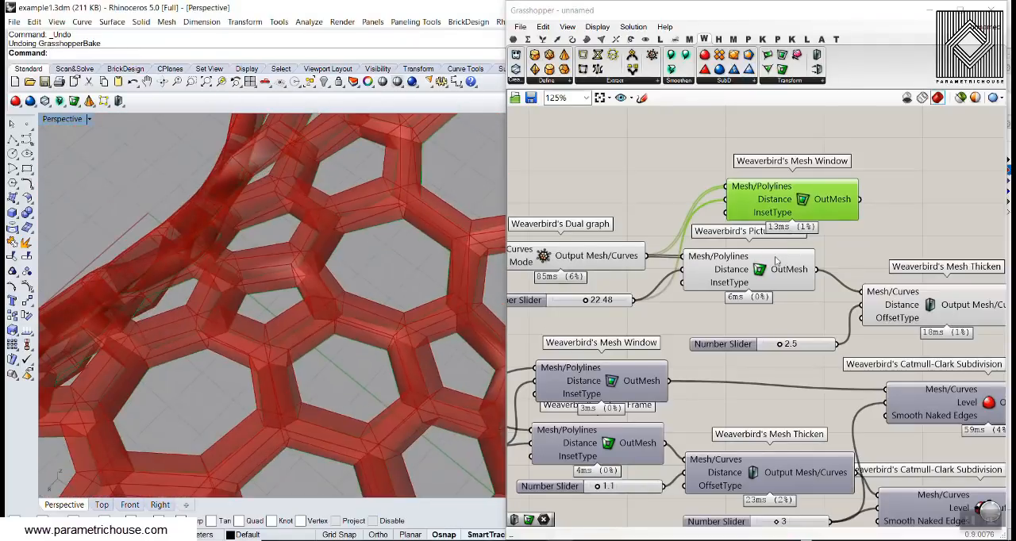
pyautogui.click(611, 270)
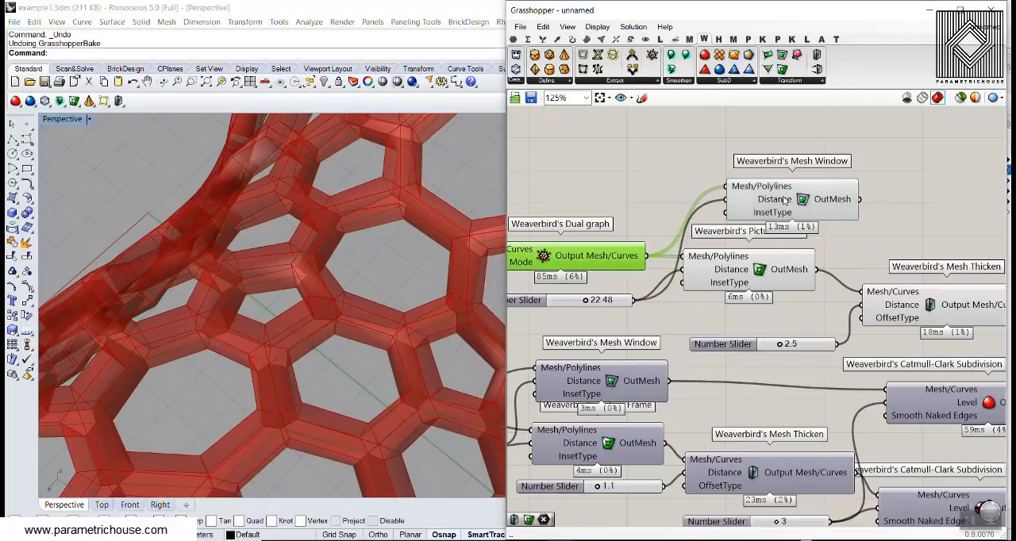
pyautogui.hotkey('ctrl', 'z')
# - Bake the Dual graph's output curves and select a few neighbouring baked cell outlines on the frame
pyautogui.rightClick(616, 262)
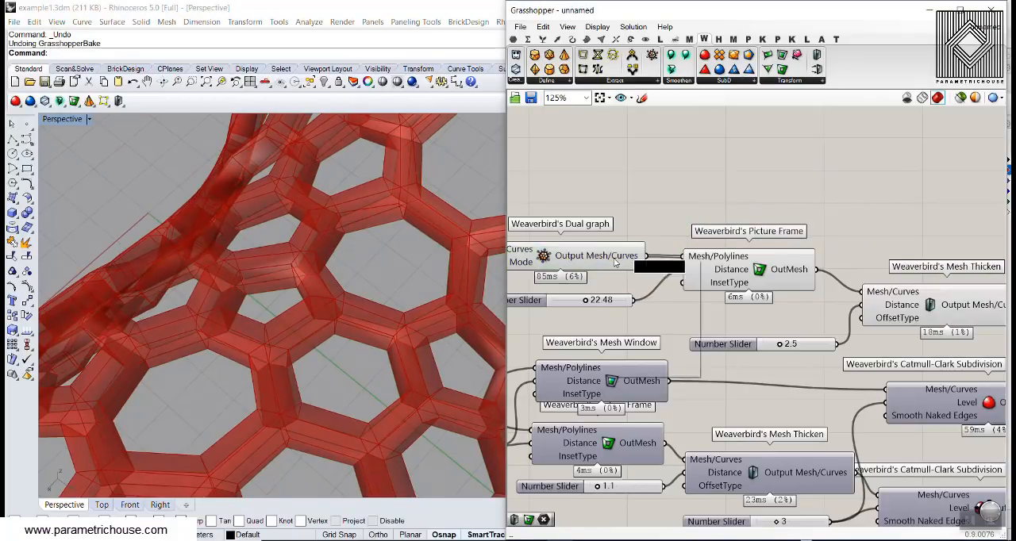
pyautogui.click(641, 282)
pyautogui.click(669, 409)
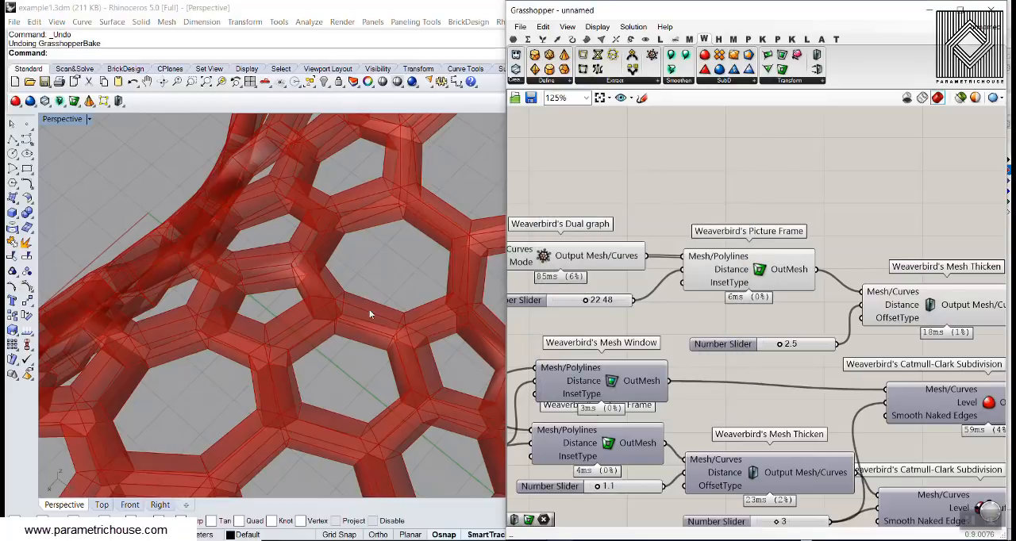
pyautogui.moveTo(435, 272); pyautogui.dragTo(307, 341)
pyautogui.scroll(-5, 276, 295)
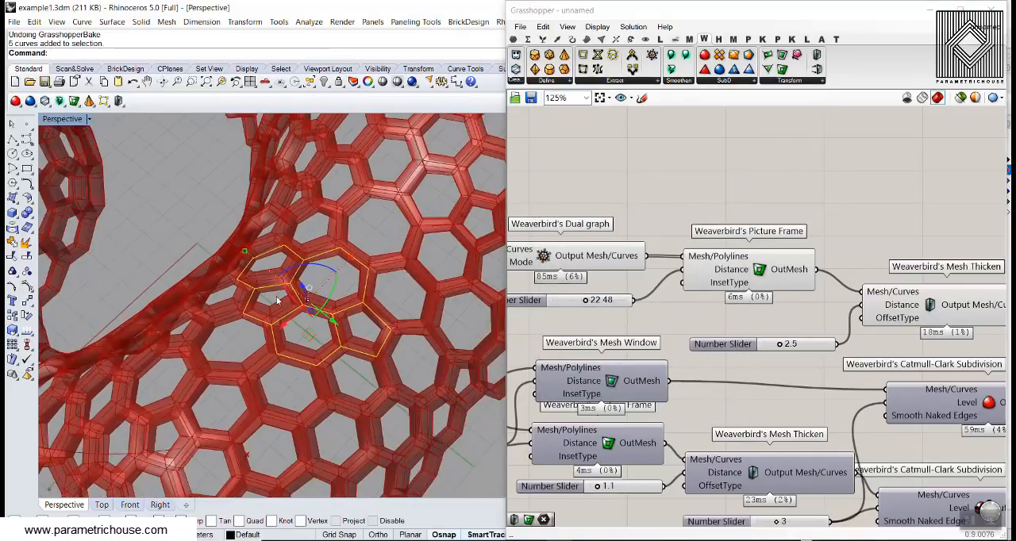
# - Check the baked cell outlines up close and undo the bake of the Dual graph curves
pyautogui.scroll(5, 260, 276)
pyautogui.moveTo(259, 276); pyautogui.dragTo(317, 291, button='right')
pyautogui.hotkey('ctrl', 'z')
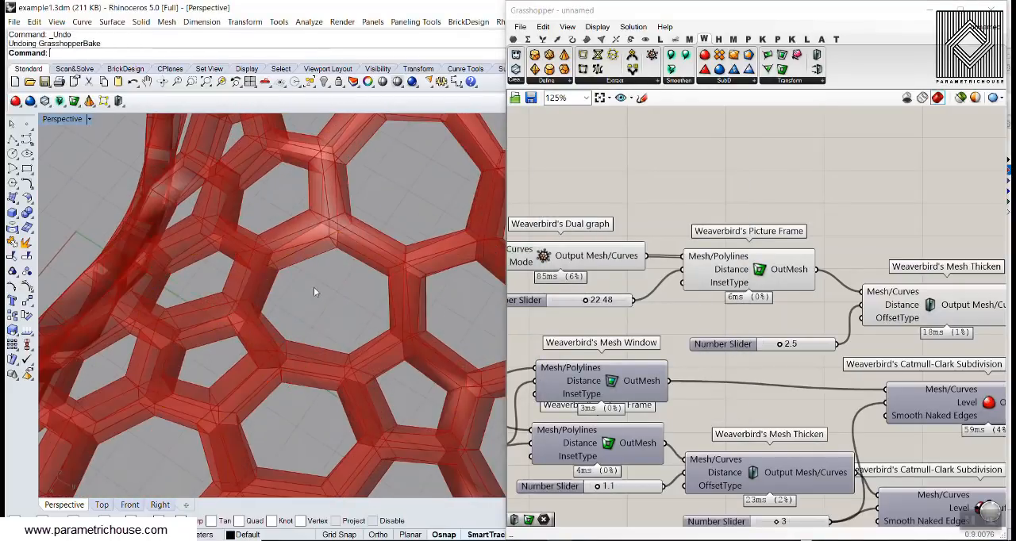
# - Examine the thickened hexagonal frame preview as a whole and up close from several angles
pyautogui.scroll(-8, 314, 292)
pyautogui.scroll(-4, 728, 212)
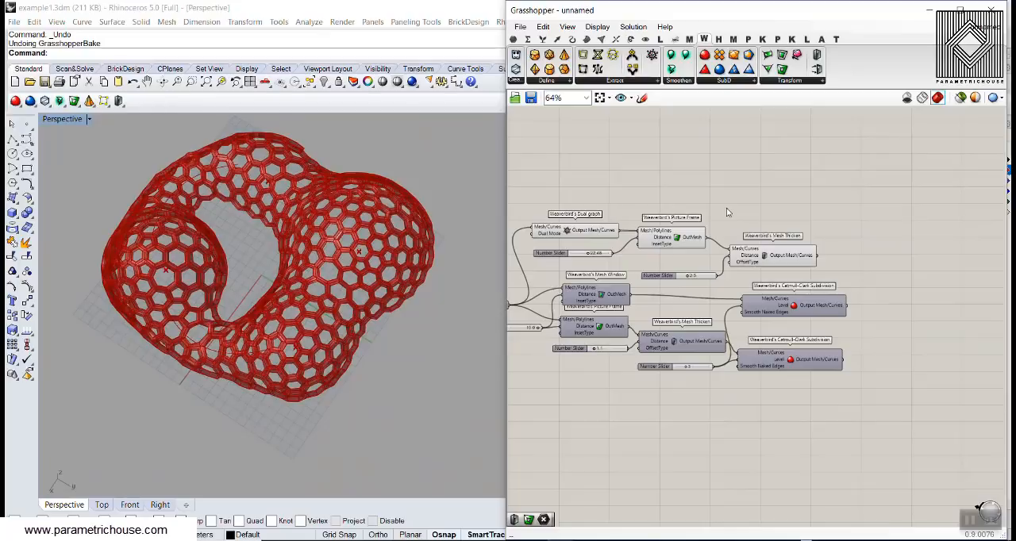
pyautogui.scroll(-3, 627, 202)
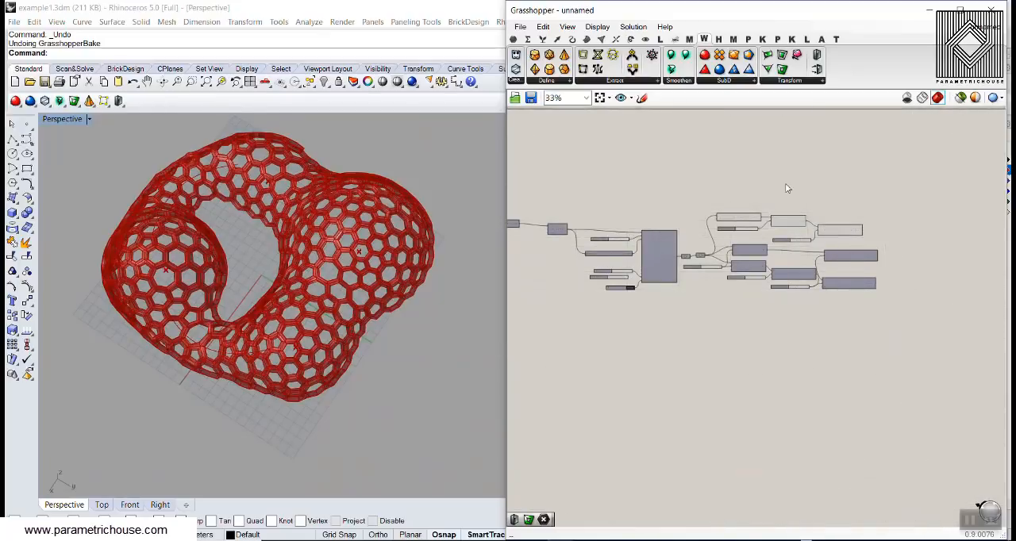
pyautogui.moveTo(361, 278); pyautogui.dragTo(231, 301, button='right')
pyautogui.scroll(5, 214, 365)
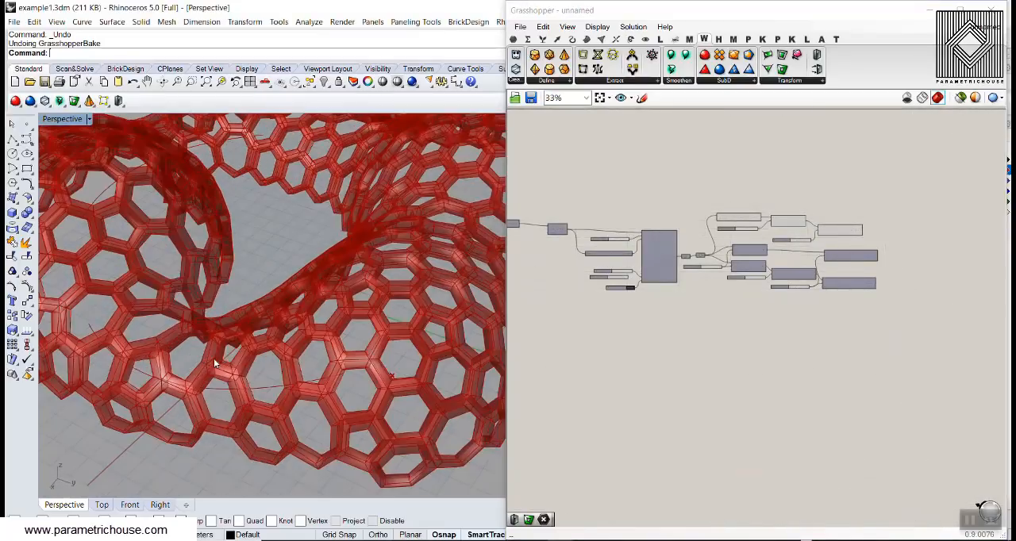
pyautogui.scroll(-5, 214, 364)
pyautogui.moveTo(238, 349); pyautogui.dragTo(349, 330, button='right')
pyautogui.scroll(5, 332, 337)
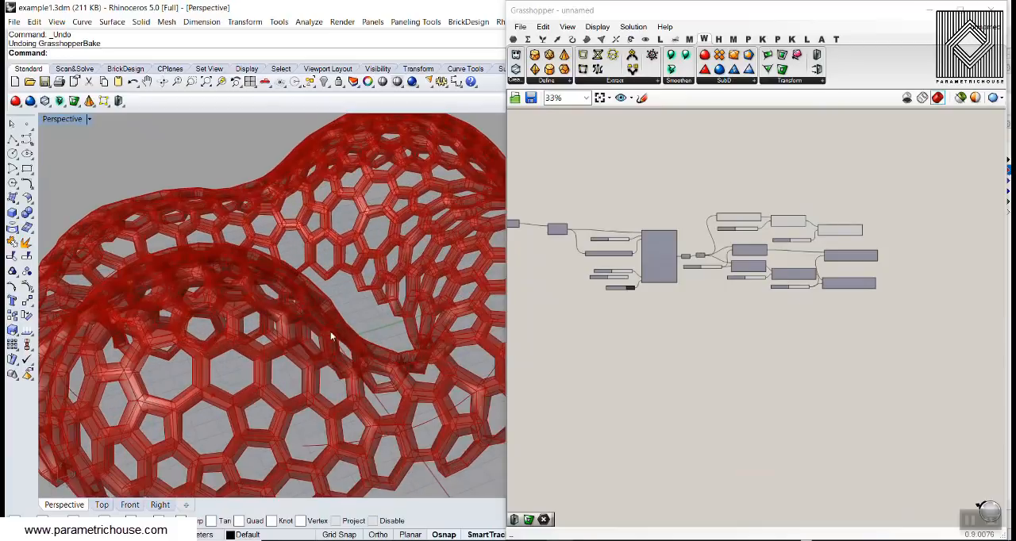
# - Review the whole definition from the charge components through MeshMachine to the Weaverbird components, alongside the resulting frame
pyautogui.scroll(-3, 621, 192)
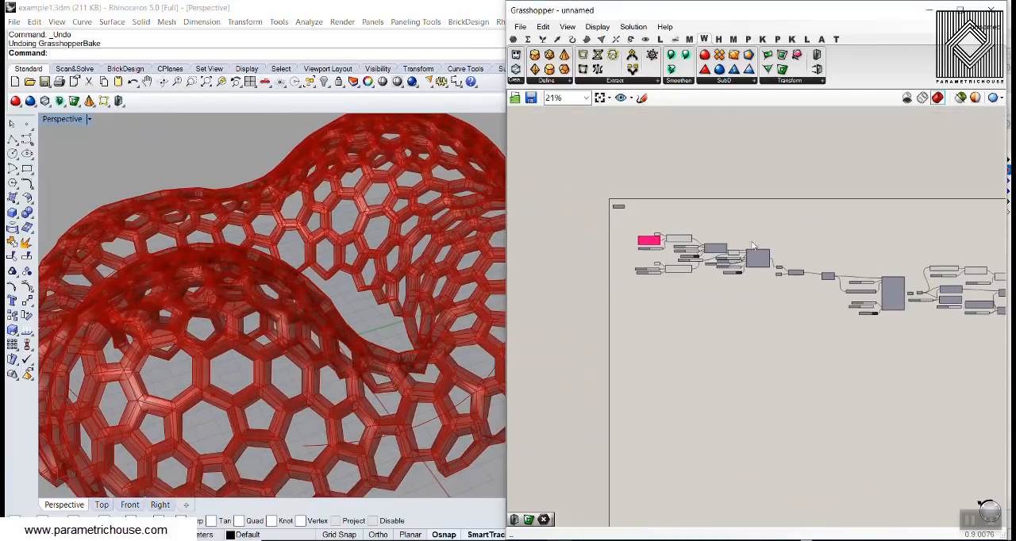
pyautogui.scroll(4, 752, 246)
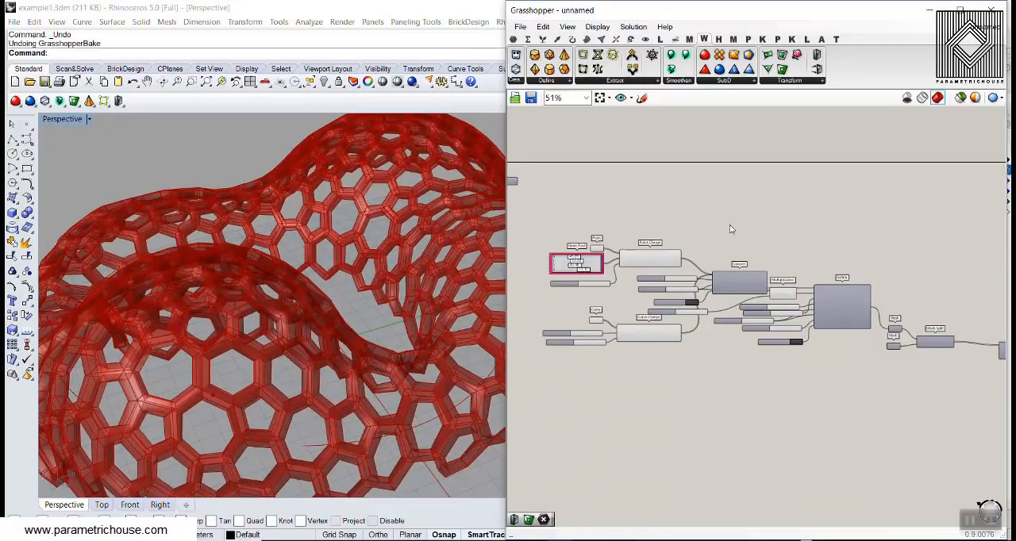
pyautogui.scroll(-6, 296, 256)
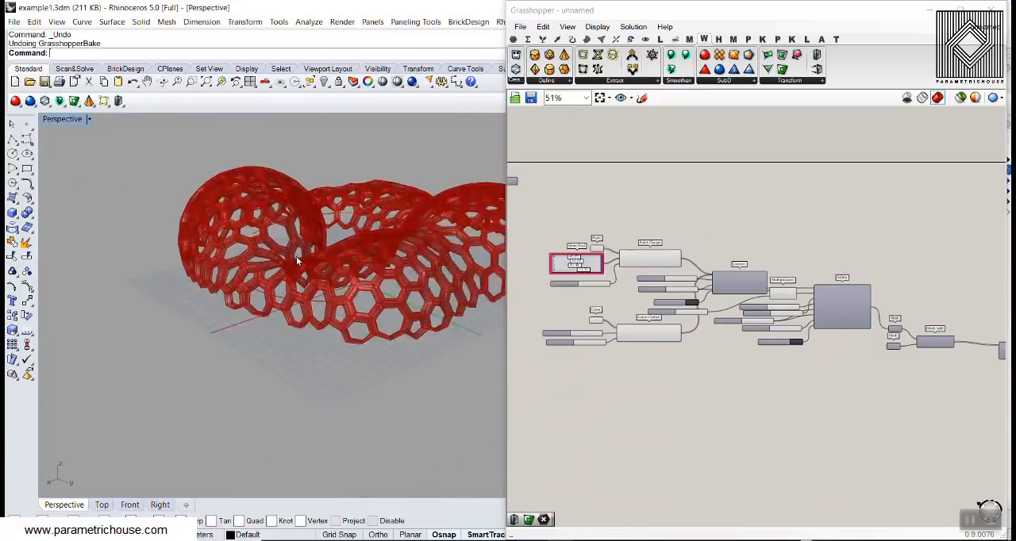
pyautogui.moveTo(296, 256); pyautogui.dragTo(330, 310, button='right')
pyautogui.scroll(4, 330, 311)
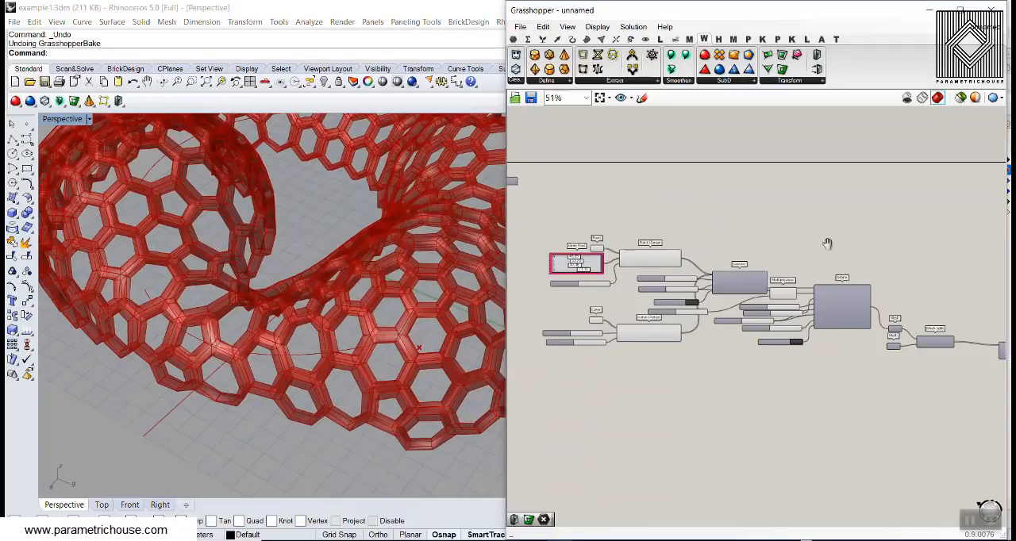
pyautogui.moveTo(894, 268); pyautogui.dragTo(781, 245, button='right')
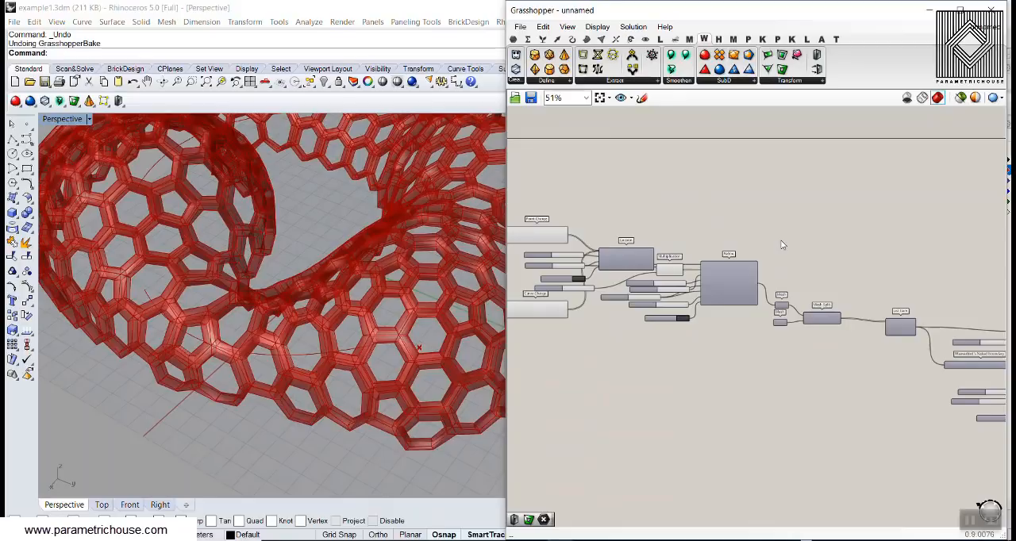
pyautogui.moveTo(897, 271); pyautogui.dragTo(715, 228, button='right')
pyautogui.moveTo(863, 242); pyautogui.dragTo(725, 227, button='right')
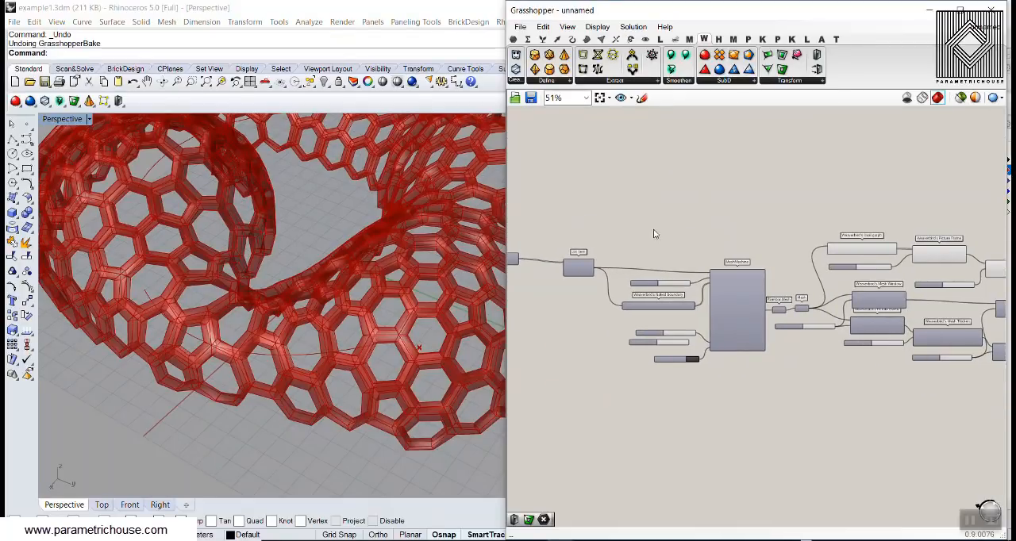
# - Examine the hexagonal frame up close and the MeshMachine component with its length, naked boundary, iterations and reset inputs
pyautogui.moveTo(333, 238); pyautogui.dragTo(322, 285, button='right')
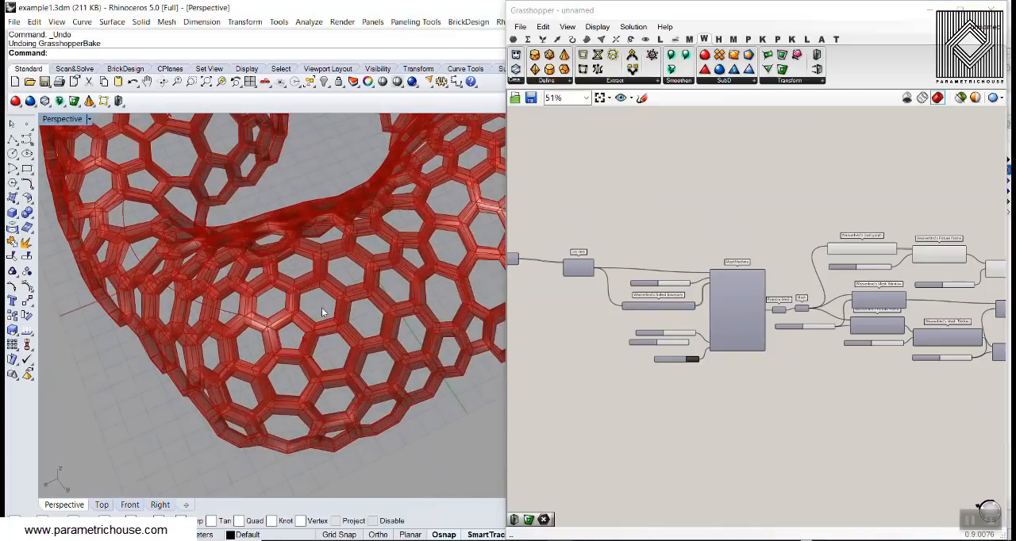
pyautogui.click(764, 240)
pyautogui.scroll(3, 678, 234)
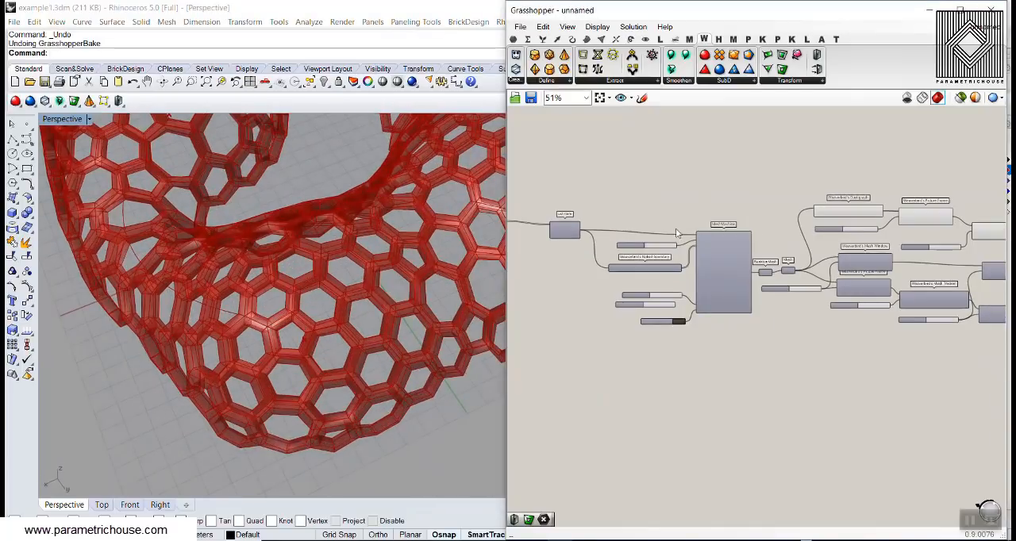
pyautogui.scroll(2, 697, 181)
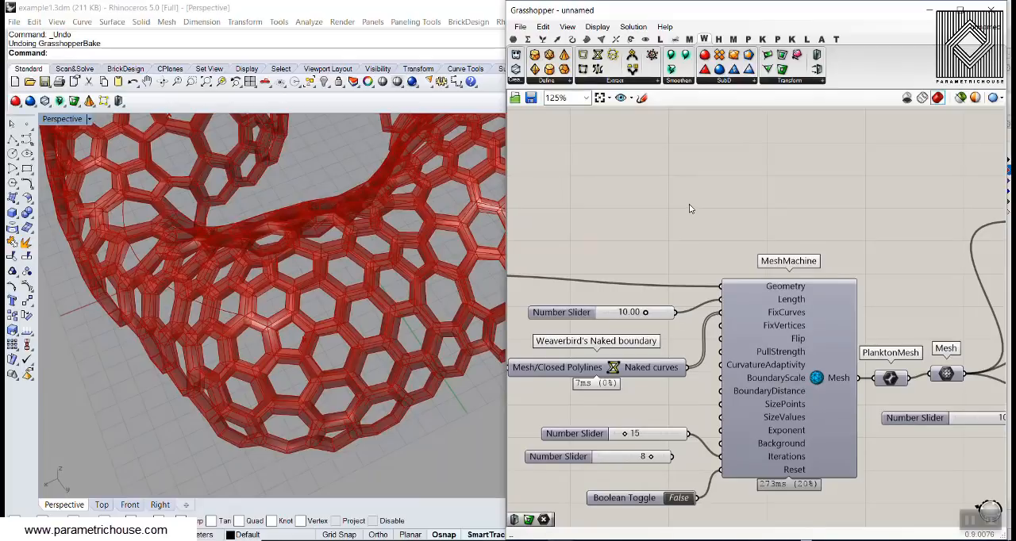
# - Inspect the complete hexagonal frame from several angles and distances, alongside the Weaverbird Dual graph, Picture Frame and Mesh Thicken chain
pyautogui.scroll(-6, 386, 278)
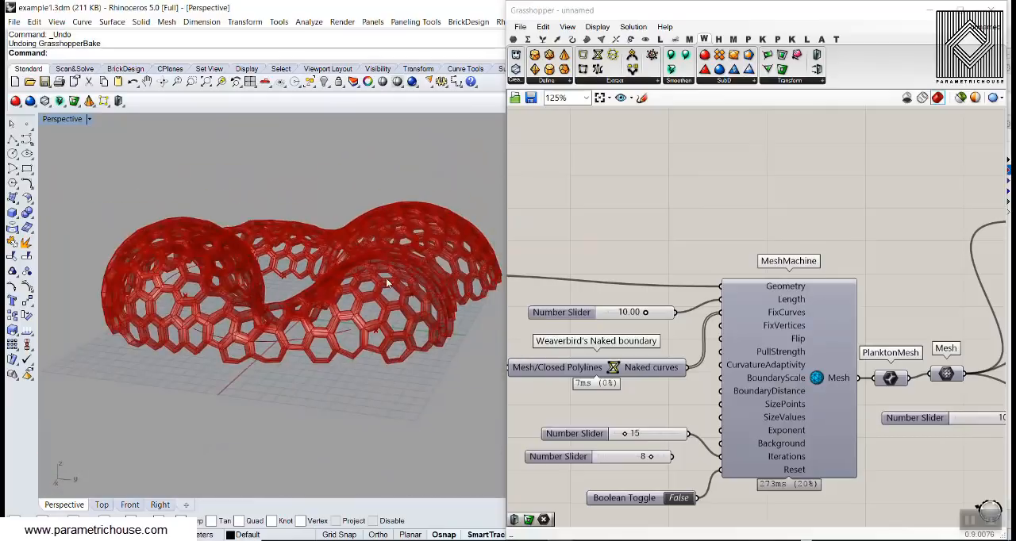
pyautogui.scroll(4, 297, 327)
pyautogui.moveTo(301, 331); pyautogui.dragTo(389, 349, button='right')
pyautogui.scroll(-4, 476, 340)
pyautogui.moveTo(789, 258); pyautogui.dragTo(745, 250, button='right')
pyautogui.scroll(-5, 745, 250)
pyautogui.moveTo(918, 366); pyautogui.dragTo(761, 326, button='right')
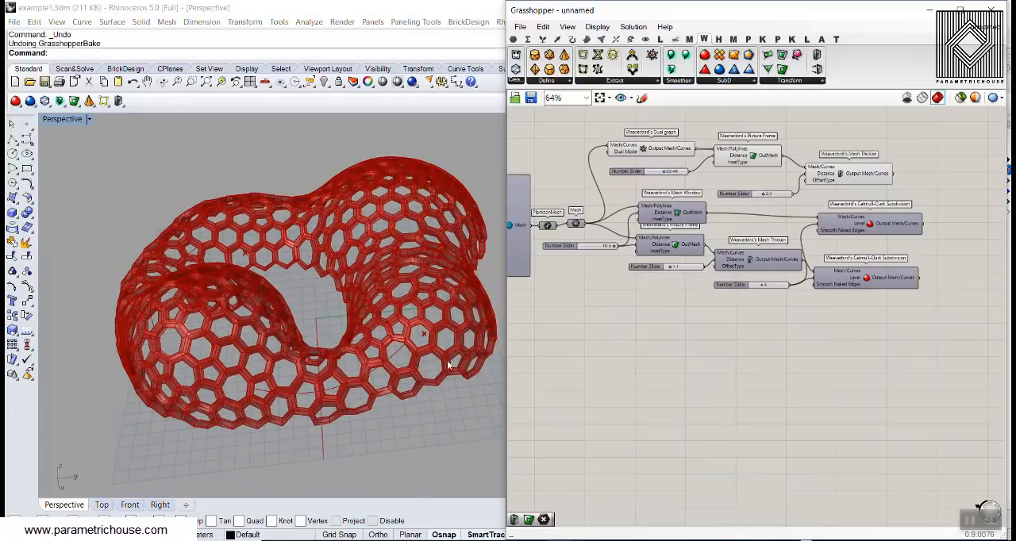
pyautogui.moveTo(446, 364); pyautogui.dragTo(332, 316, button='right')
pyautogui.scroll(5, 311, 334)
pyautogui.scroll(-2, 310, 334)
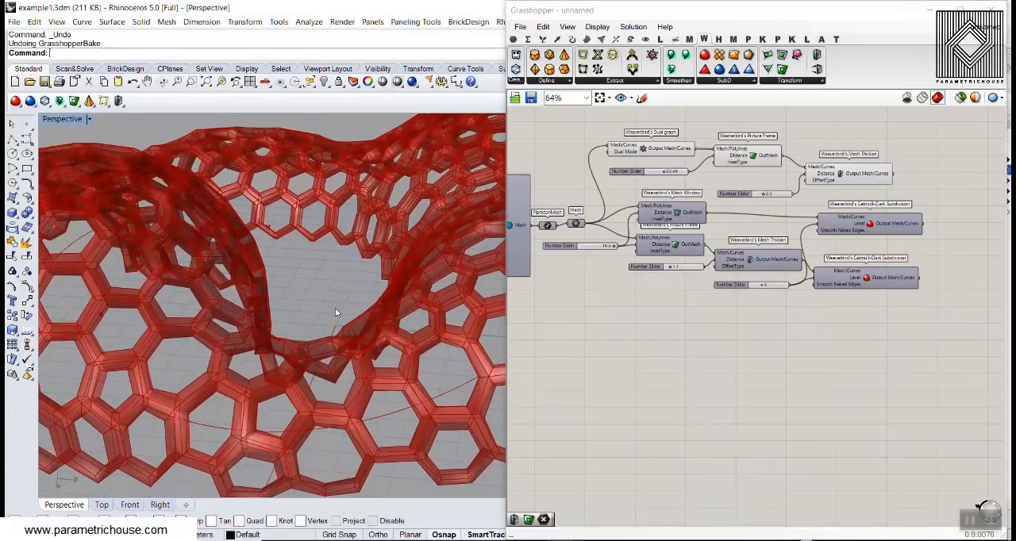
pyautogui.scroll(-5, 335, 310)
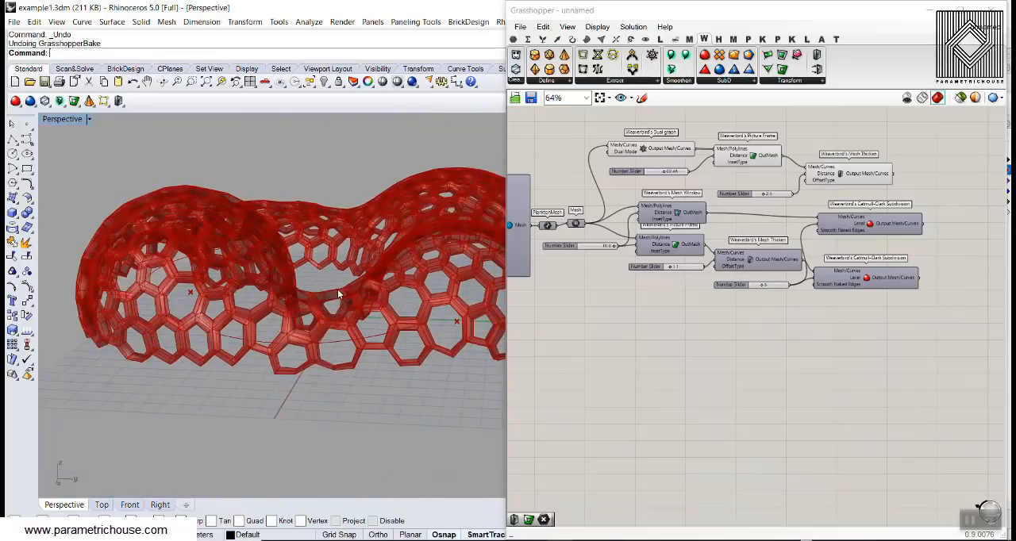